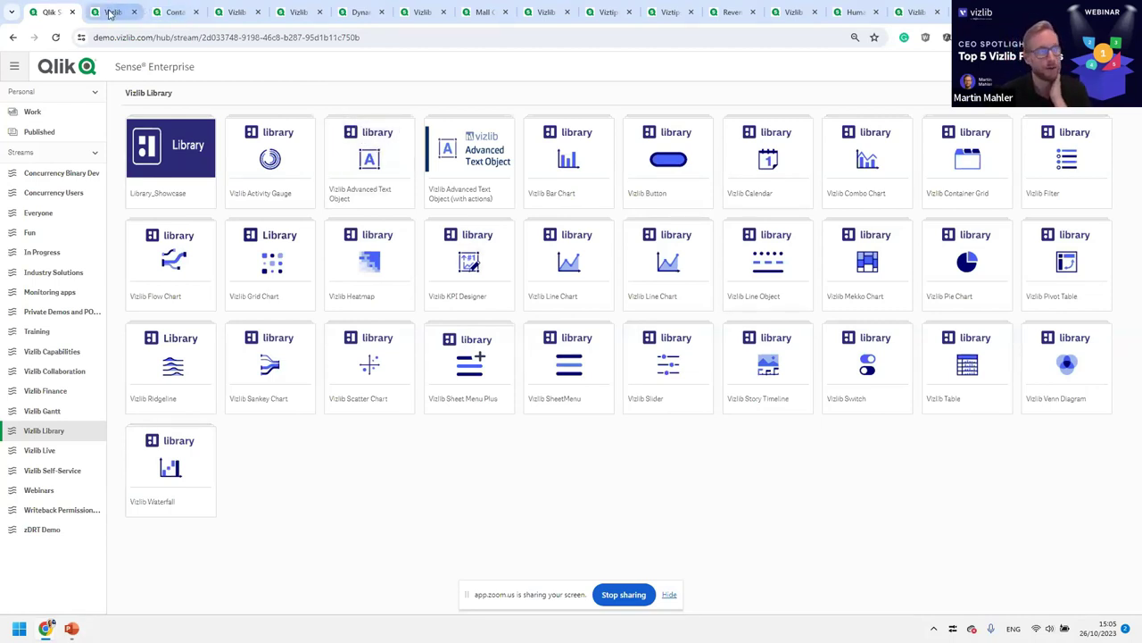
- Switch to the browser tab with the Vizlib Container Grid Example sheet
click(114, 12)
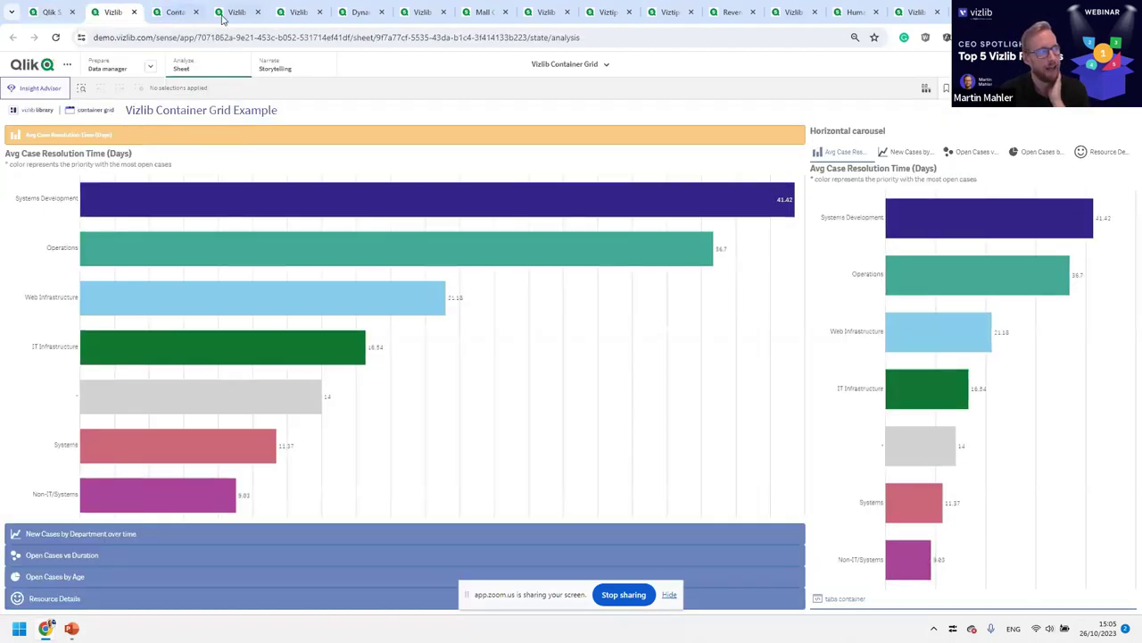
- On the Container sheet, find 'Vizlib Container' among custom objects and drag it onto the sheet
click(175, 12)
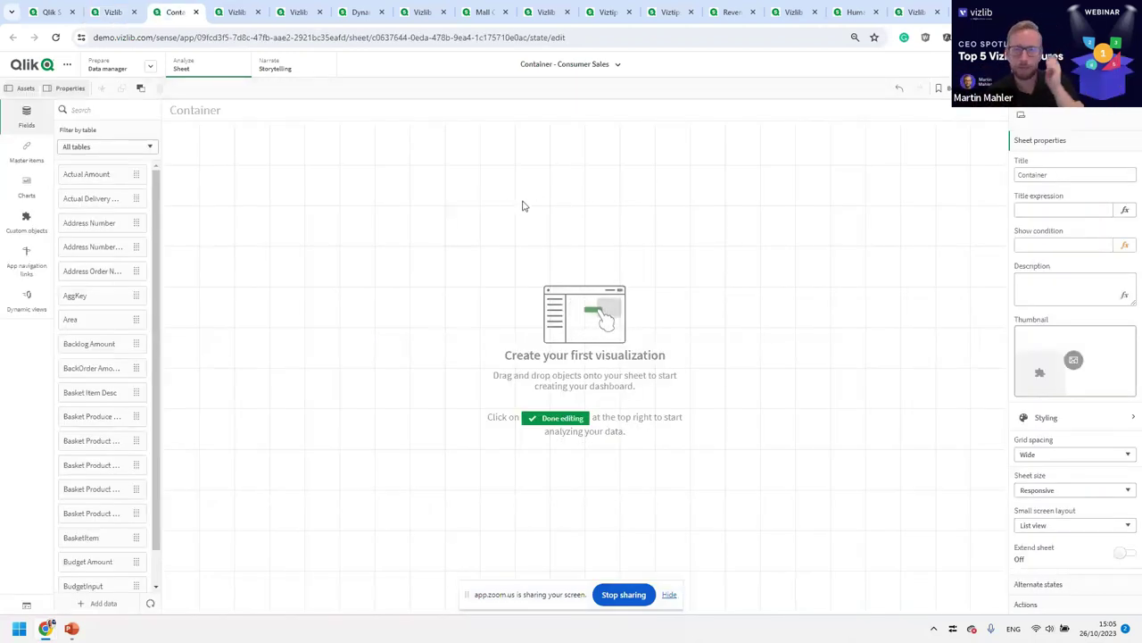
click(114, 107)
text(Vizlib)
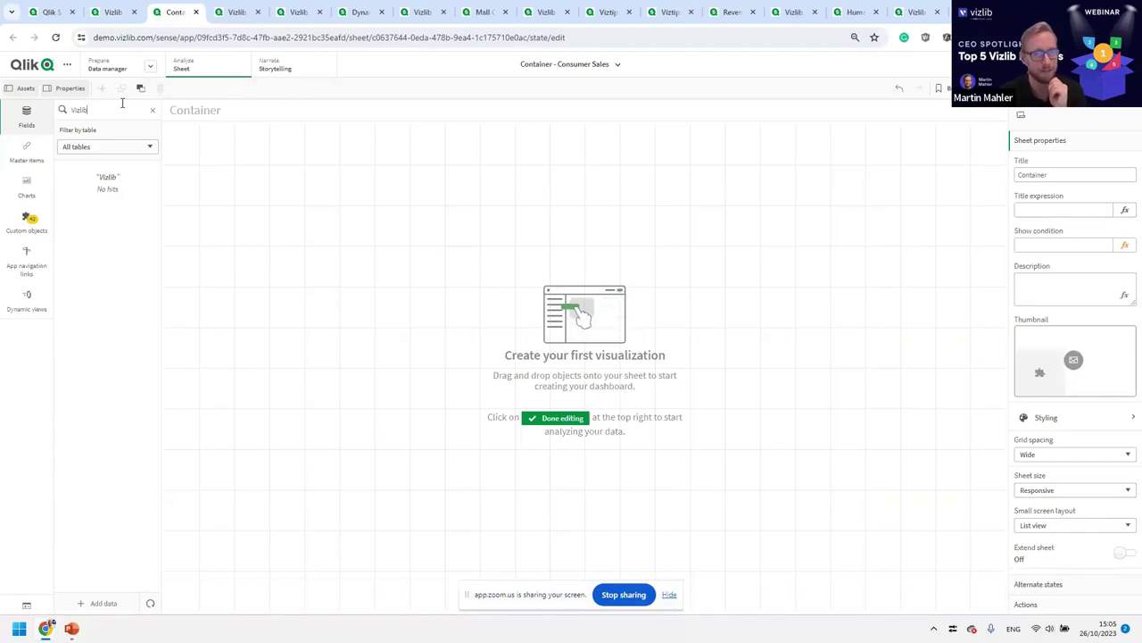
click(20, 232)
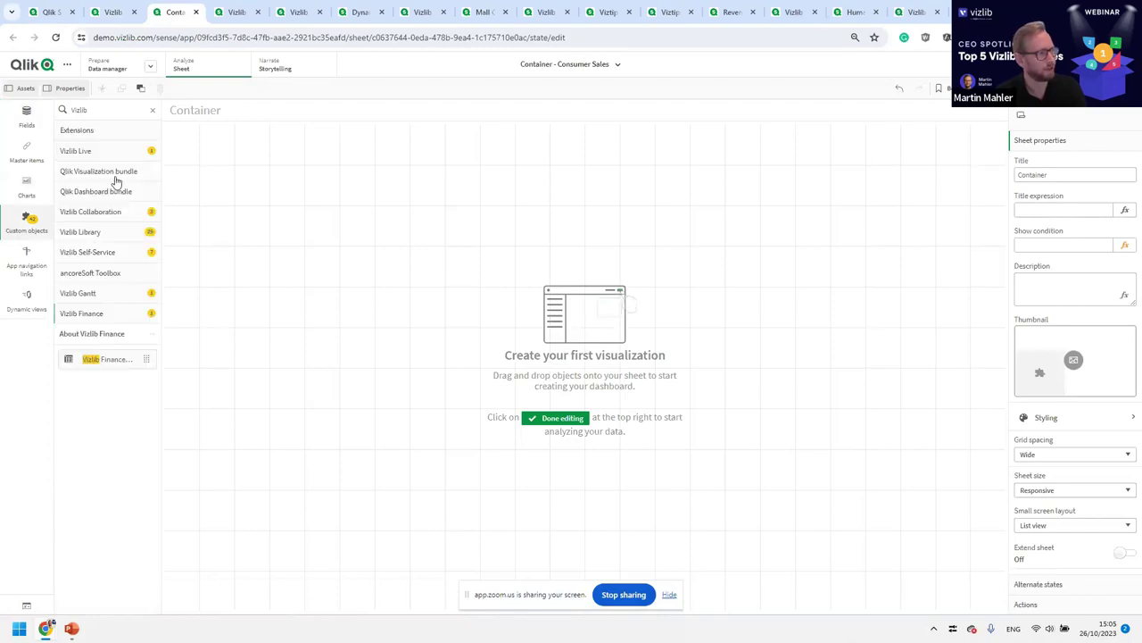
click(111, 232)
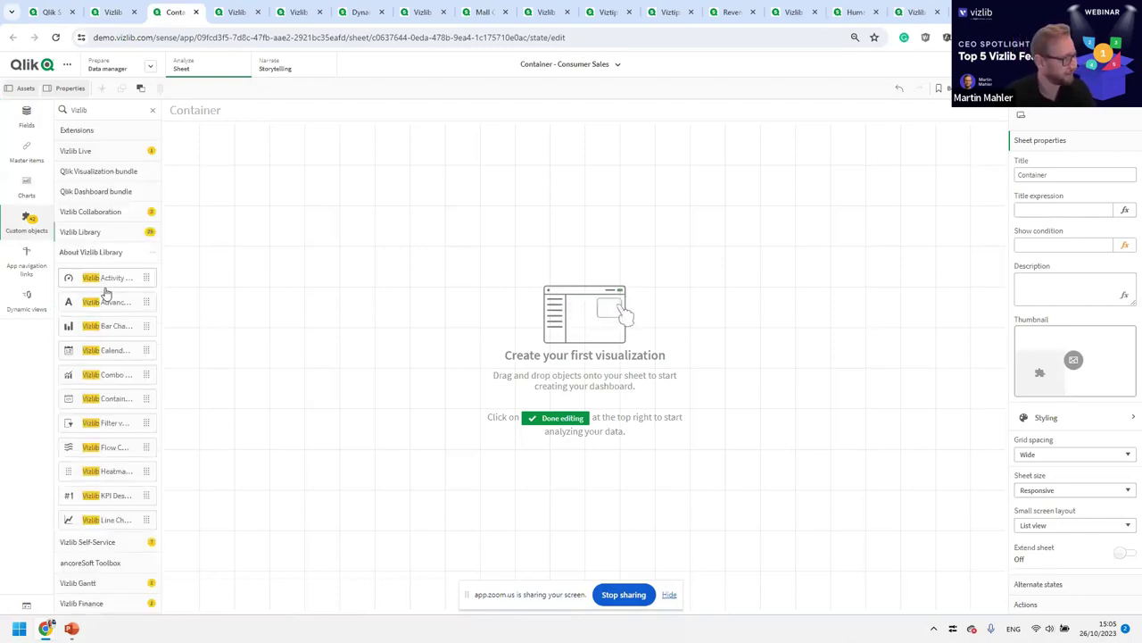
click(110, 109)
text(Container)
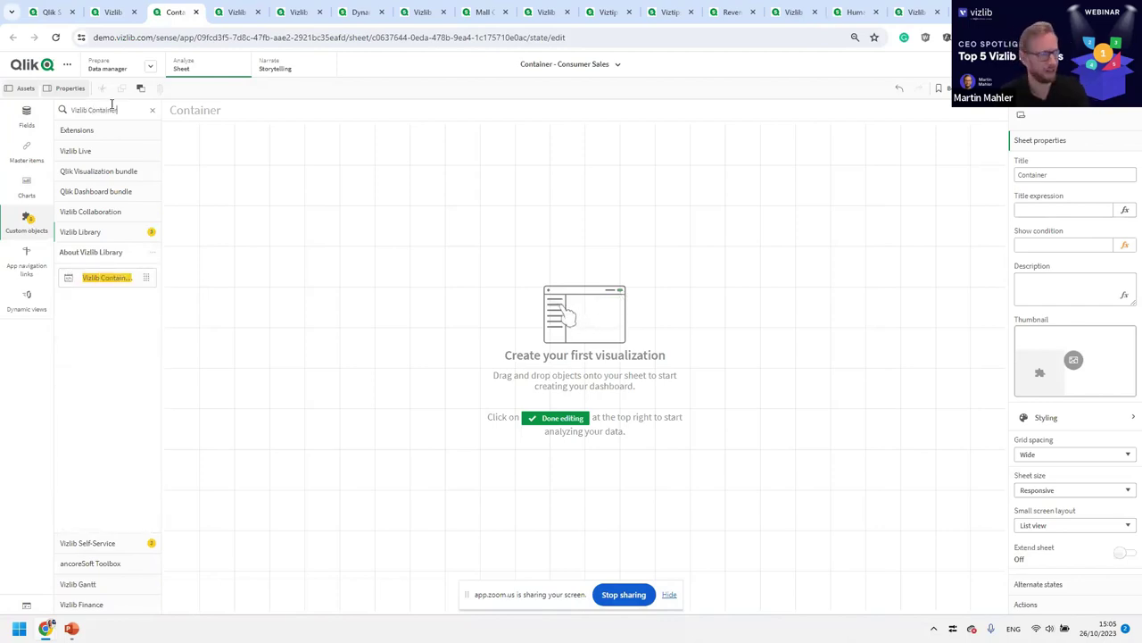
drag(94, 280, 495, 290)
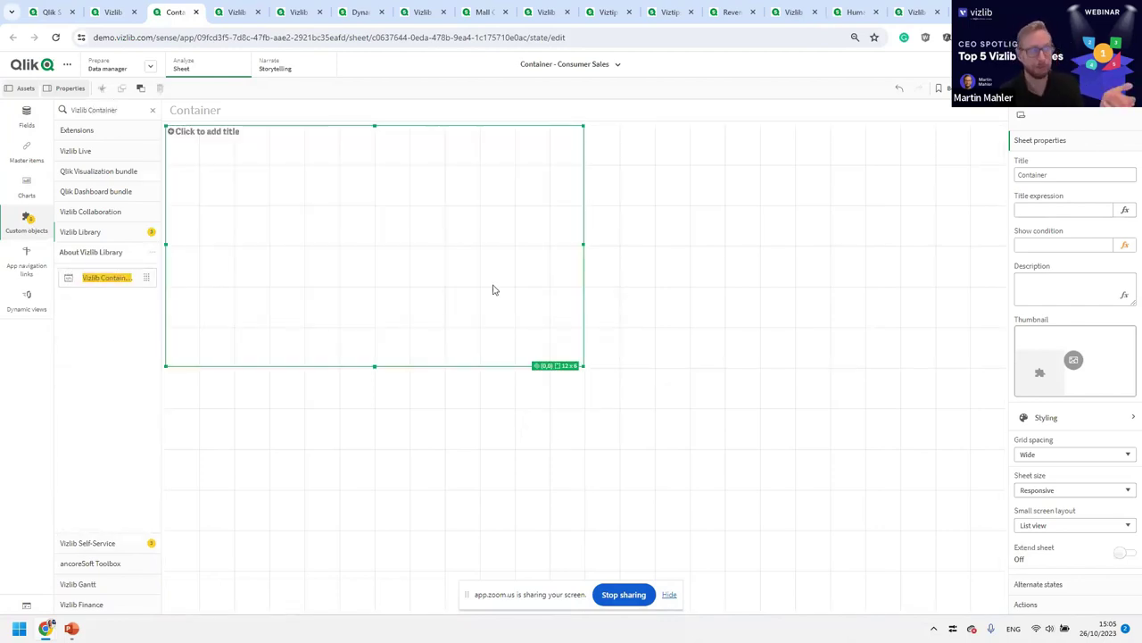
- Enlarge the container and insert the Budget_KPI, Budget_LINE, Budget_PIE, Color by and Ford KPI master items
drag(580, 364, 759, 490)
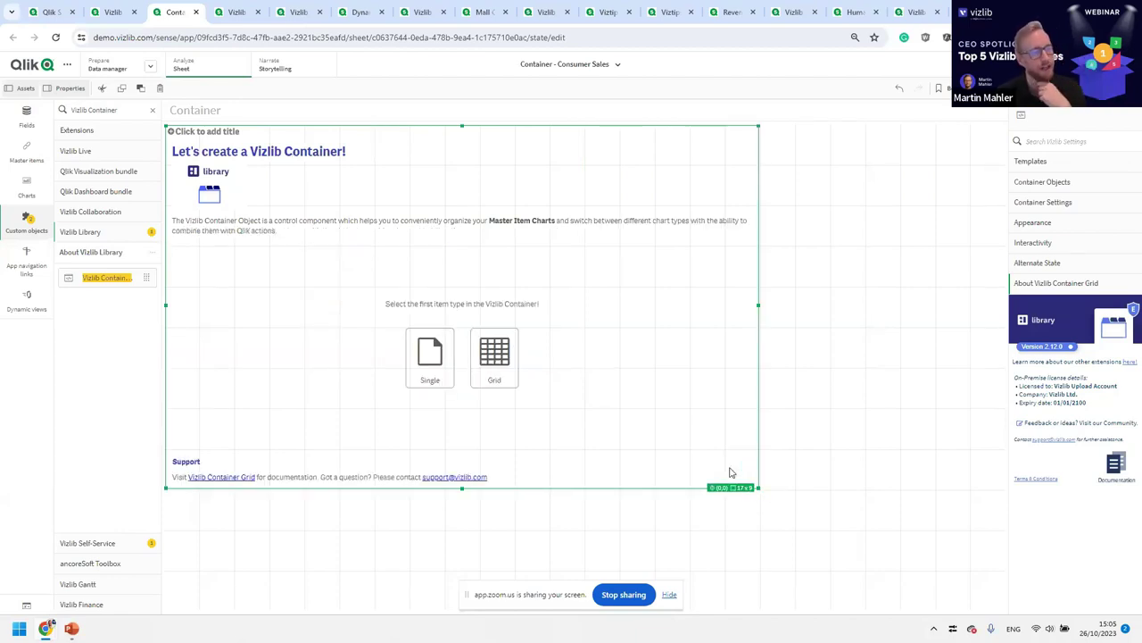
drag(757, 497, 751, 538)
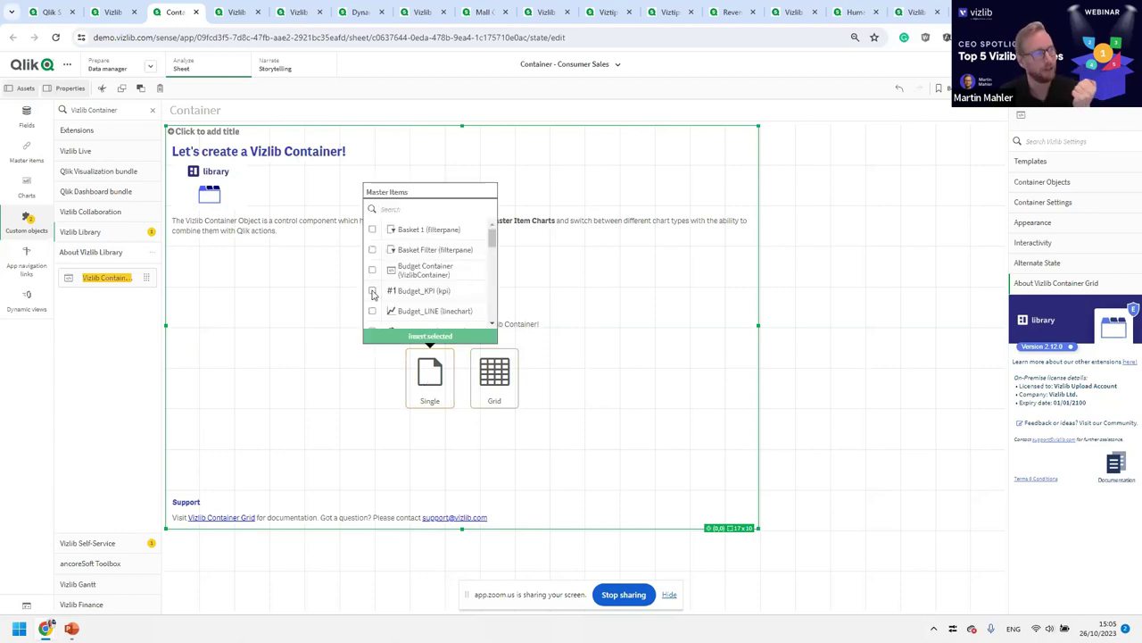
click(373, 295)
click(372, 311)
scroll(373, 303, down, 2)
click(372, 272)
click(372, 291)
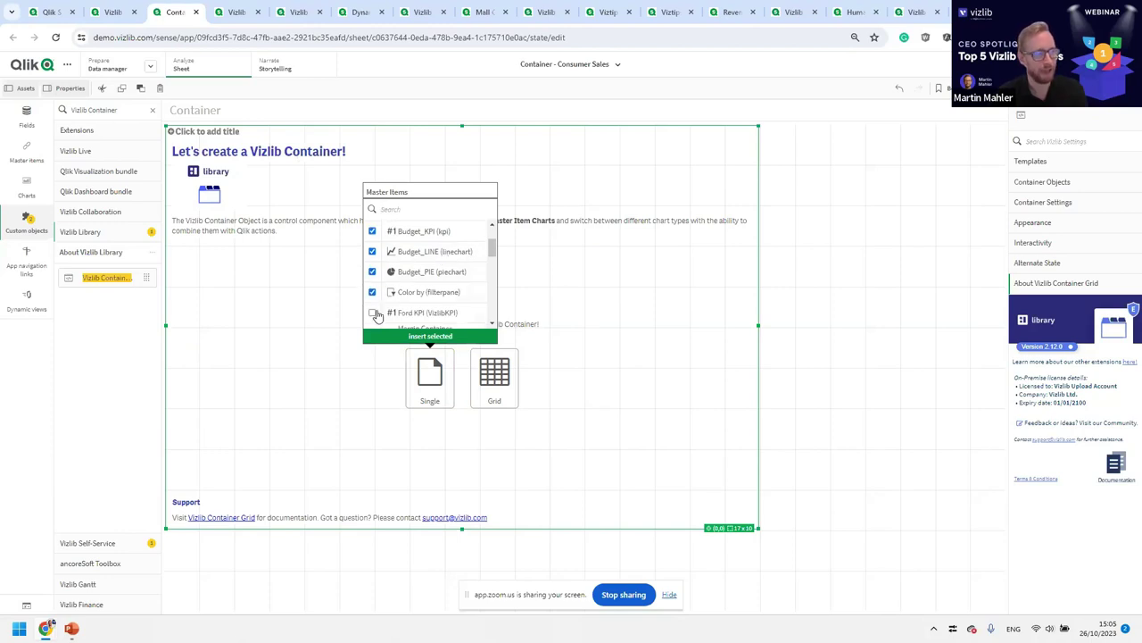
click(434, 338)
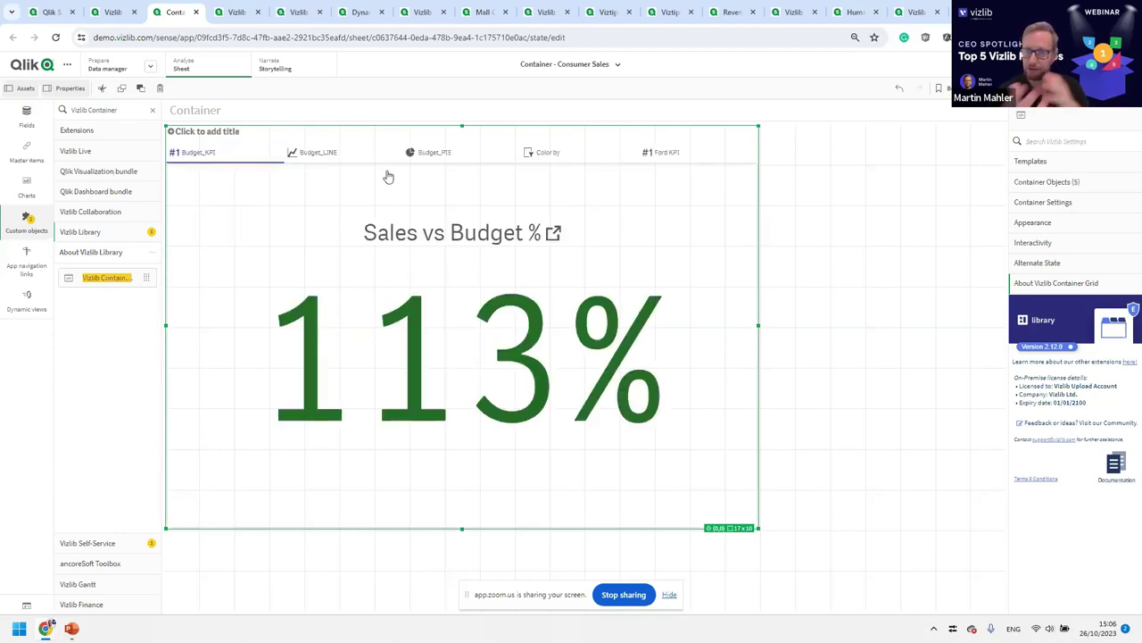
- Browse the Budget_LINE, Budget_PIE and Color by tabs and enlarge the container slightly
click(341, 156)
click(419, 159)
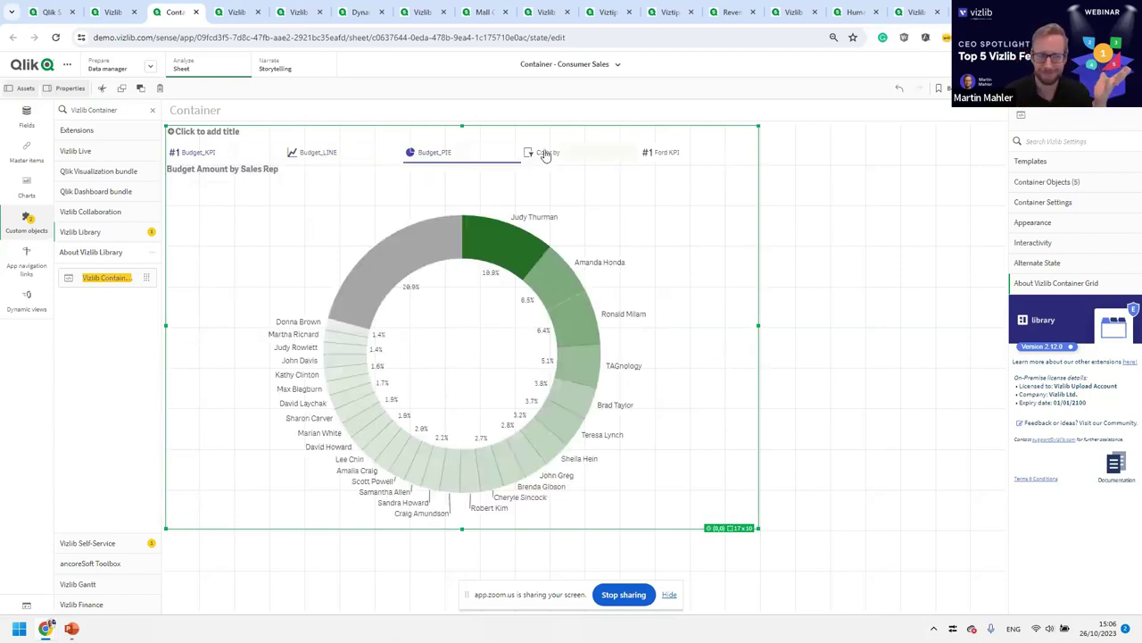
click(543, 153)
drag(764, 535, 808, 586)
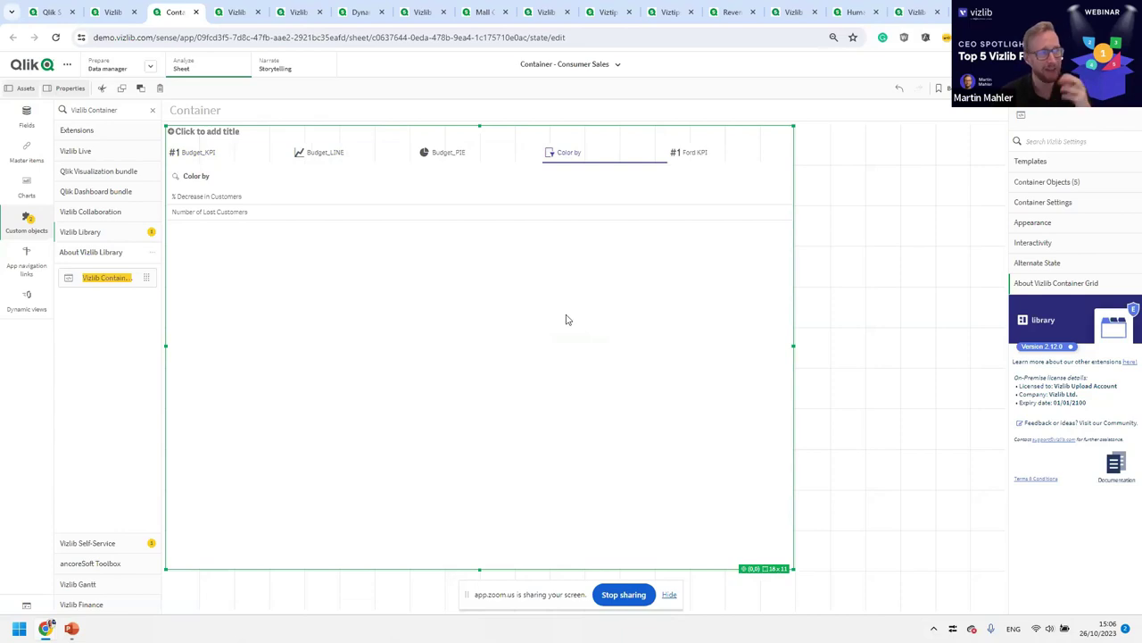
click(461, 152)
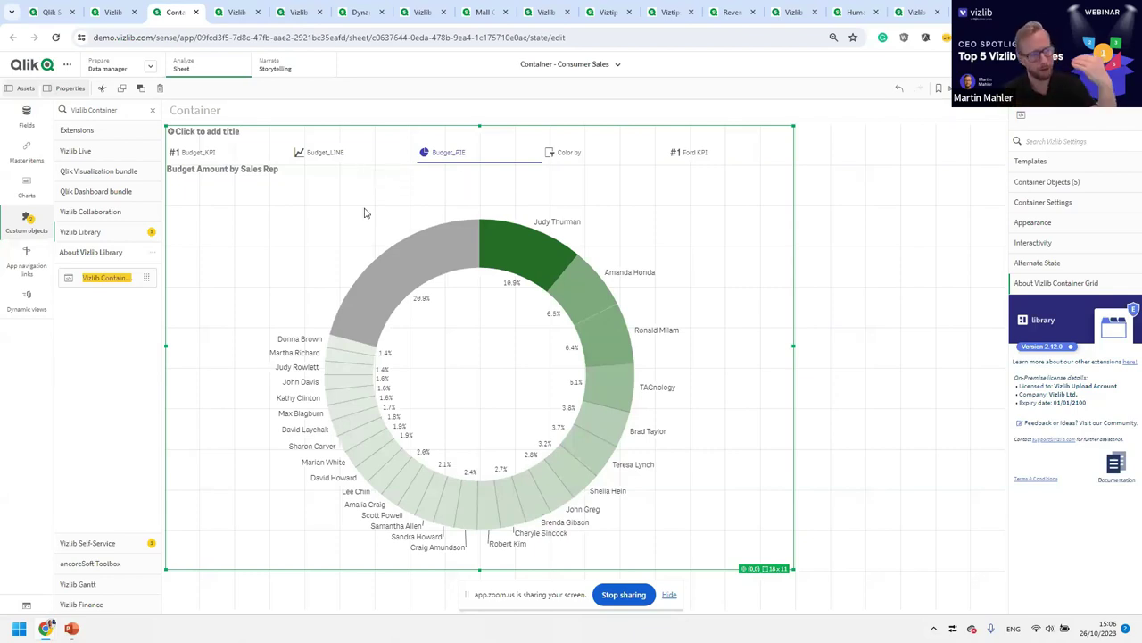
- Select three sales reps' slices in the Budget_PIE donut and confirm the selection
click(535, 245)
click(581, 289)
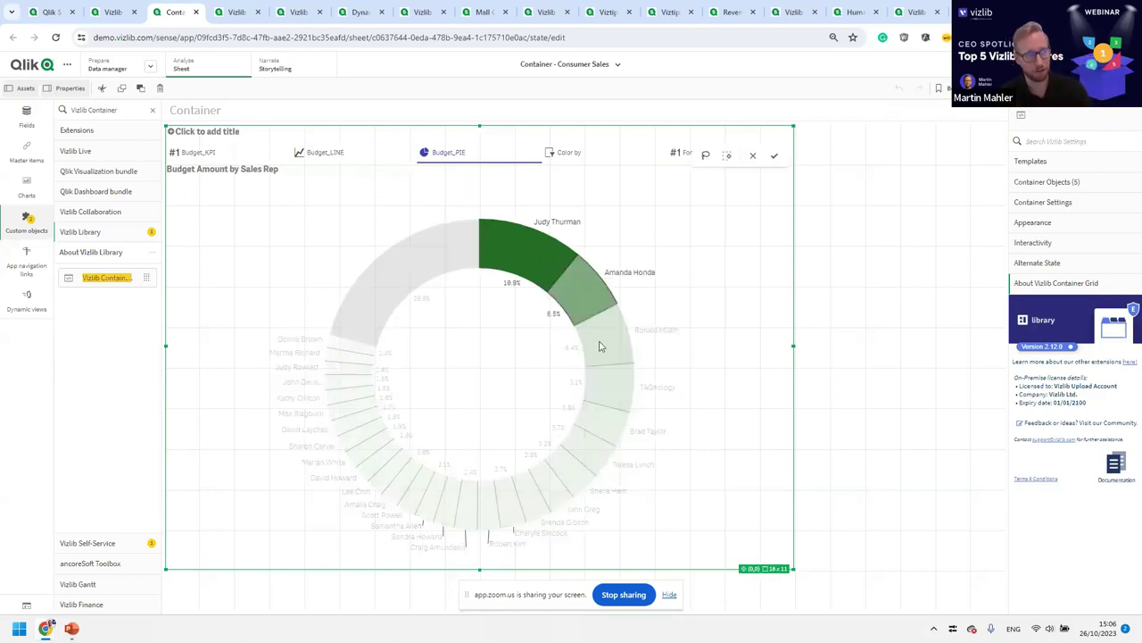
click(605, 342)
click(773, 157)
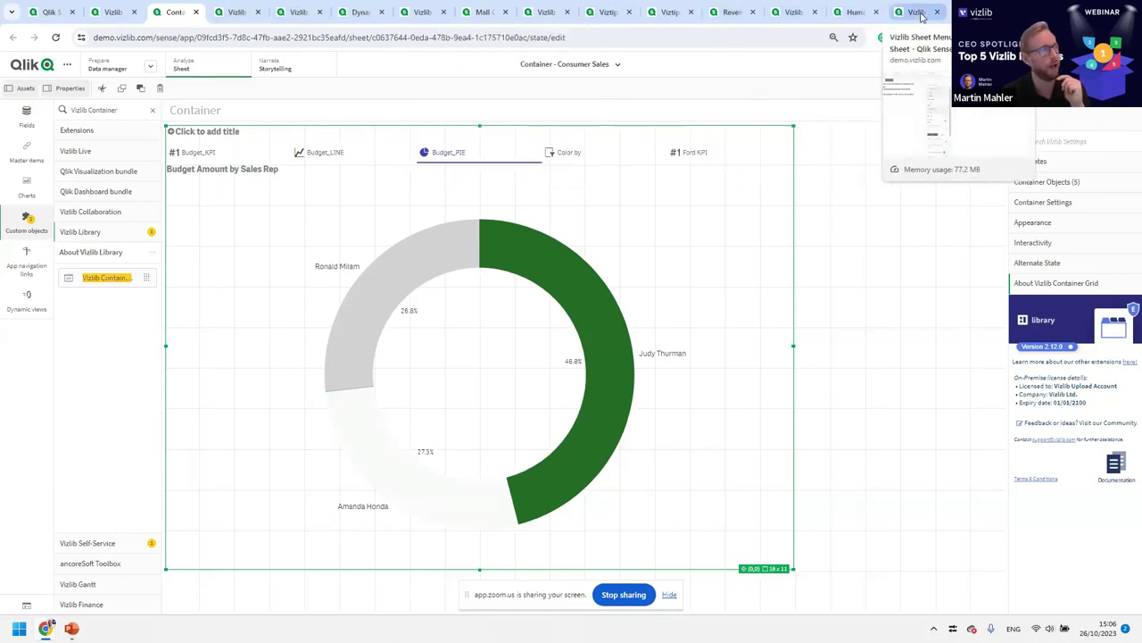
- Visit the Sales Rep Performance sheet, then return to the Container sheet and shrink its container
click(957, 87)
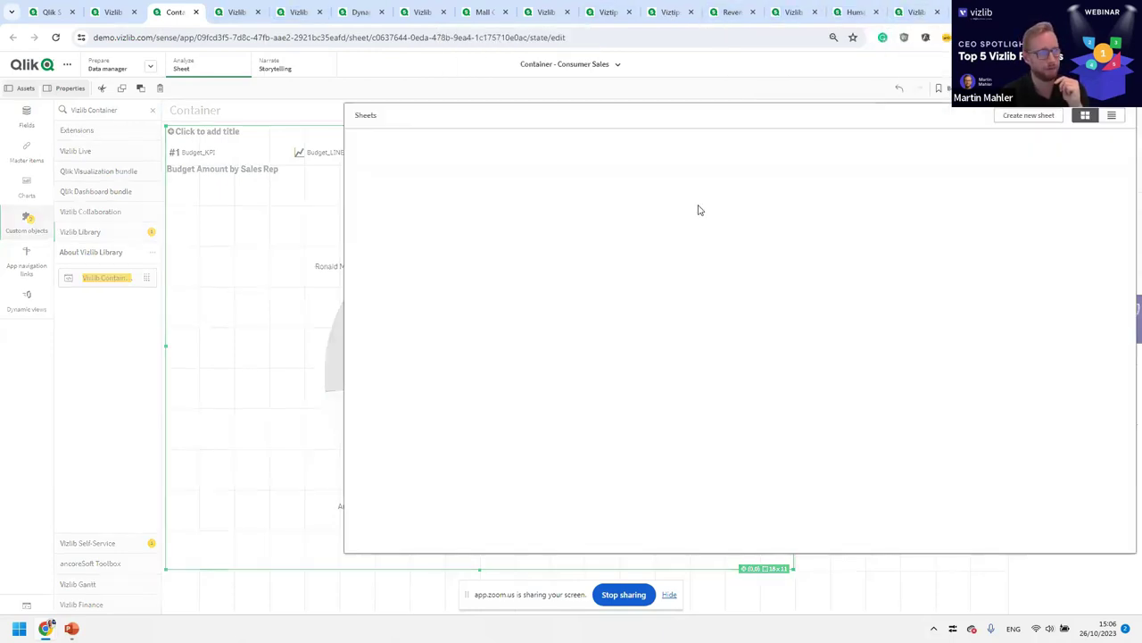
click(481, 196)
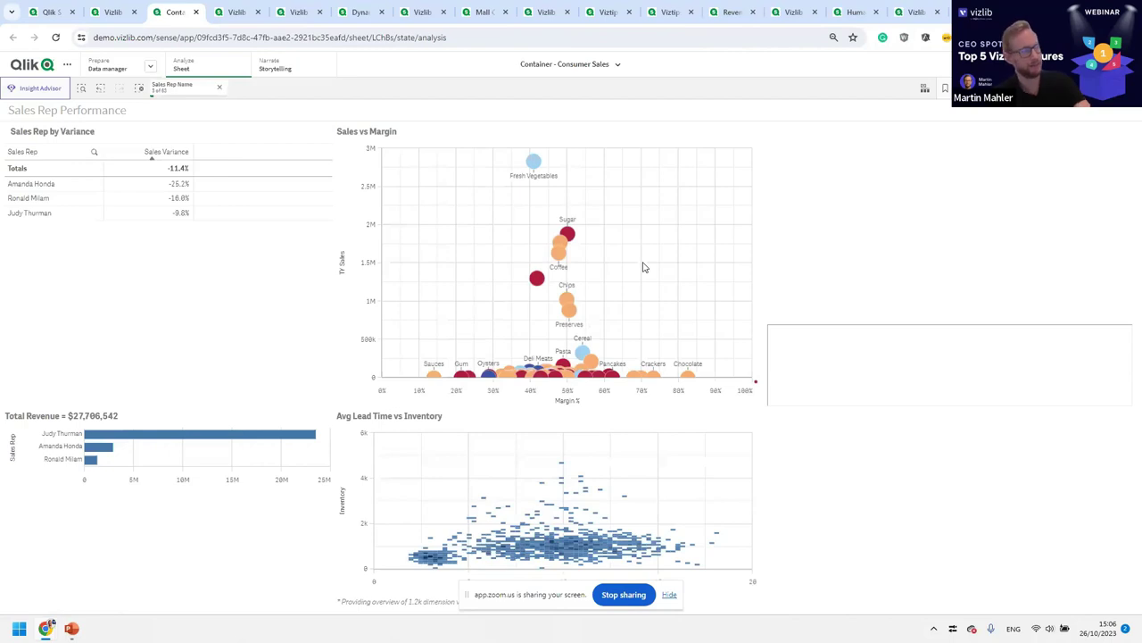
click(925, 87)
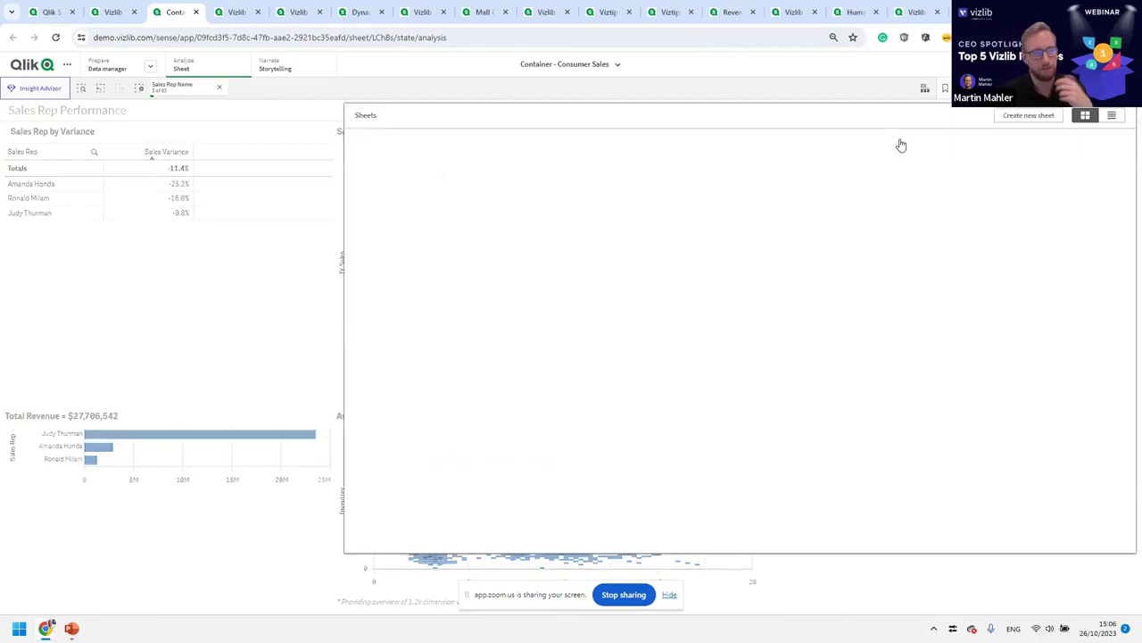
click(844, 196)
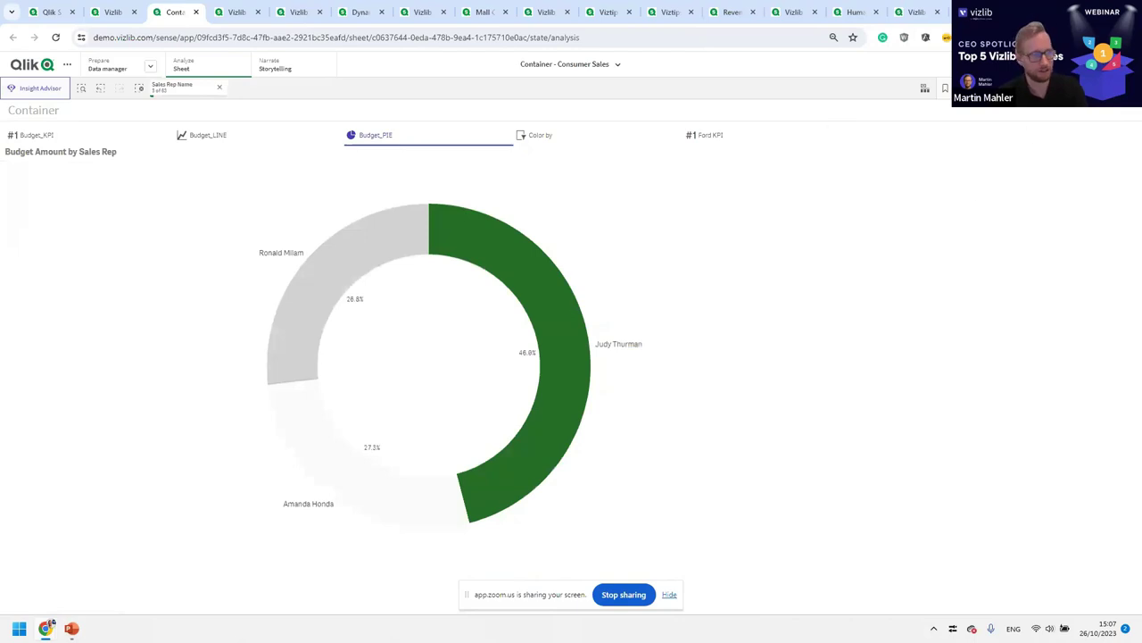
key(ctrl+e)
click(798, 131)
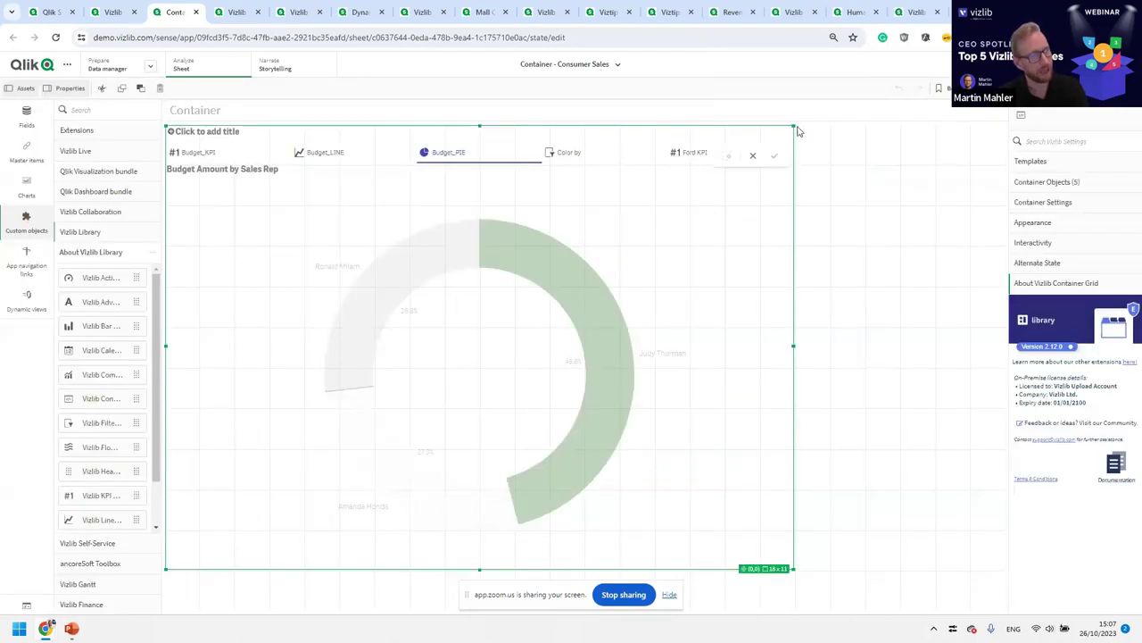
drag(798, 130, 658, 280)
- On Sales & Margin Analysis, clear the sales rep selection and browse Budget, Regional Sales and Product Sales
click(1106, 87)
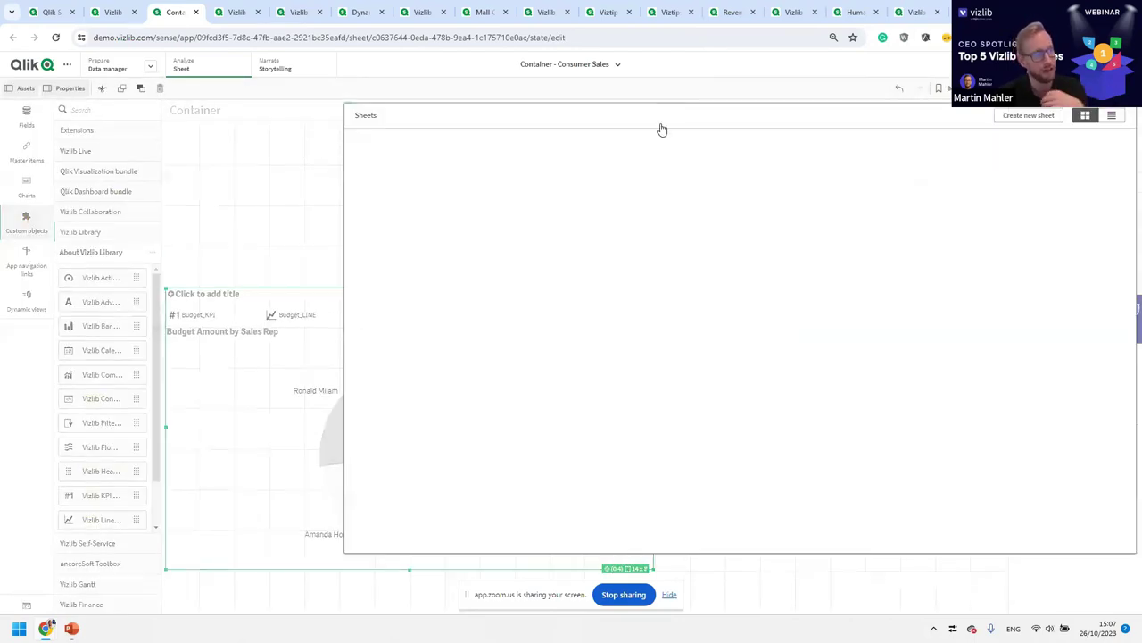
click(500, 202)
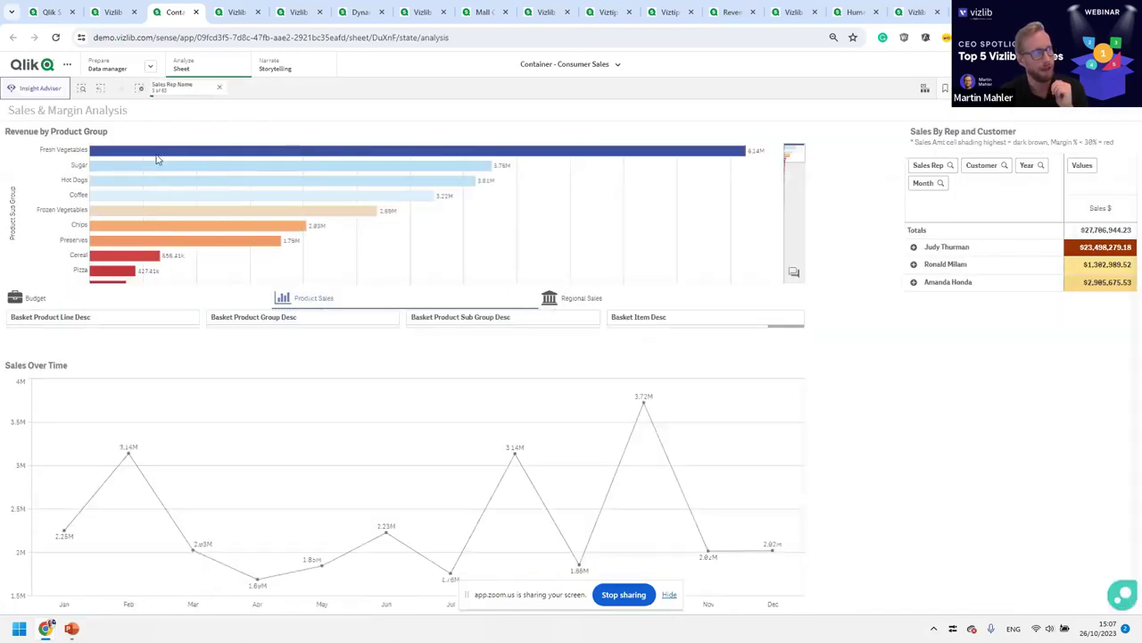
click(219, 86)
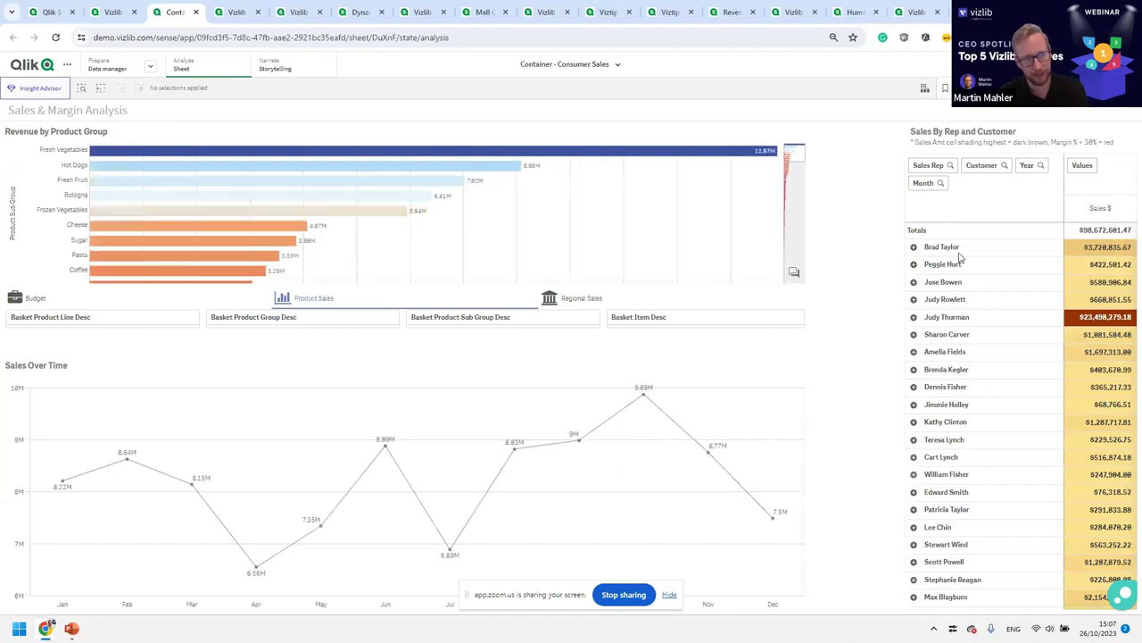
click(183, 306)
click(602, 300)
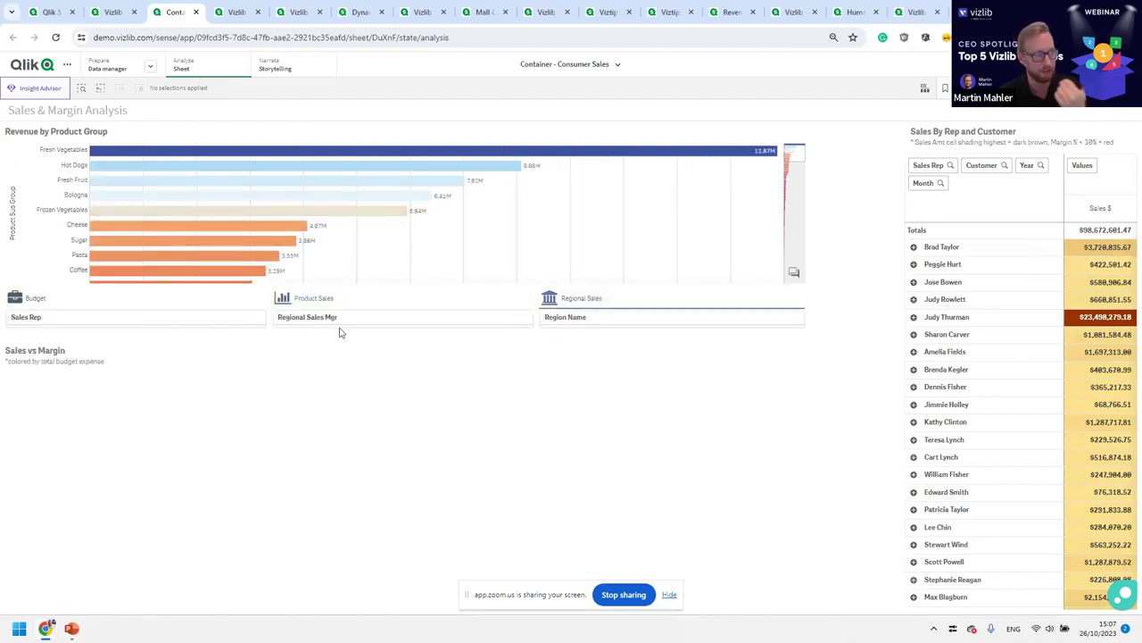
click(332, 303)
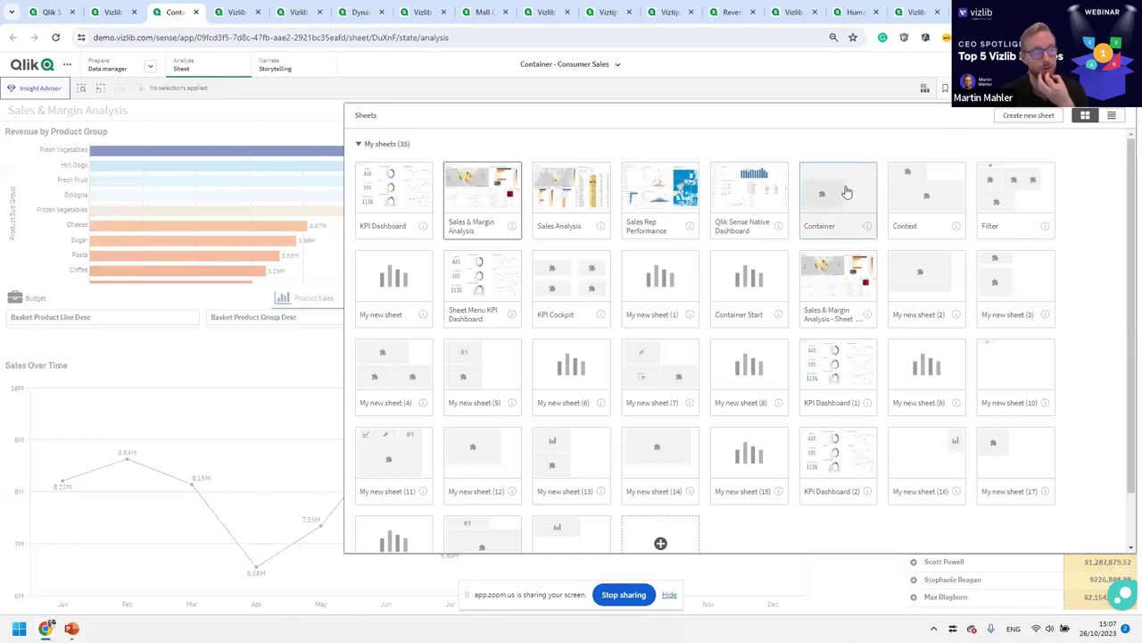
- Back on the Container sheet, enlarge the container up and right and show Budget_LINE
click(839, 193)
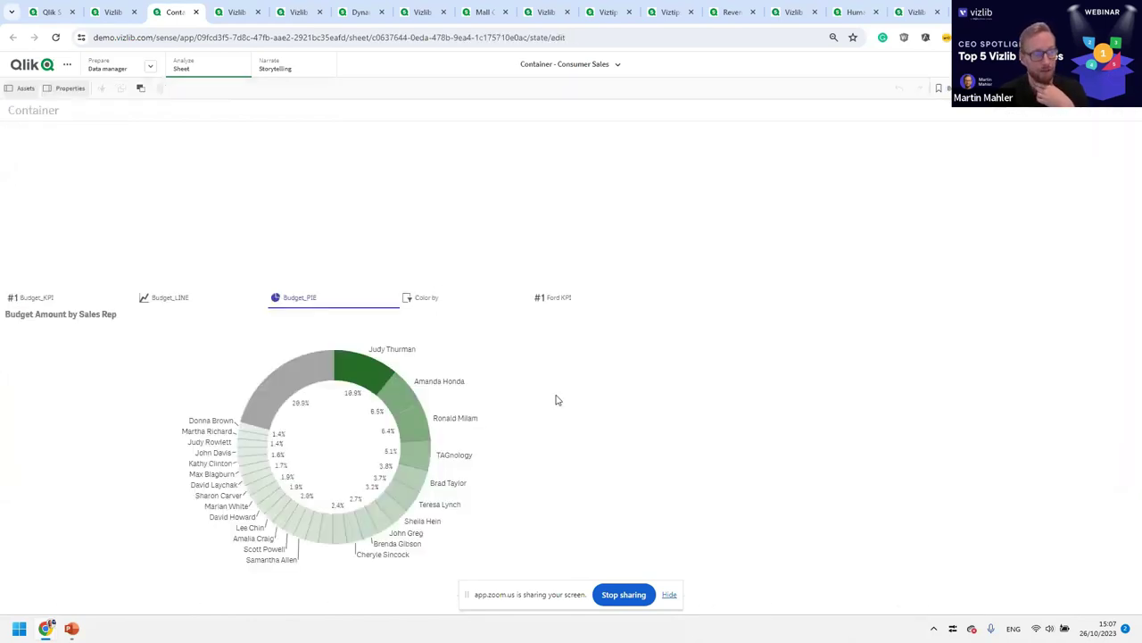
click(648, 308)
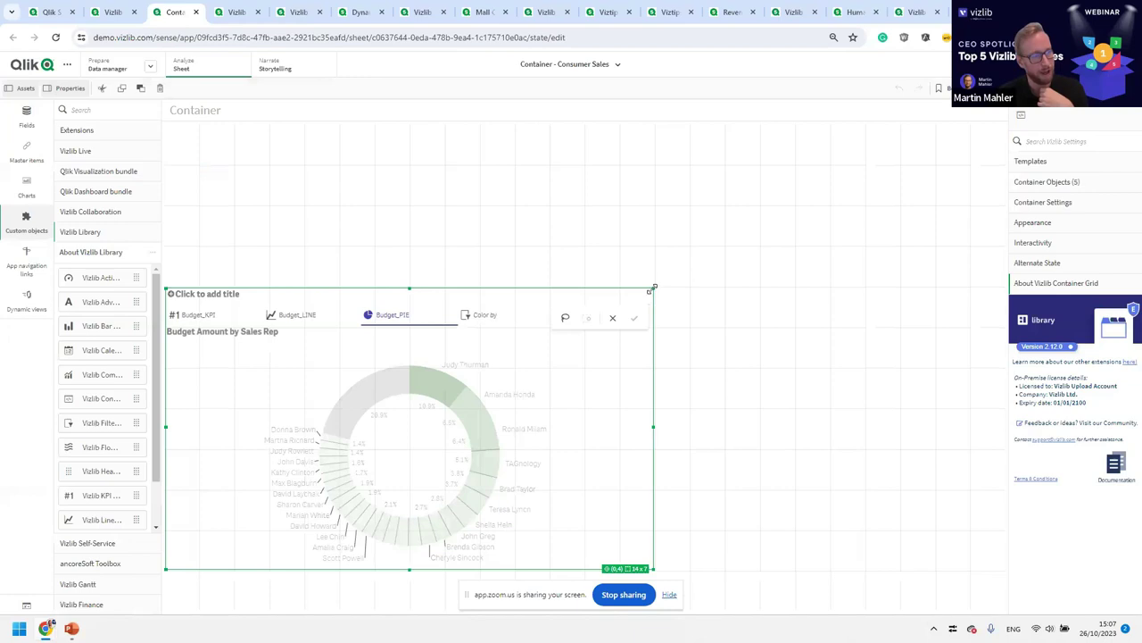
drag(653, 289, 687, 249)
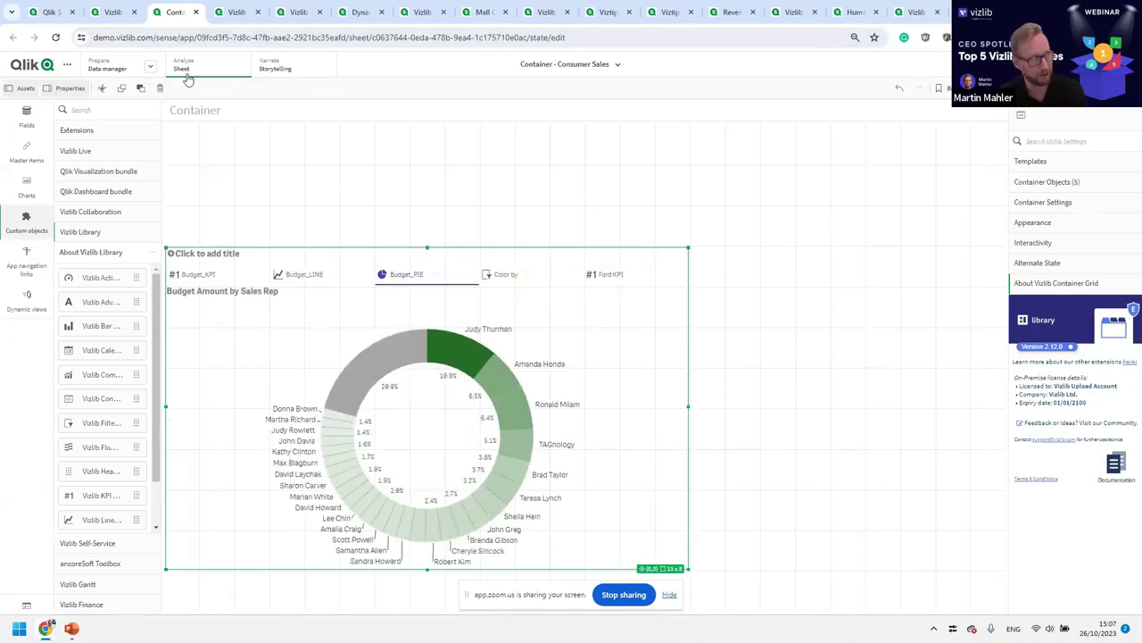
click(306, 277)
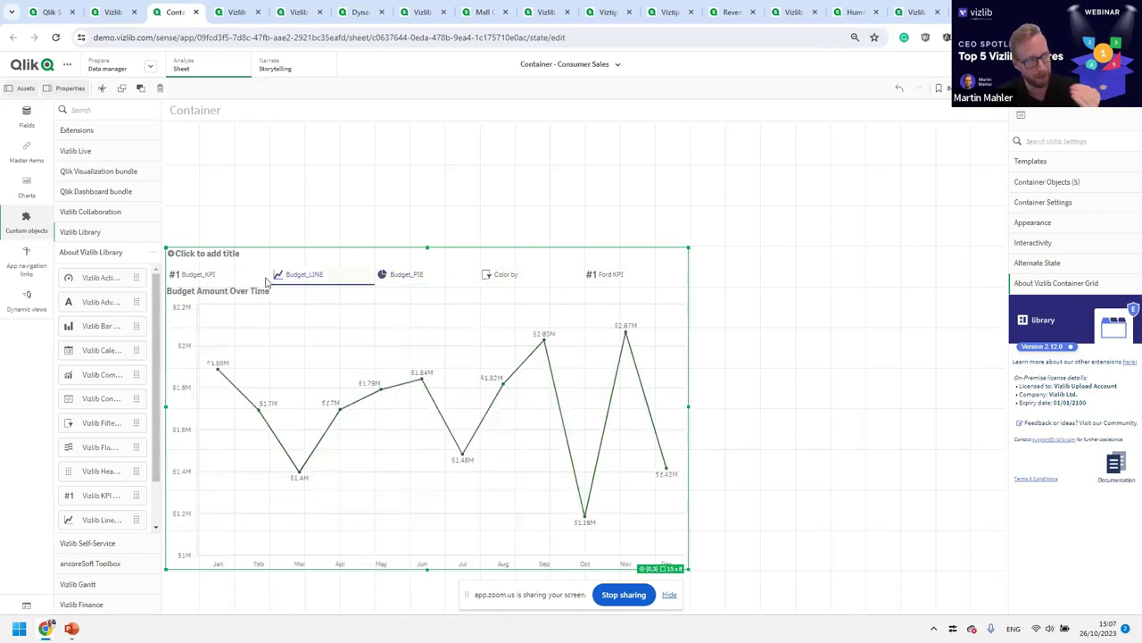
- Expand the New Cases, Open Cases vs Duration and Open Cases by Age sections
click(111, 11)
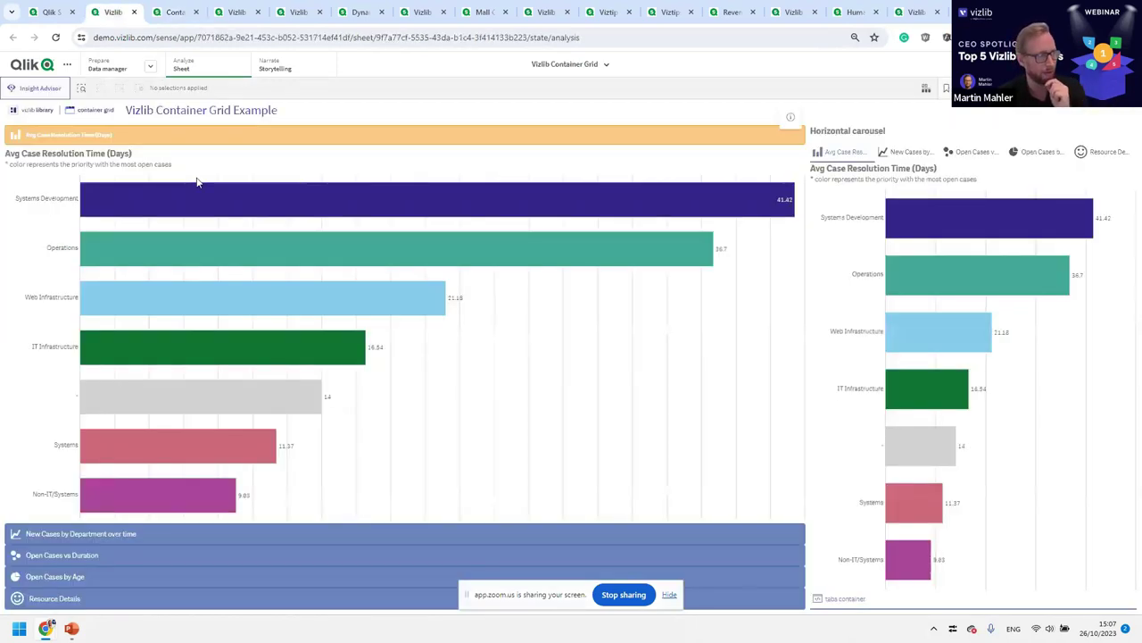
click(156, 539)
click(141, 560)
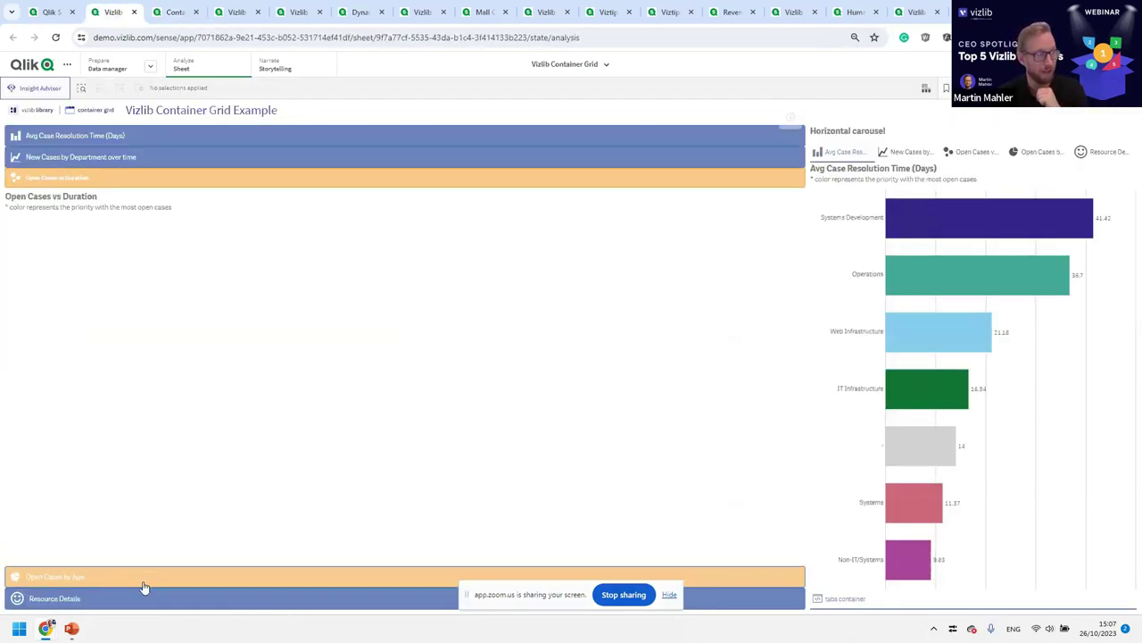
click(144, 578)
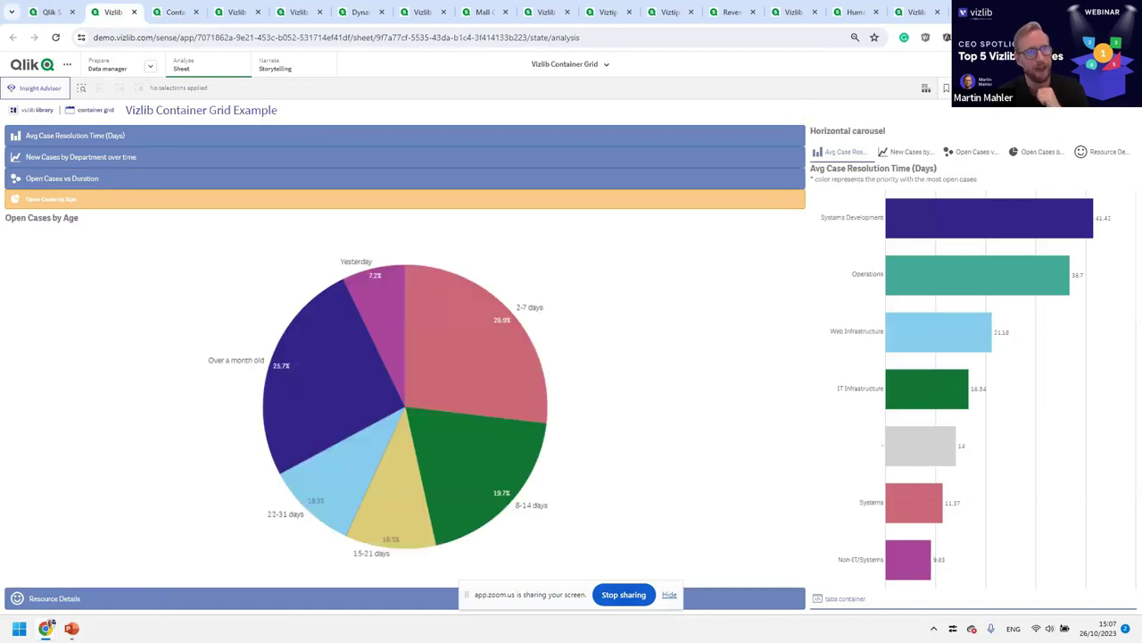
- Page to Actions (1) and My new sheet, viewing the lower container's Avg Case Resolution Time and Low Priority Cases tabs
key(ctrl+Right)
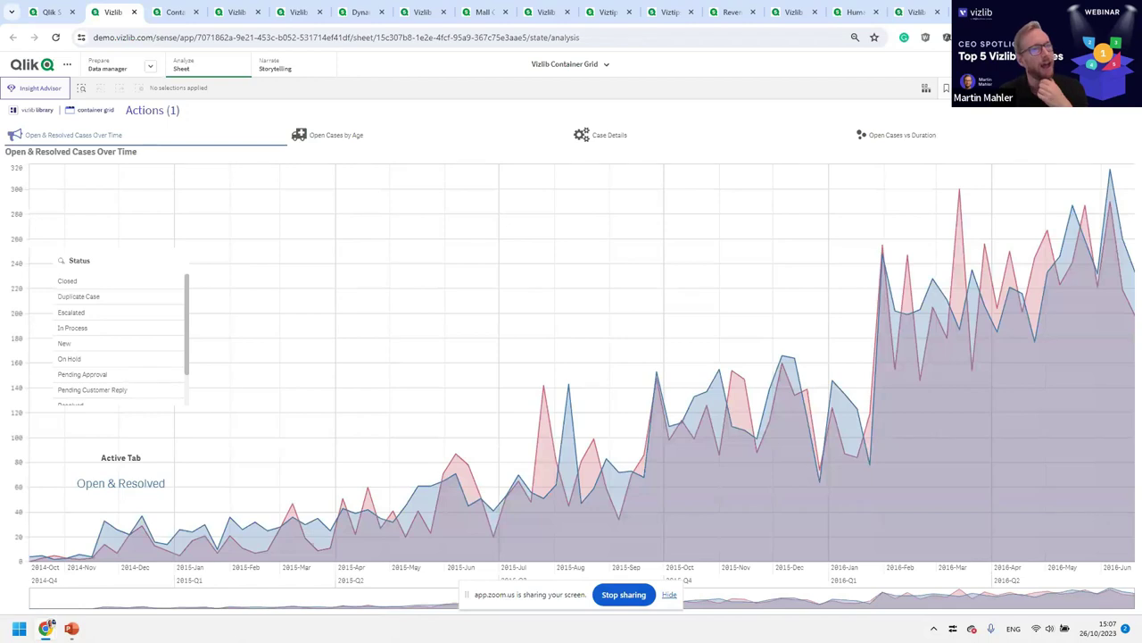
key(ctrl+Right)
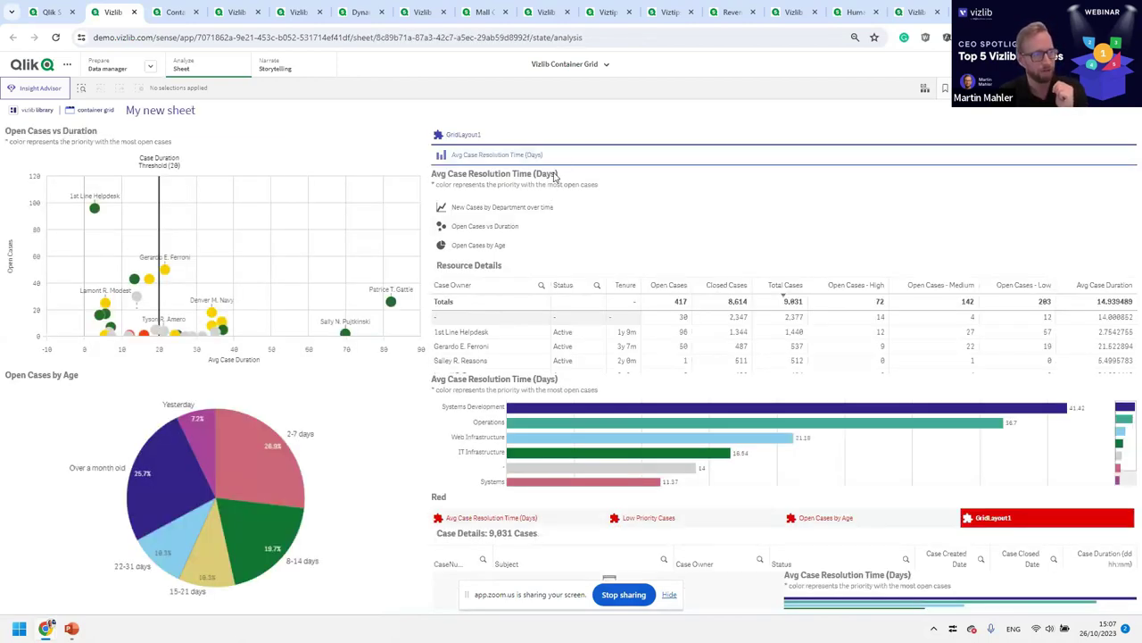
click(563, 518)
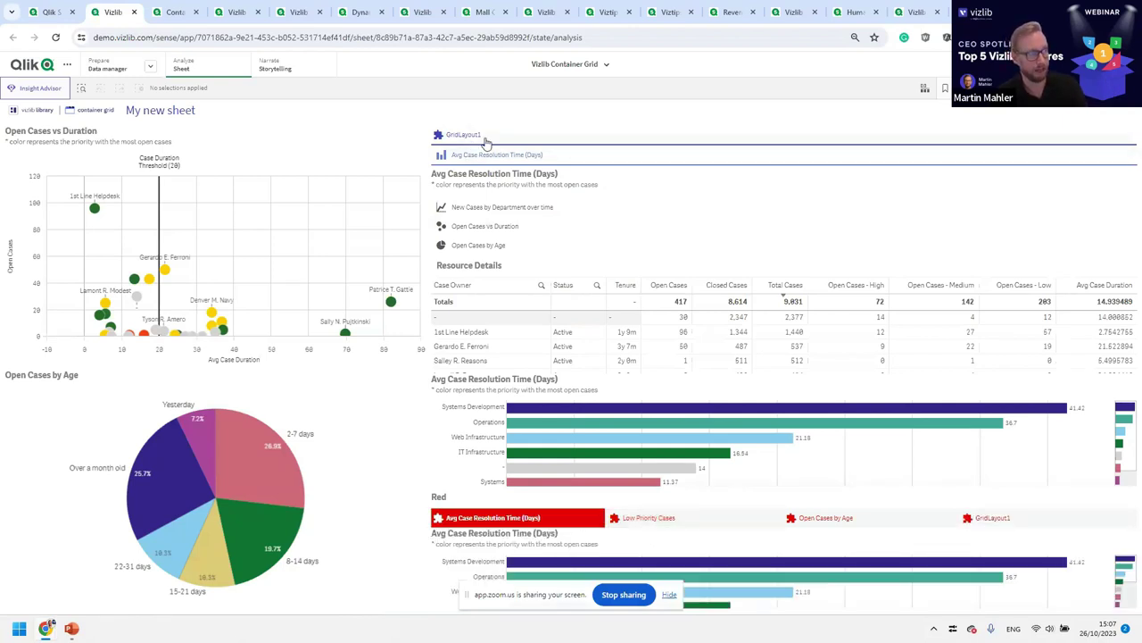
click(706, 526)
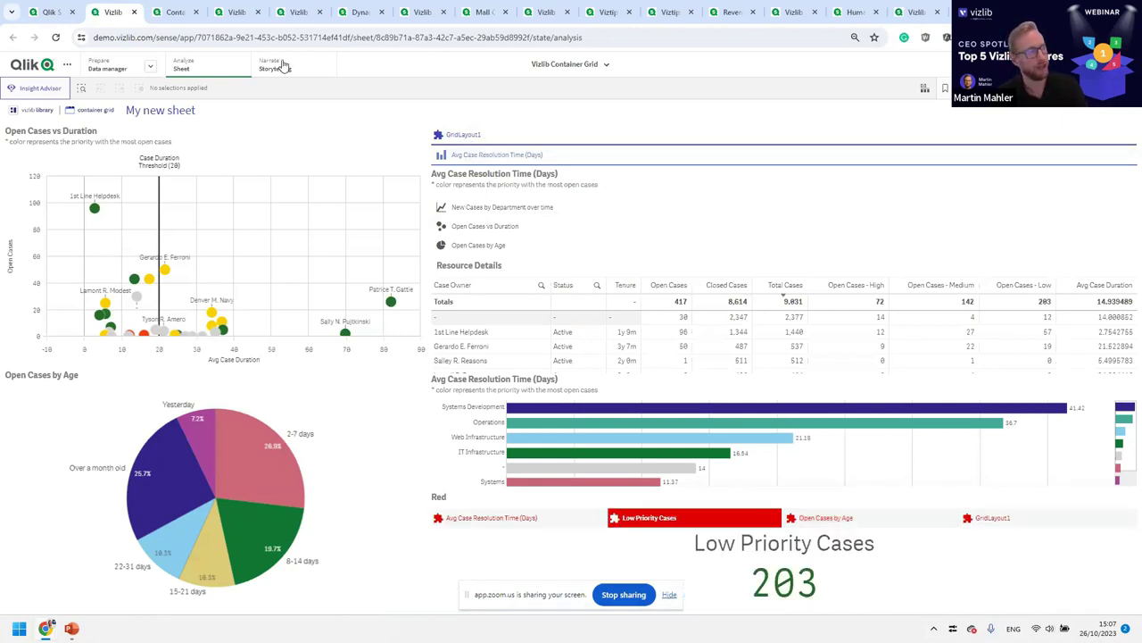
click(175, 13)
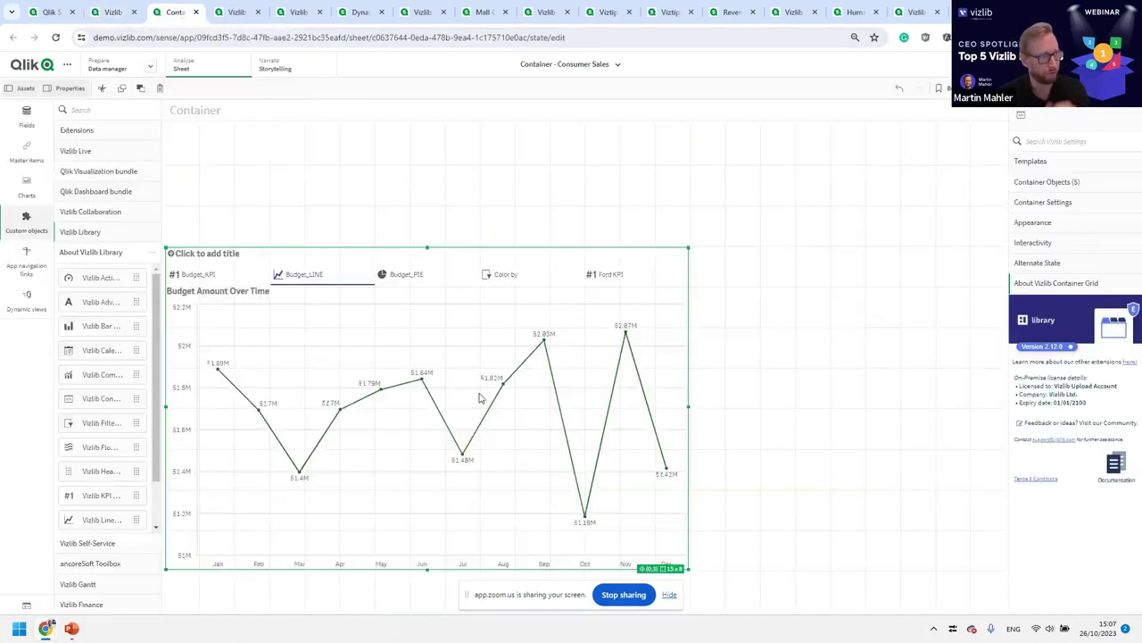
- Replace the old container with a new Vizlib Container using the one-on-top, two-below grid layout
key(Delete)
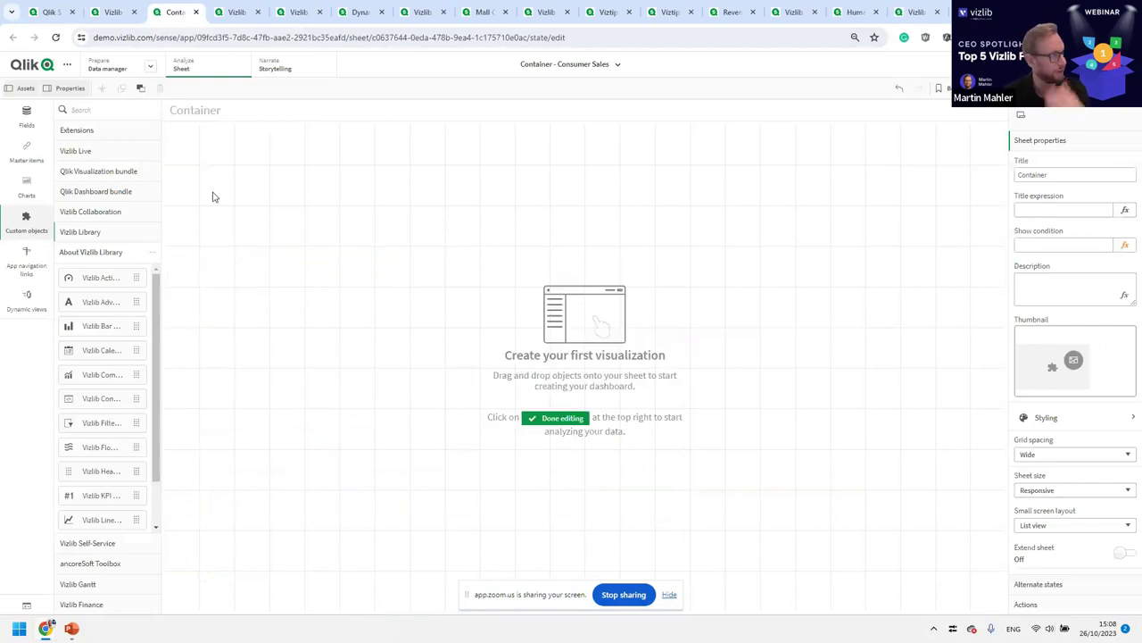
click(107, 112)
text(Container)
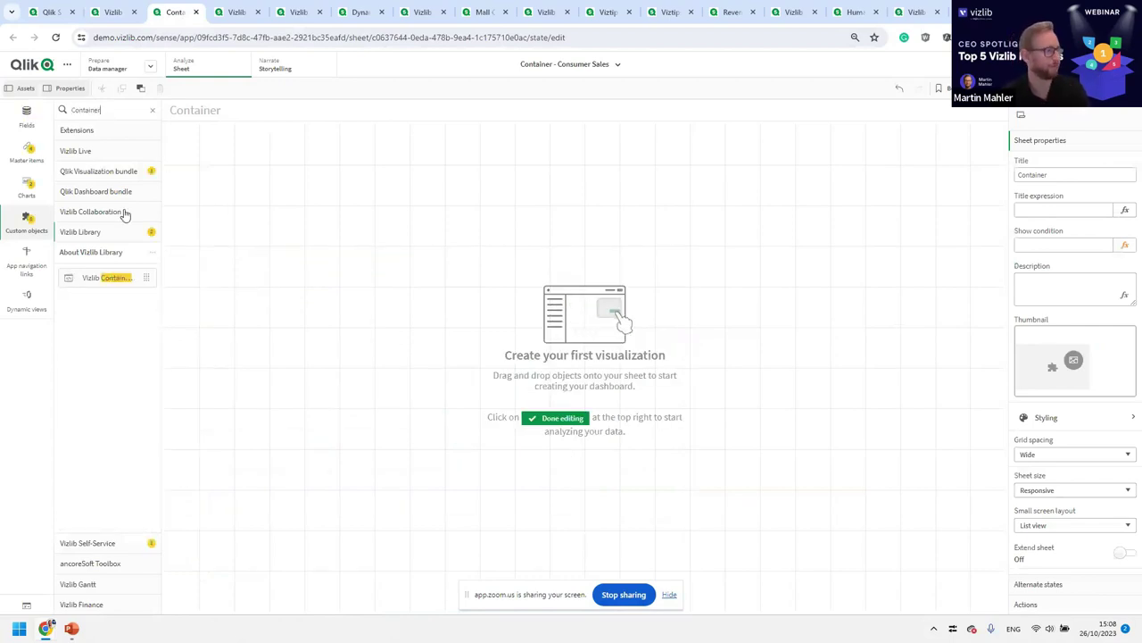
drag(116, 277, 575, 370)
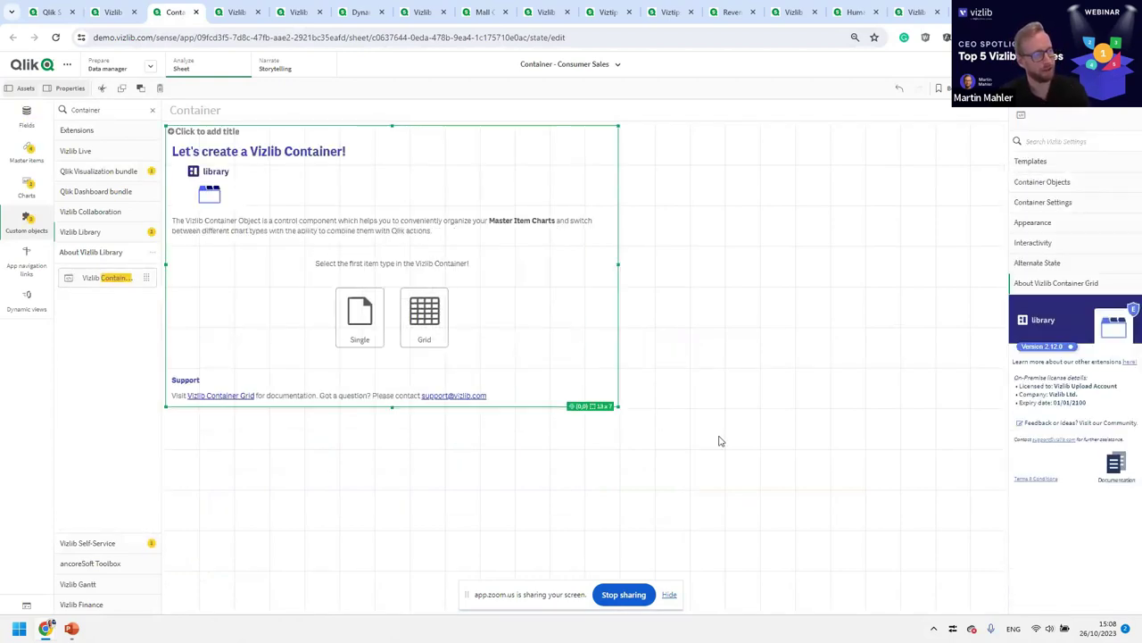
click(496, 353)
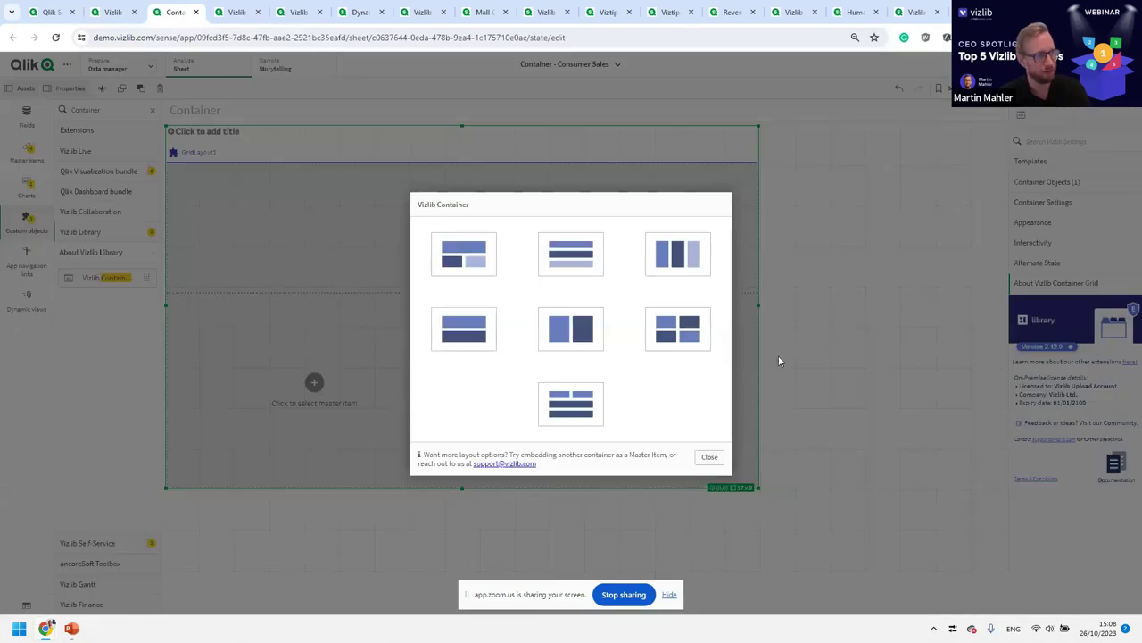
click(463, 254)
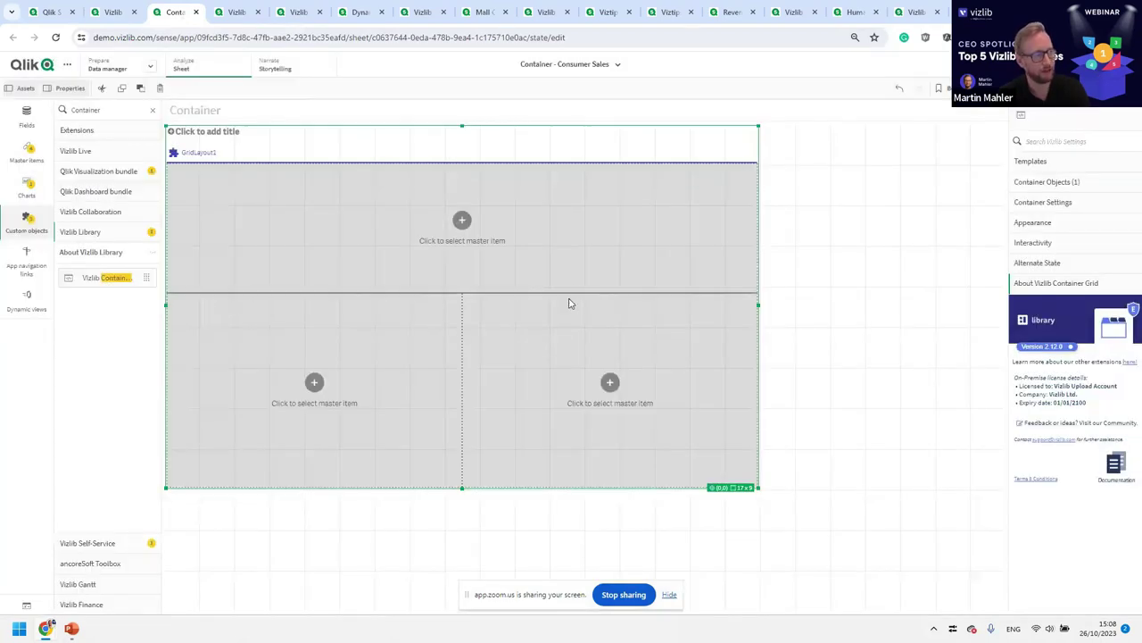
- Fill the grid cells with Budget_LINE, the sales-rep donut and the Basket Filter pane
click(314, 383)
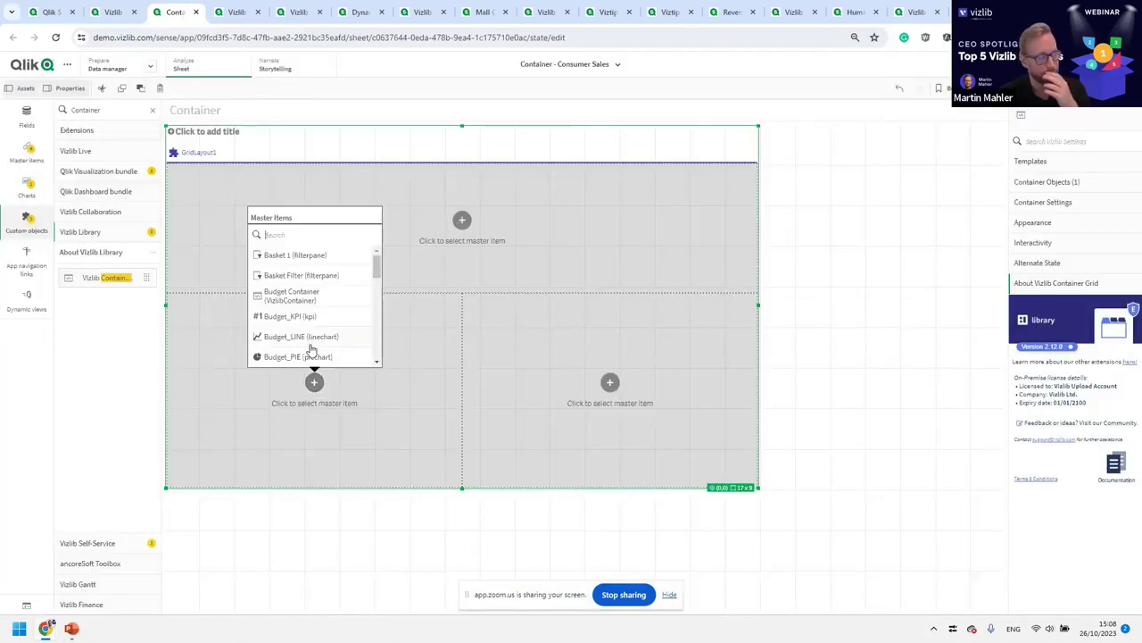
click(284, 337)
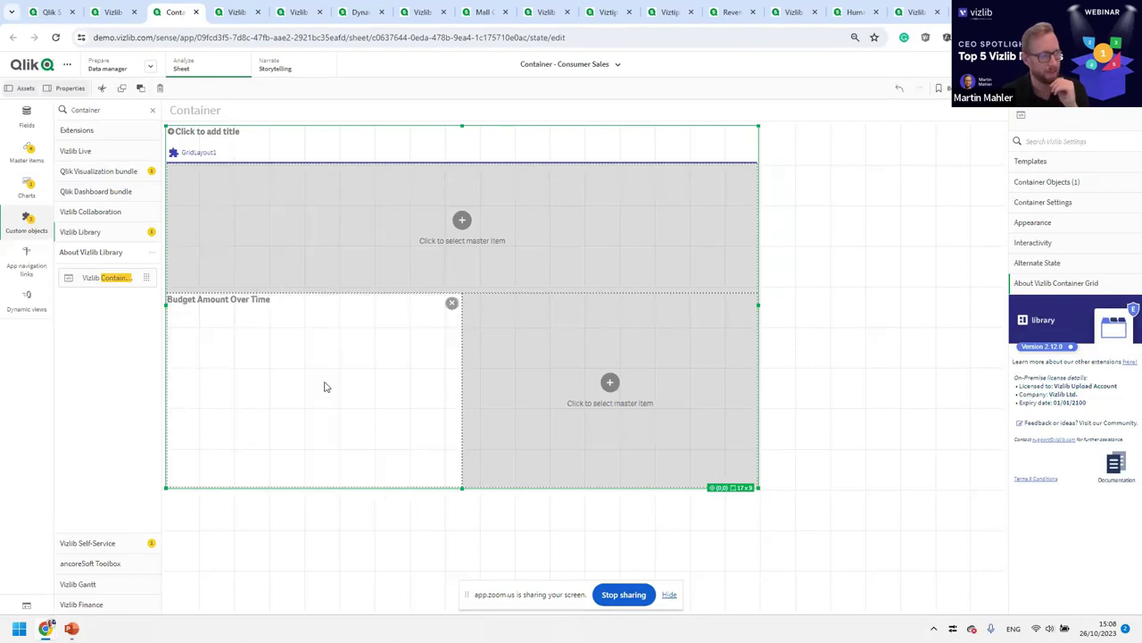
click(615, 389)
click(616, 364)
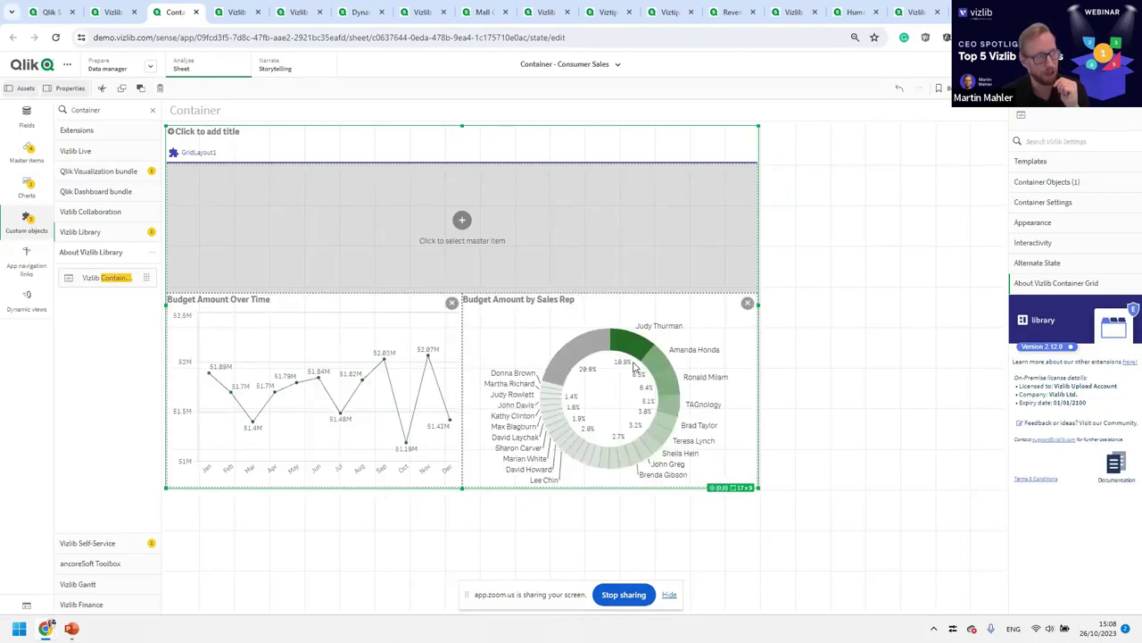
click(462, 219)
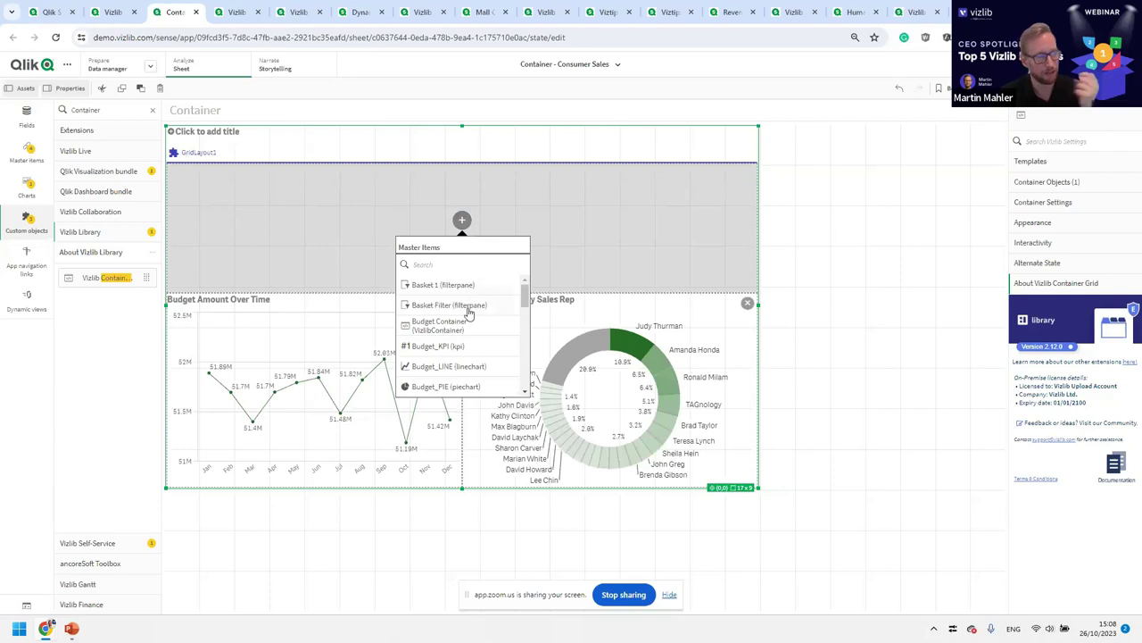
click(455, 306)
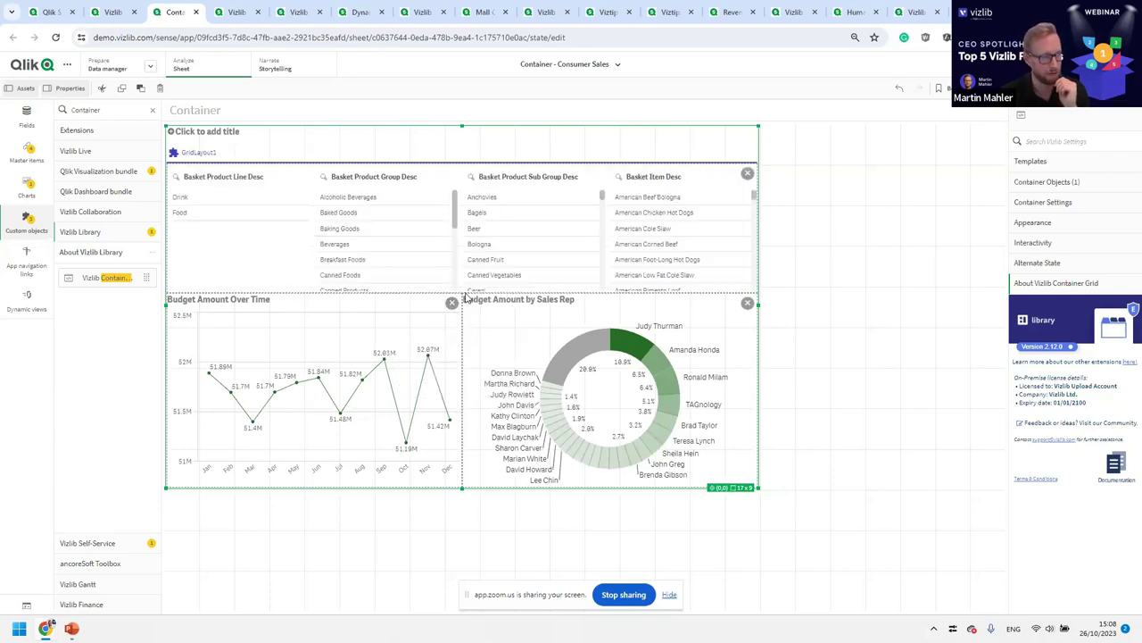
- Squeeze the filters into one row and enlarge the container to 20x11 grid units
drag(471, 297, 485, 202)
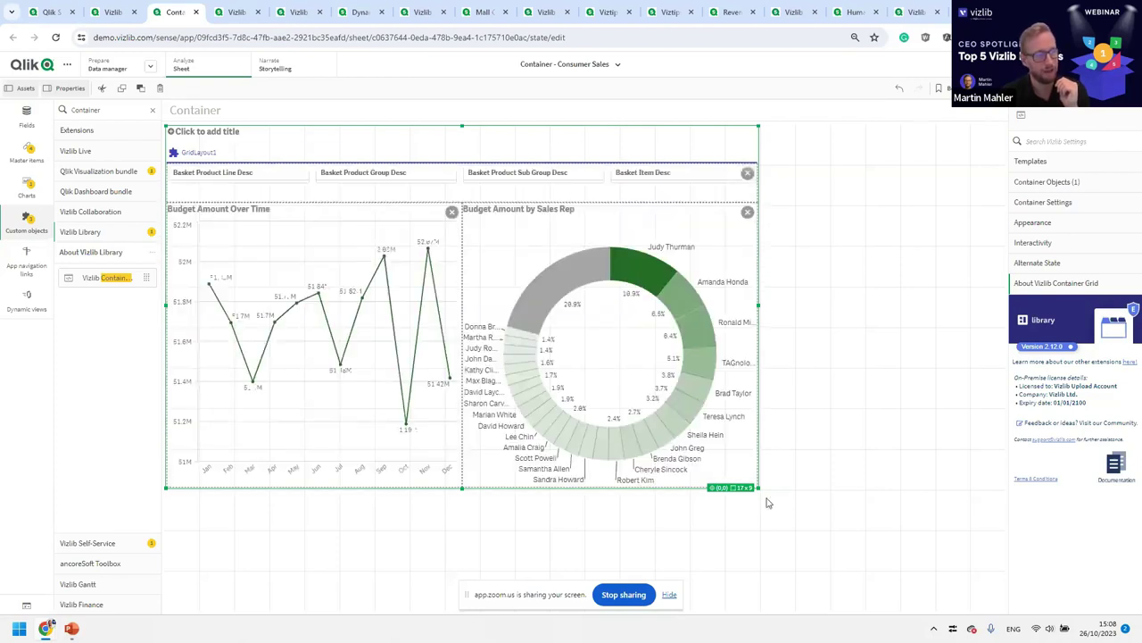
drag(757, 488, 864, 569)
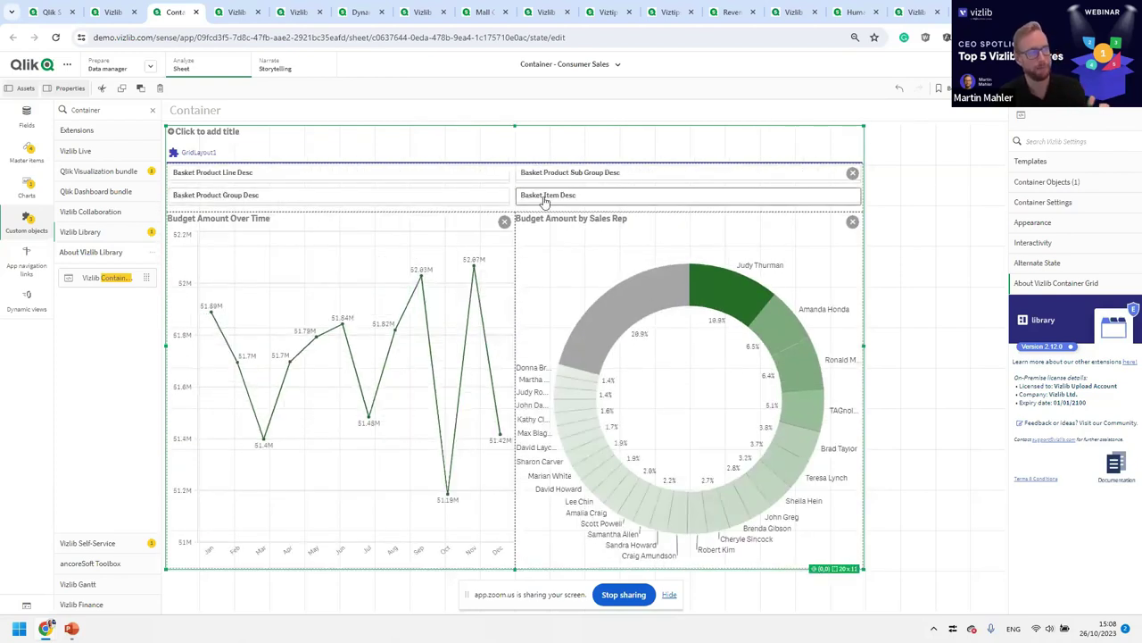
drag(547, 212, 546, 193)
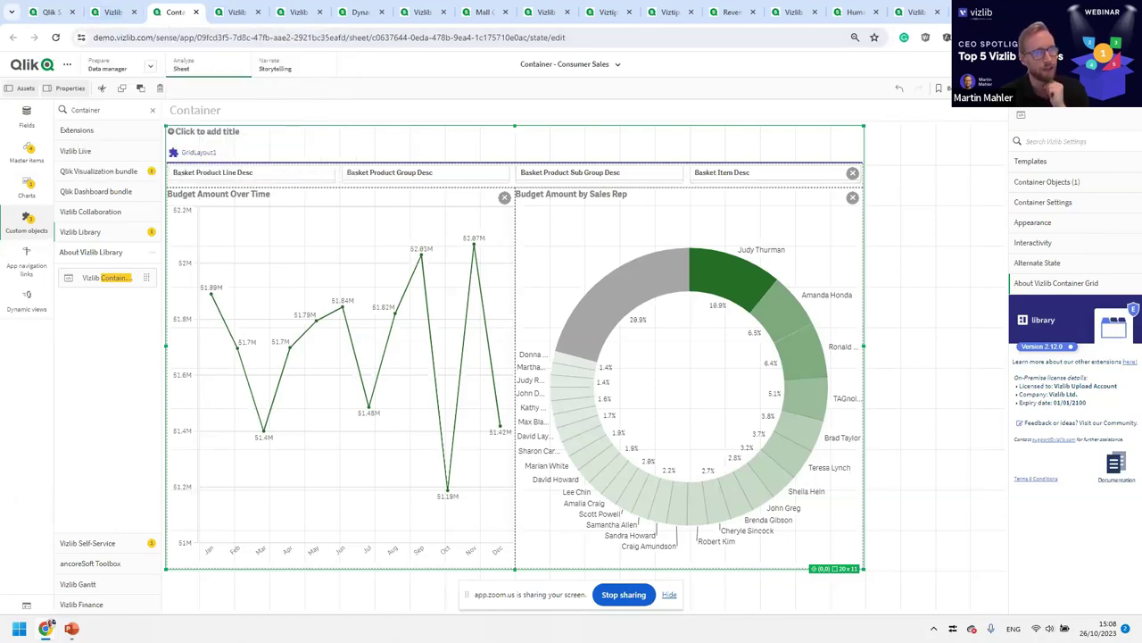
- Open the Sales & Margin Analysis sheet and leave edit mode
click(946, 88)
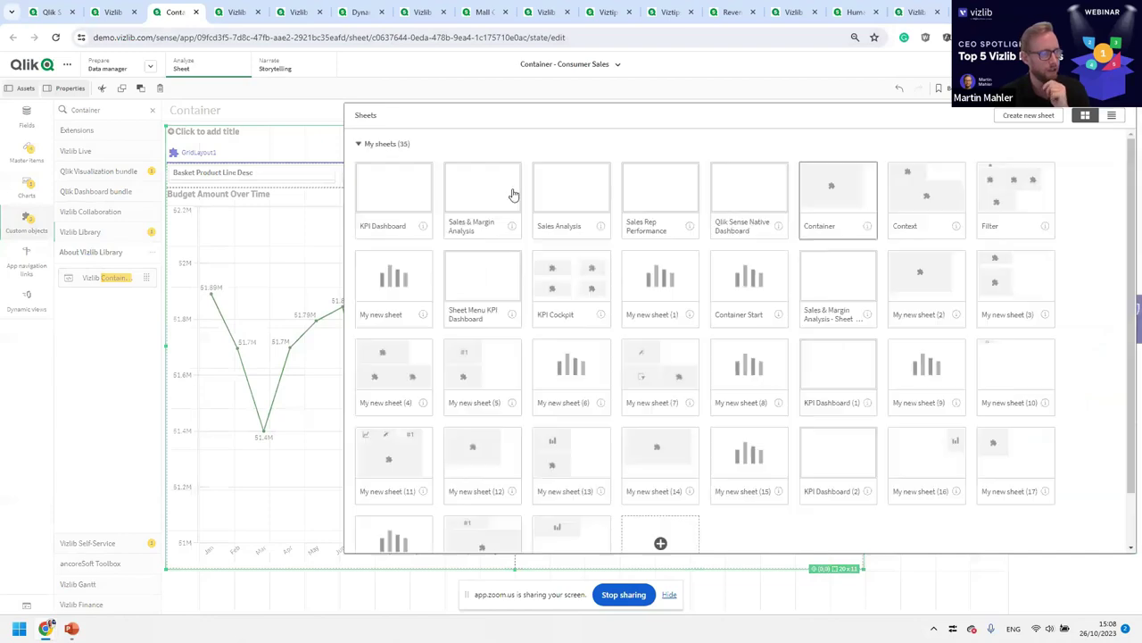
click(513, 194)
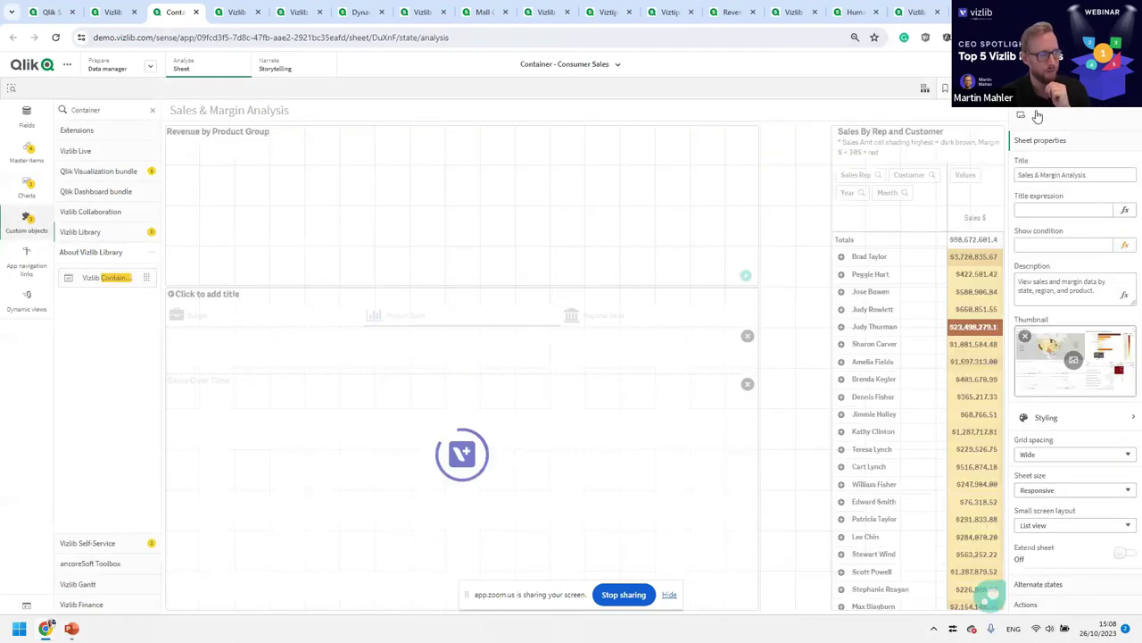
click(1027, 107)
- View the container's Budget, Product Sales and Regional Sales tabs, briefly opening the Regional Sales Mgr list
click(35, 298)
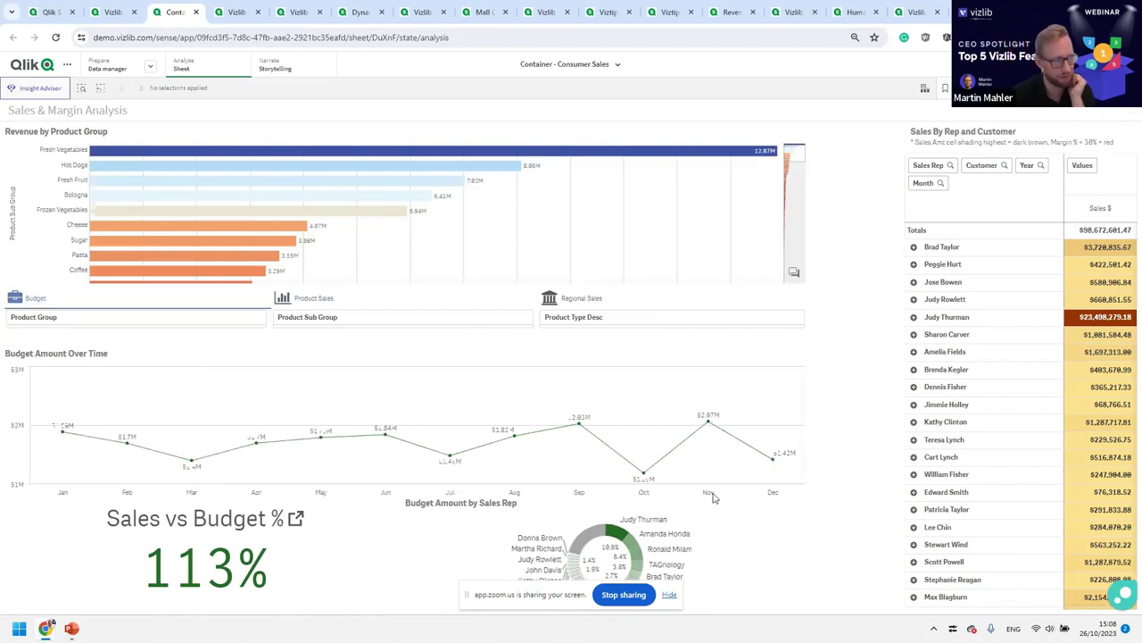
click(292, 302)
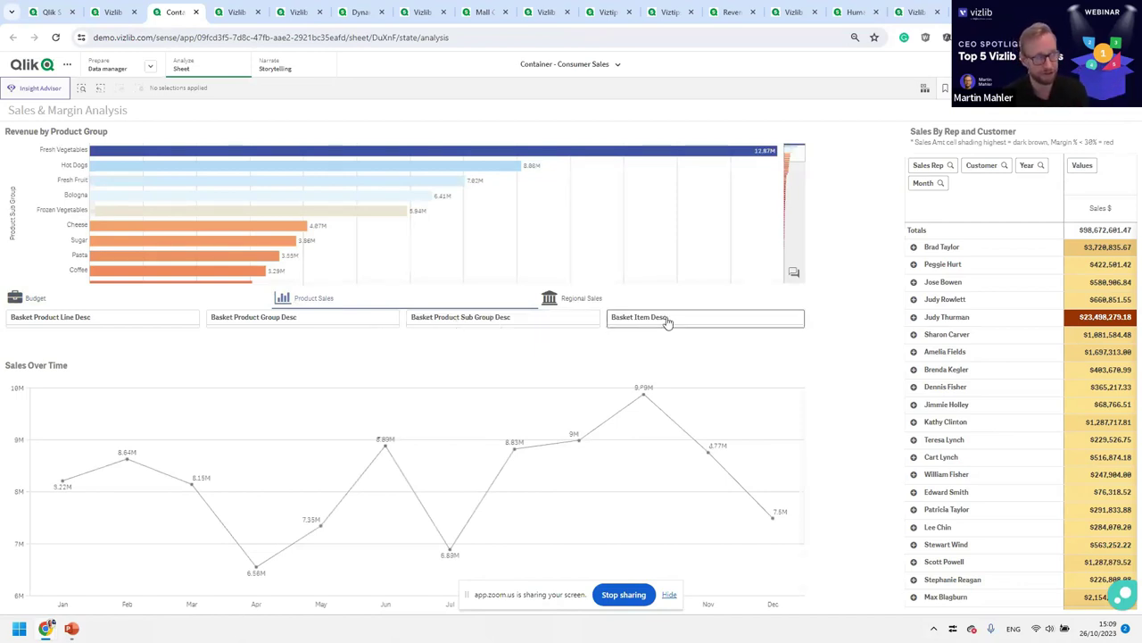
click(580, 300)
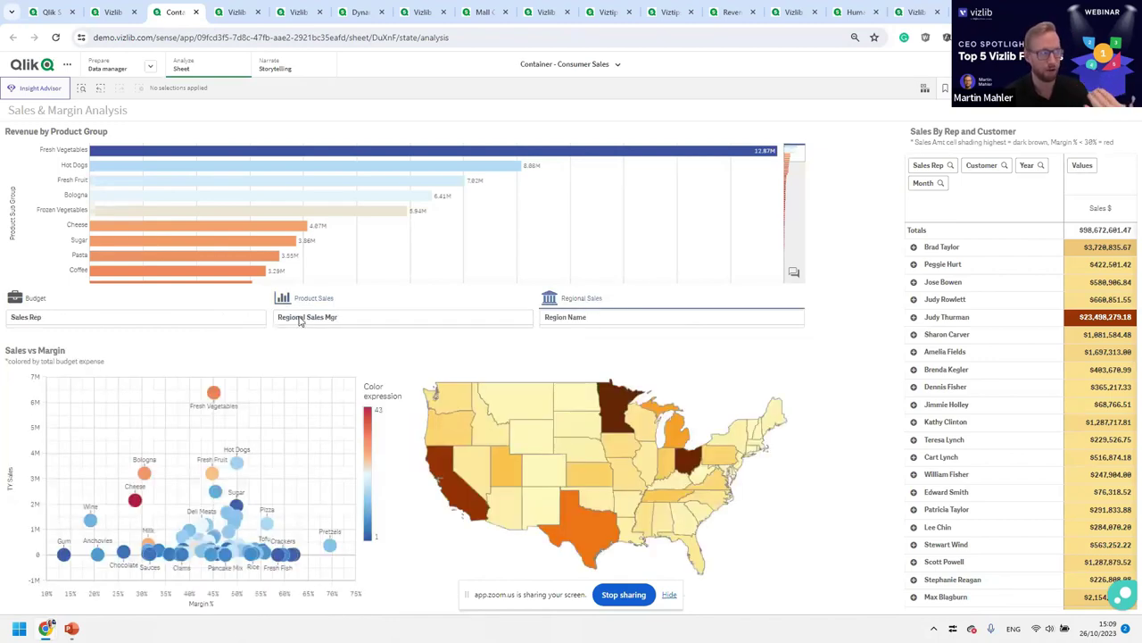
click(287, 314)
click(148, 319)
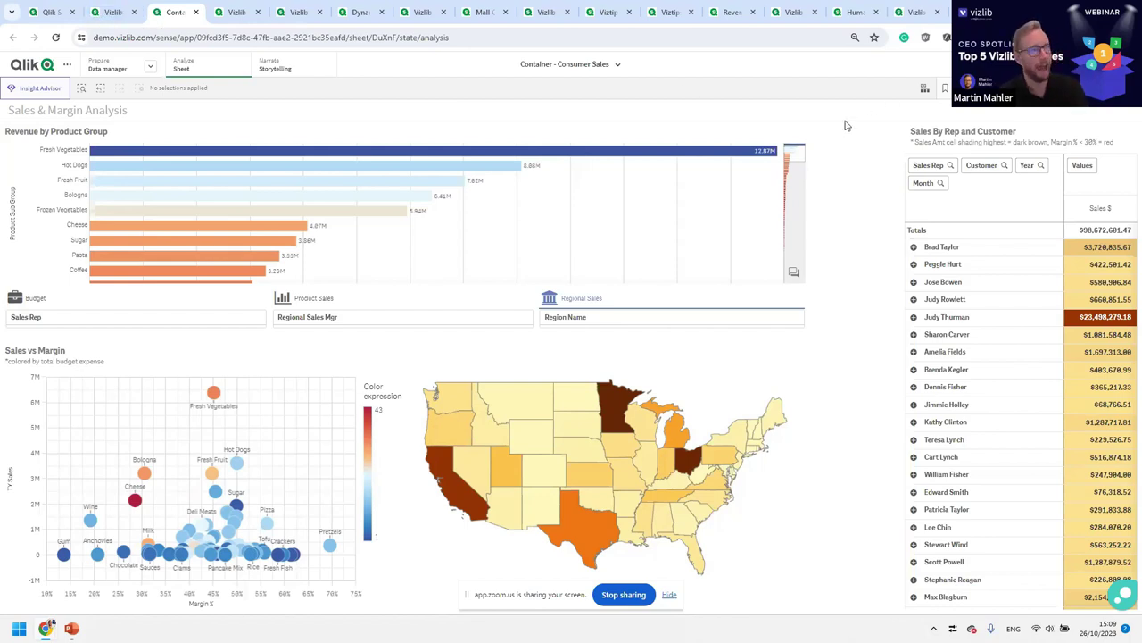
- Open the Container sheet in edit mode and expand the container's GridLayout1 settings
click(1102, 88)
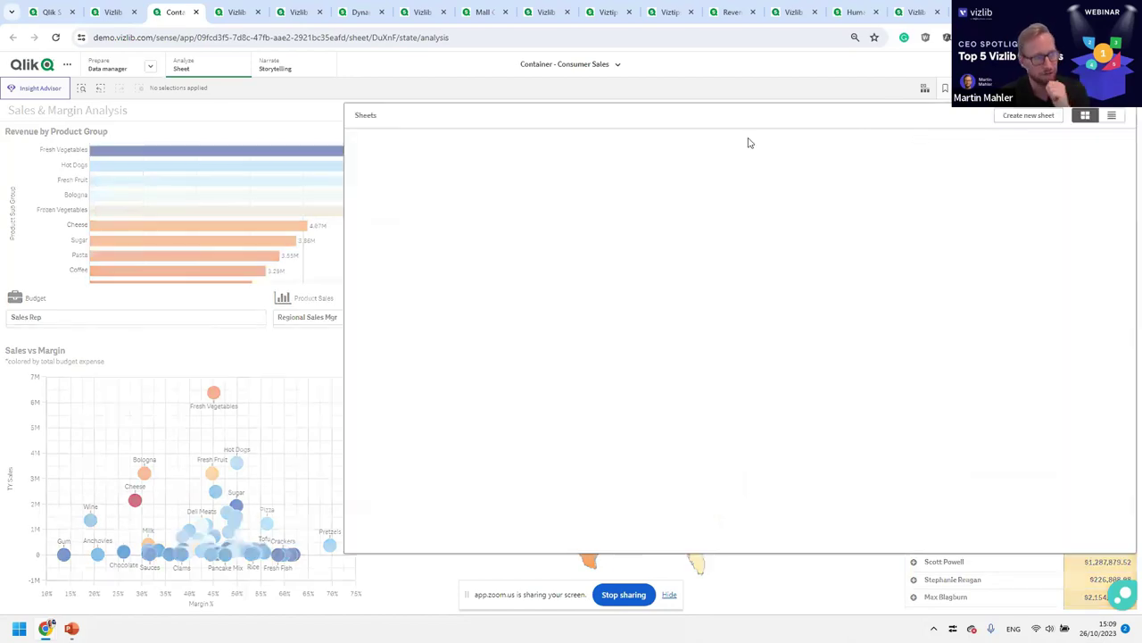
click(851, 198)
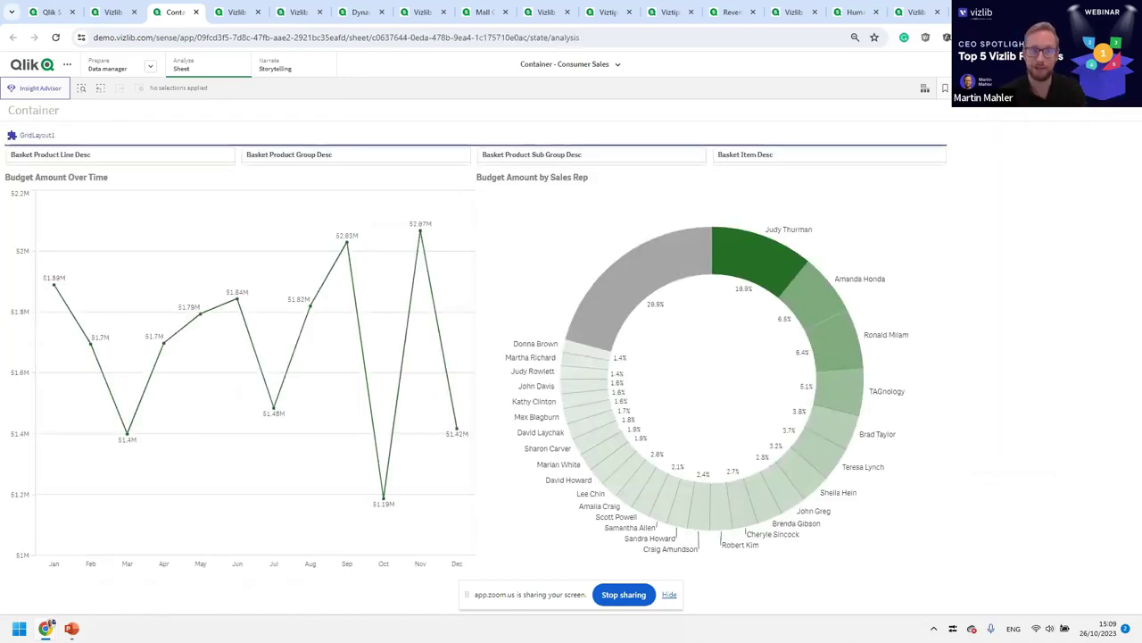
key(ctrl+e)
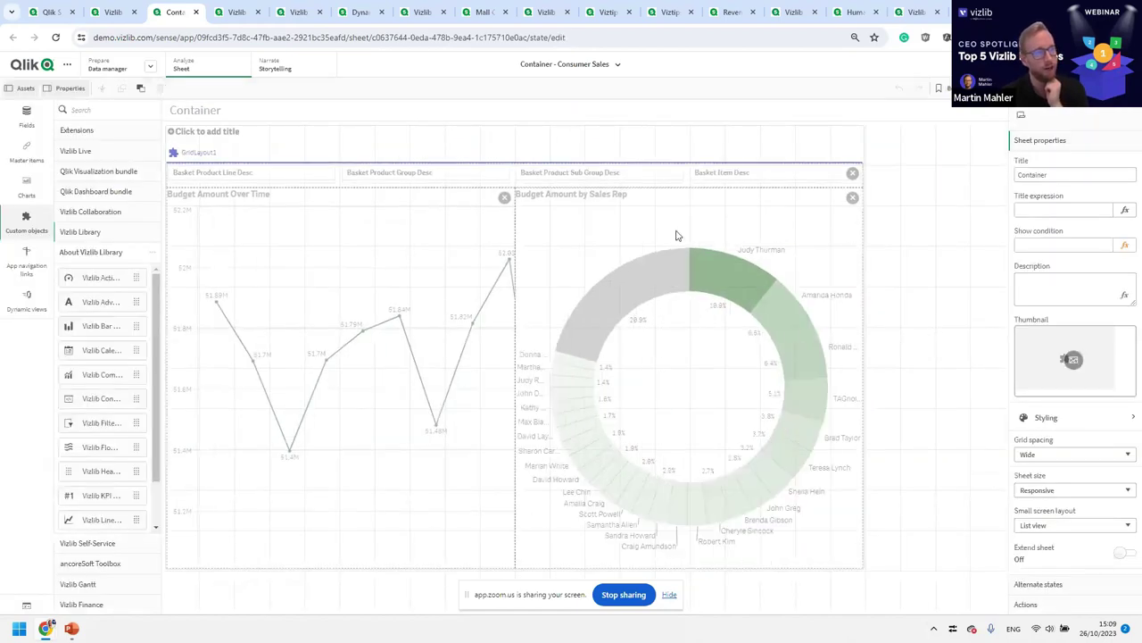
click(730, 199)
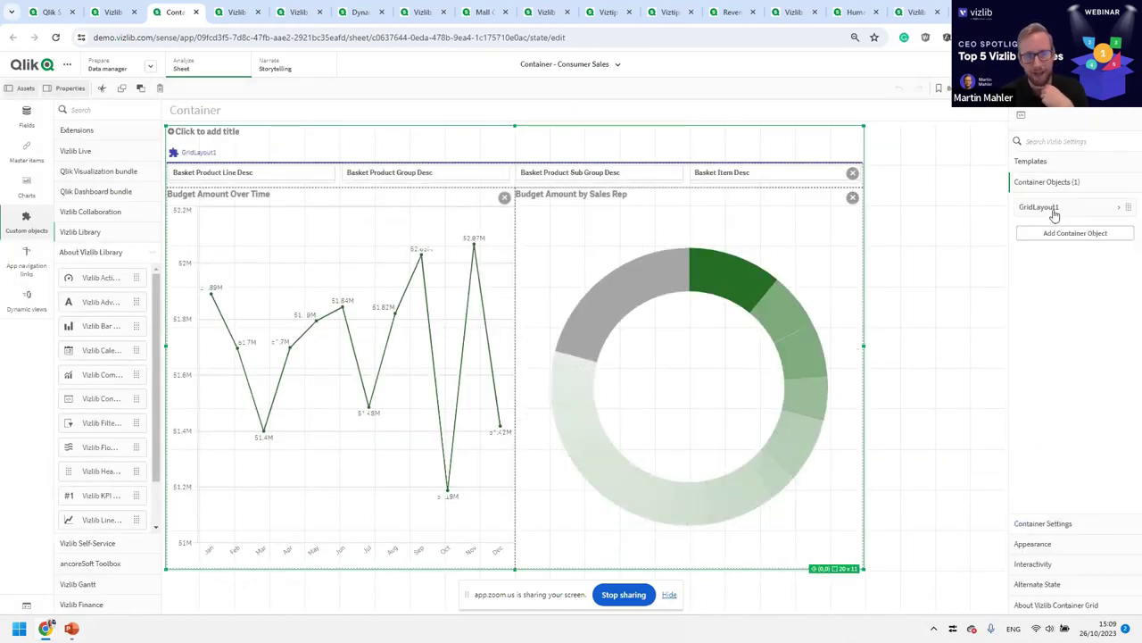
click(1053, 207)
scroll(1068, 339, down, 3)
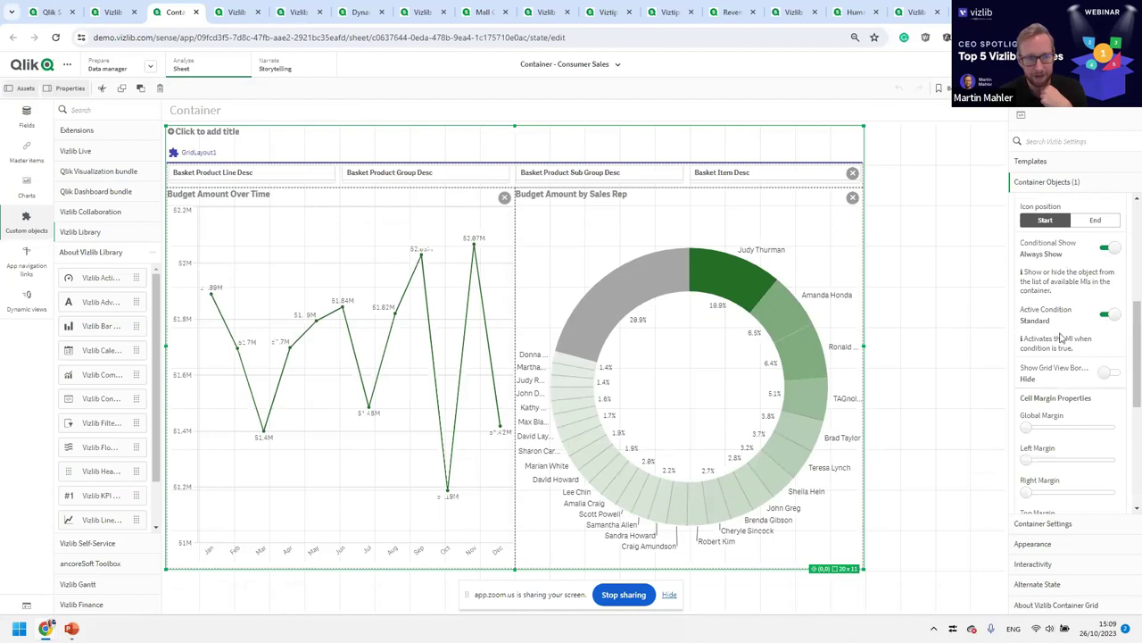
scroll(1078, 308, down, 3)
scroll(1082, 331, up, 3)
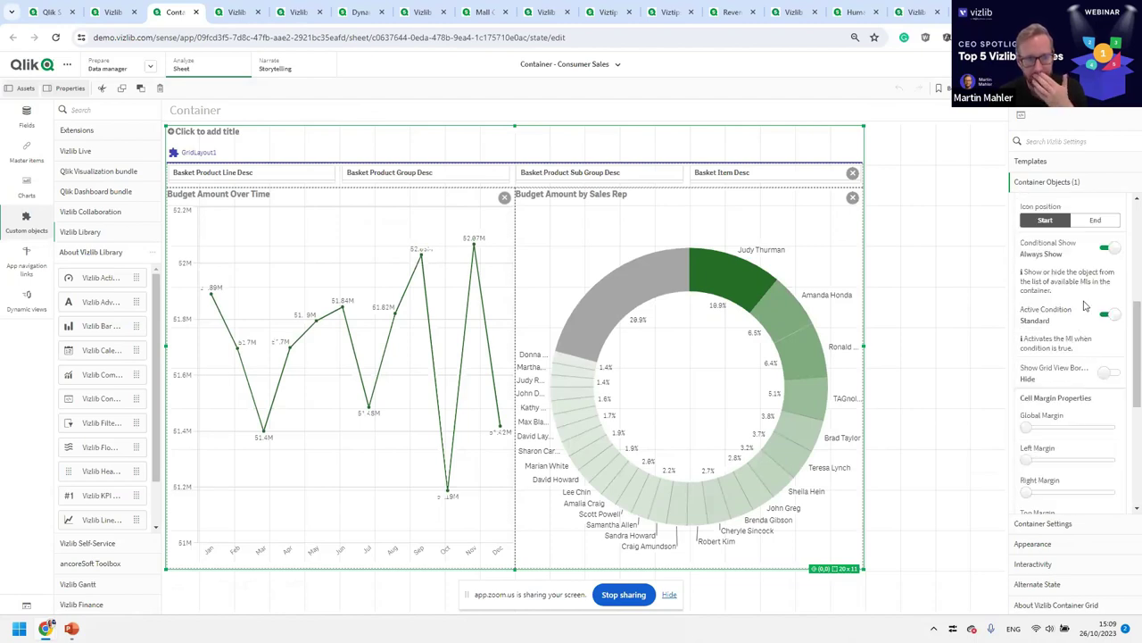
- Give GridLayout1 a Conditional Show expression of 0, then change it to 1
click(1108, 250)
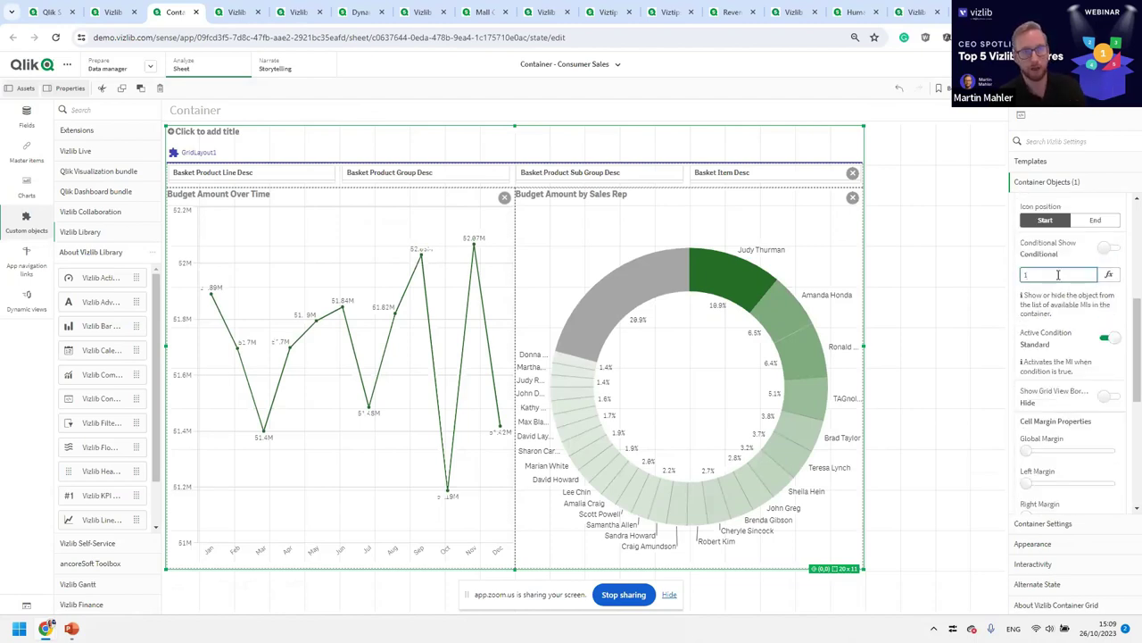
text(0)
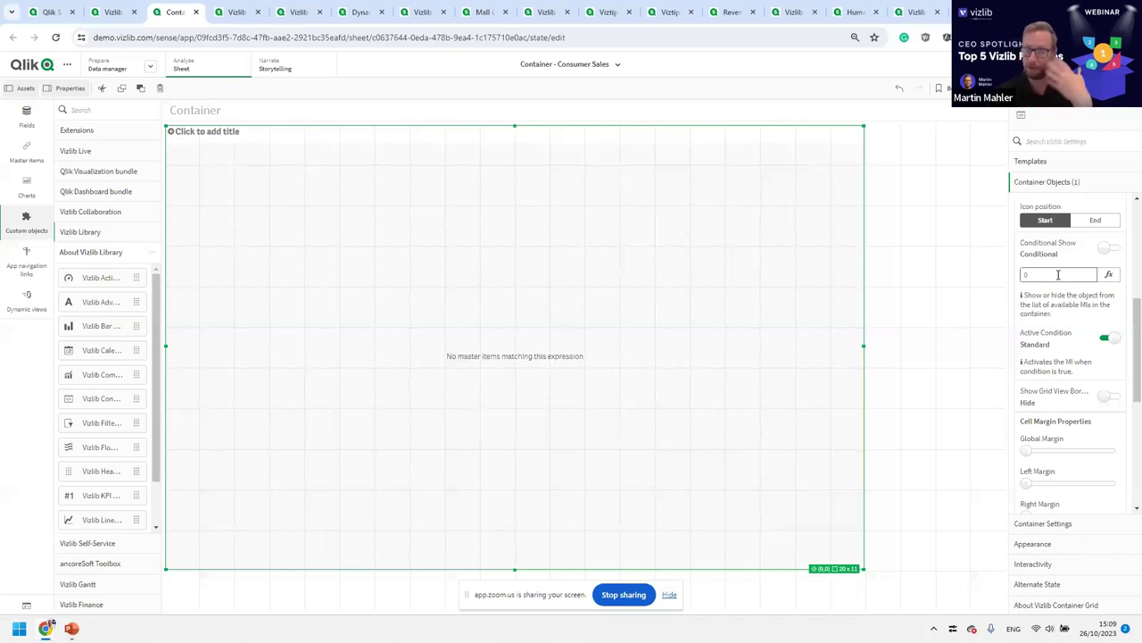
double_click(1058, 275)
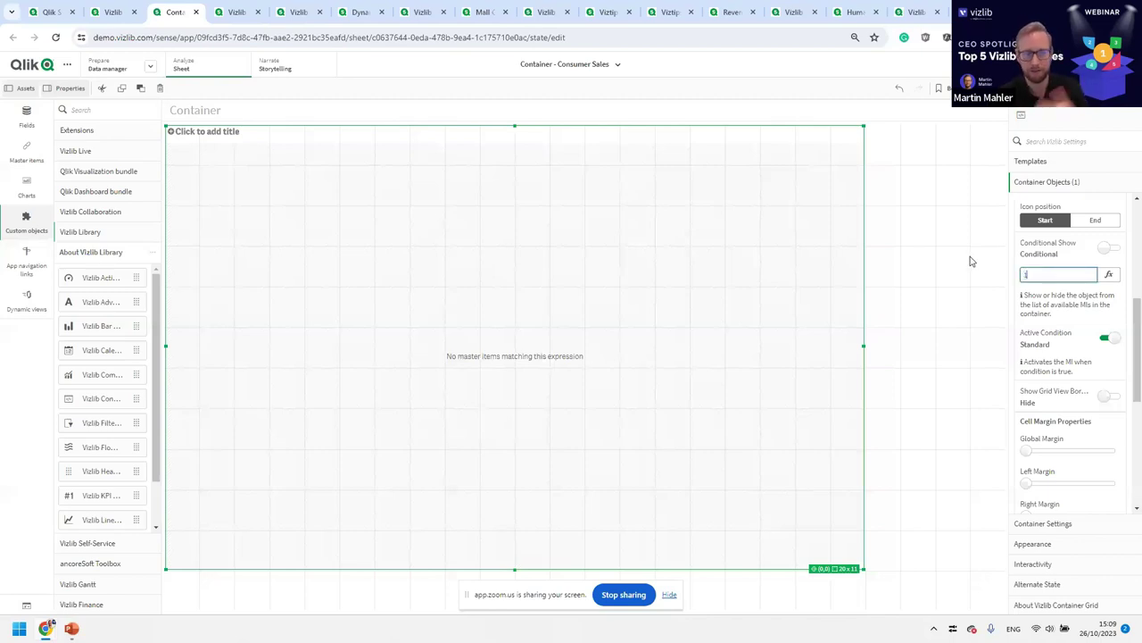
text(1)
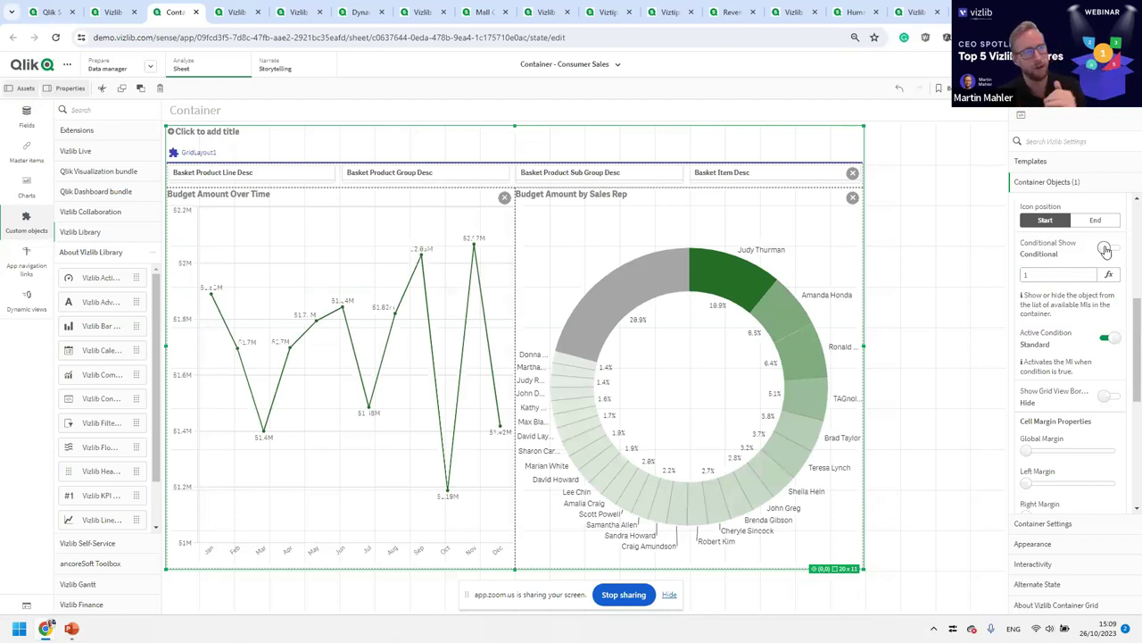
scroll(1105, 250, up, 2)
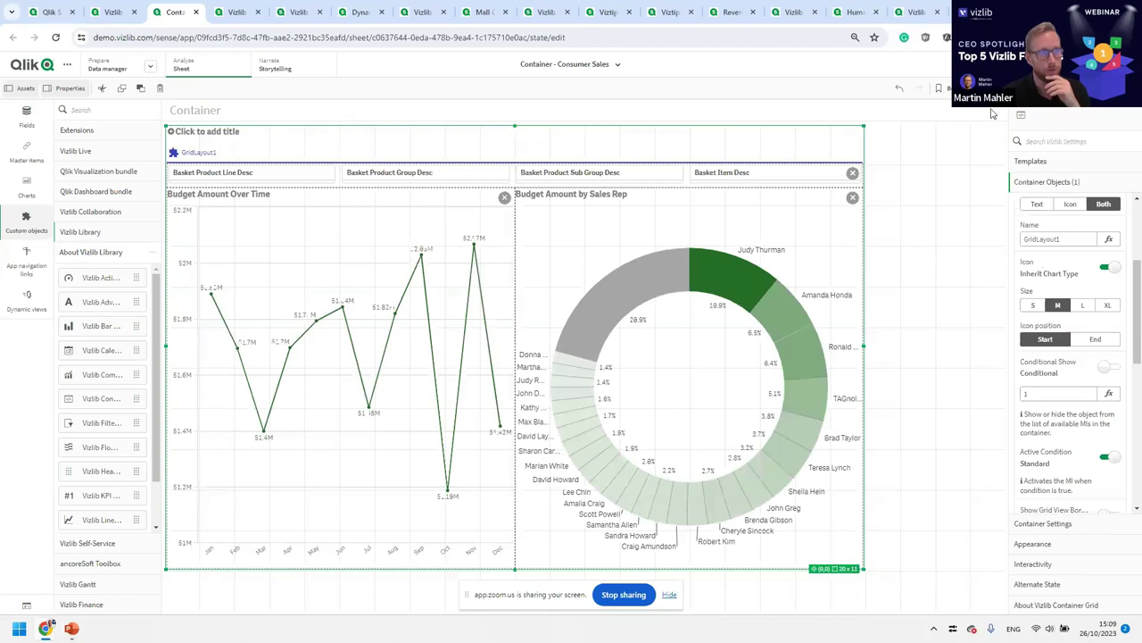
click(570, 63)
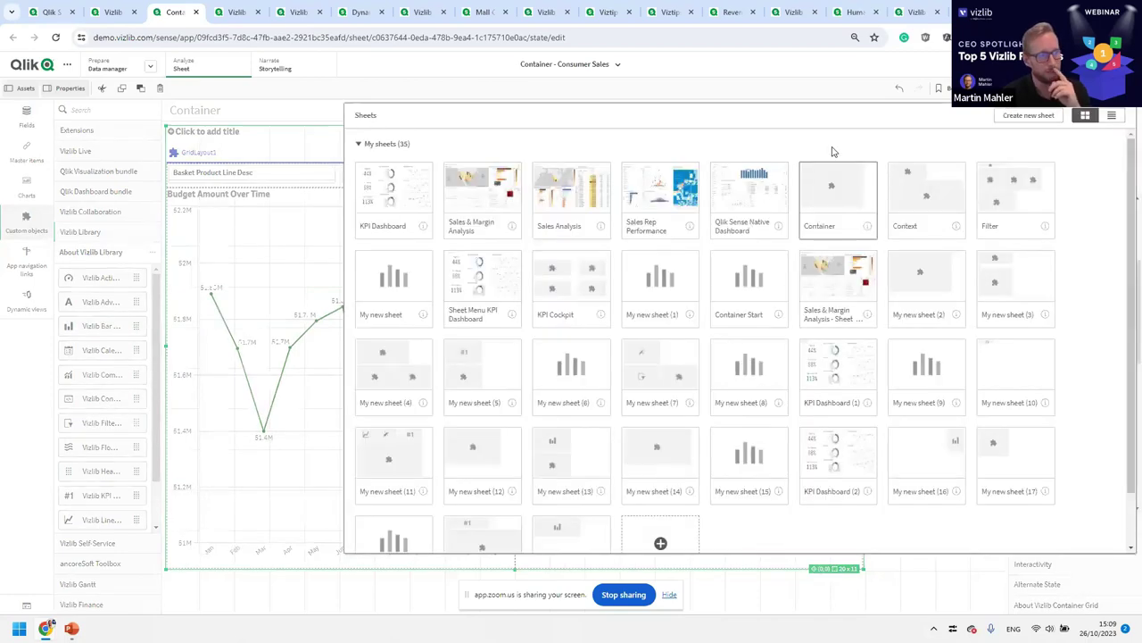
- Open the Context sheet and browse the Budget_PIE, Margin_LINE and Margin_PIE tabs
click(741, 193)
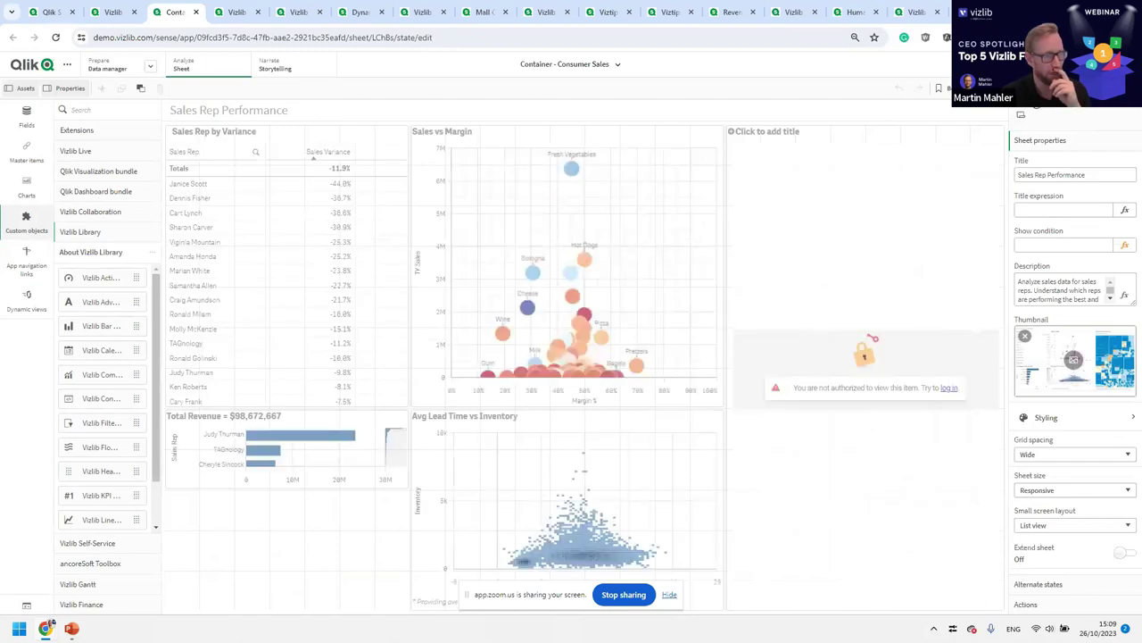
click(570, 63)
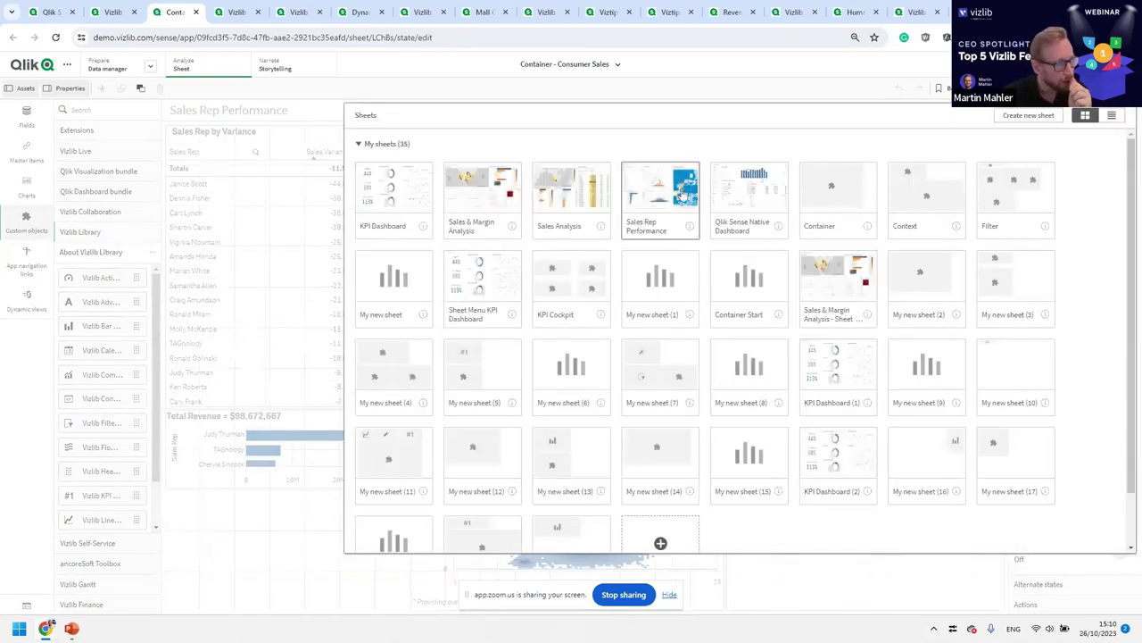
click(926, 184)
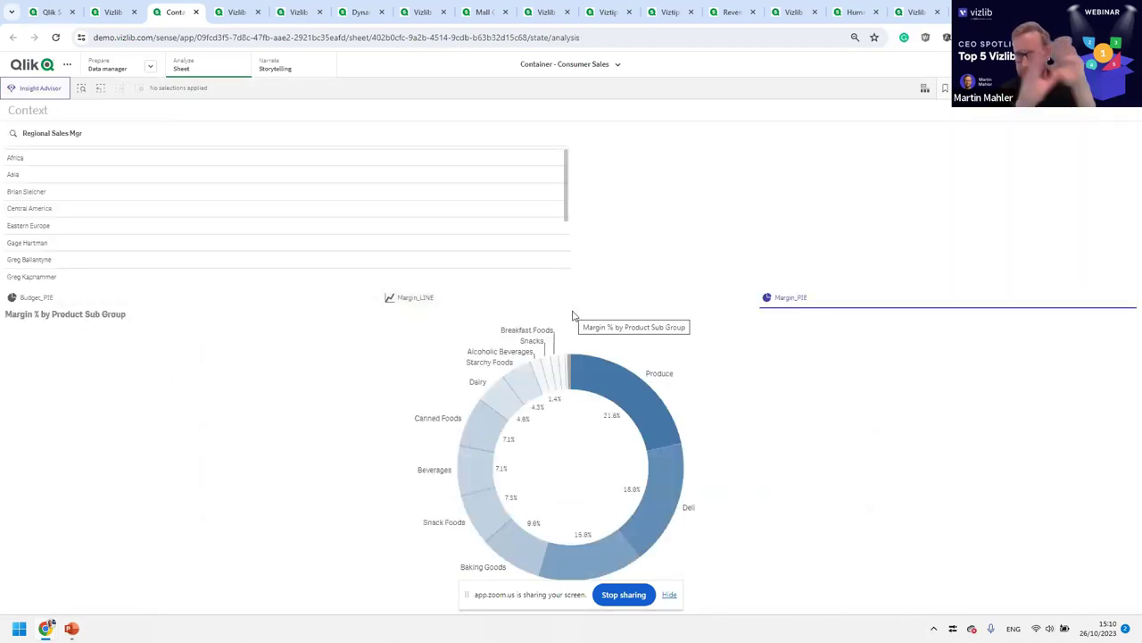
click(61, 302)
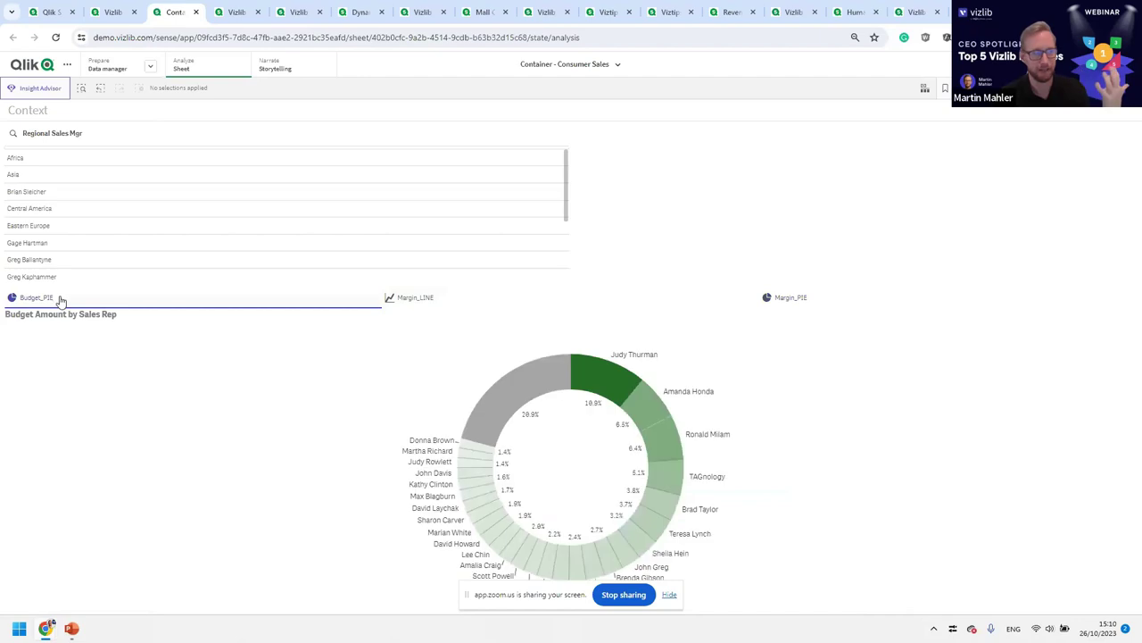
click(415, 299)
click(812, 305)
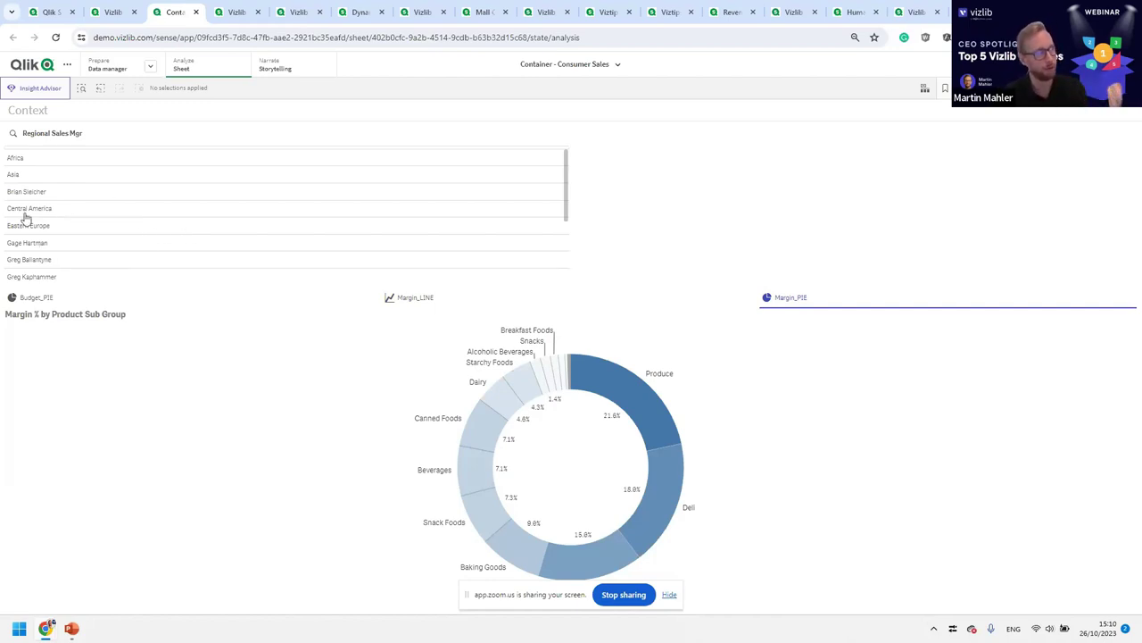
- Filter by a Regional Sales Mgr and Central America, view the rep sales tables, then clear selections
click(33, 191)
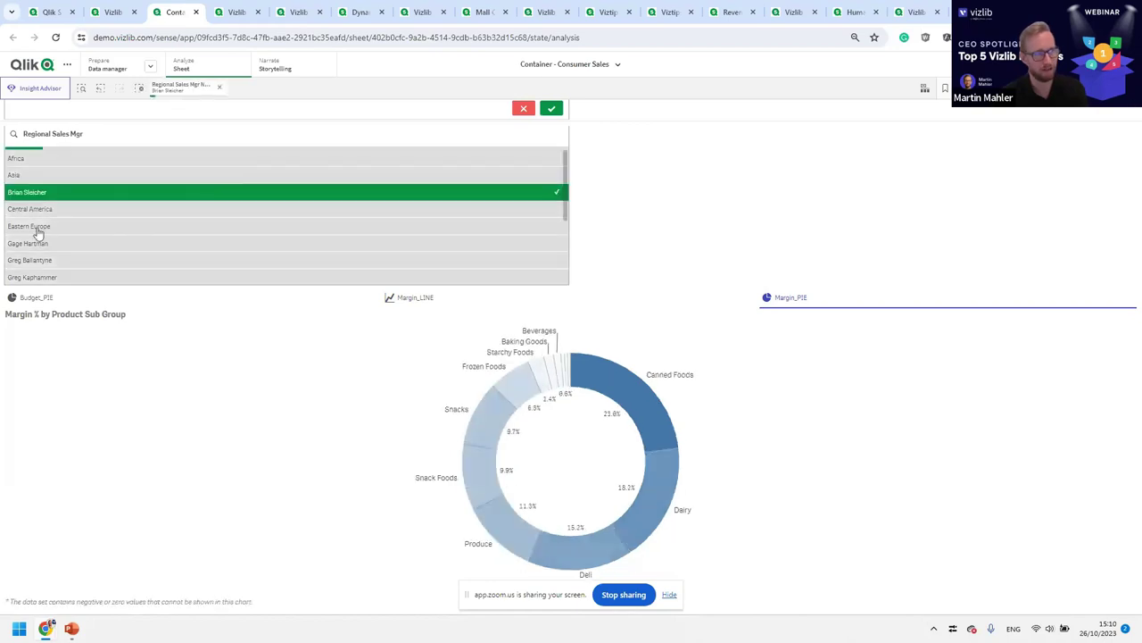
click(552, 111)
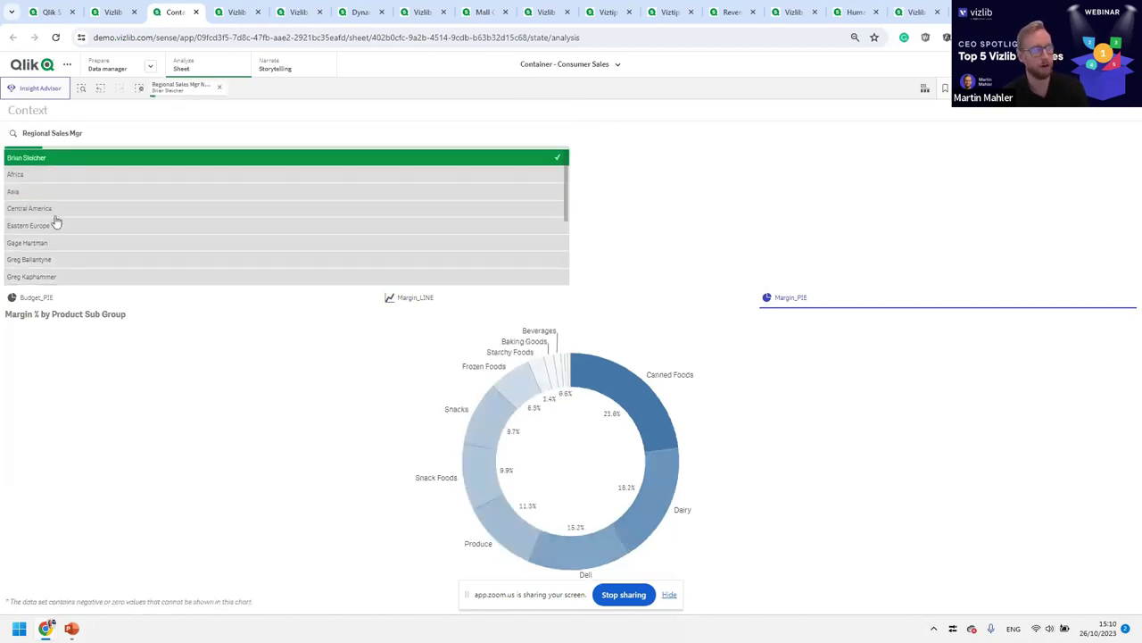
click(53, 212)
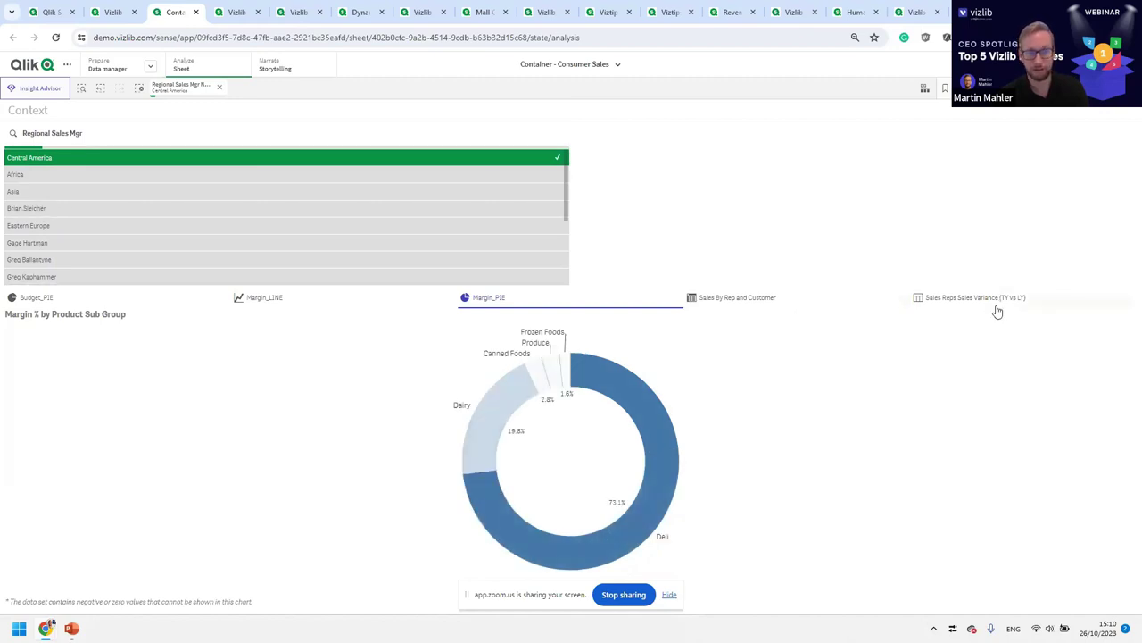
click(817, 307)
click(1023, 308)
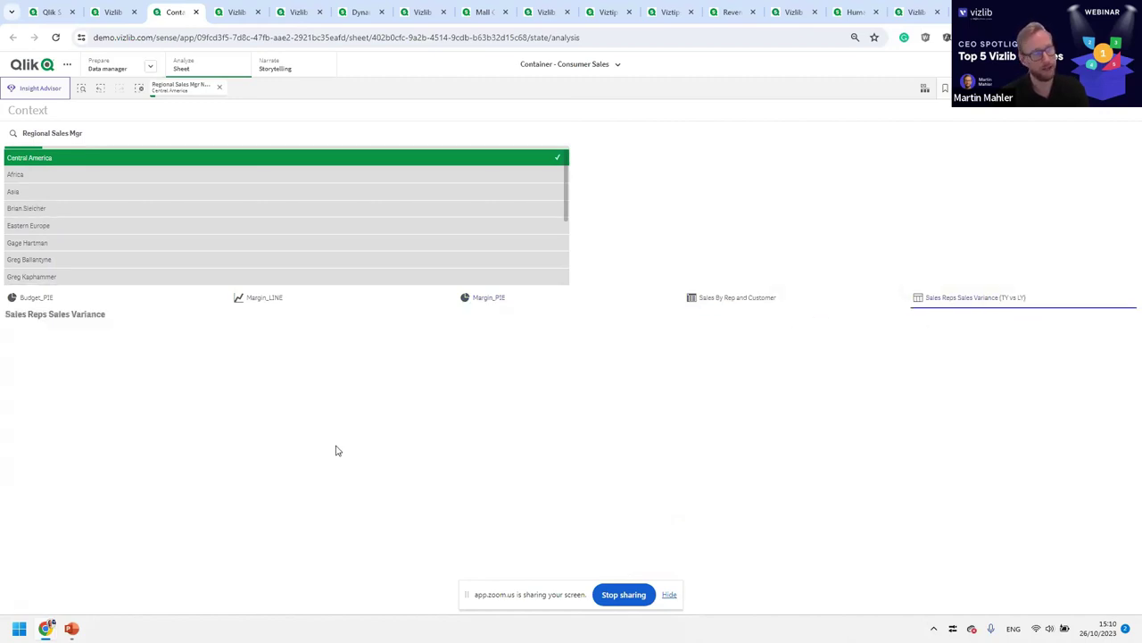
click(785, 304)
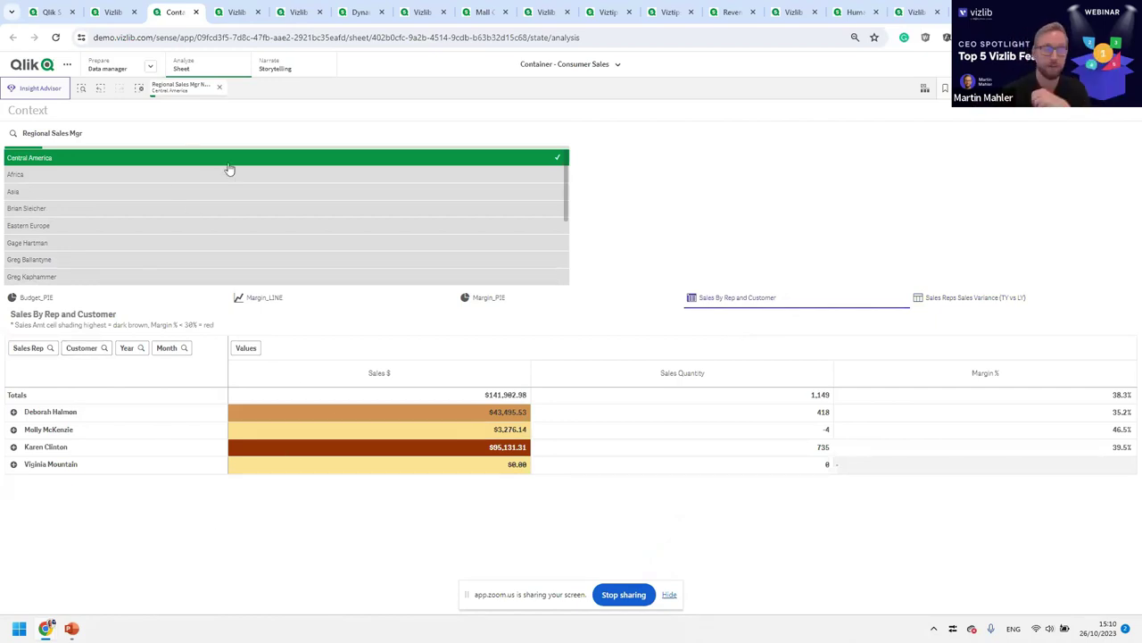
click(219, 89)
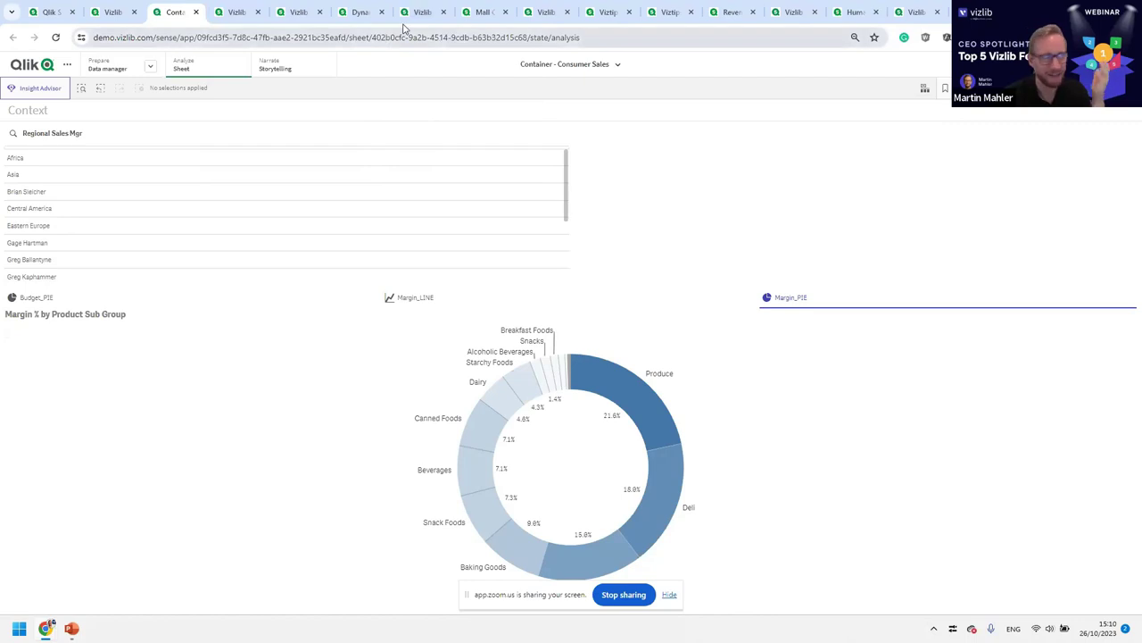
- In the Vizlib Line Chart app, go to the Horizontal gradient sheet and lower the Great threshold to 440k
click(278, 15)
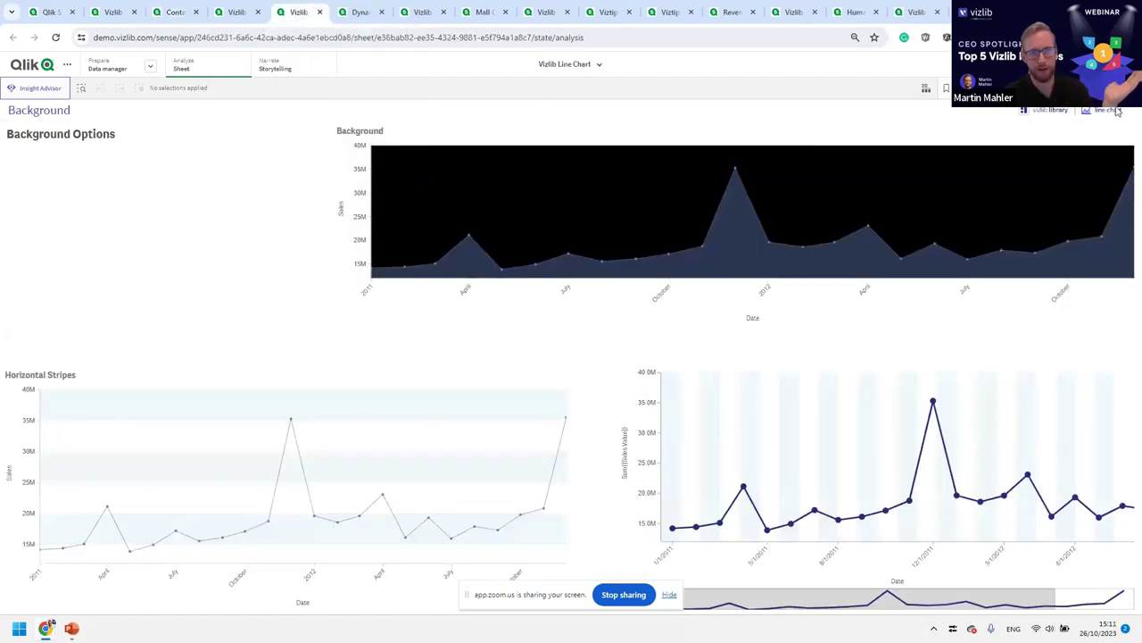
key(ctrl+Left)
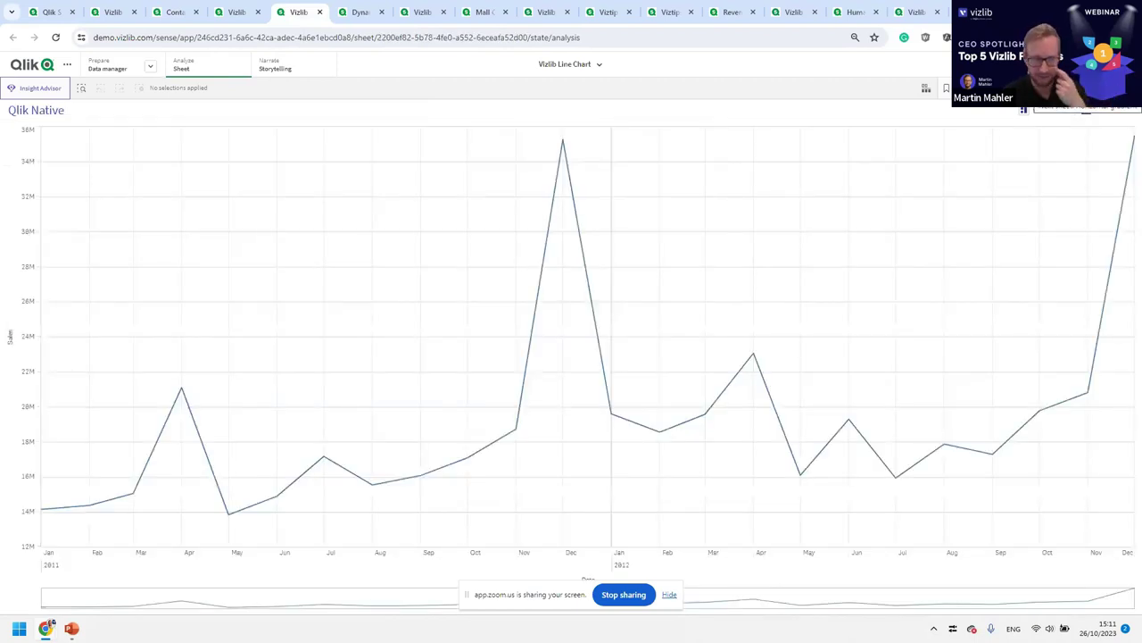
key(ctrl+Left)
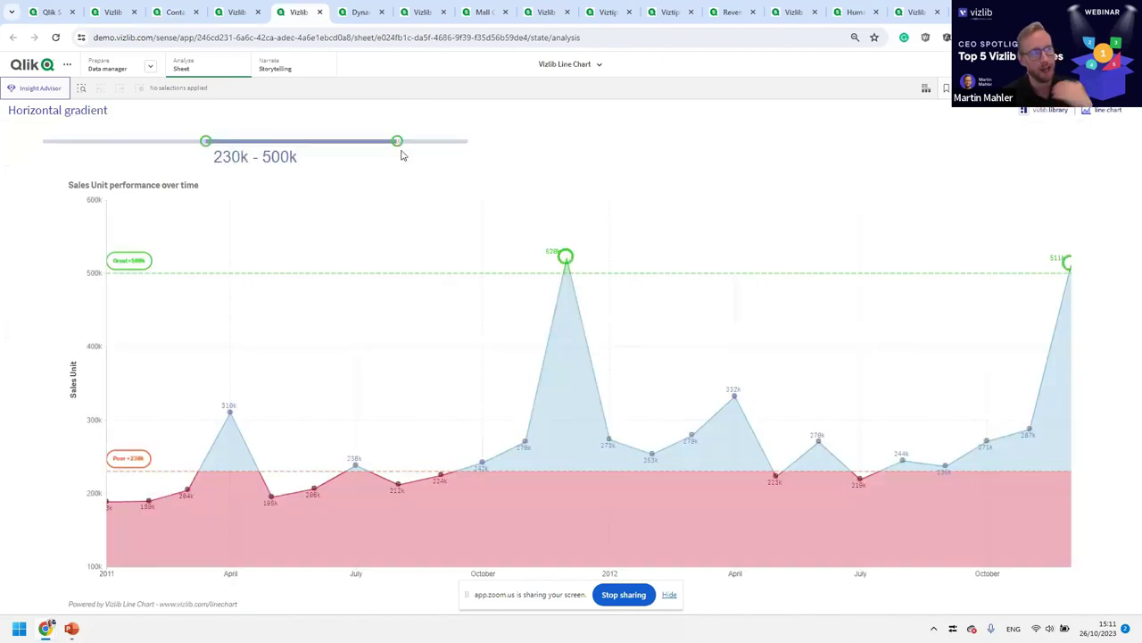
drag(396, 141, 355, 141)
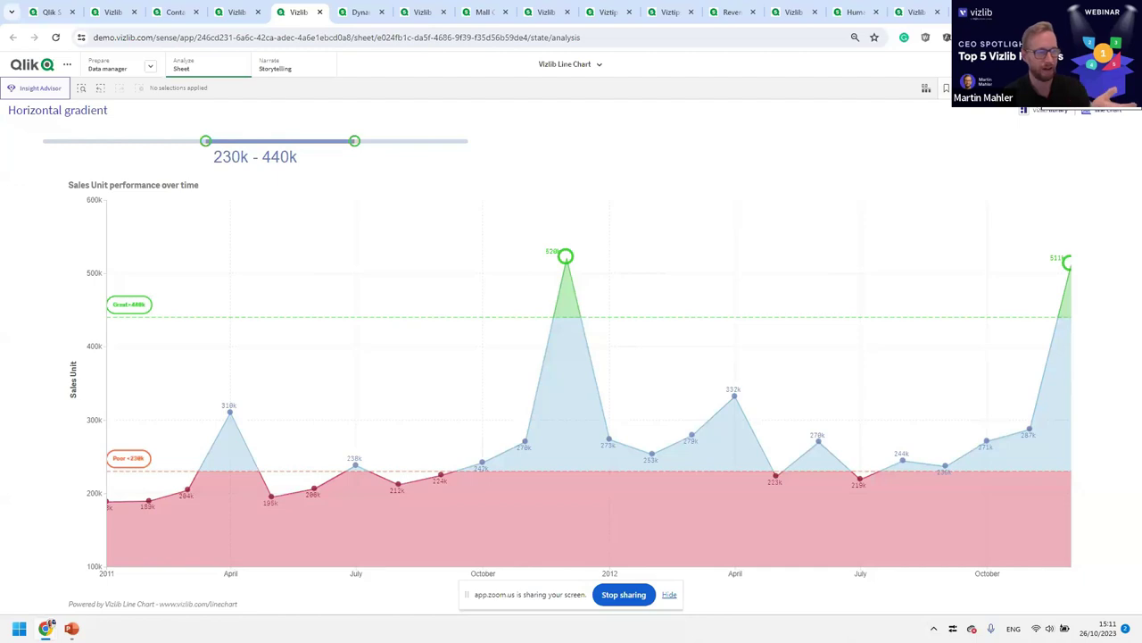
- Move past Annotations One to the Full Annotation Story with Custom Tooltips sheet
key(ctrl+Left)
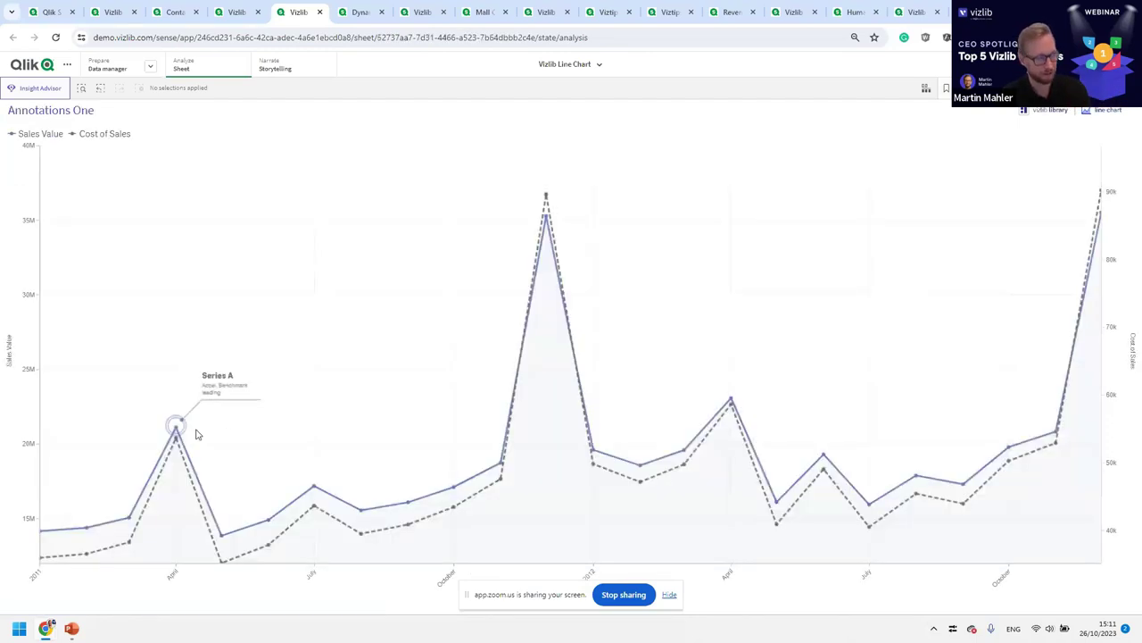
mouse_move(177, 428)
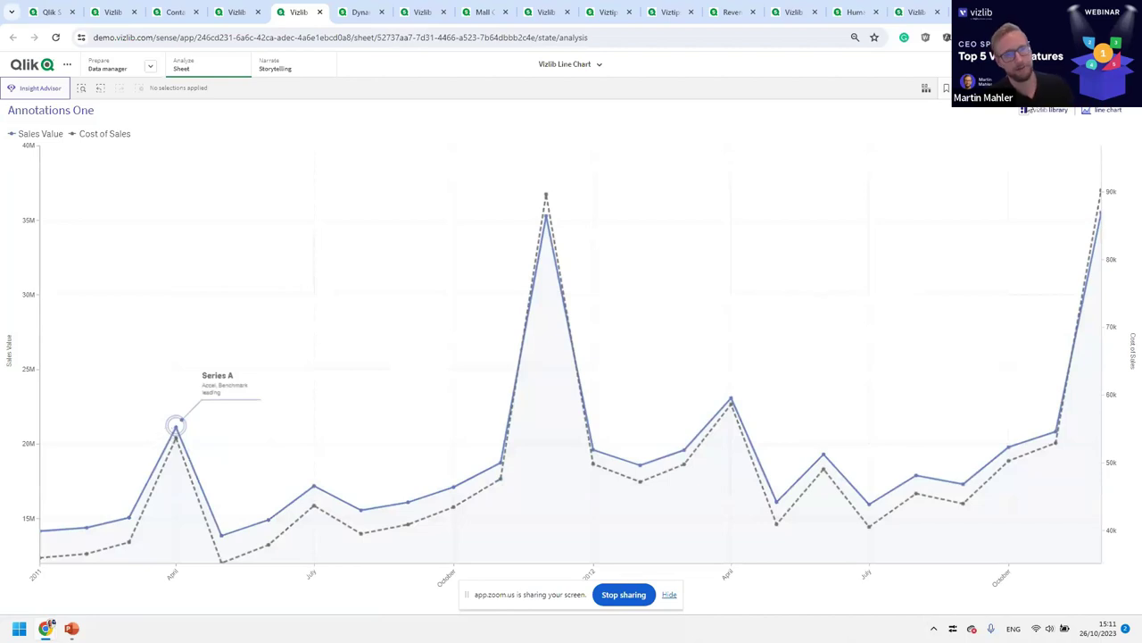
click(1050, 112)
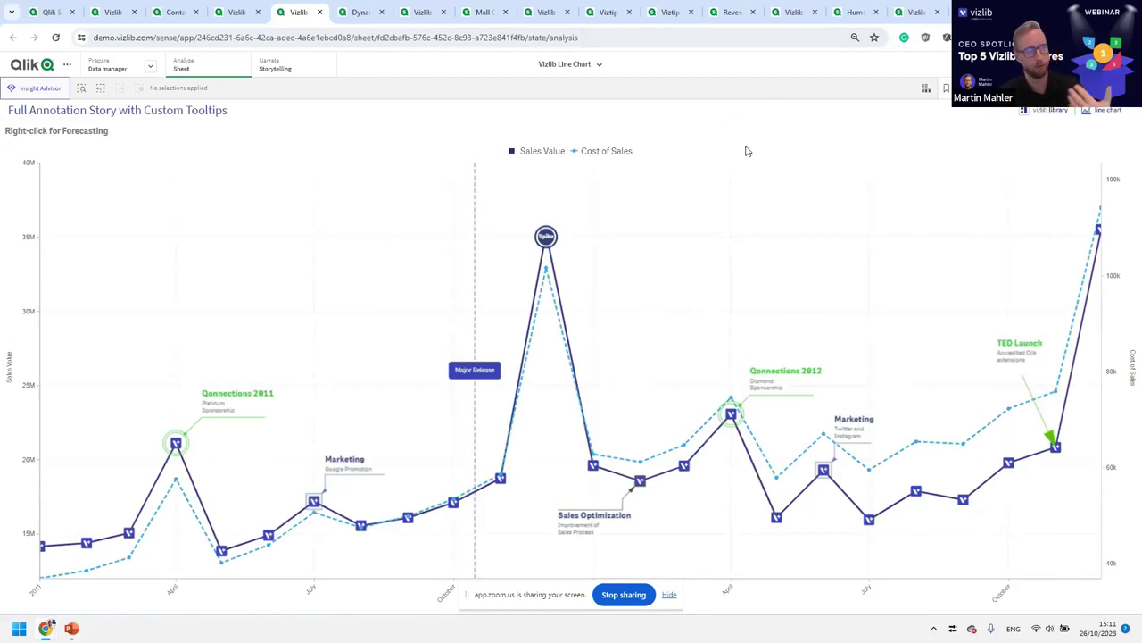
- Put the published Full Annotation Story sheet into edit mode and duplicate it as an editable copy
mouse_move(786, 195)
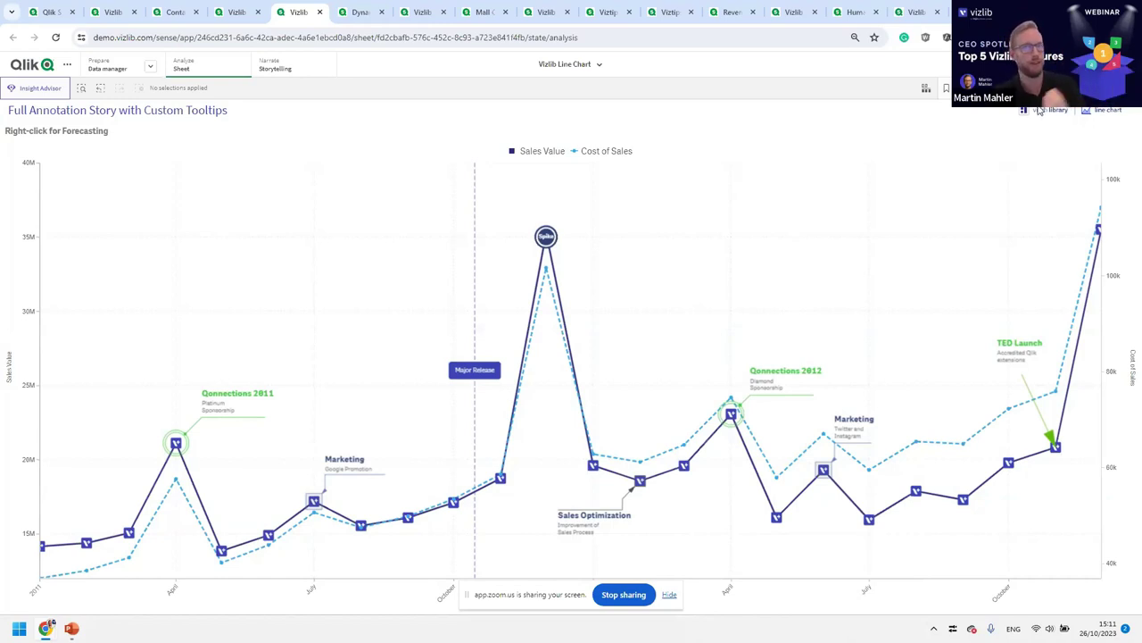
double_click(902, 122)
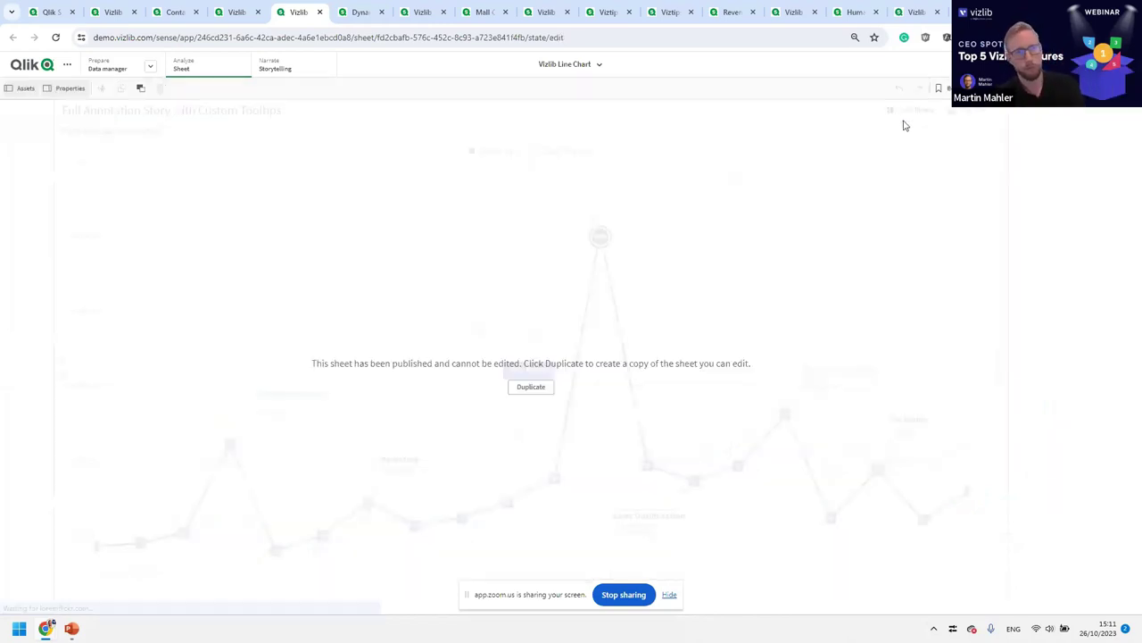
click(543, 386)
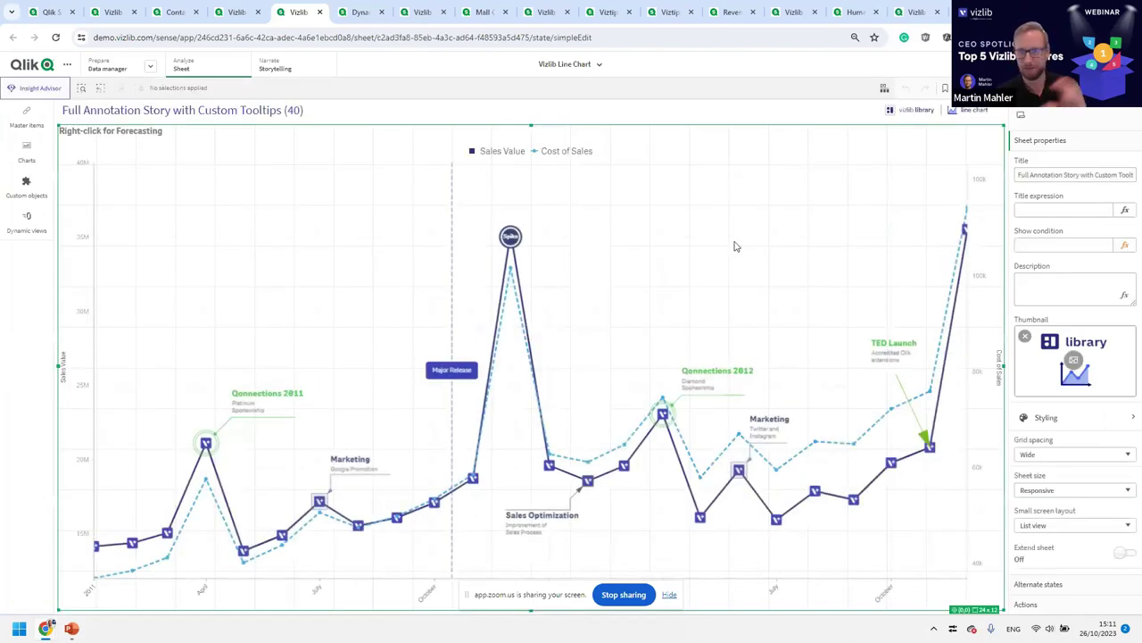
- Enable forecasting under the copied line chart's Advanced Analytics settings, using Predictive Advanced ARIMA
click(736, 246)
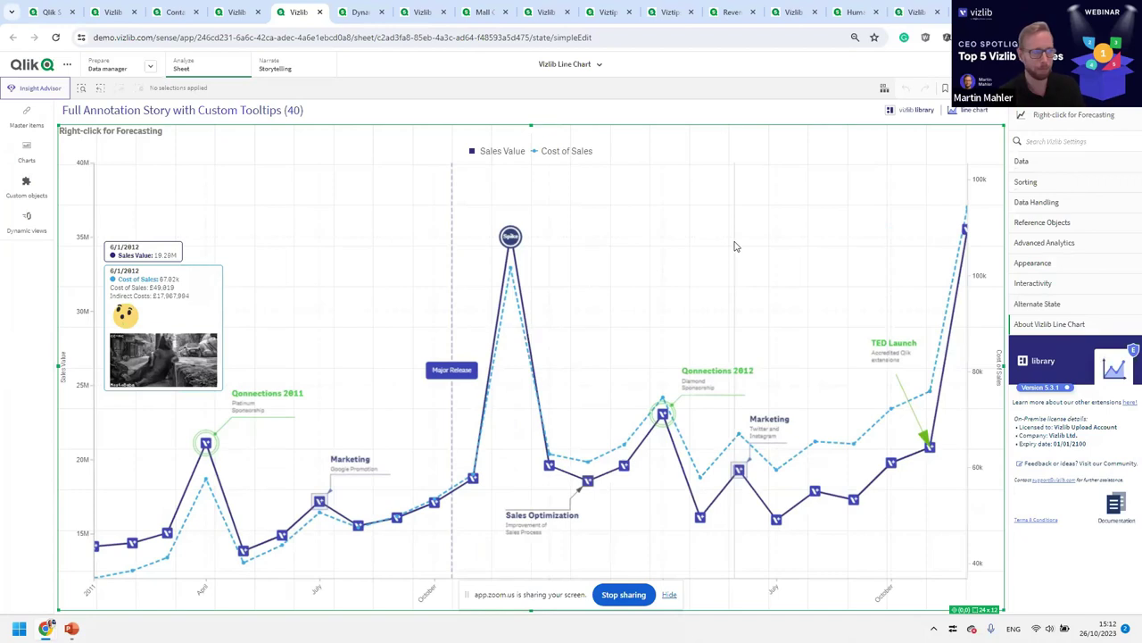
click(1066, 247)
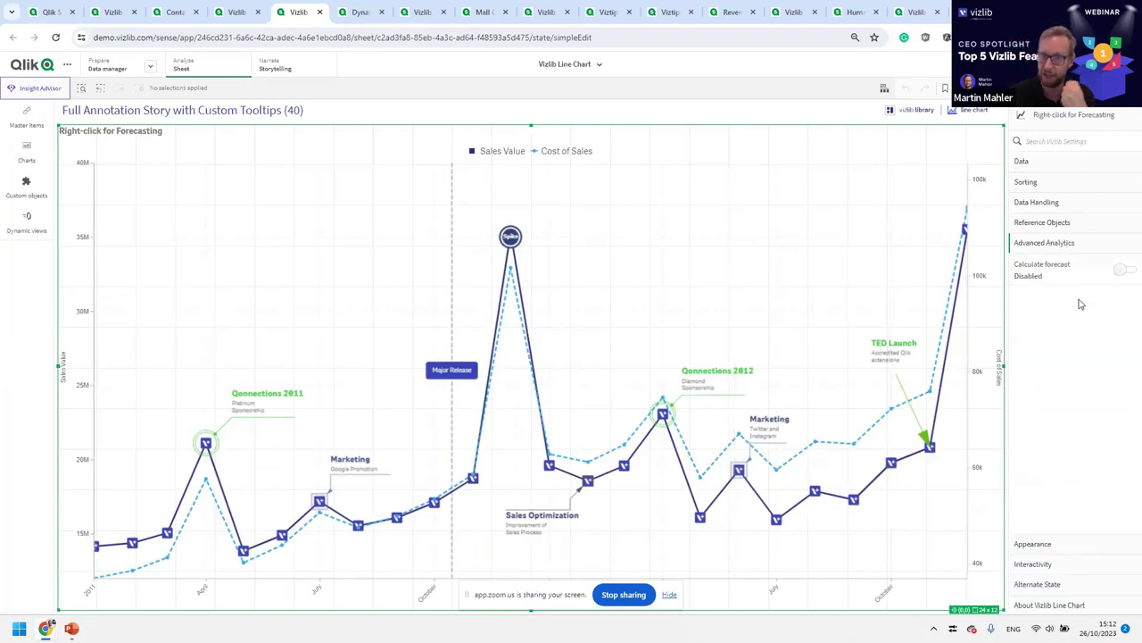
click(1119, 271)
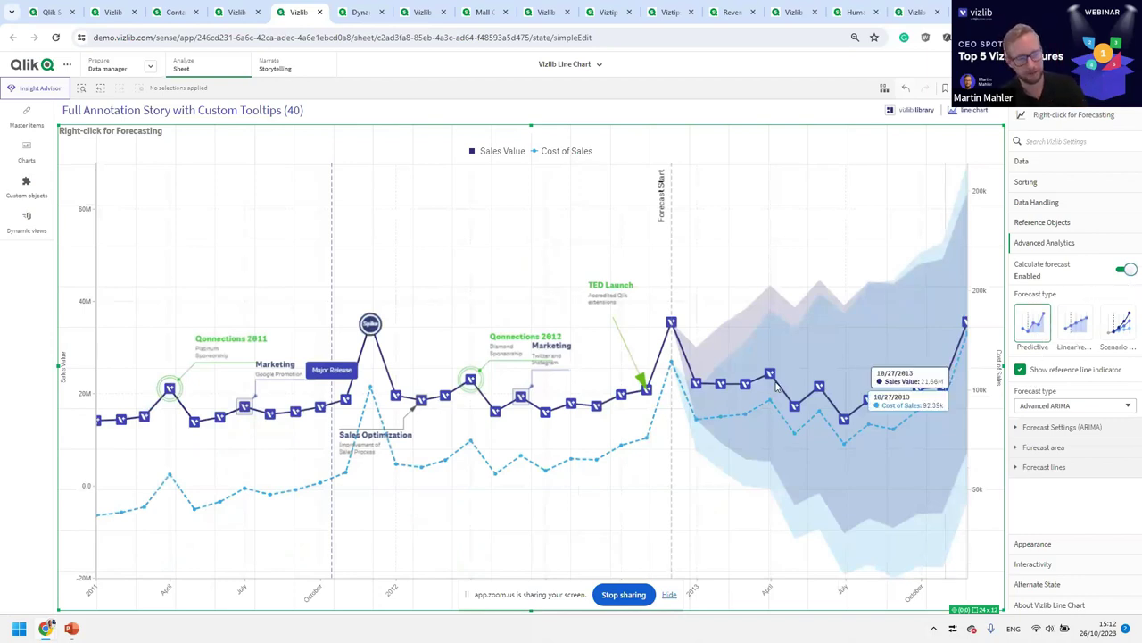
mouse_move(711, 399)
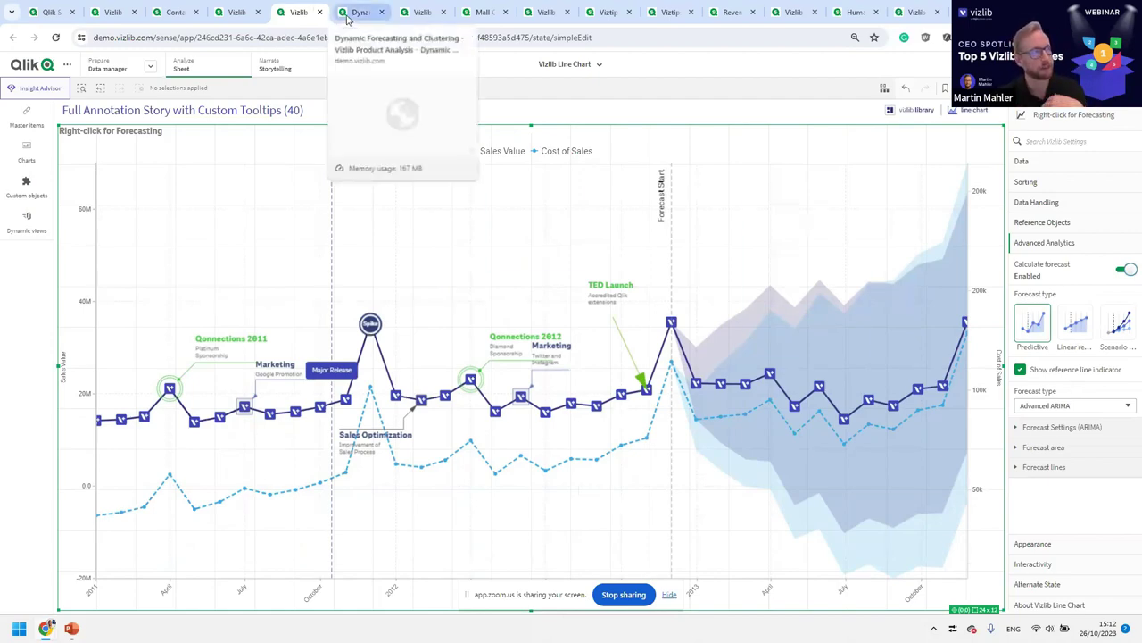
drag(348, 18, 317, 16)
click(299, 13)
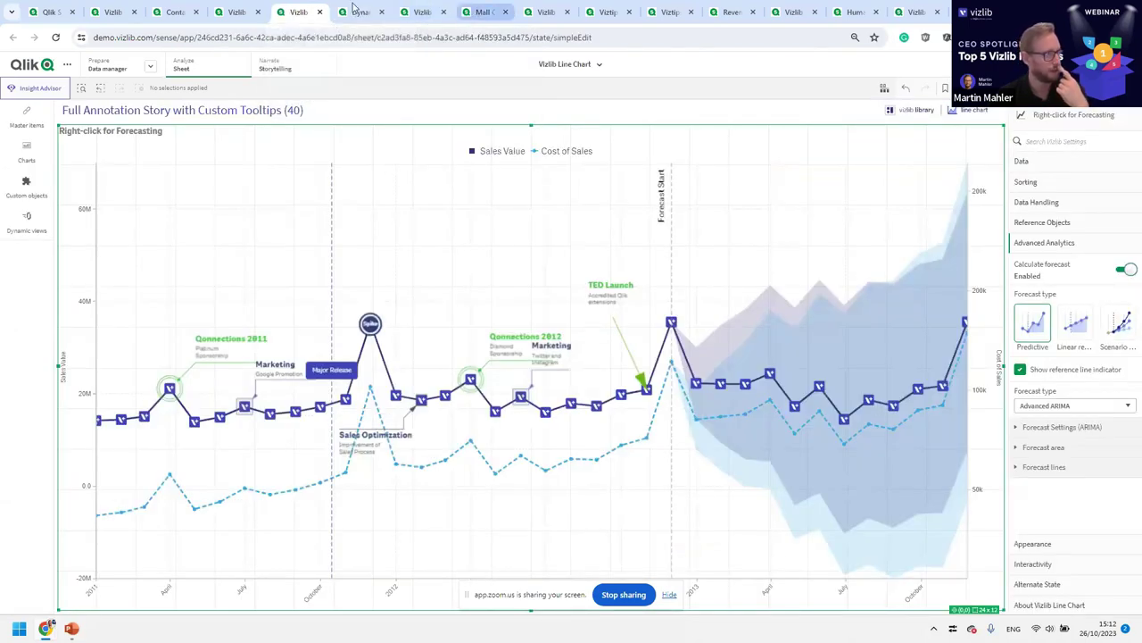
- On Advanced Analytics Overview, set scenarios to -29% decline, 27% growth and 39% linear over 3 periods
click(234, 12)
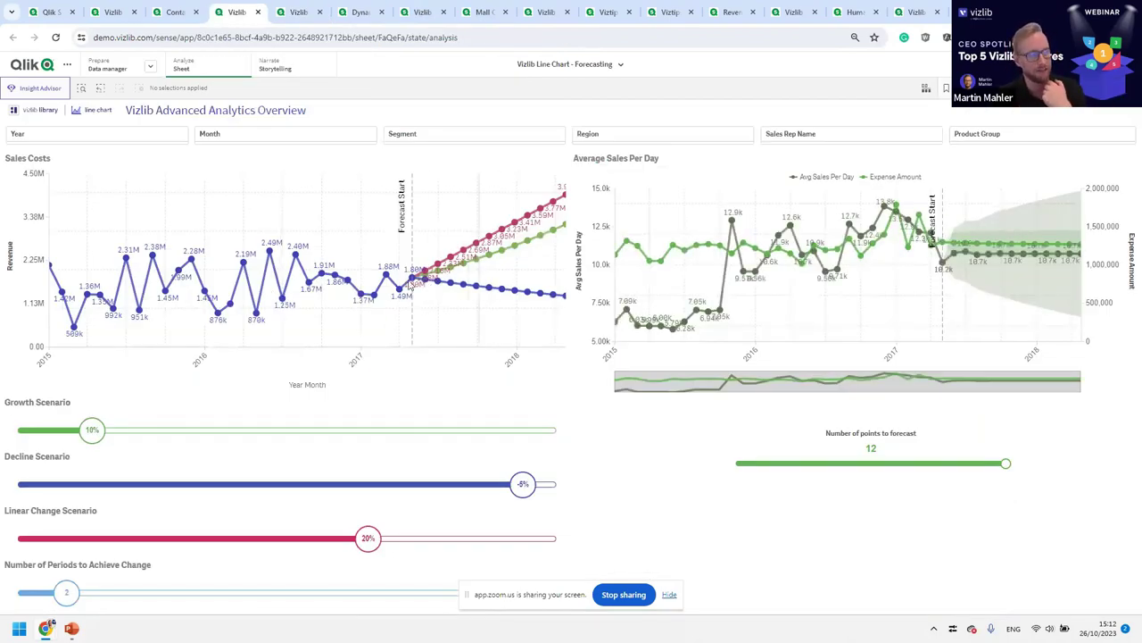
drag(523, 484, 324, 484)
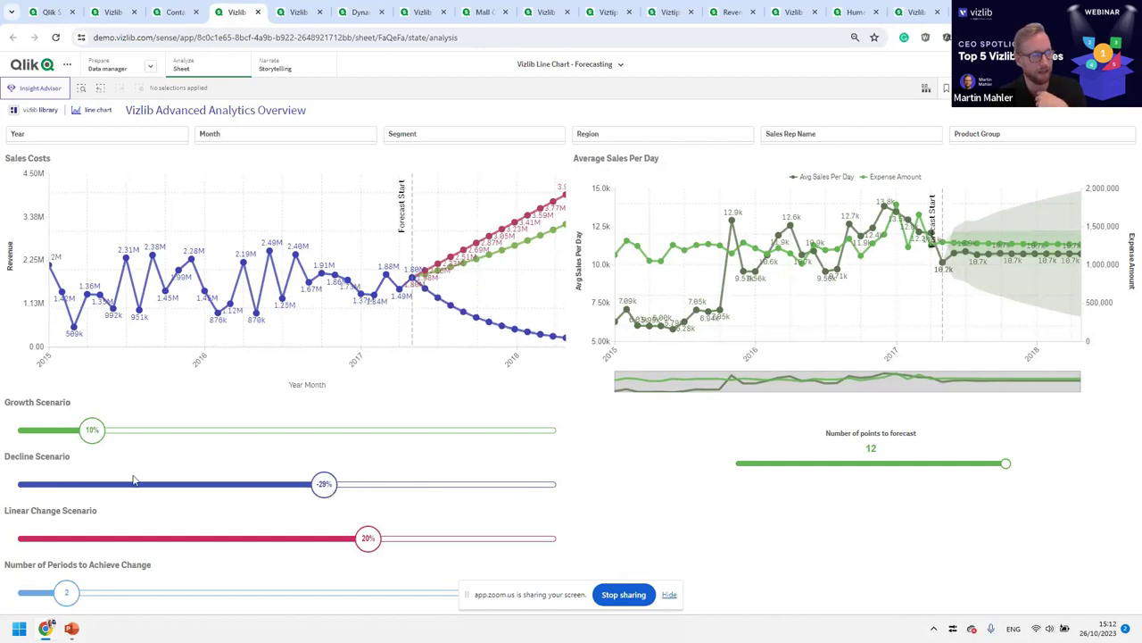
drag(92, 430, 232, 430)
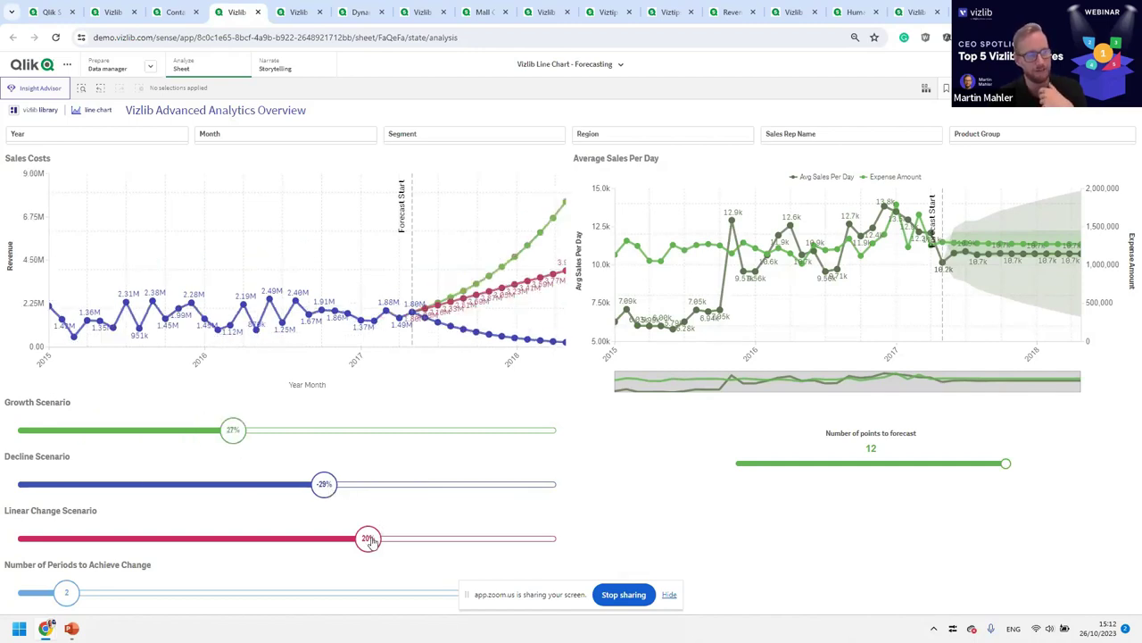
drag(371, 541, 445, 539)
drag(68, 593, 154, 599)
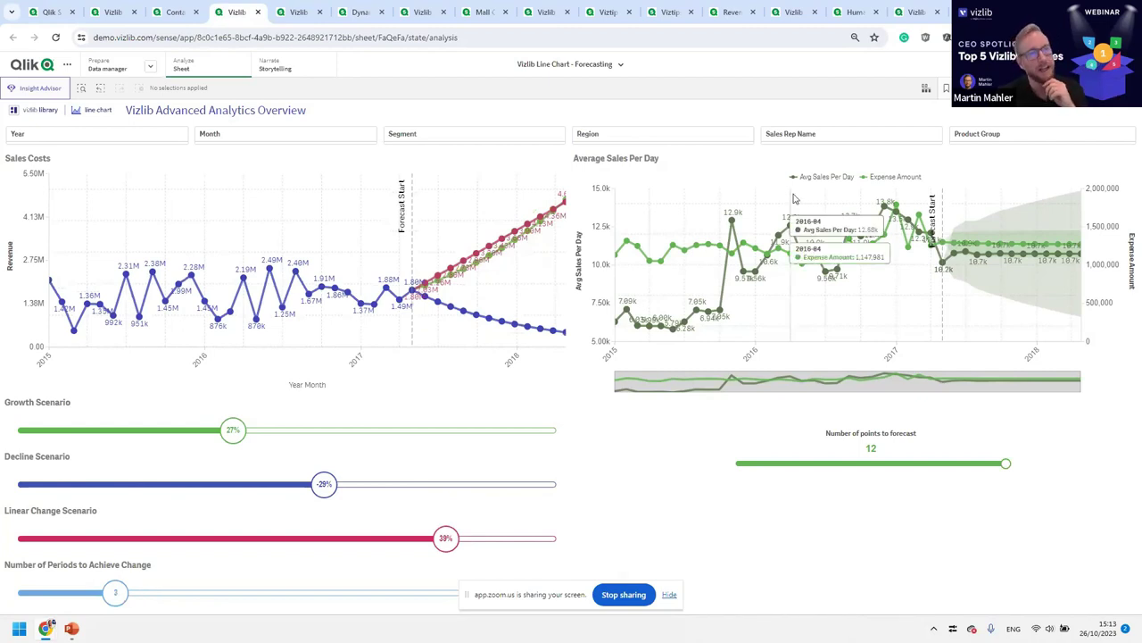
click(1126, 88)
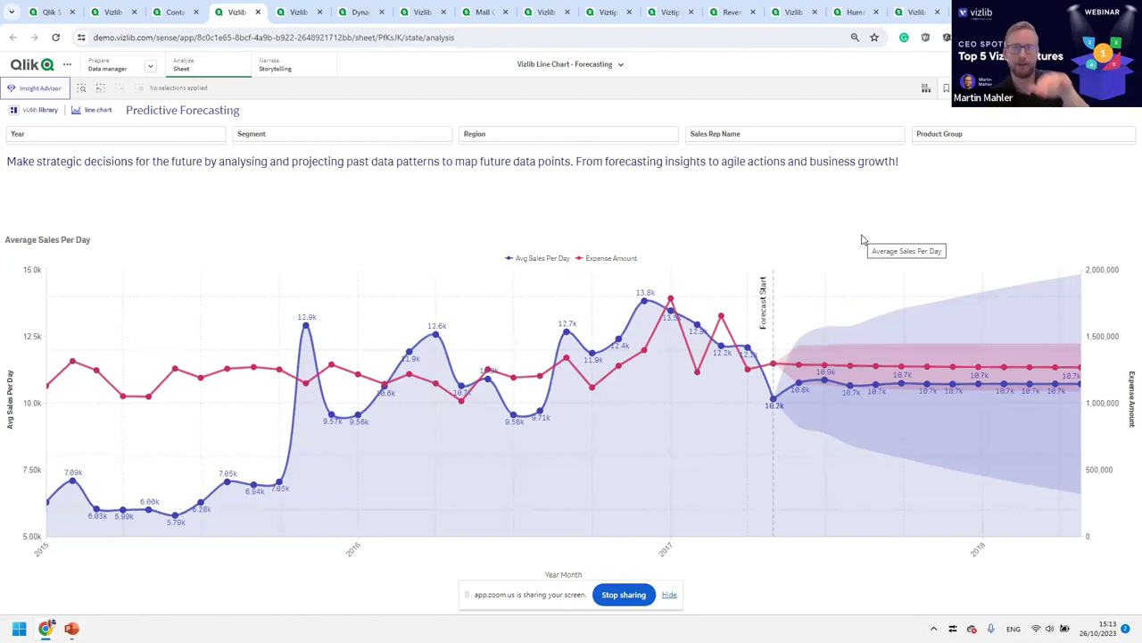
- View the Linear Forecasting, Scenario Analysis and COVID-19 Scenarios sheets, then the Dynamic Forecasting & Clustering dashboard
mouse_move(968, 312)
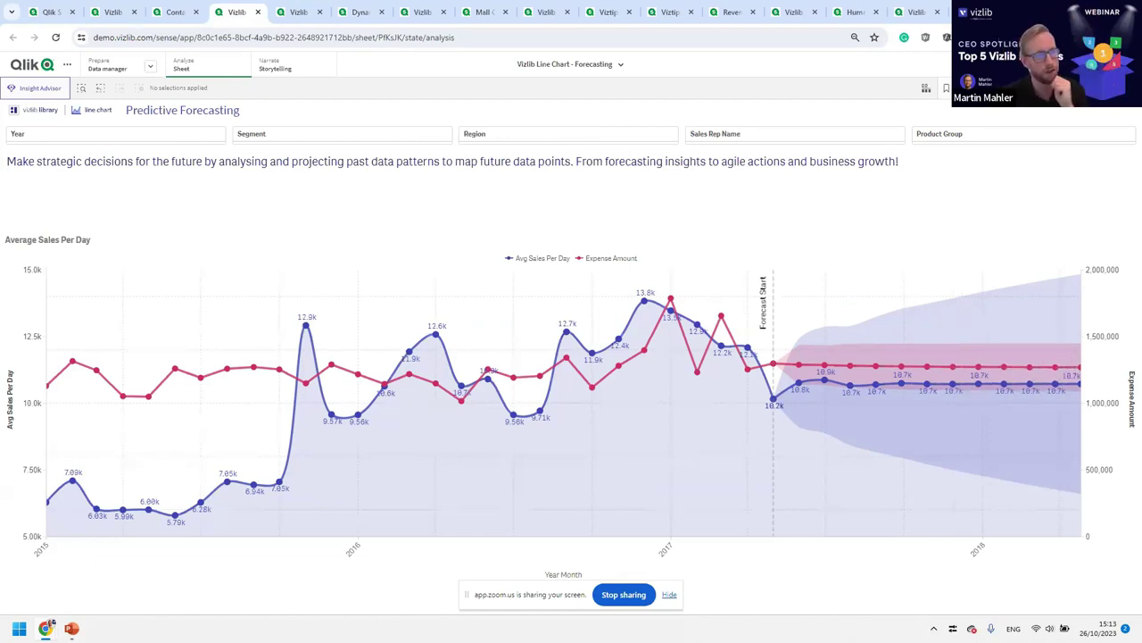
key(ctrl+Right)
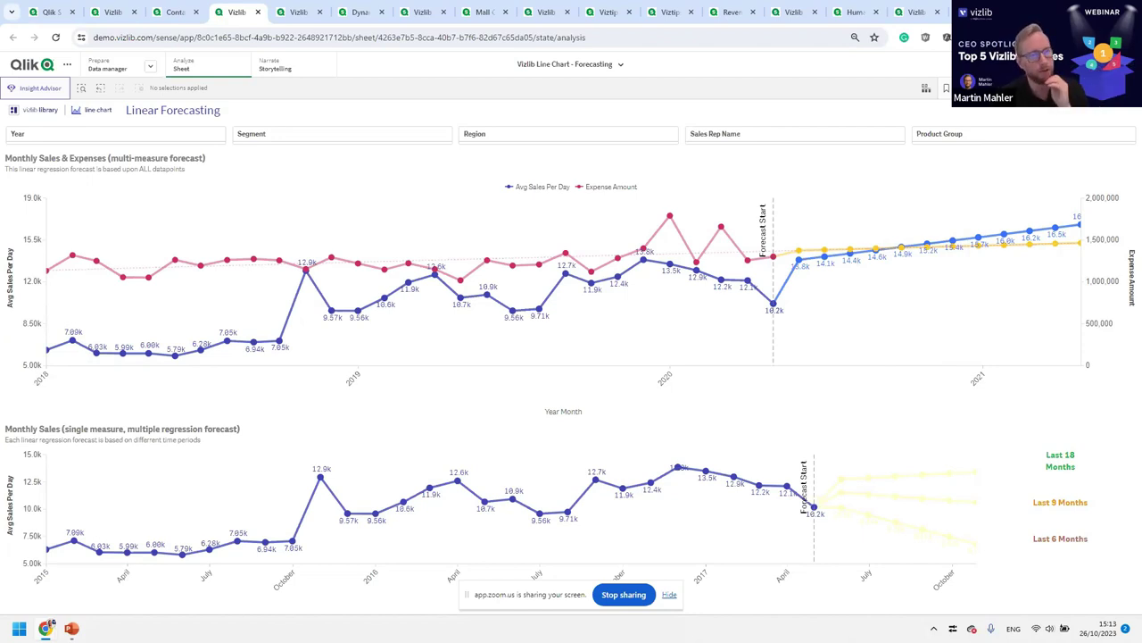
key(ctrl+Right)
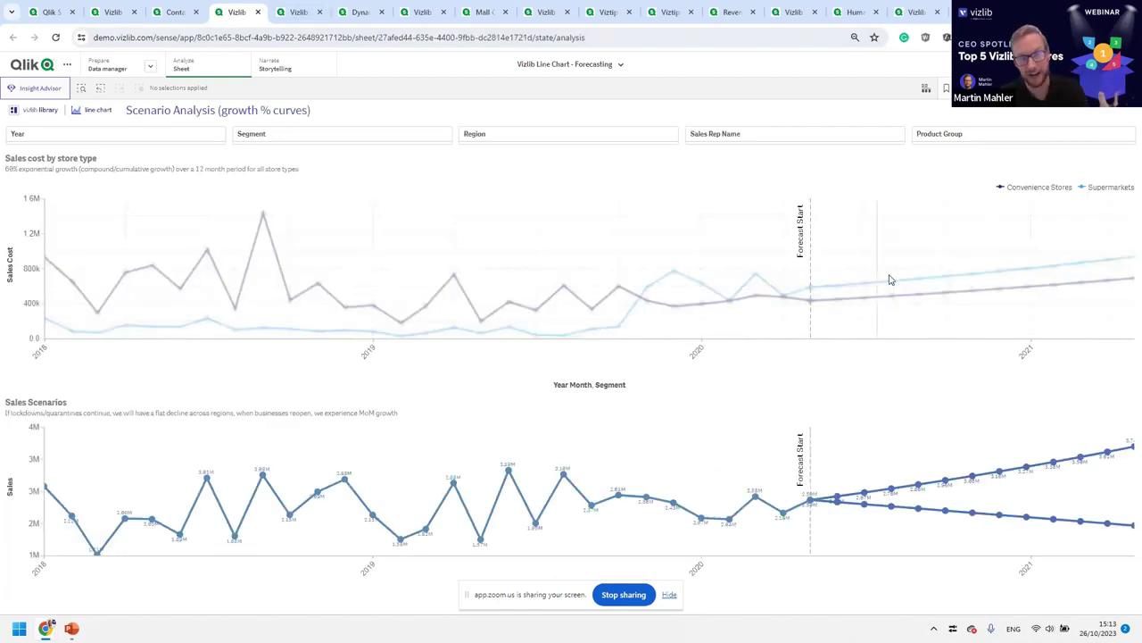
key(ctrl+Right)
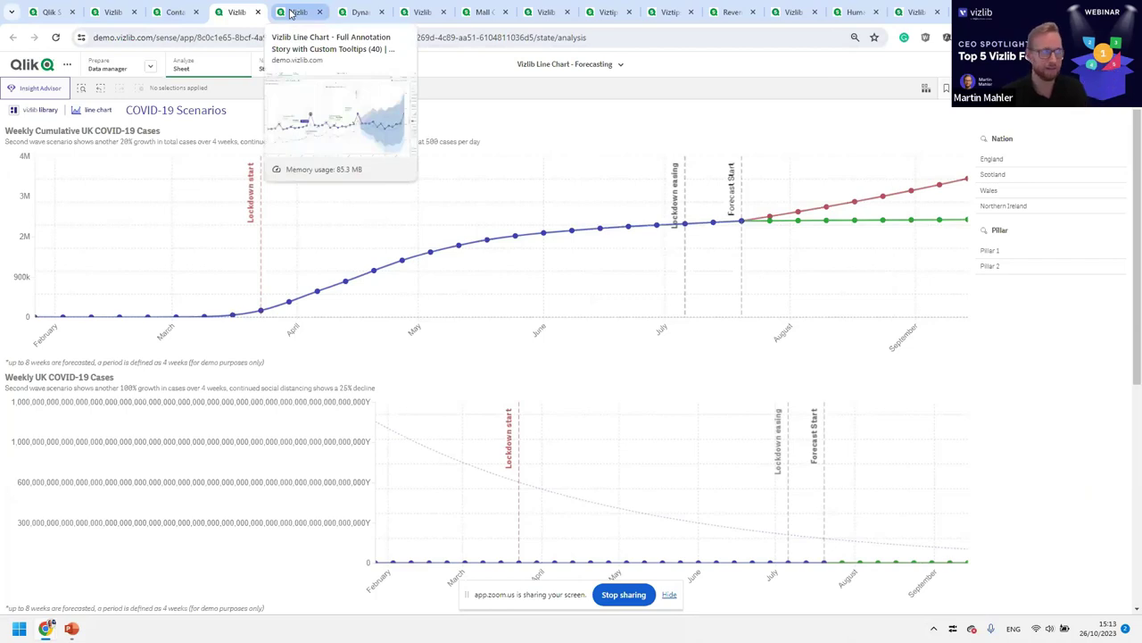
click(361, 12)
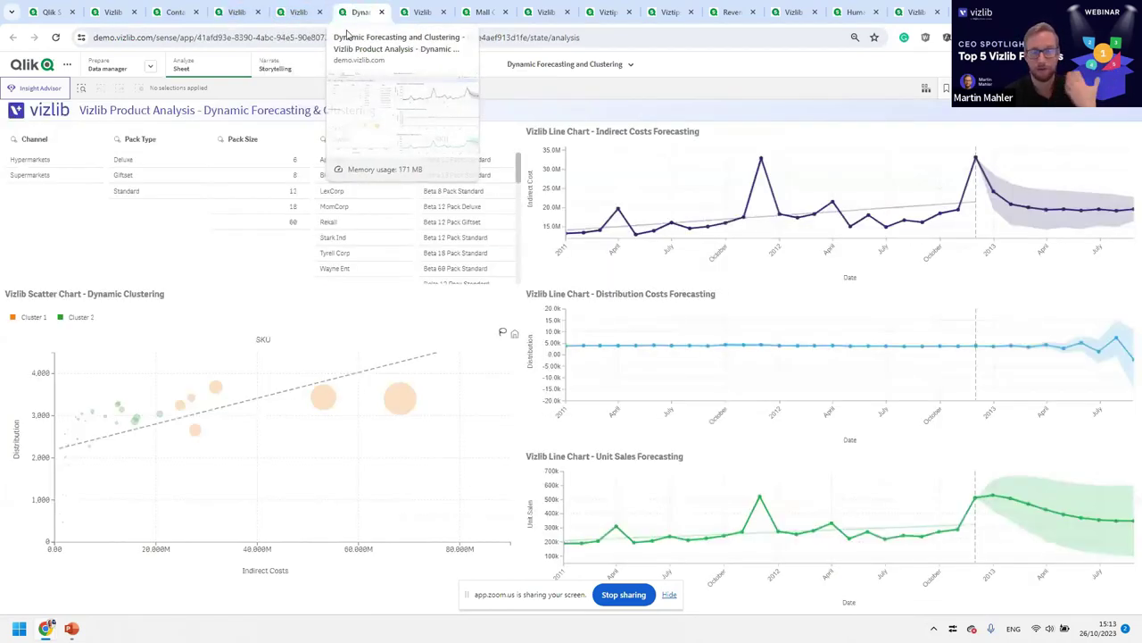
- Filter to Supermarkets, Deluxe and Giftset packs, and SKUs Omicron 12 Deluxe, Pi 12 Giftset, Beta 12 Giftset
click(35, 175)
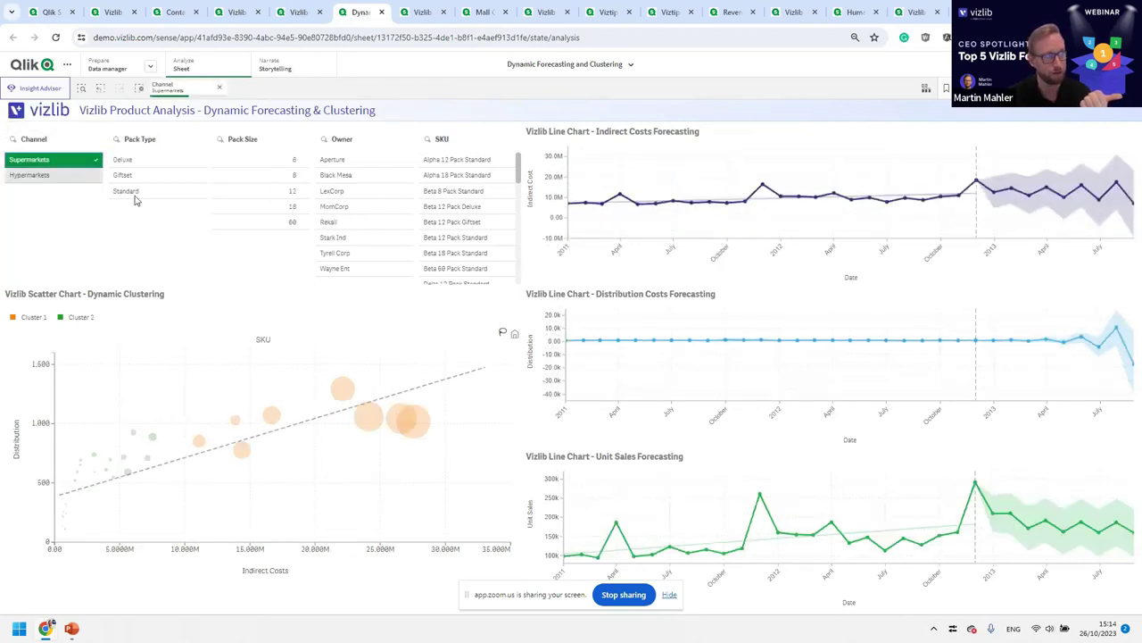
click(143, 160)
click(144, 175)
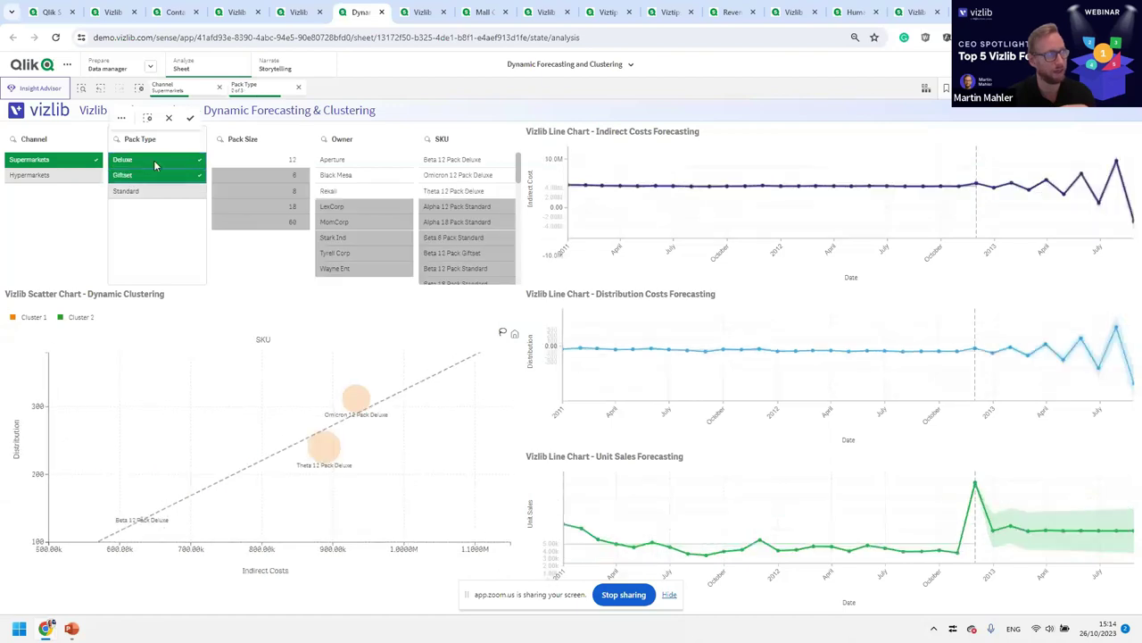
click(464, 206)
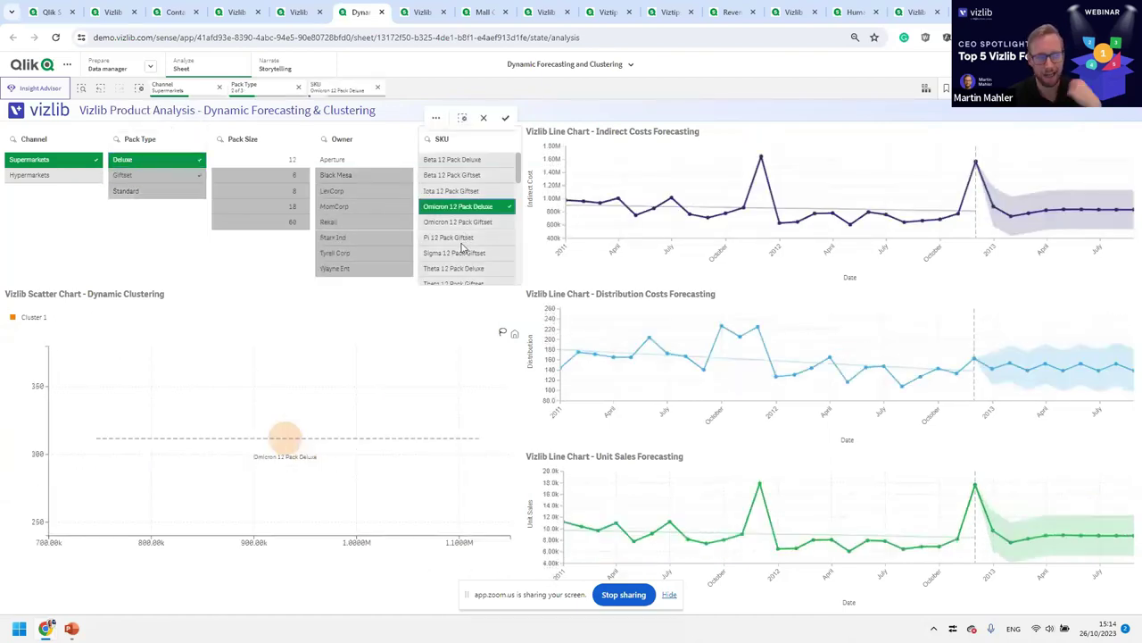
click(459, 238)
click(489, 177)
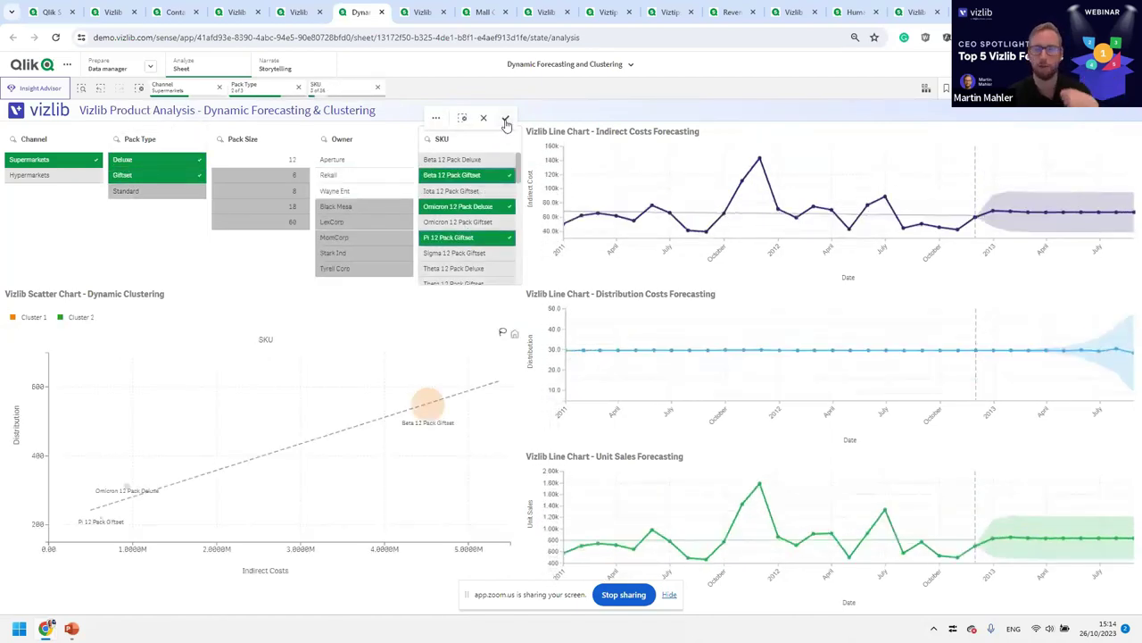
click(505, 118)
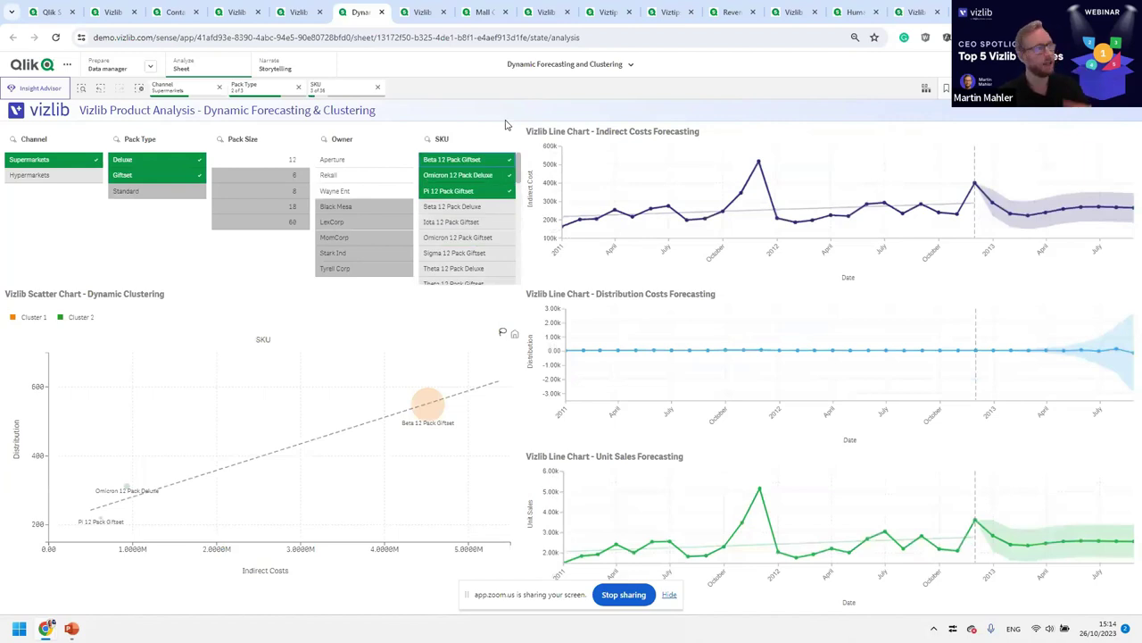
- Add owners Rekall and Wayne Ent and pack size 12 to the filters
click(368, 176)
click(362, 190)
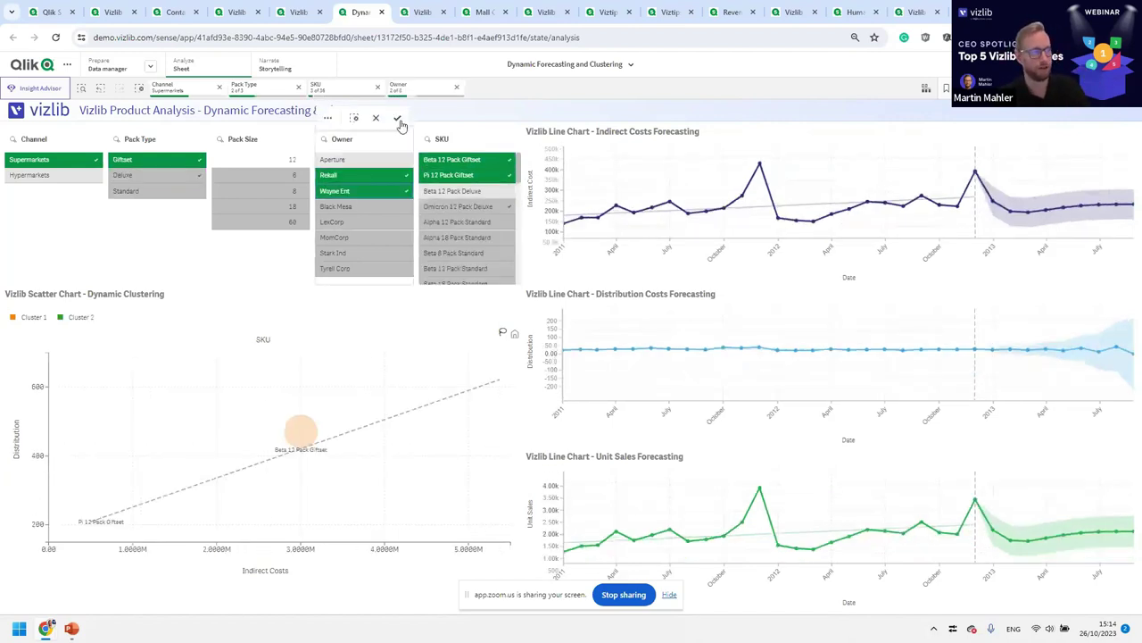
click(398, 117)
click(259, 159)
click(295, 118)
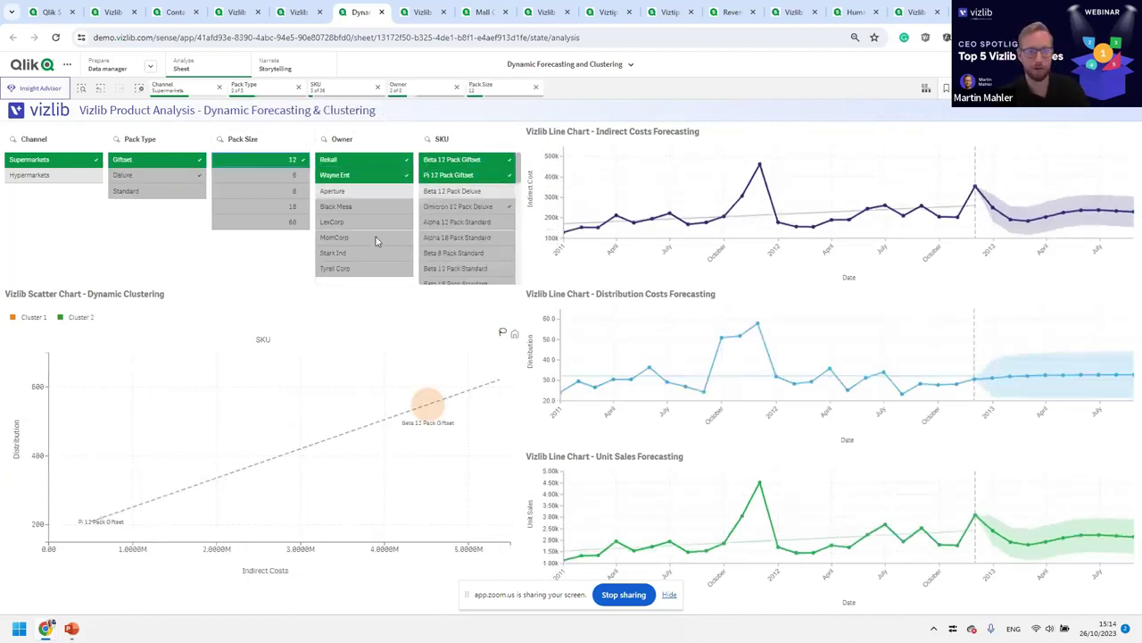
- Clear all filters, then select SKU Beta 12 Pack Standard and owners Tyrell Corp and Black Mesa
click(141, 88)
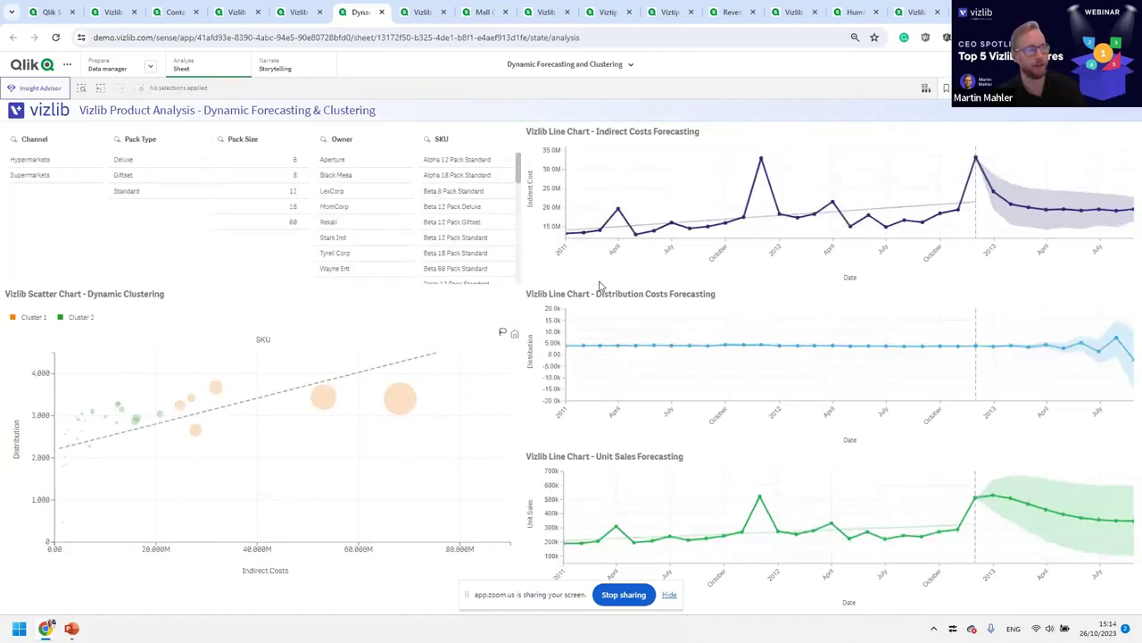
click(456, 237)
click(387, 252)
click(388, 191)
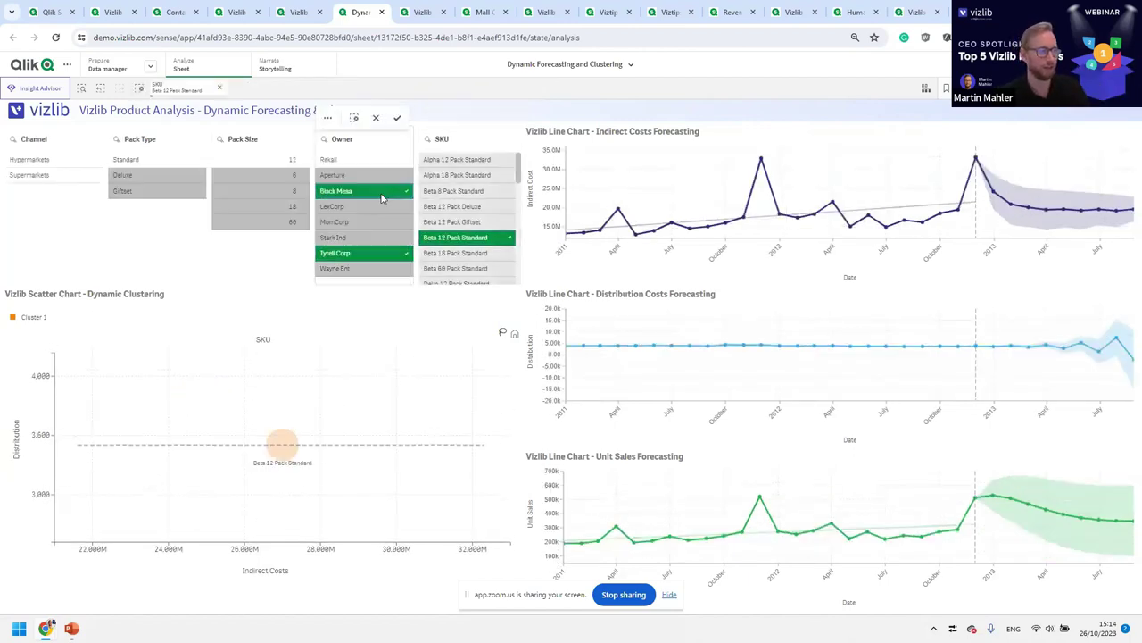
click(397, 117)
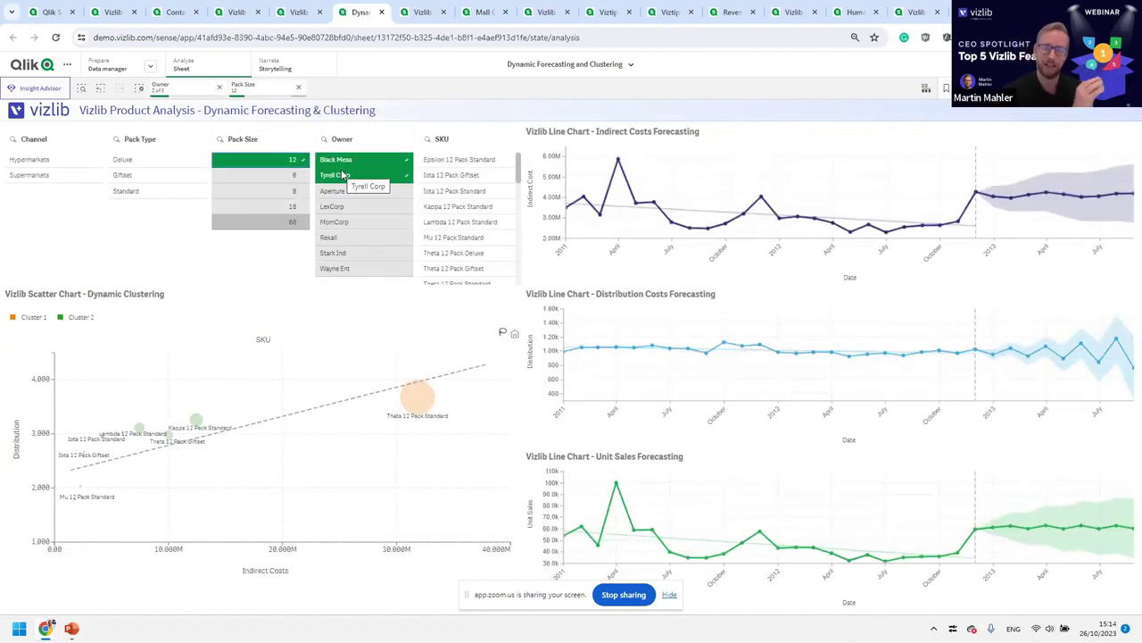
click(423, 12)
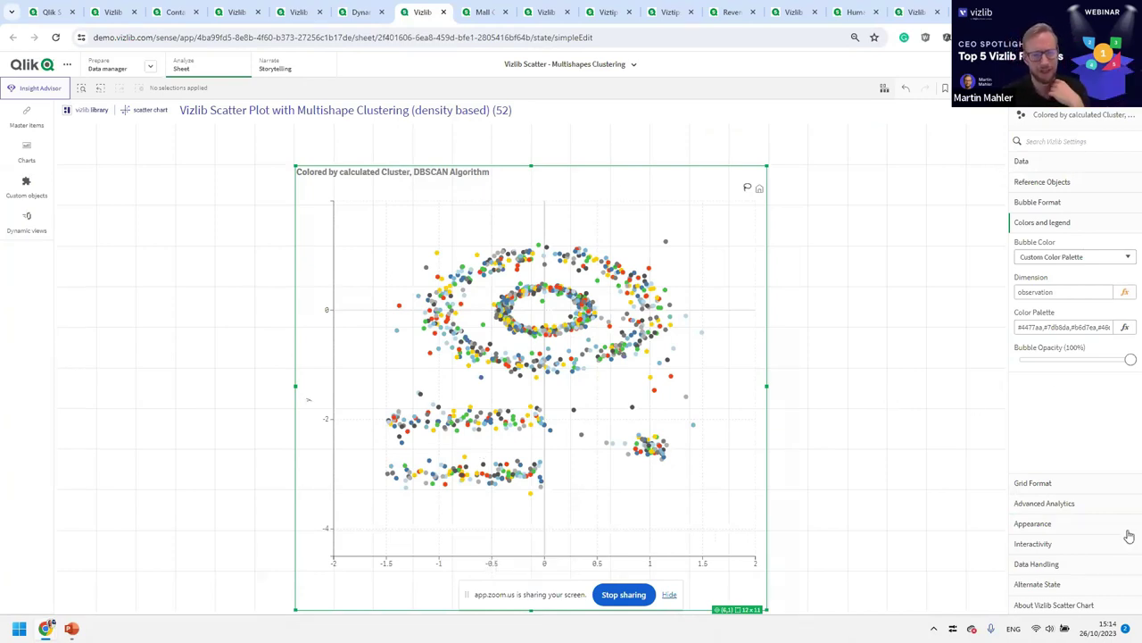
click(1089, 508)
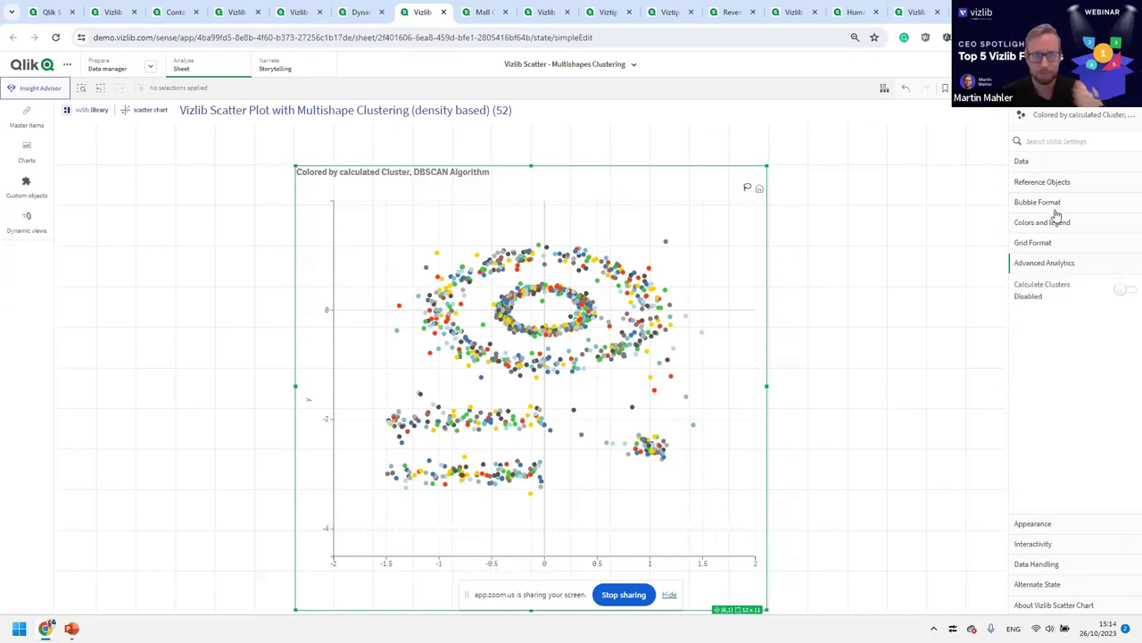
click(1122, 291)
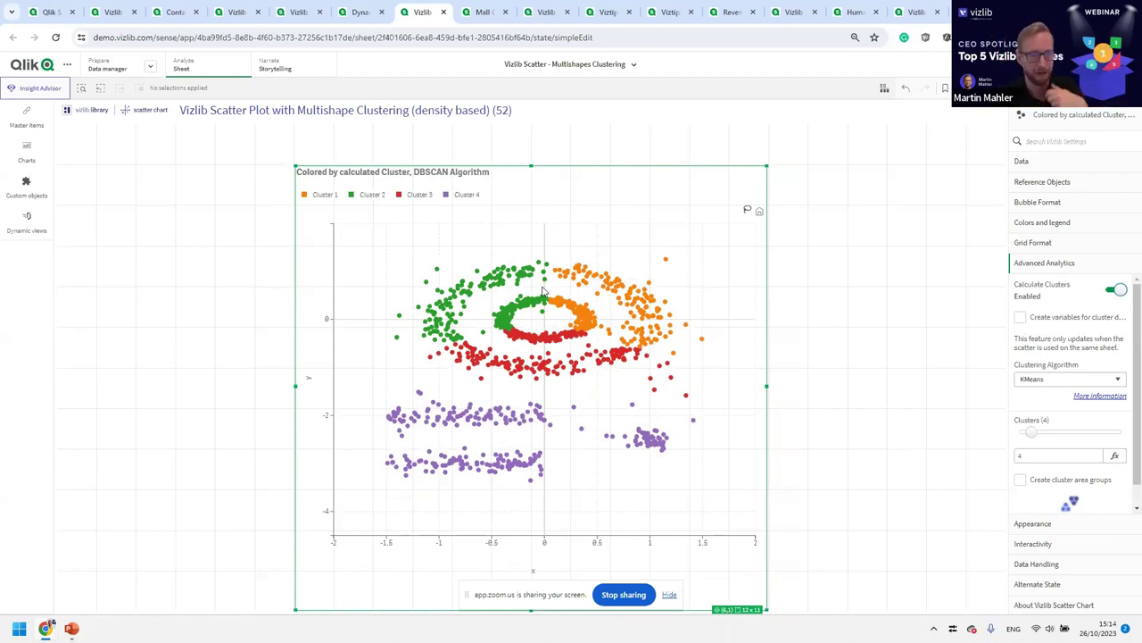
click(1050, 379)
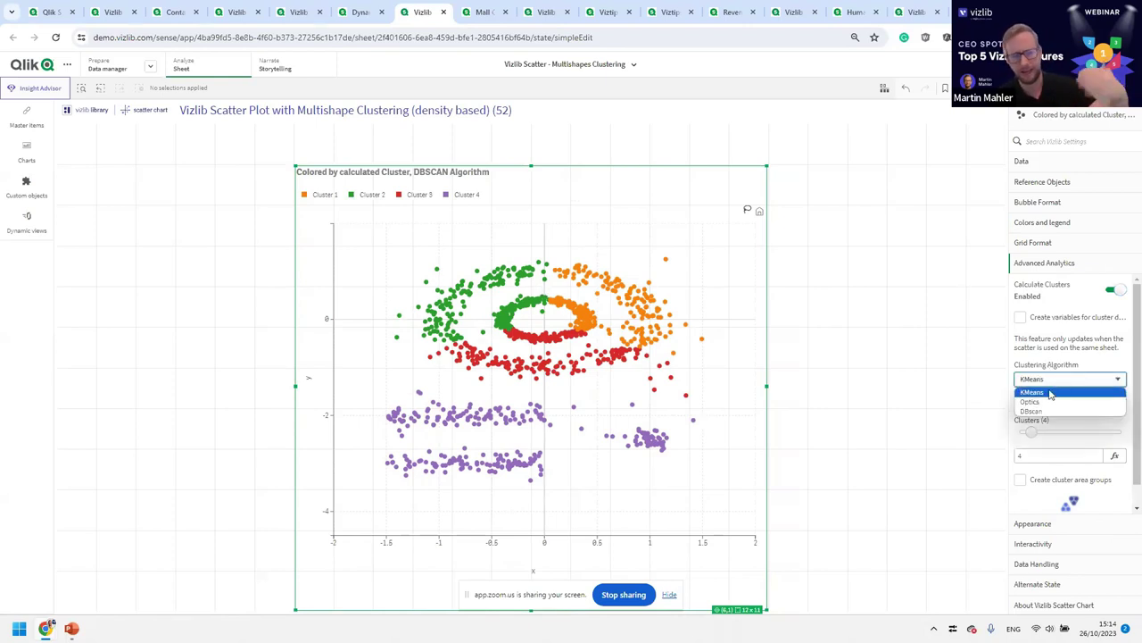
click(1044, 401)
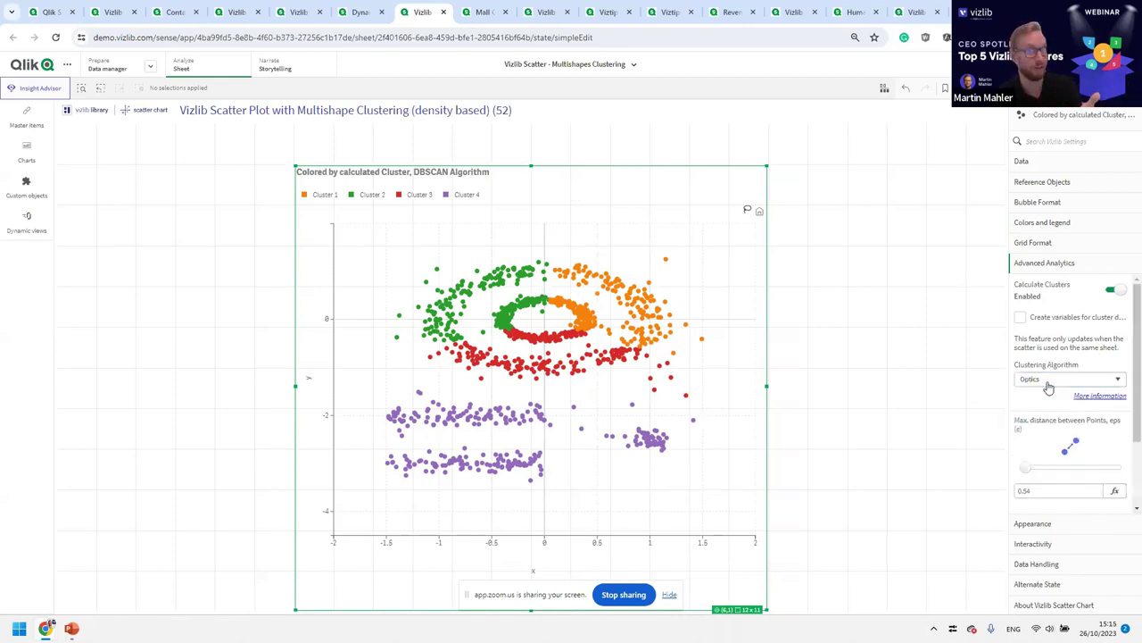
click(1050, 382)
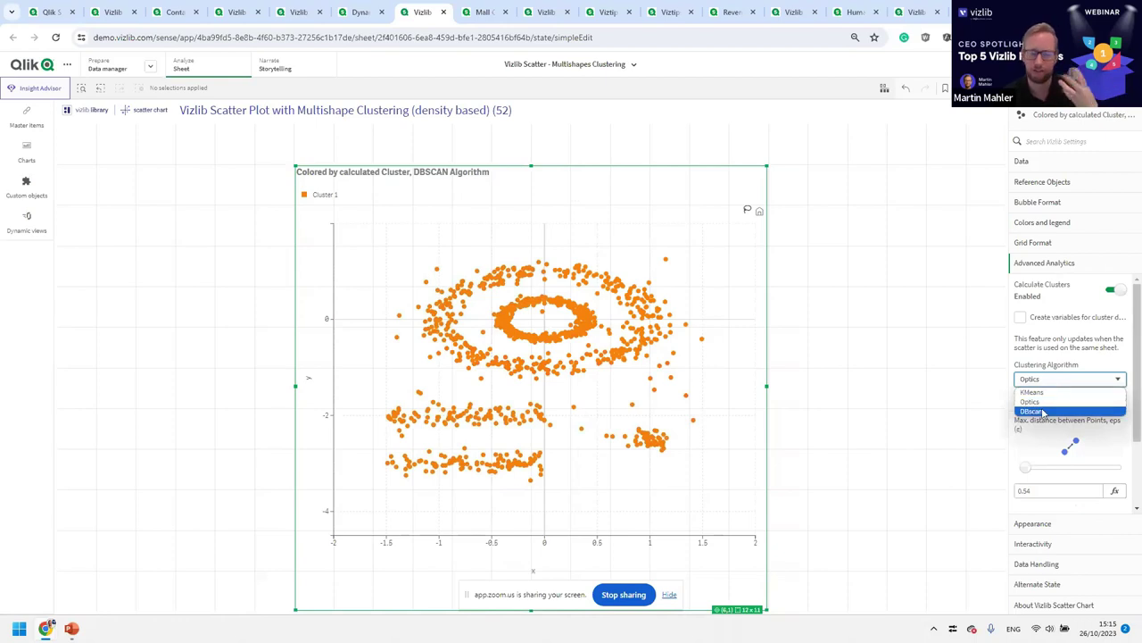
click(1045, 412)
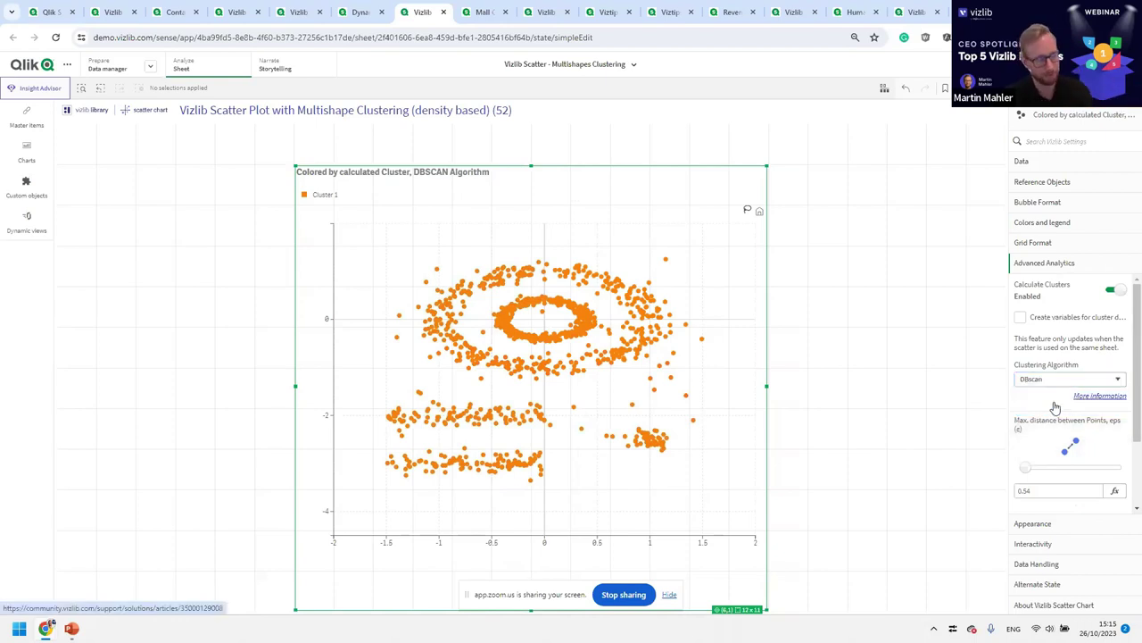
scroll(1041, 327, down, 2)
click(1041, 327)
click(1038, 337)
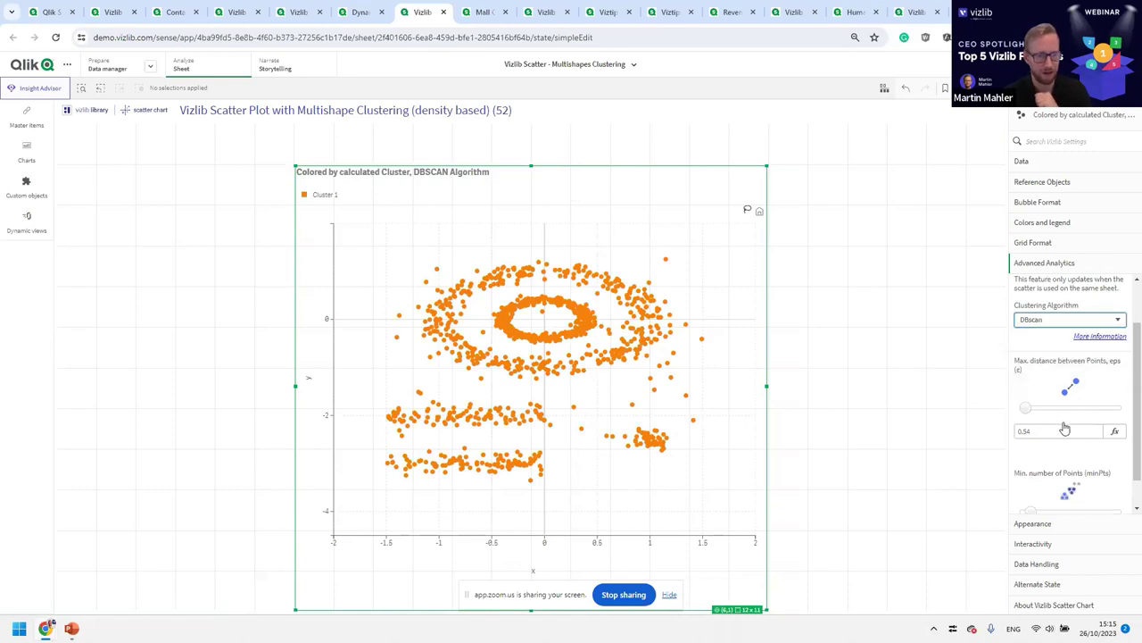
key(Up)
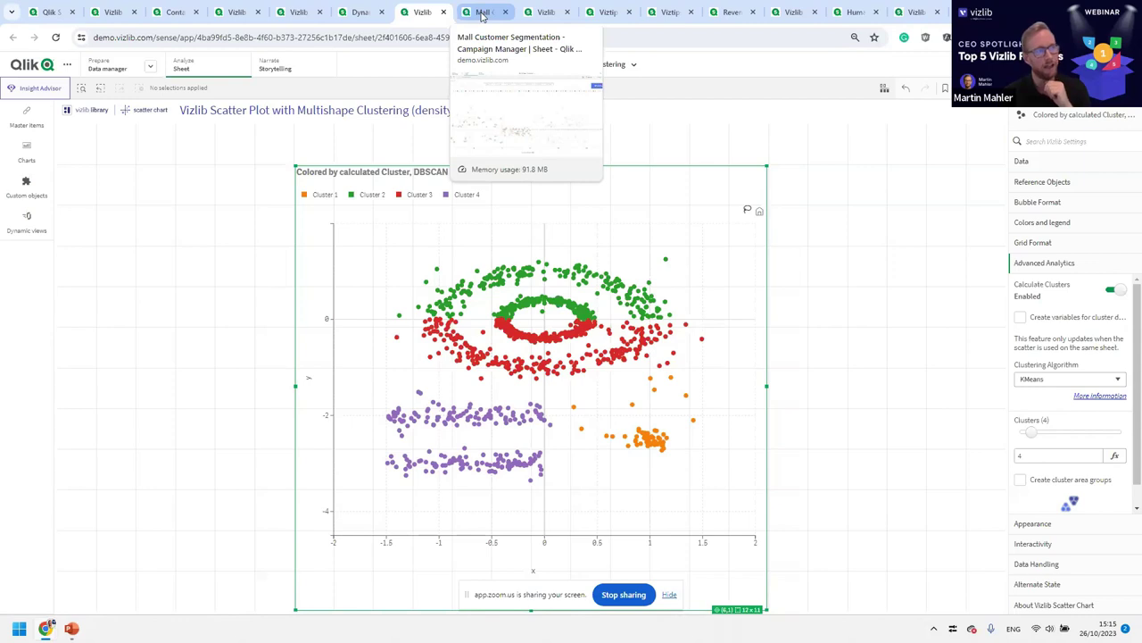
click(482, 13)
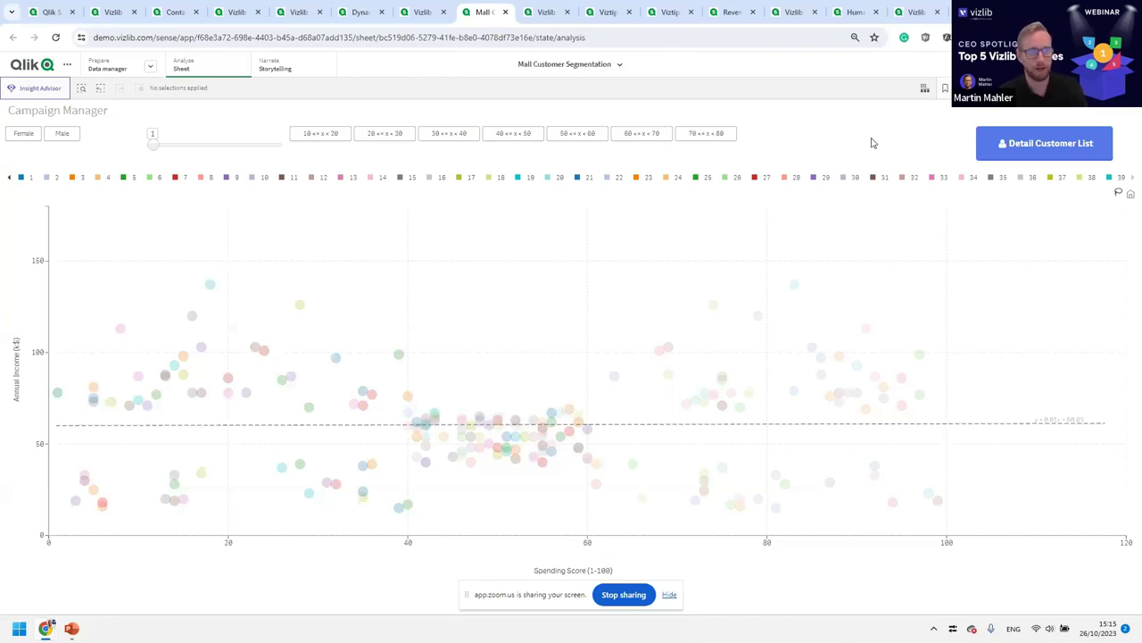
- Edit the Campaign Manager sheet, enable Calculate Clusters with the =index expression, and finish editing
key(ctrl+e)
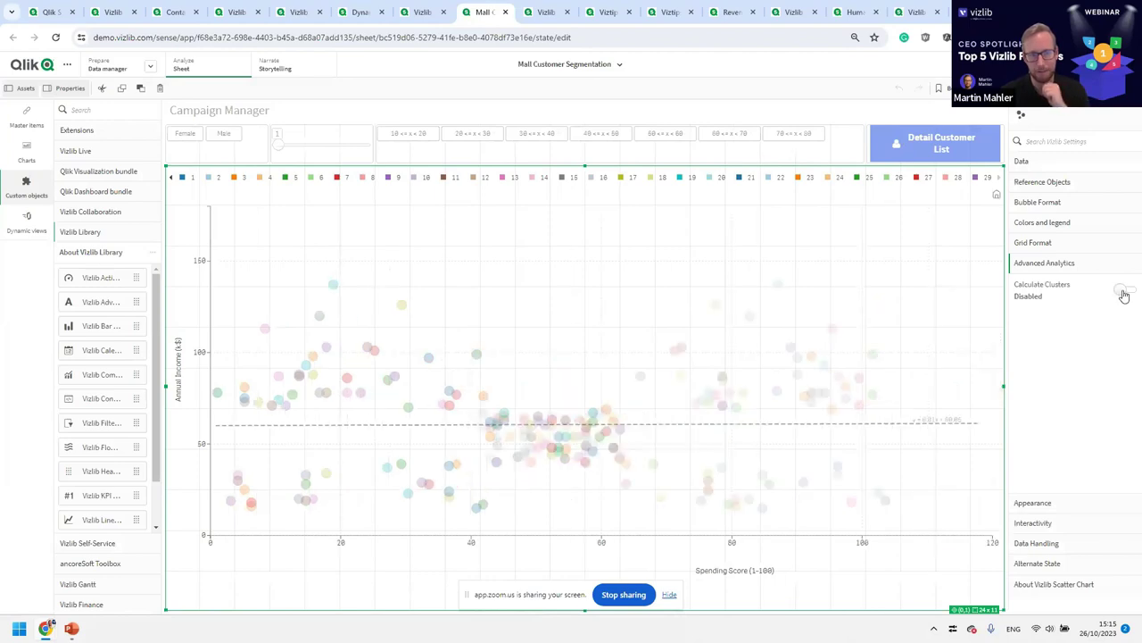
click(1122, 290)
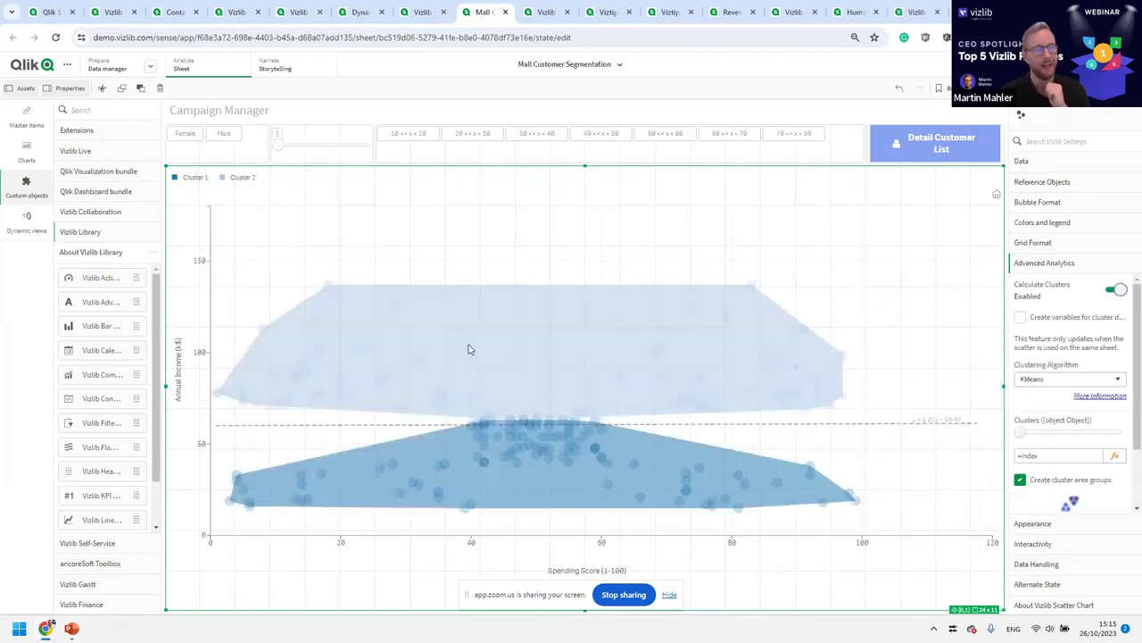
click(1042, 457)
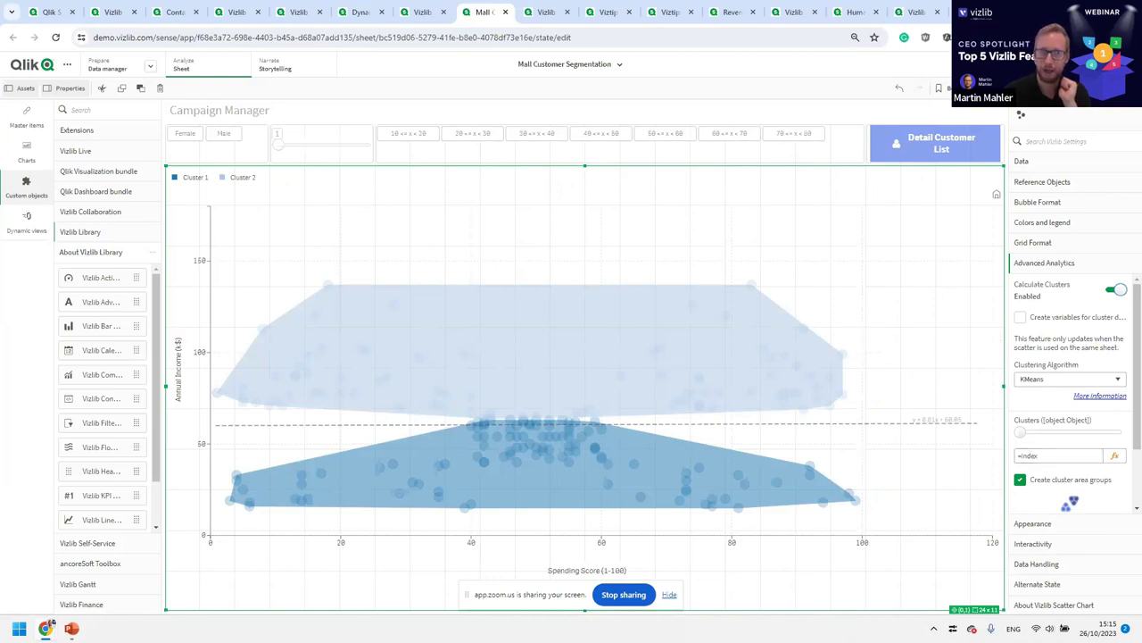
click(1026, 87)
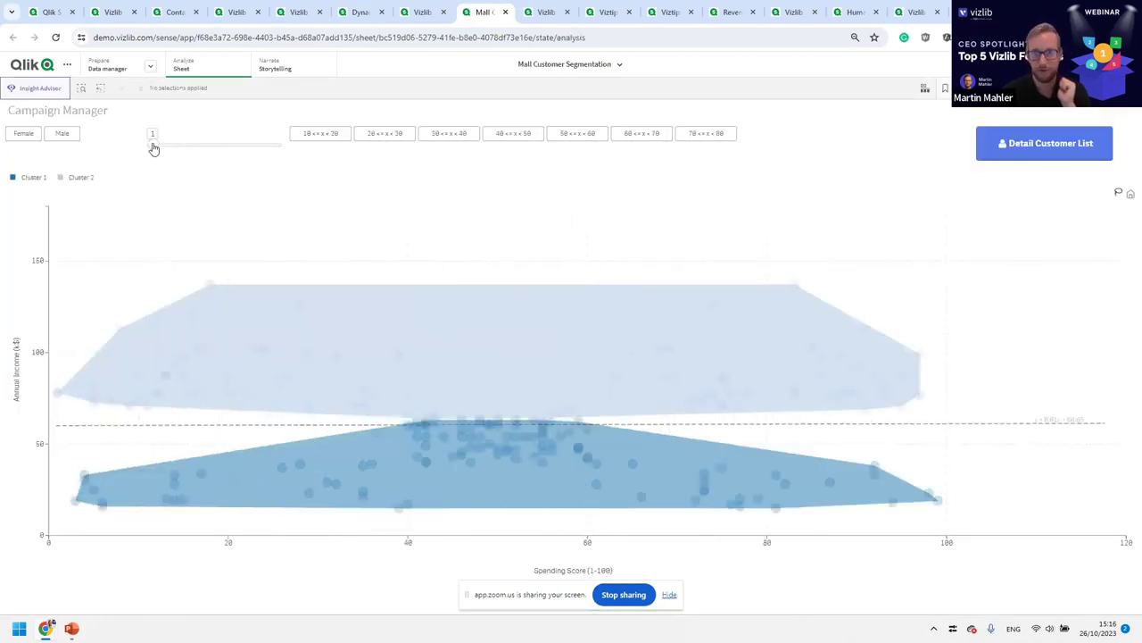
- Filter to female customers aged 10–50 and set the chart to 4 clusters
drag(154, 148, 211, 151)
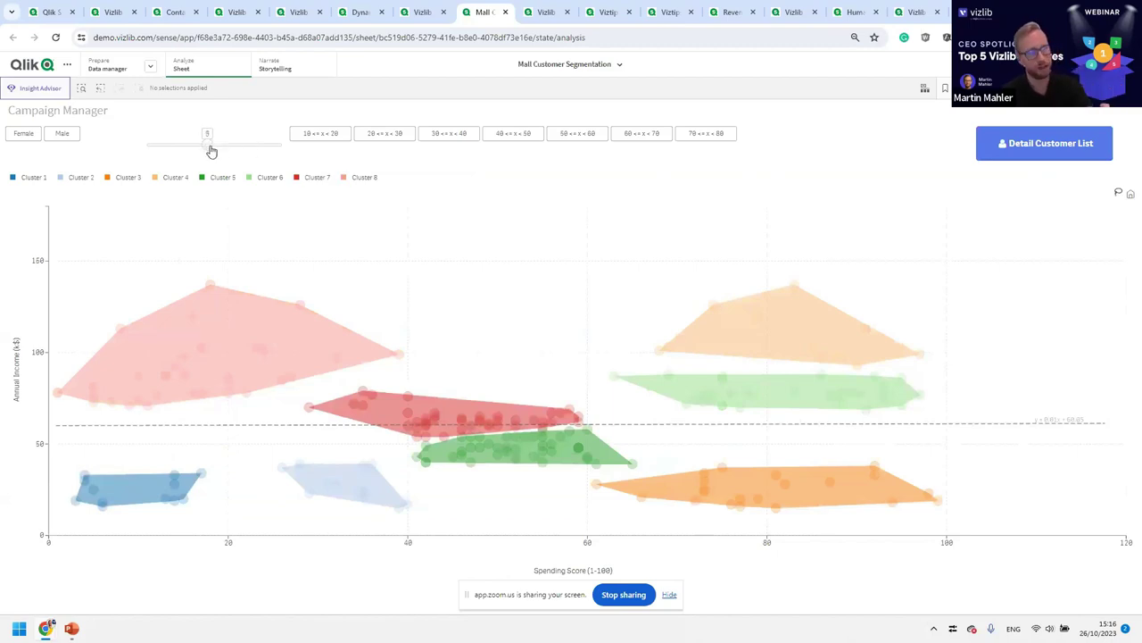
click(24, 133)
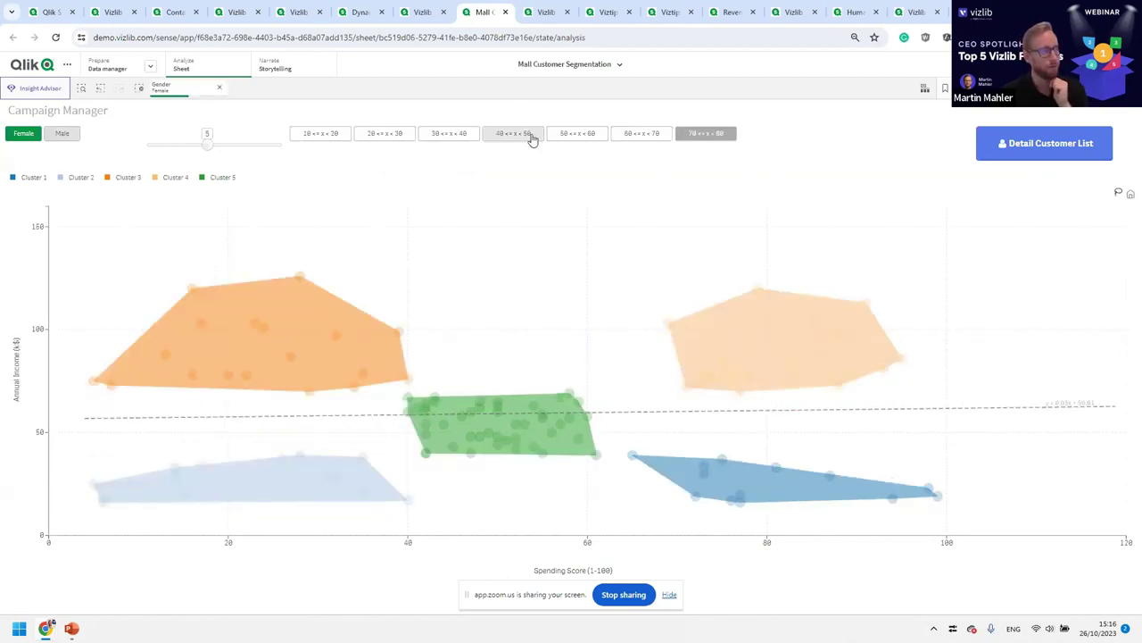
drag(486, 135, 332, 138)
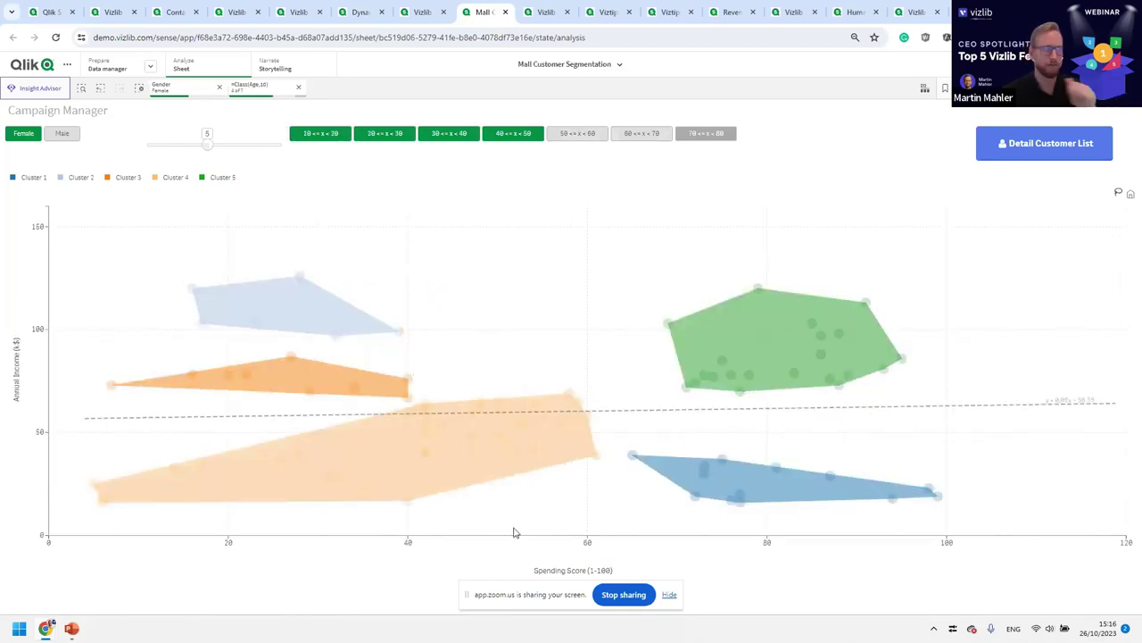
drag(208, 145, 194, 146)
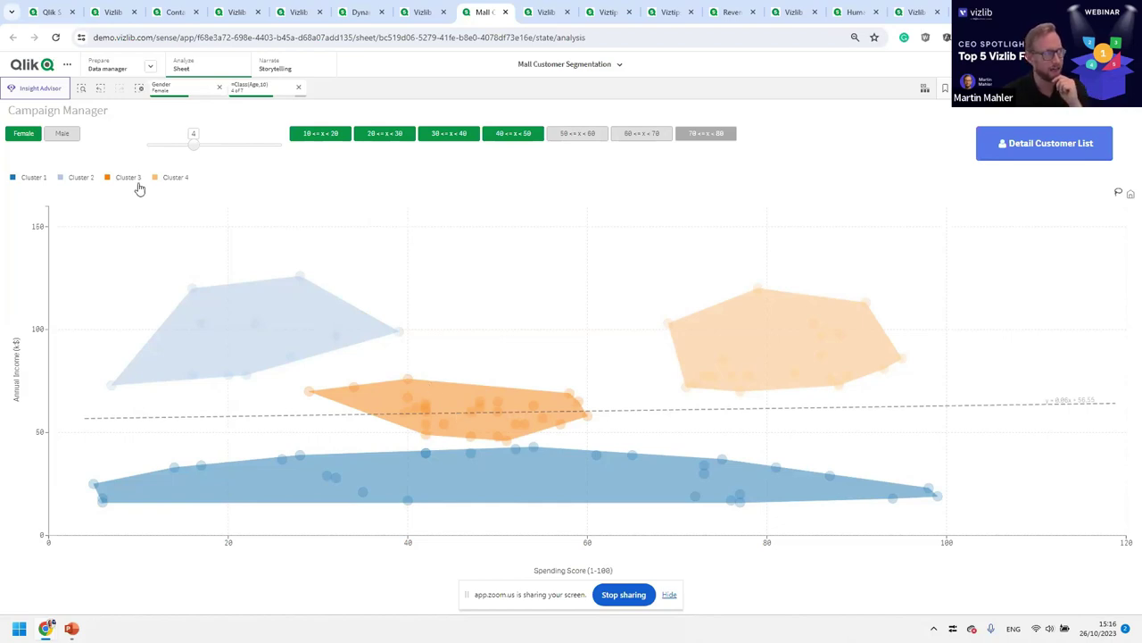
- Select and confirm Cluster 3's customers, then open the Detail Customer List
click(130, 178)
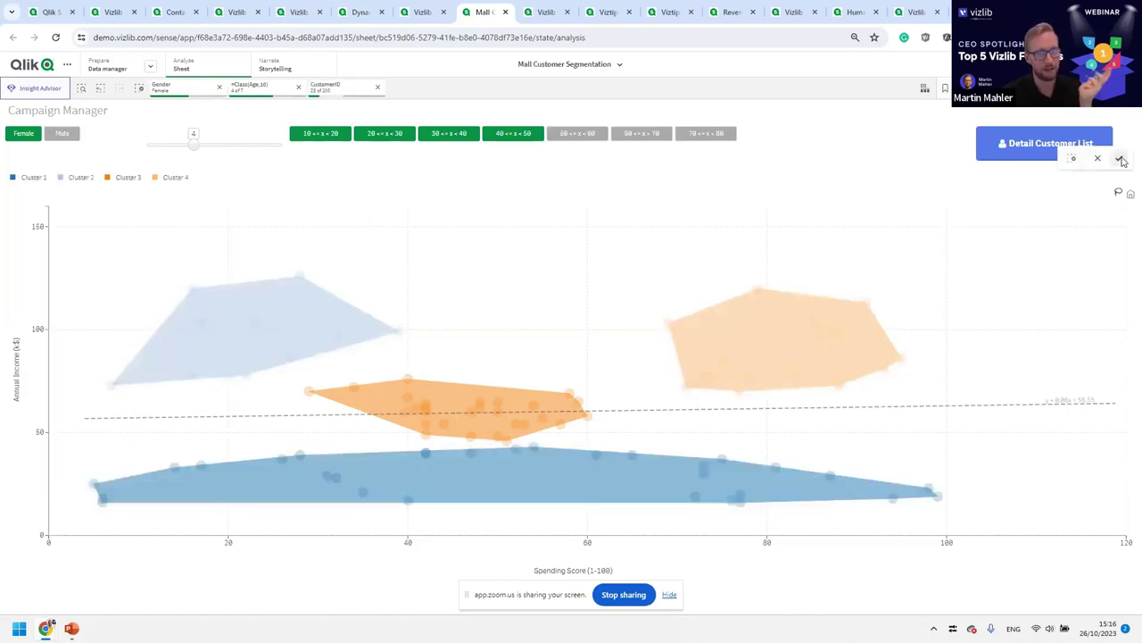
click(1119, 158)
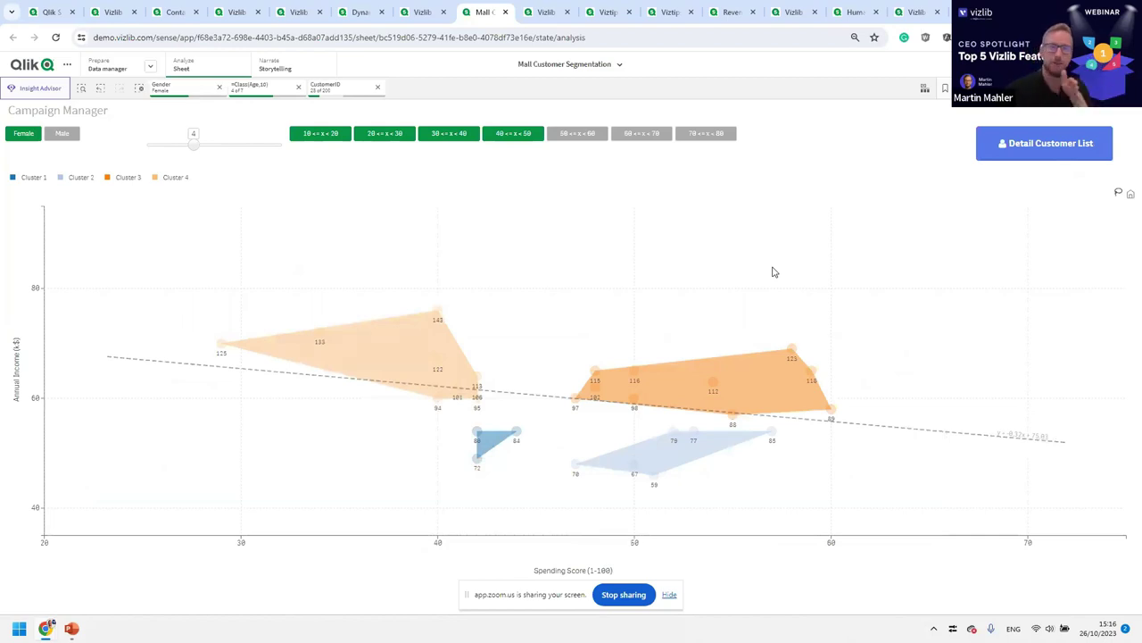
click(1027, 145)
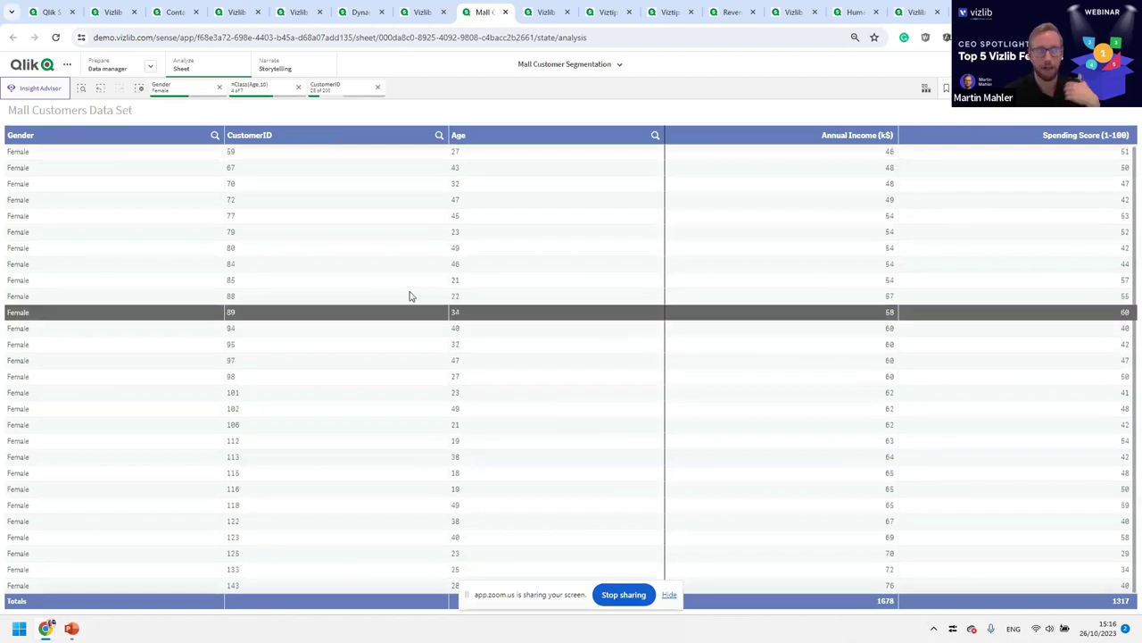
- Open and dismiss a table cell's context menu, then clear all selections
right_click(493, 183)
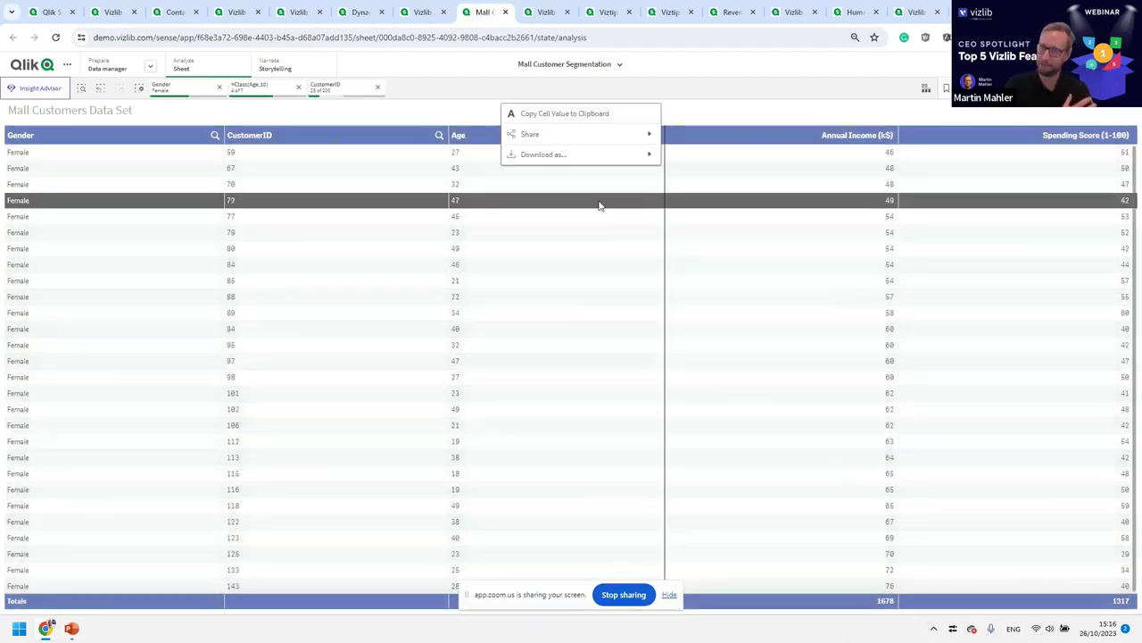
click(701, 119)
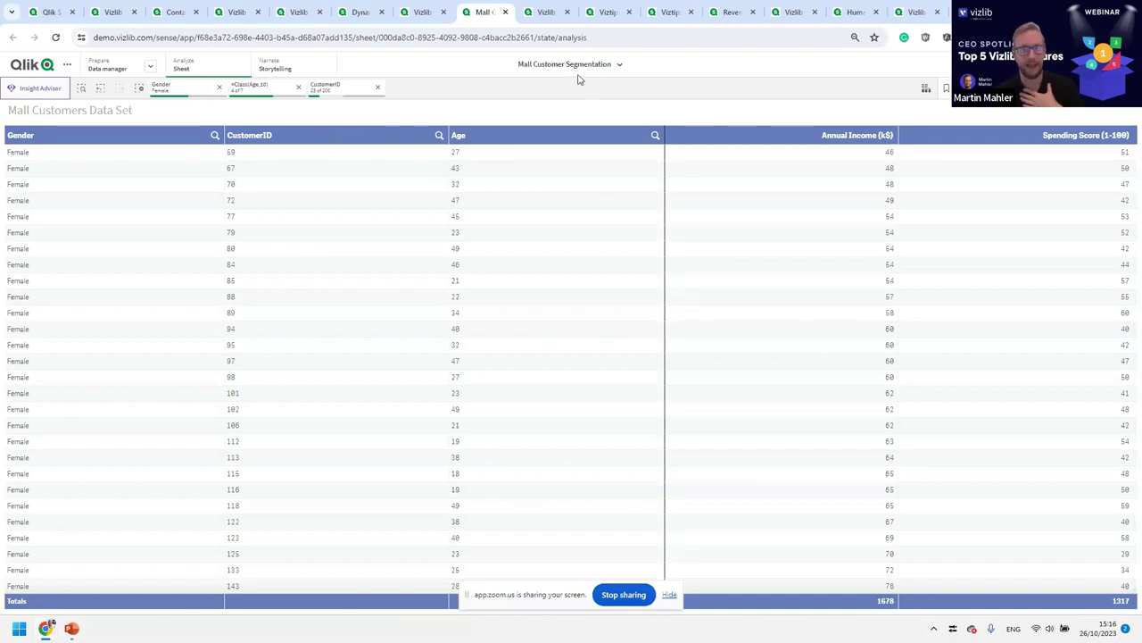
click(141, 88)
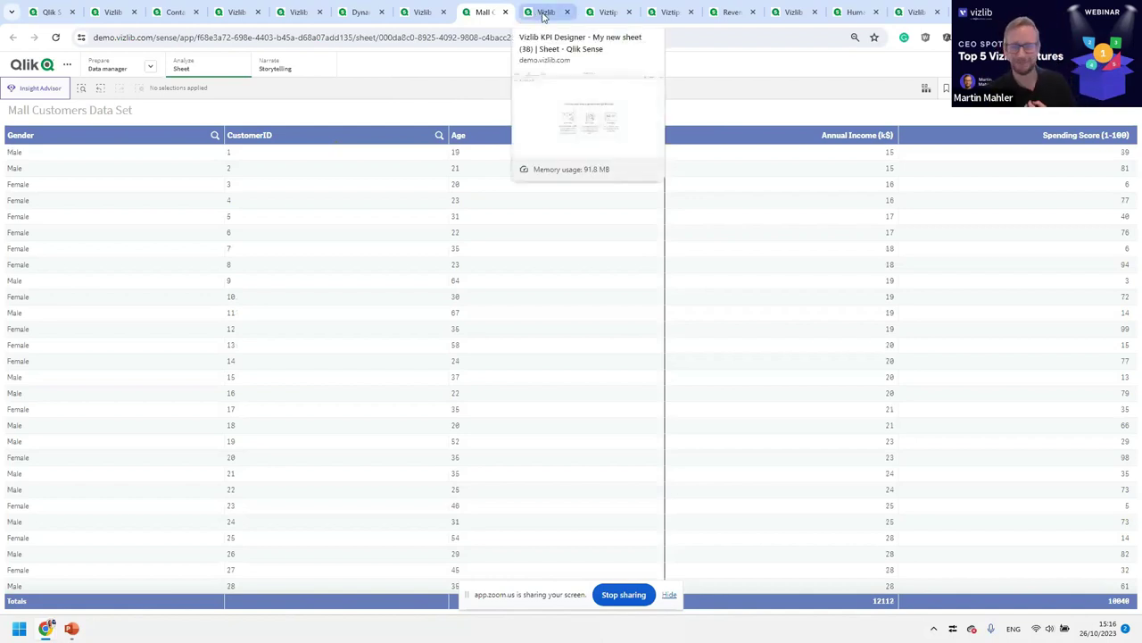
- In the Vizlib KPI Designer app, edit the empty sheet and place a KPI chart on it
click(543, 14)
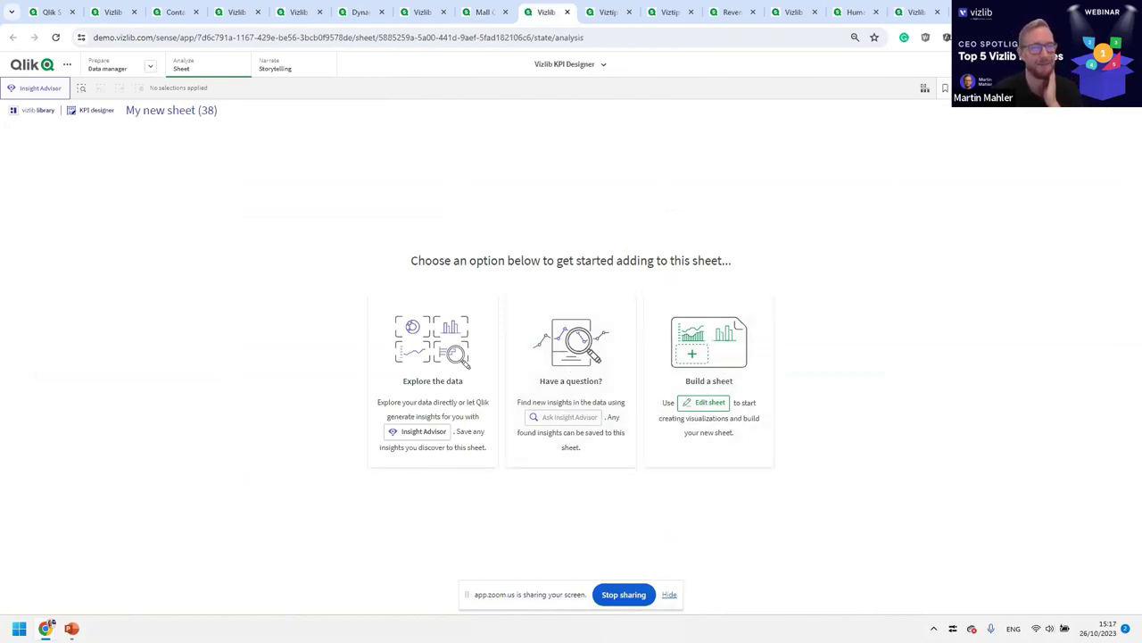
click(1080, 88)
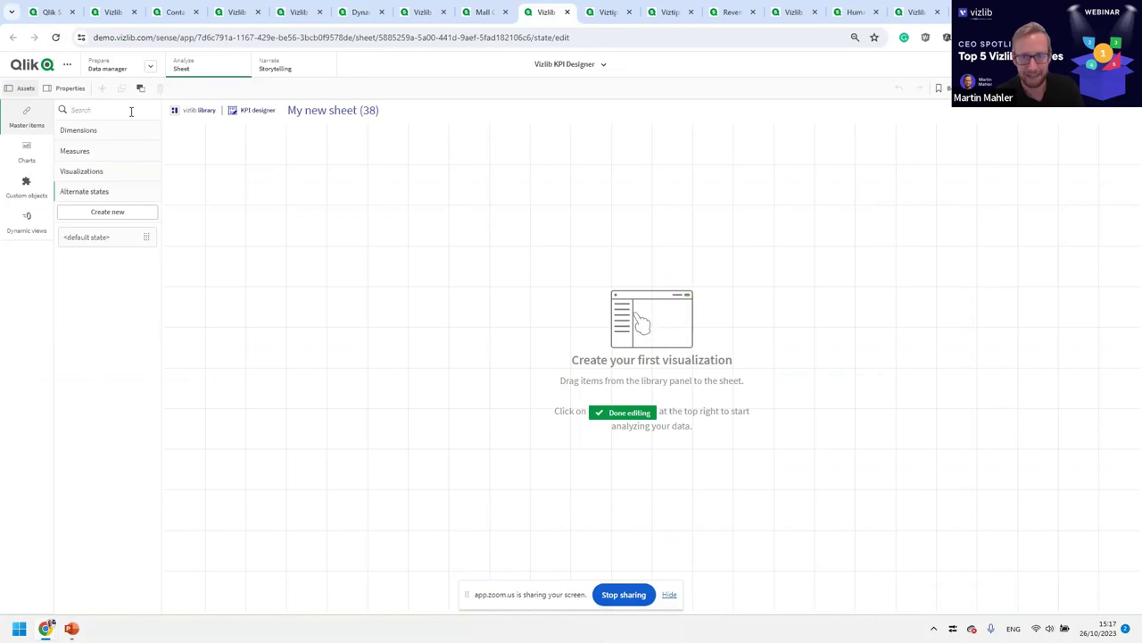
click(131, 112)
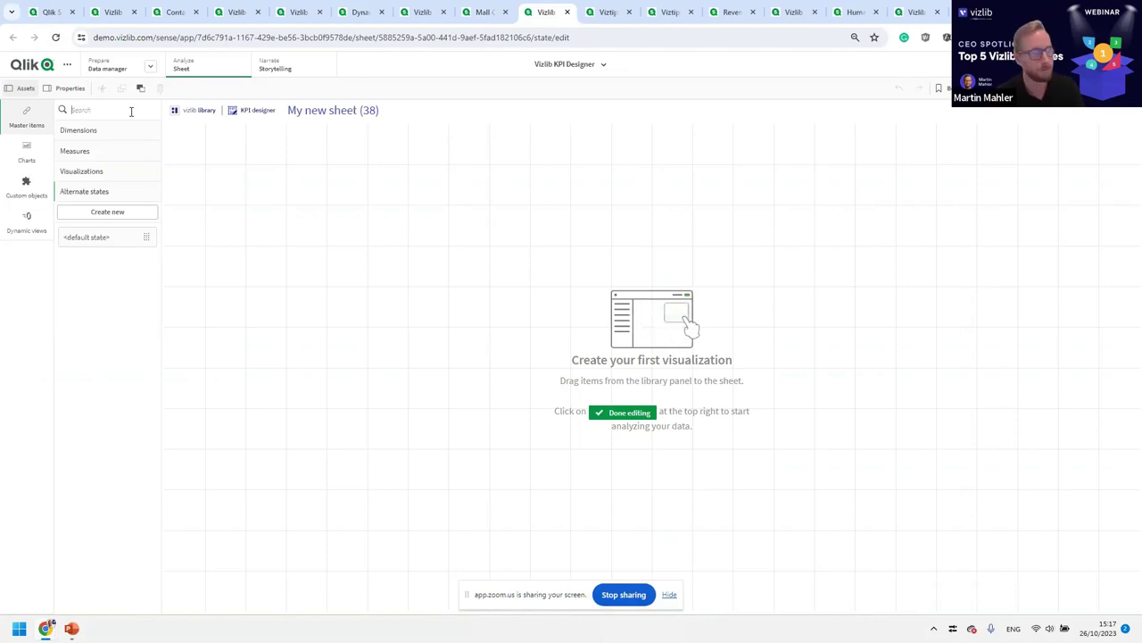
text(KPI)
click(30, 153)
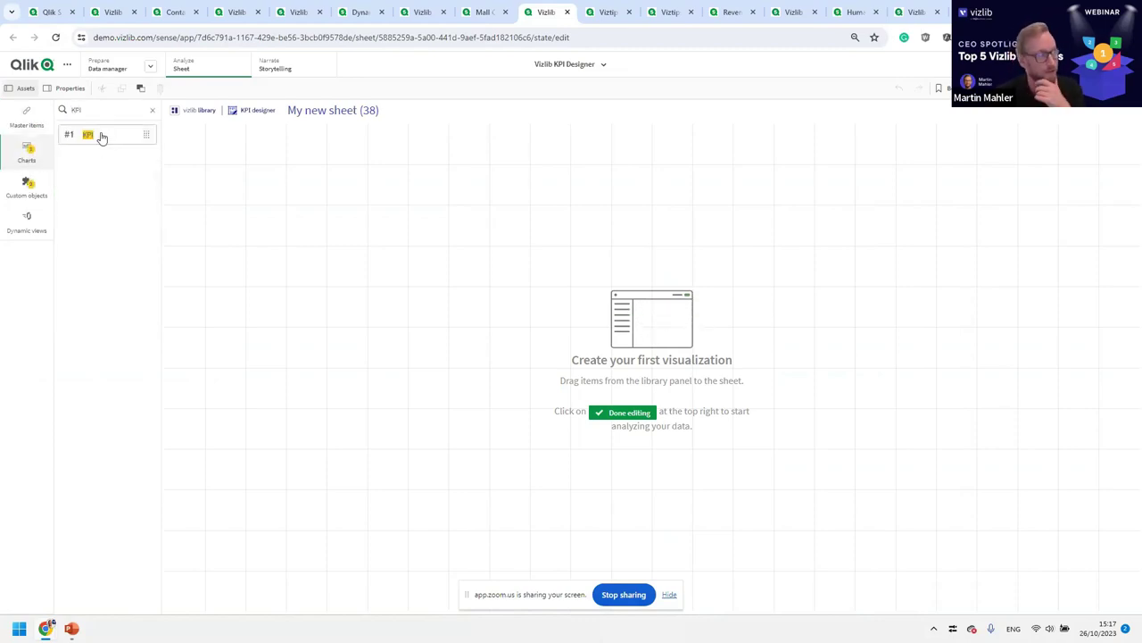
drag(102, 135, 618, 286)
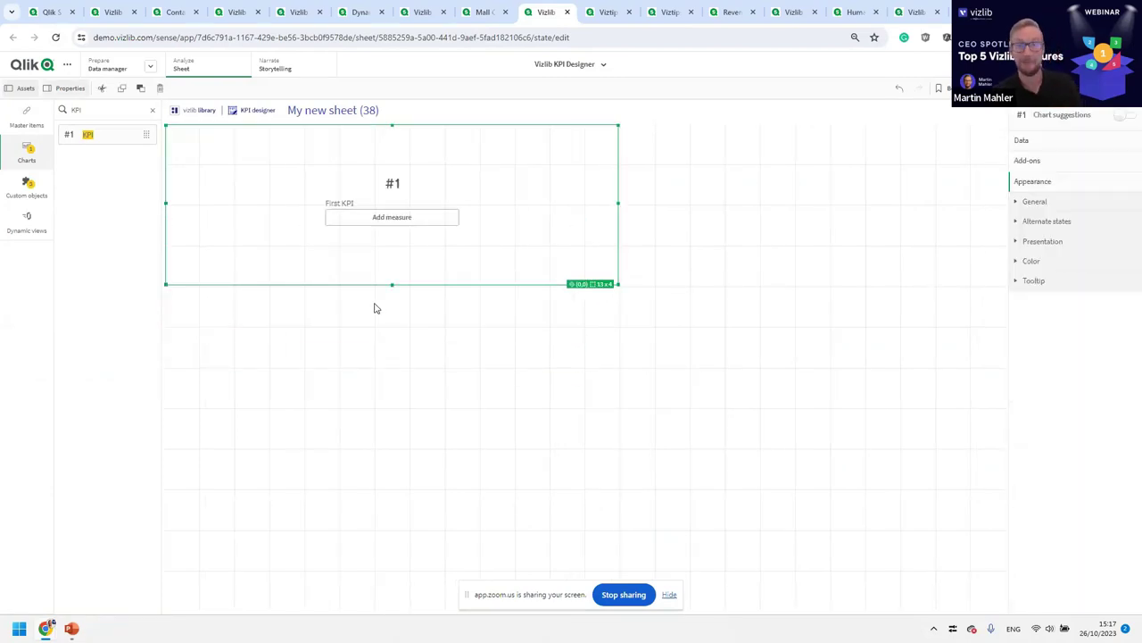
- Give the first KPI the measure 3000 and make it narrower
click(409, 220)
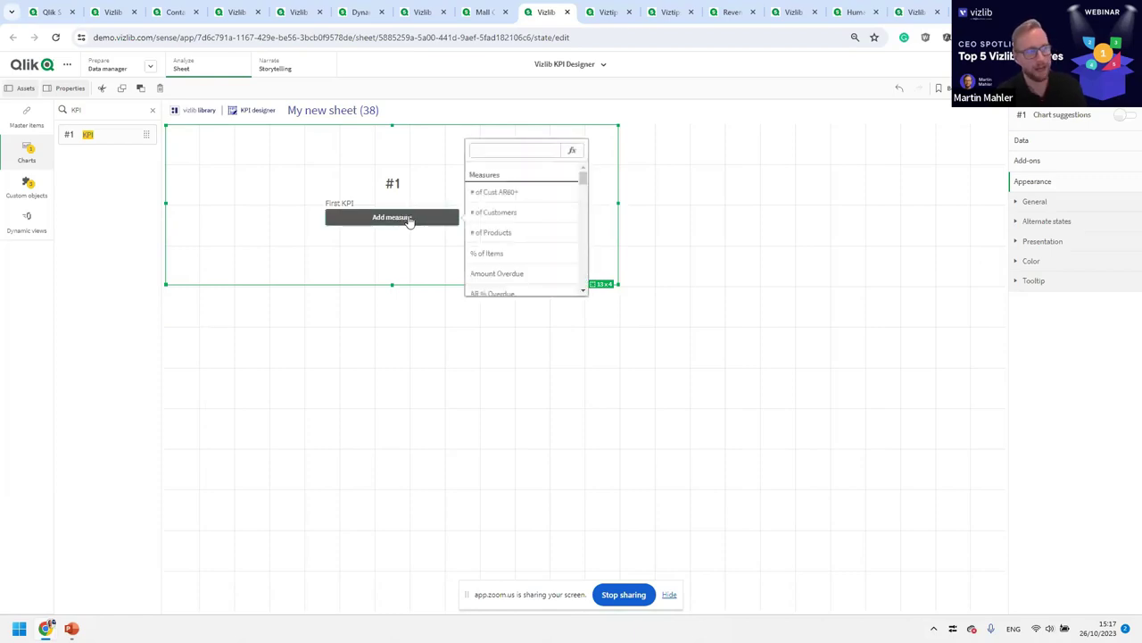
text(3000)
key(Return)
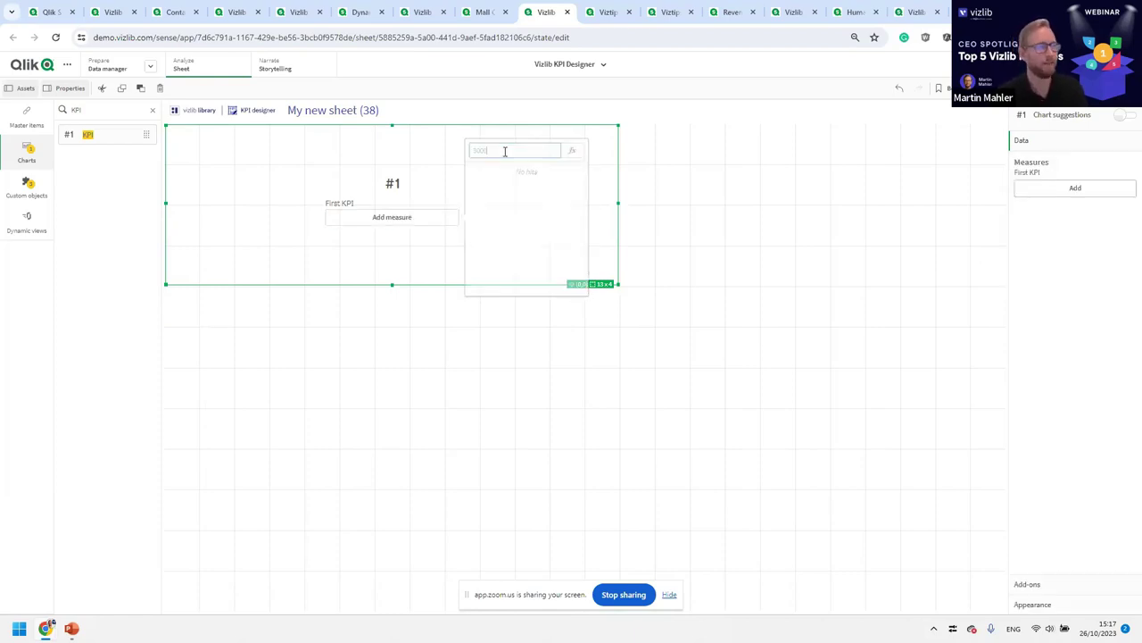
drag(626, 290, 443, 286)
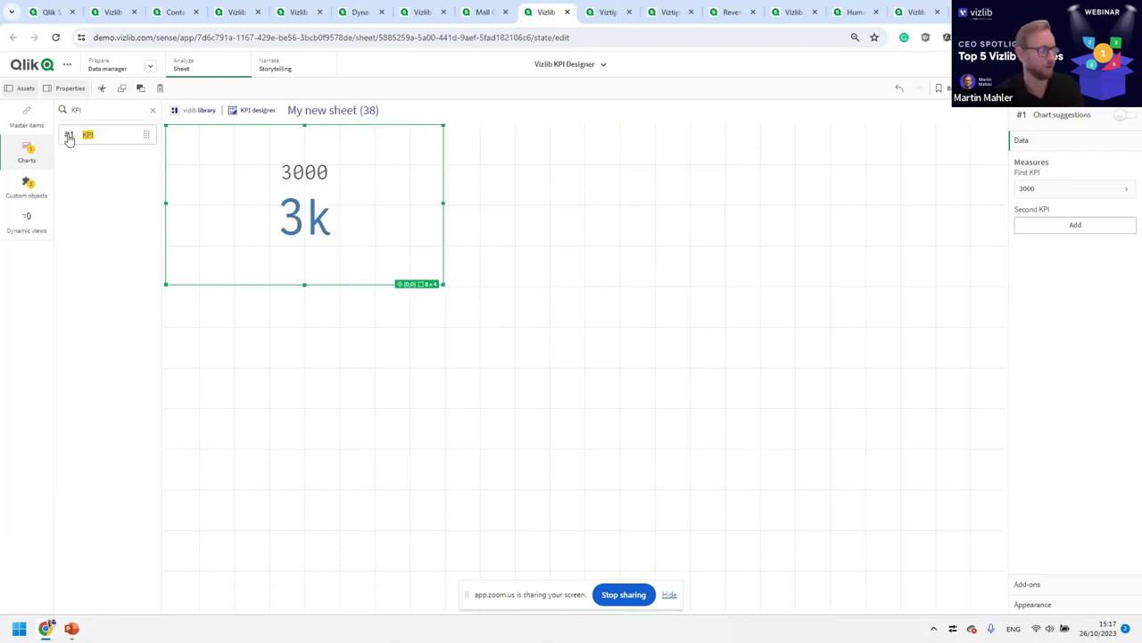
- Place and resize a second KPI chart with the measure 40000
drag(72, 134, 704, 337)
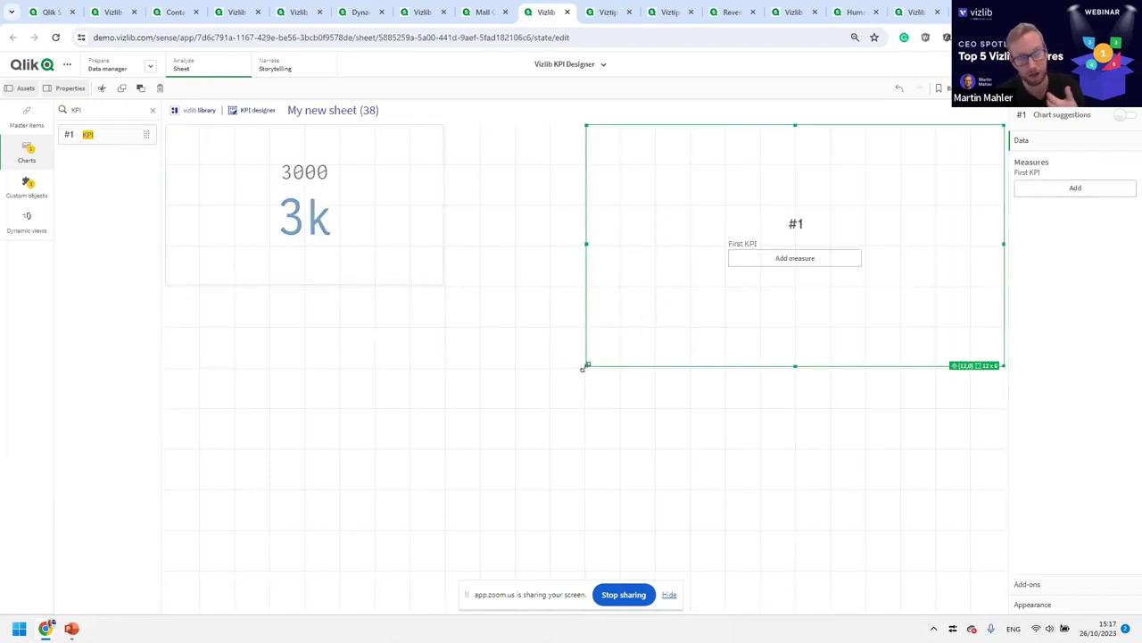
drag(583, 368, 445, 285)
drag(1004, 286, 689, 286)
click(598, 227)
click(697, 151)
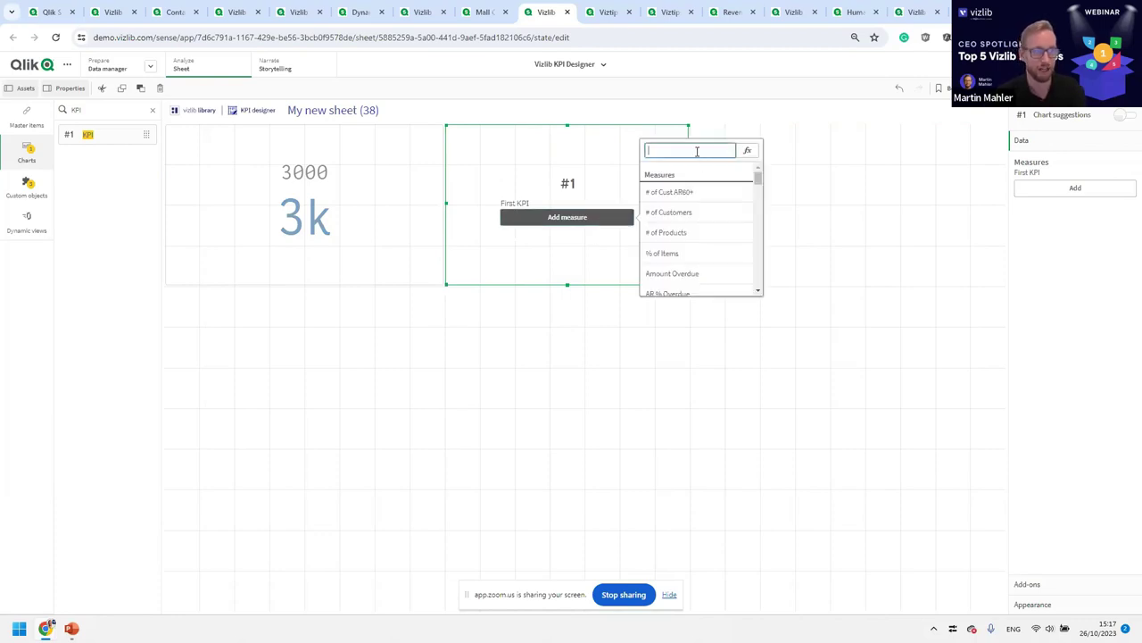
text(i)
key(Return)
- Add 0.42 as the second KPI's second value
click(1076, 225)
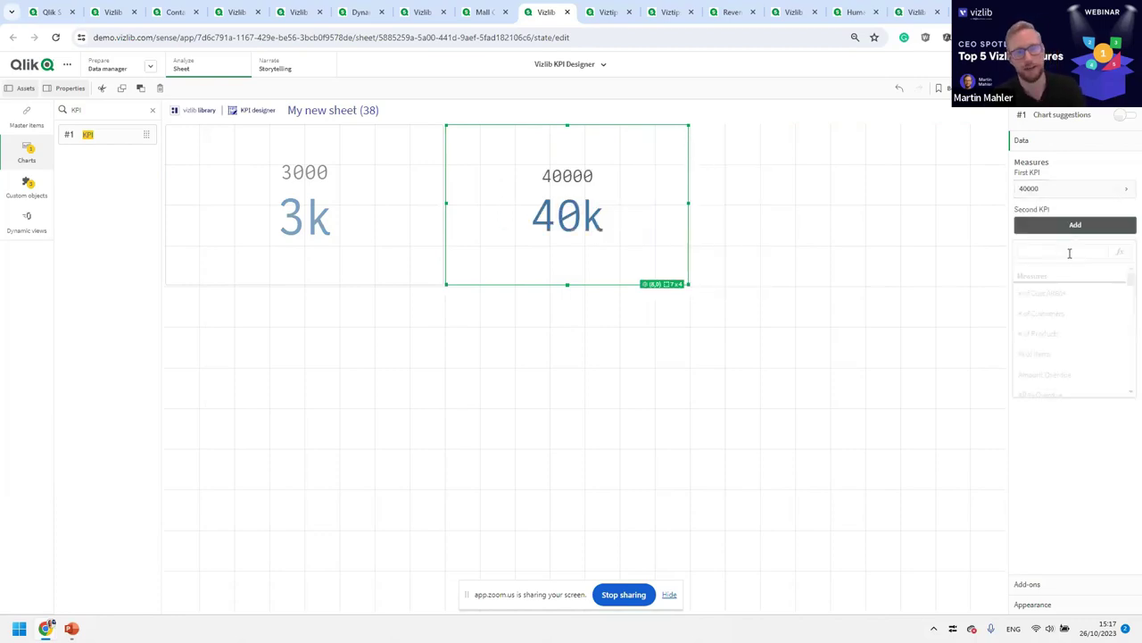
text(0.42)
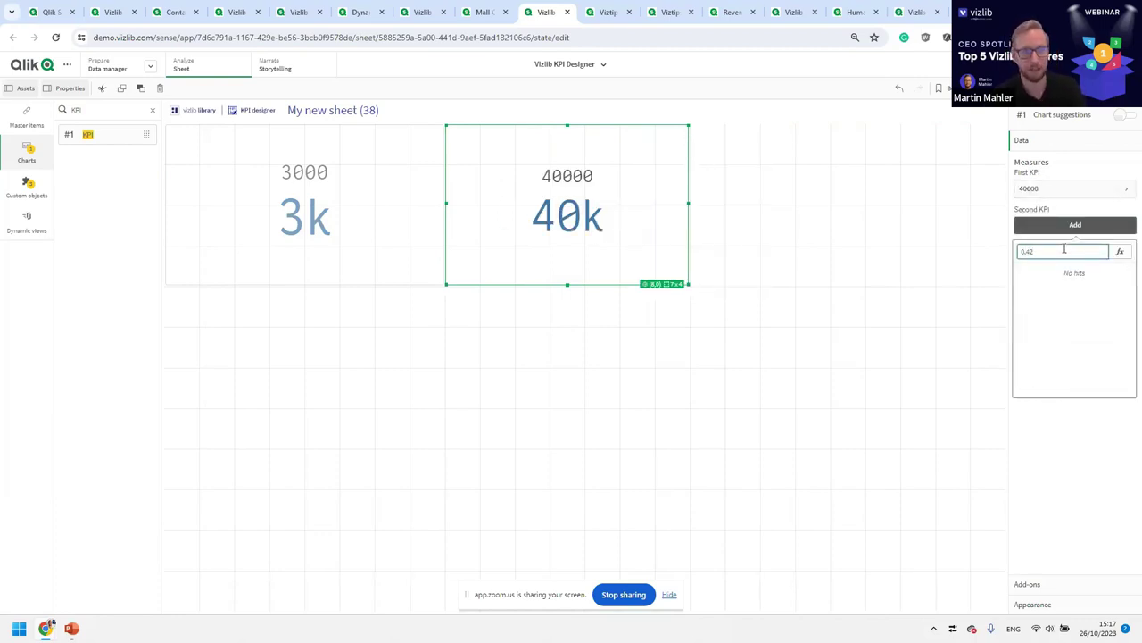
key(Return)
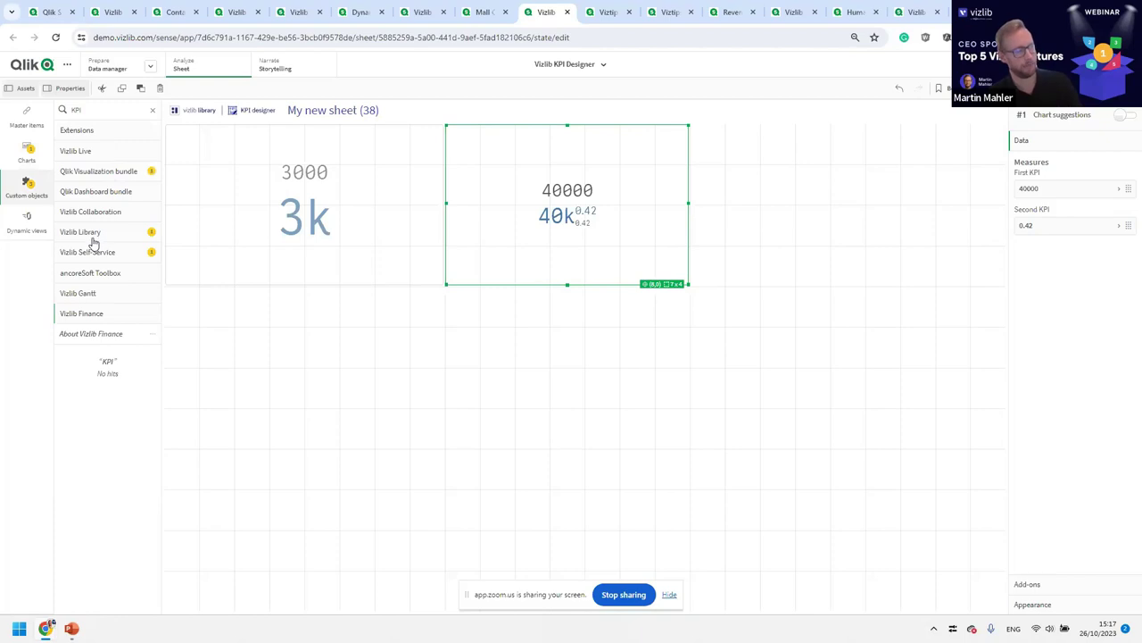
- Place a Vizlib KPI Designer object and add a text layer reading 0.42
click(95, 233)
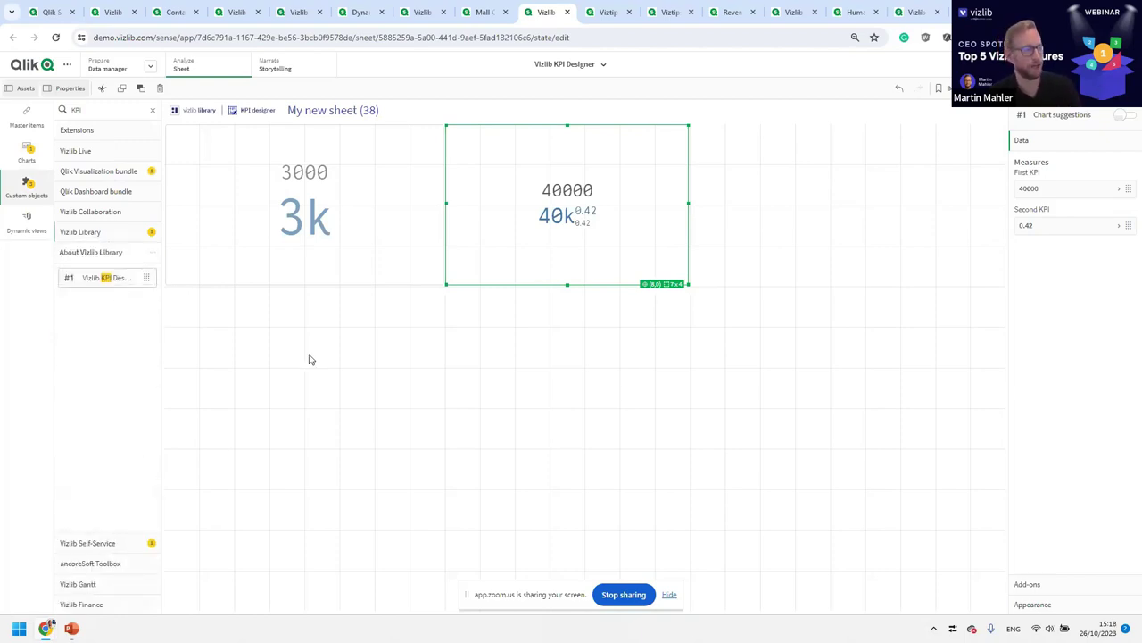
drag(571, 377, 787, 297)
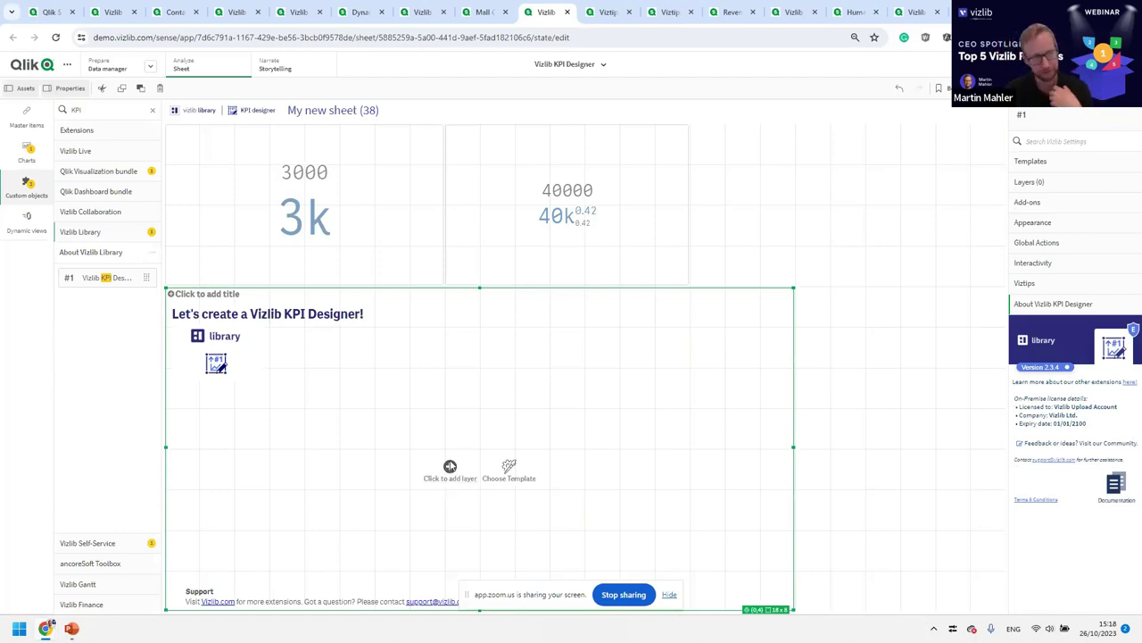
click(450, 466)
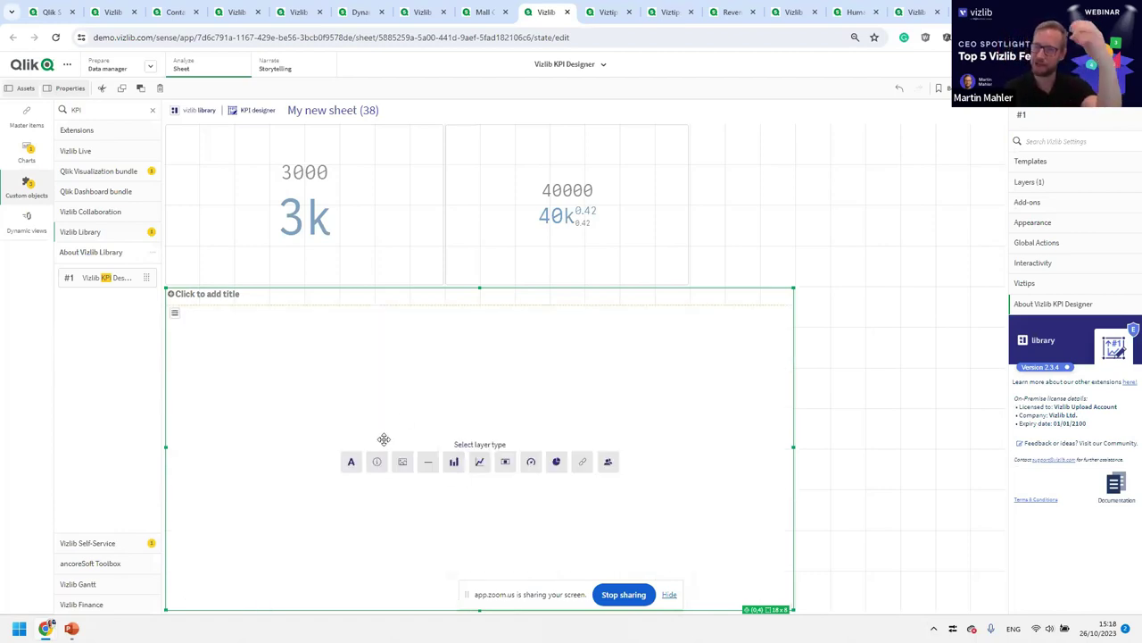
click(351, 462)
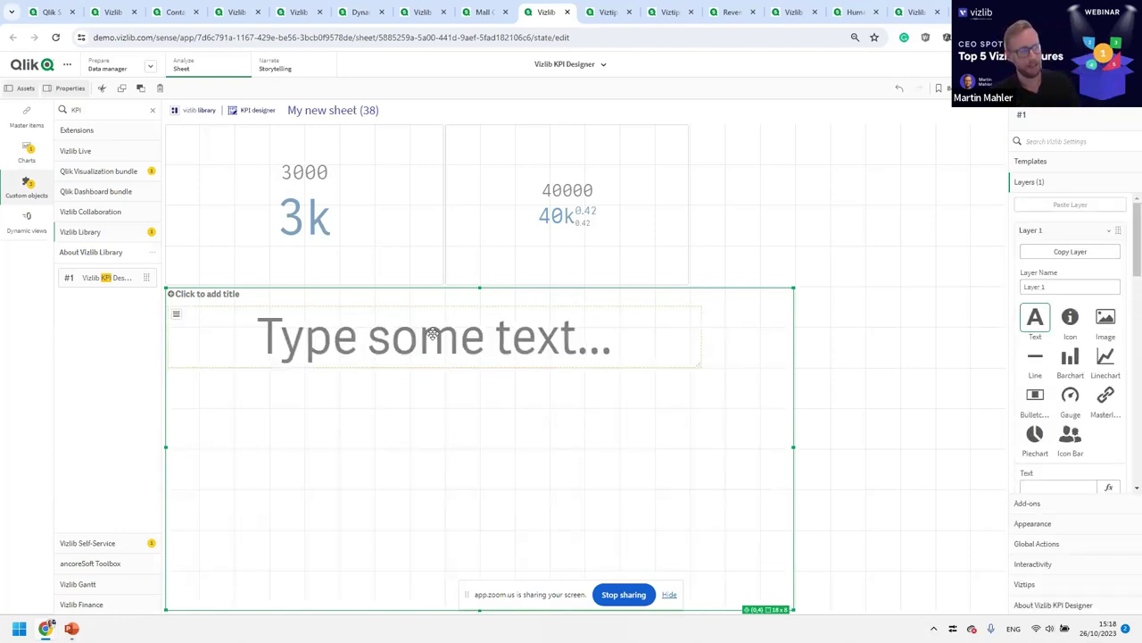
click(1029, 487)
text(0.42)
- Format the text as a 100% number so it shows 42%, then resize and reposition it
scroll(1096, 453, down, 1)
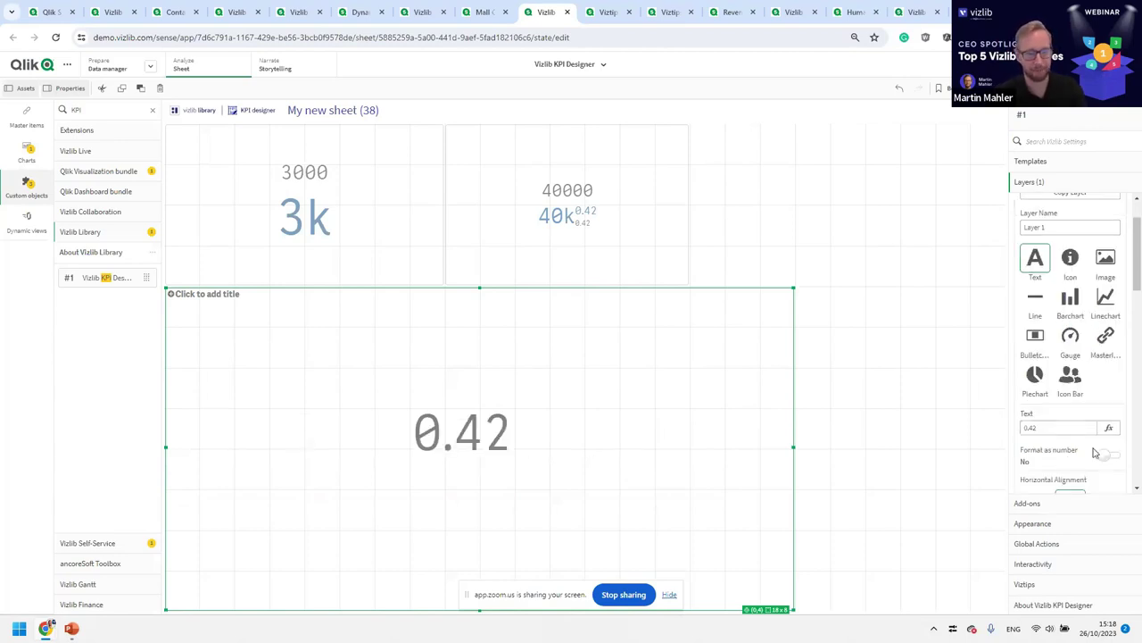
click(1106, 452)
scroll(1107, 452, down, 1)
click(1040, 434)
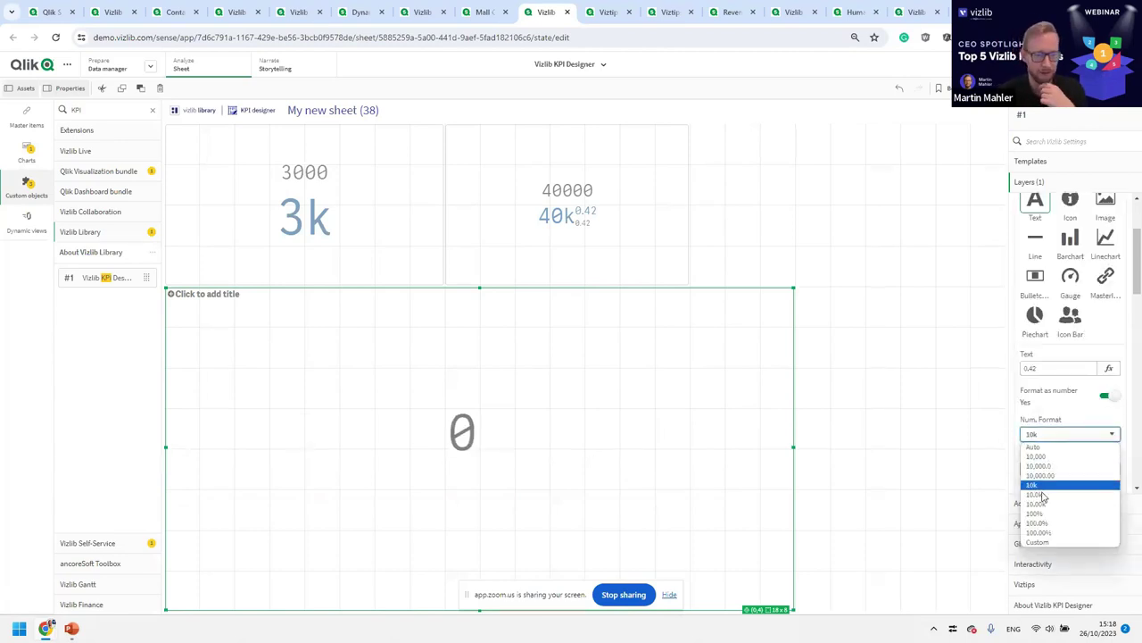
click(1037, 516)
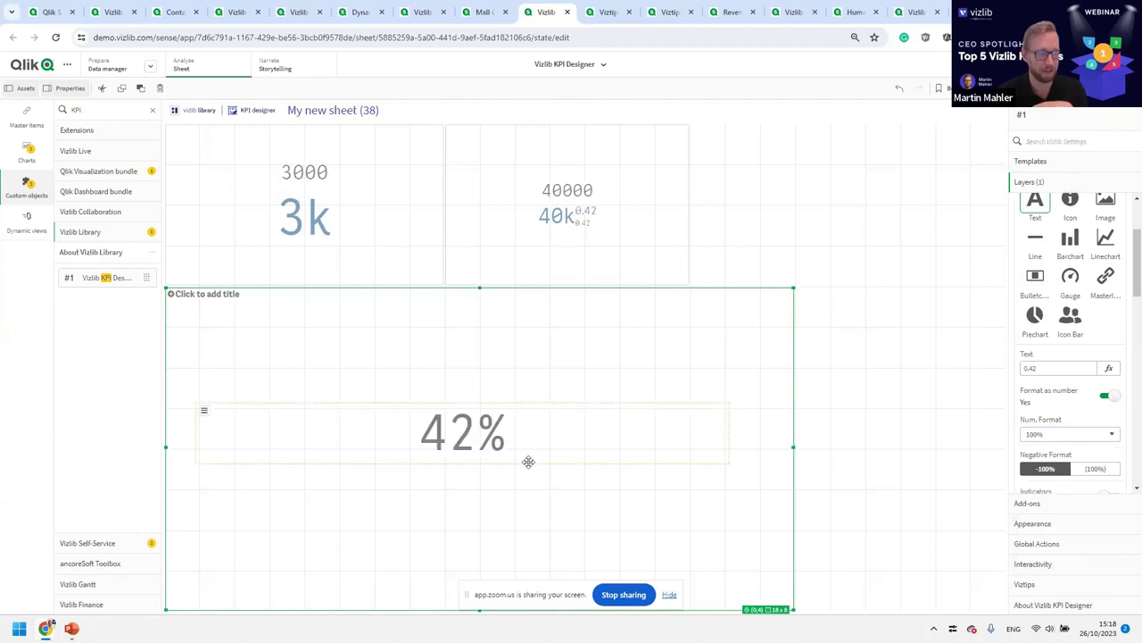
drag(528, 463, 534, 549)
drag(466, 485, 461, 456)
scroll(1068, 245, up, 2)
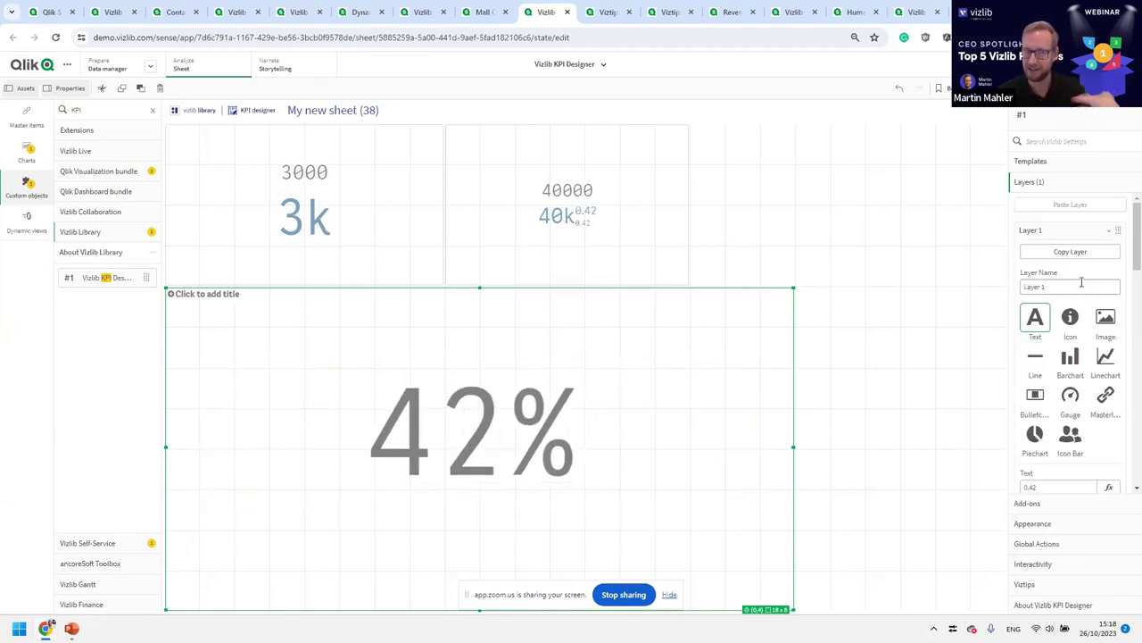
click(1068, 240)
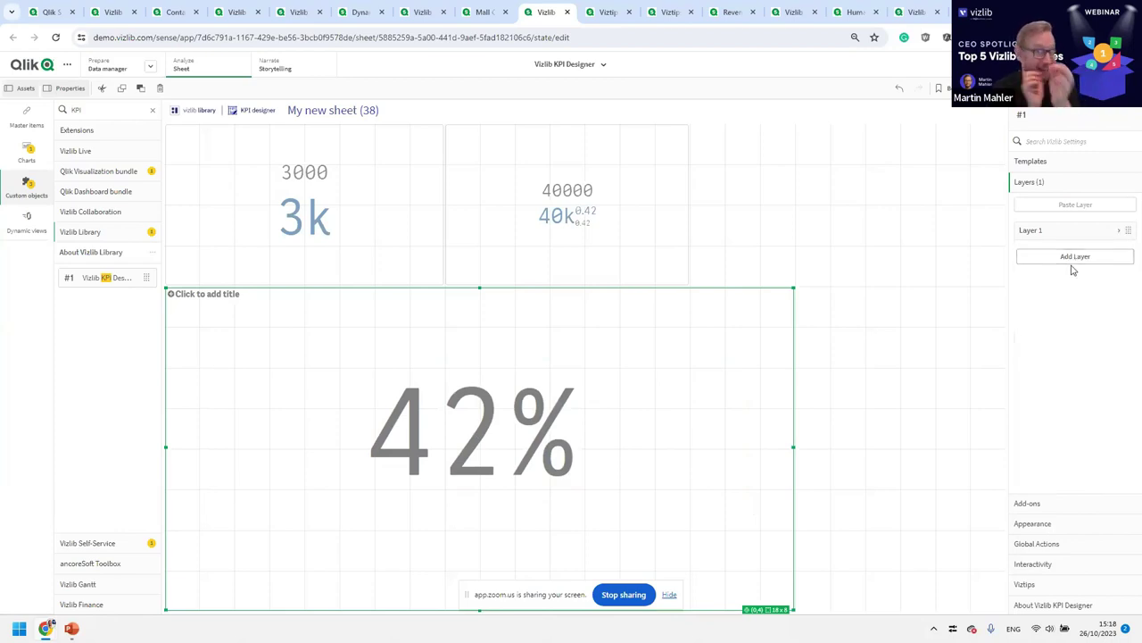
- Add a bar chart layer stretched across the bottom of the KPI tile
click(1082, 257)
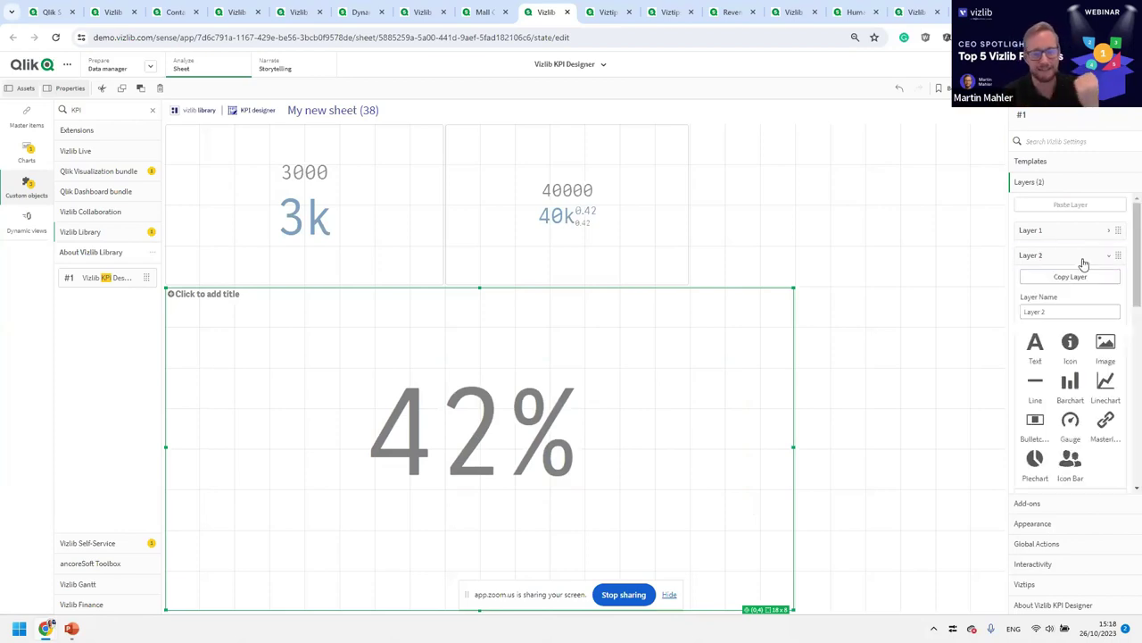
click(1070, 384)
drag(434, 342, 392, 528)
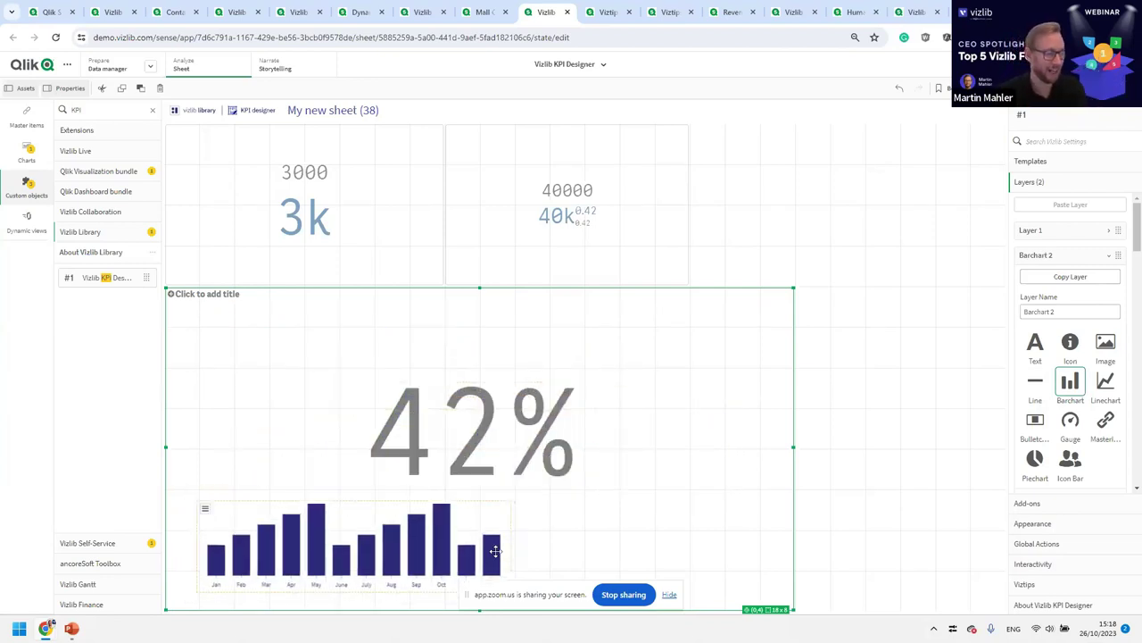
drag(511, 554, 755, 542)
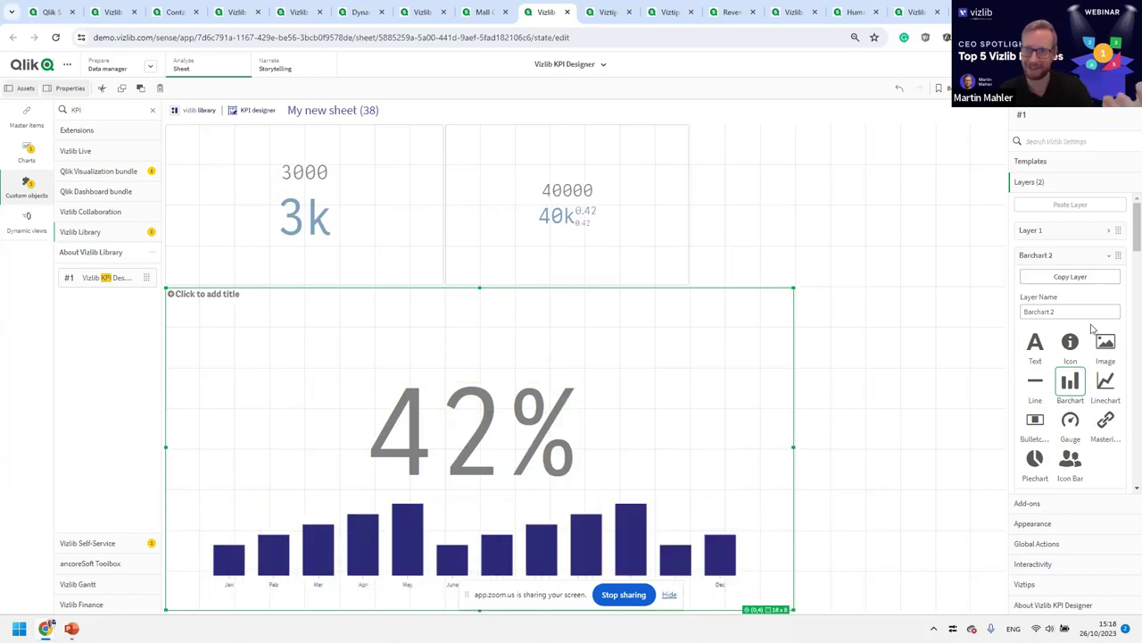
click(1071, 255)
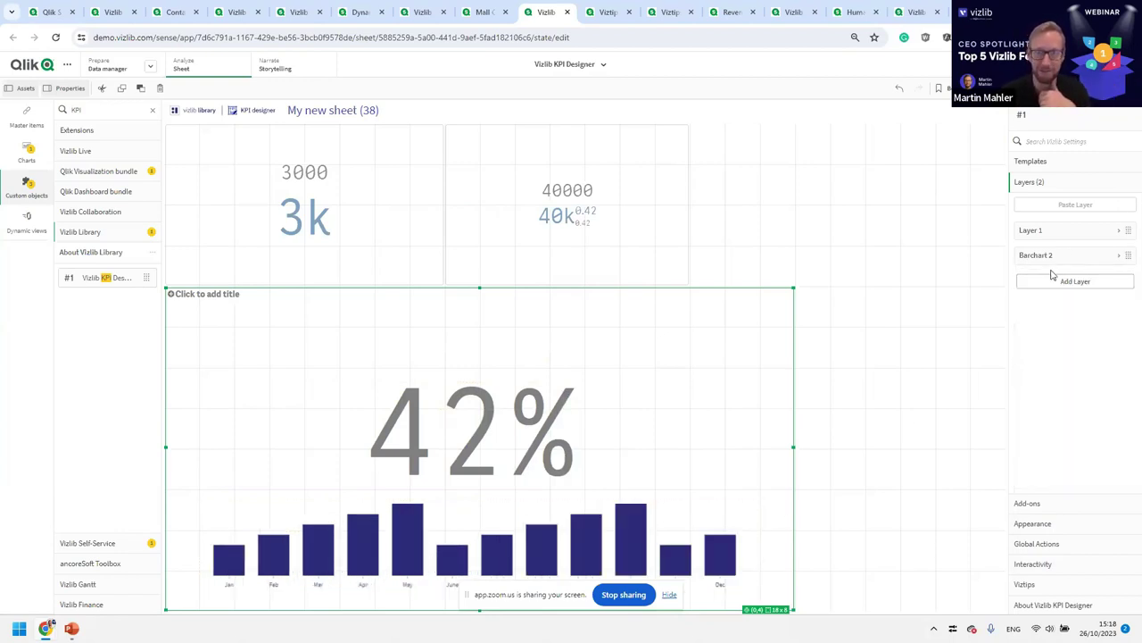
- Add an icon layer and place it beside the 42% text
click(1072, 282)
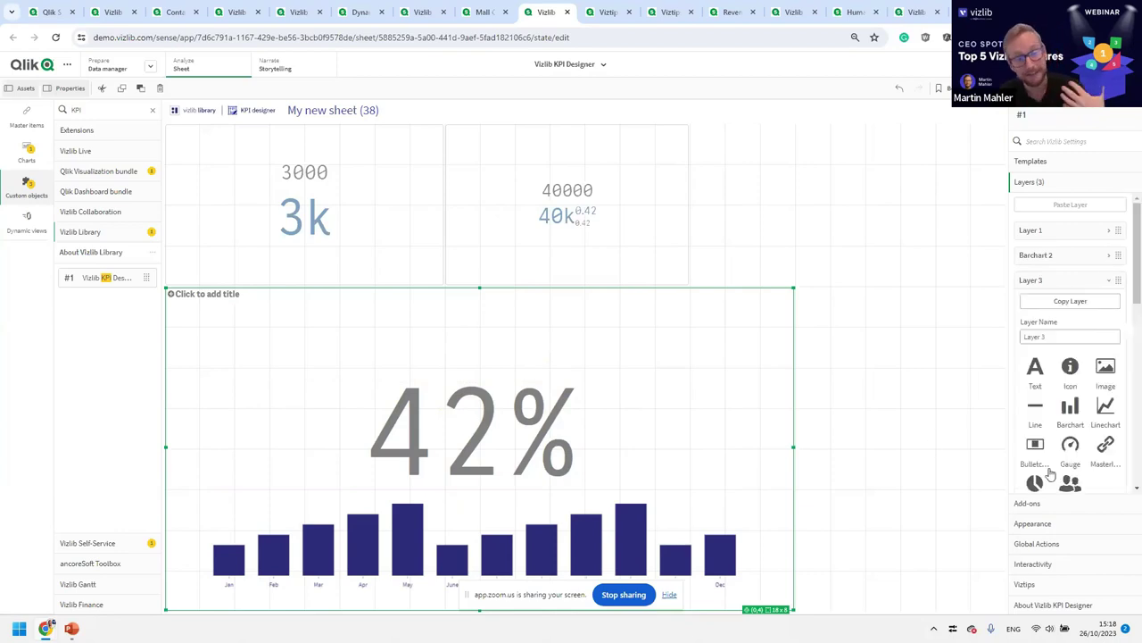
click(1070, 366)
drag(243, 338, 658, 415)
drag(500, 457, 513, 455)
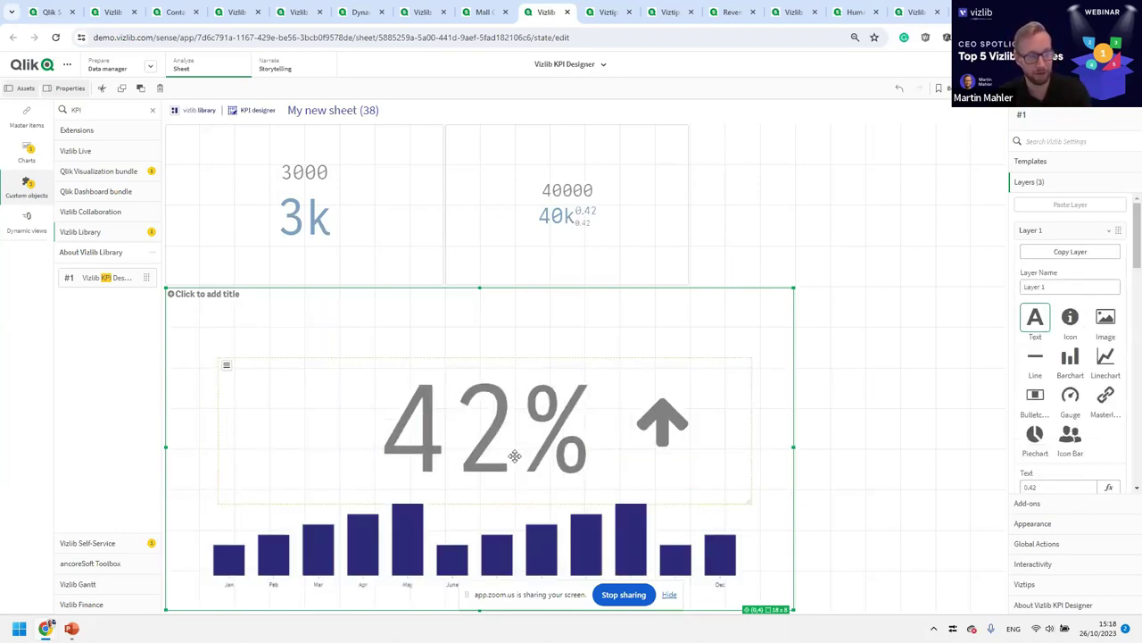
click(699, 430)
- Change the icon to fa-bullseye in green #24802a, then add a fourth layer
scroll(1075, 295, down, 3)
click(1074, 239)
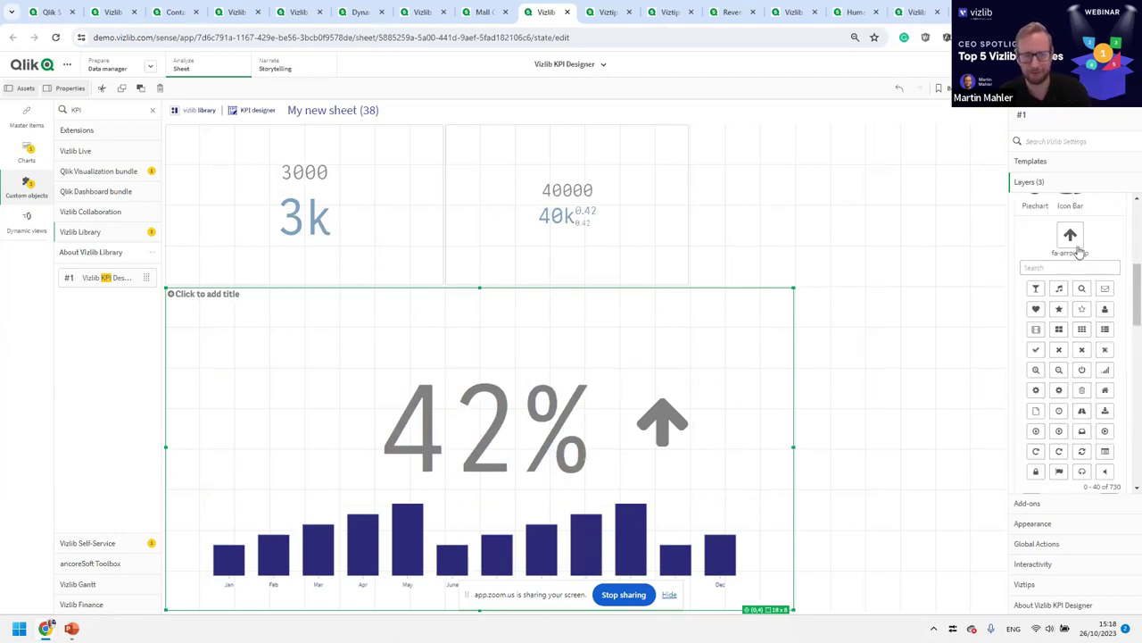
text(bull)
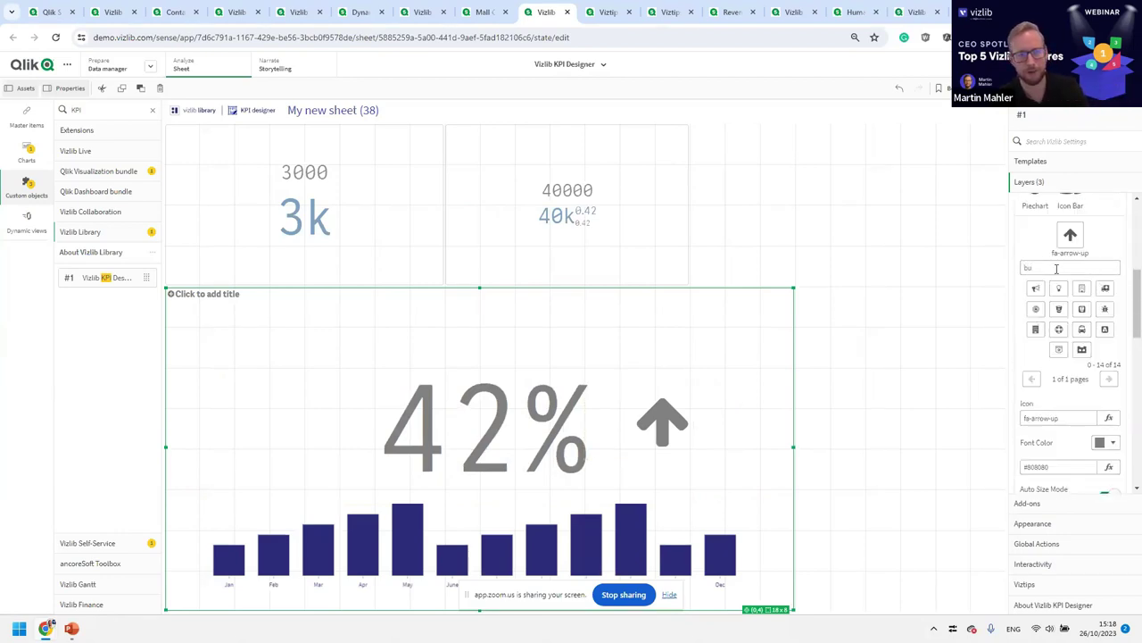
click(1082, 289)
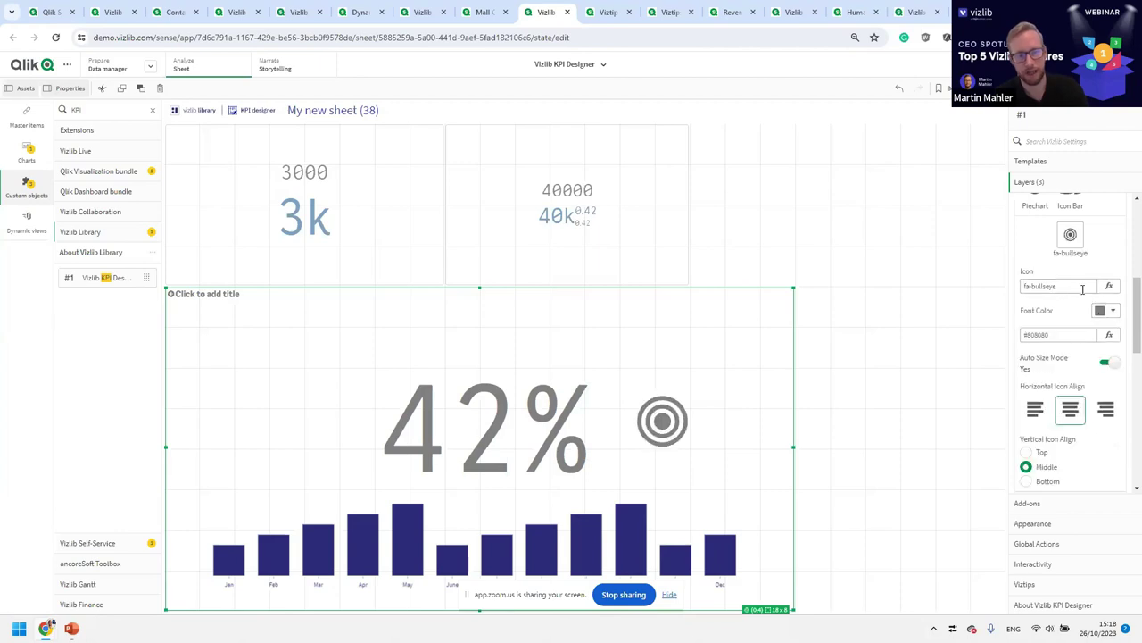
click(1106, 287)
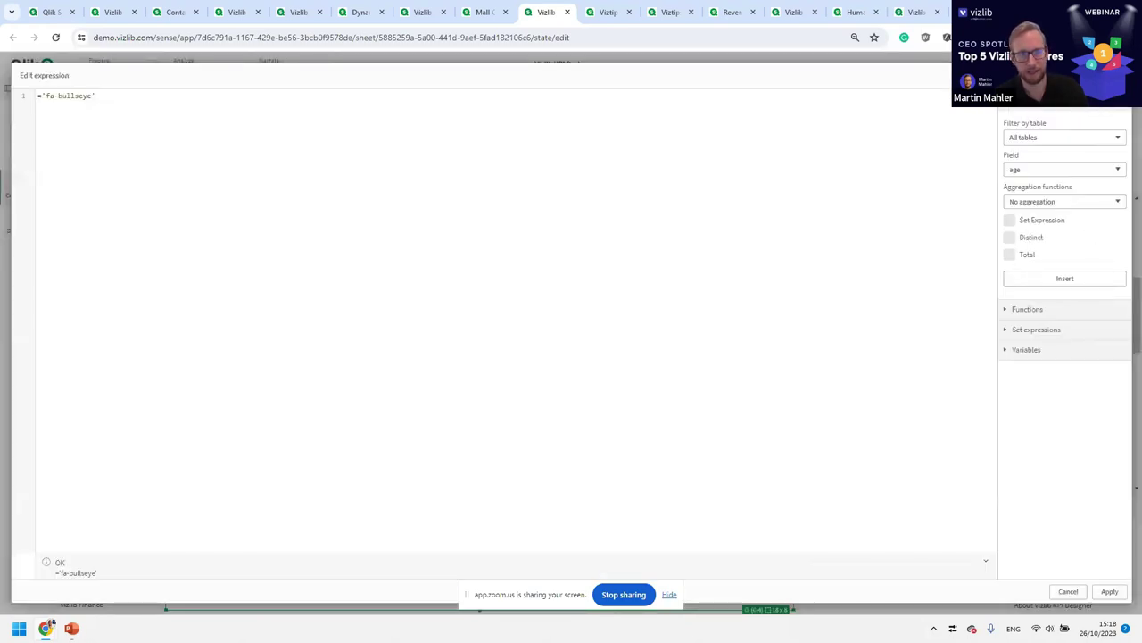
key(Escape)
click(1062, 286)
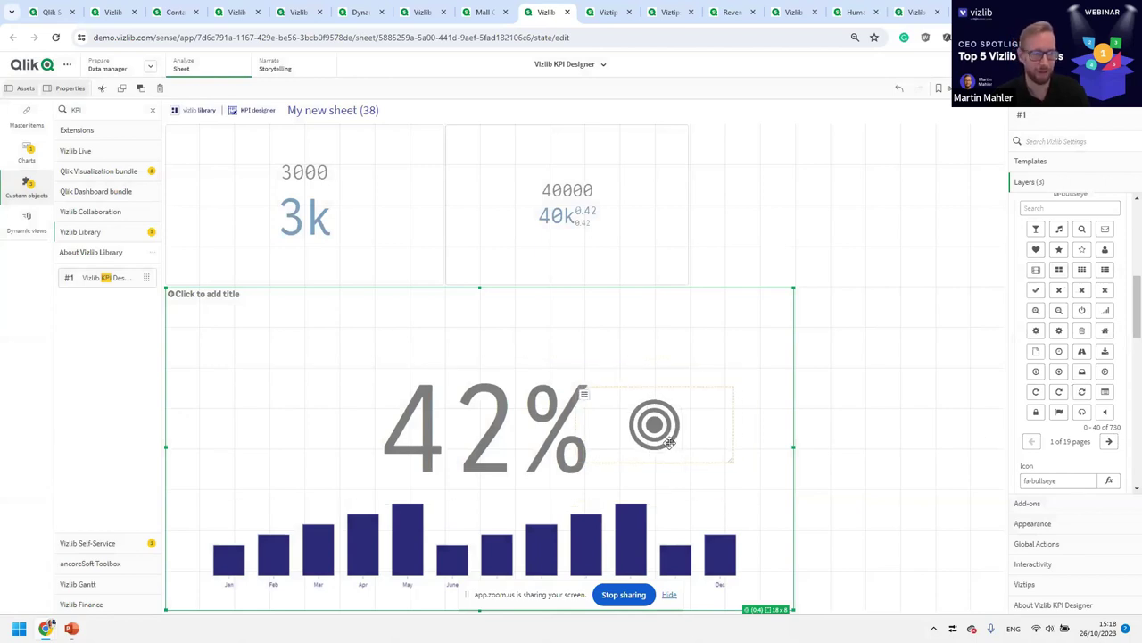
scroll(1103, 410, down, 3)
click(1104, 267)
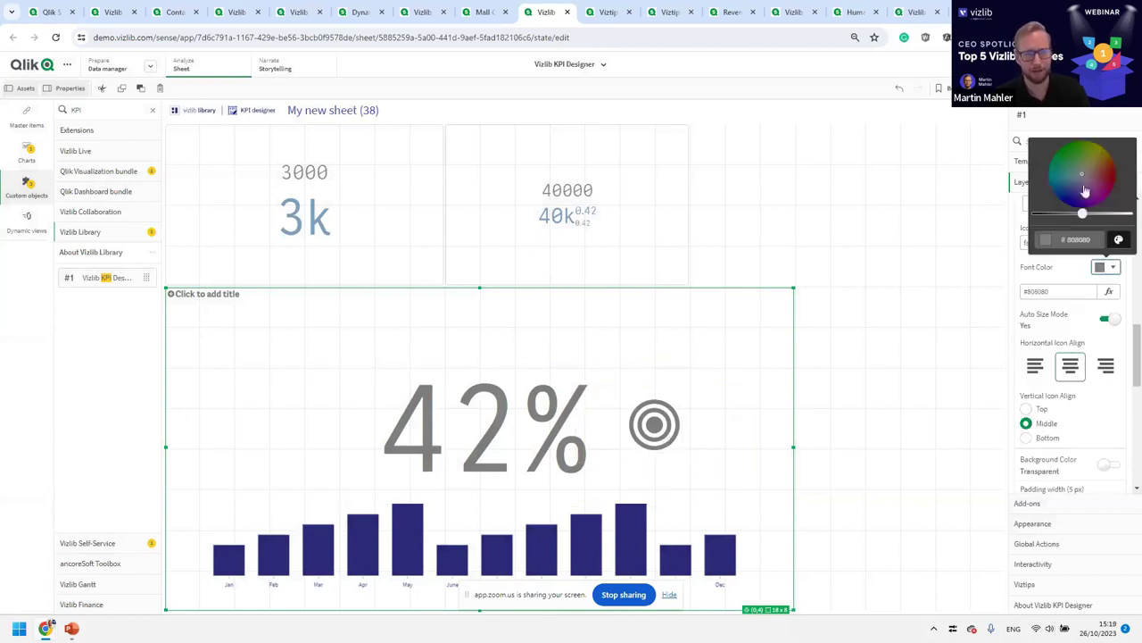
click(1070, 156)
click(1057, 282)
scroll(1060, 294, up, 6)
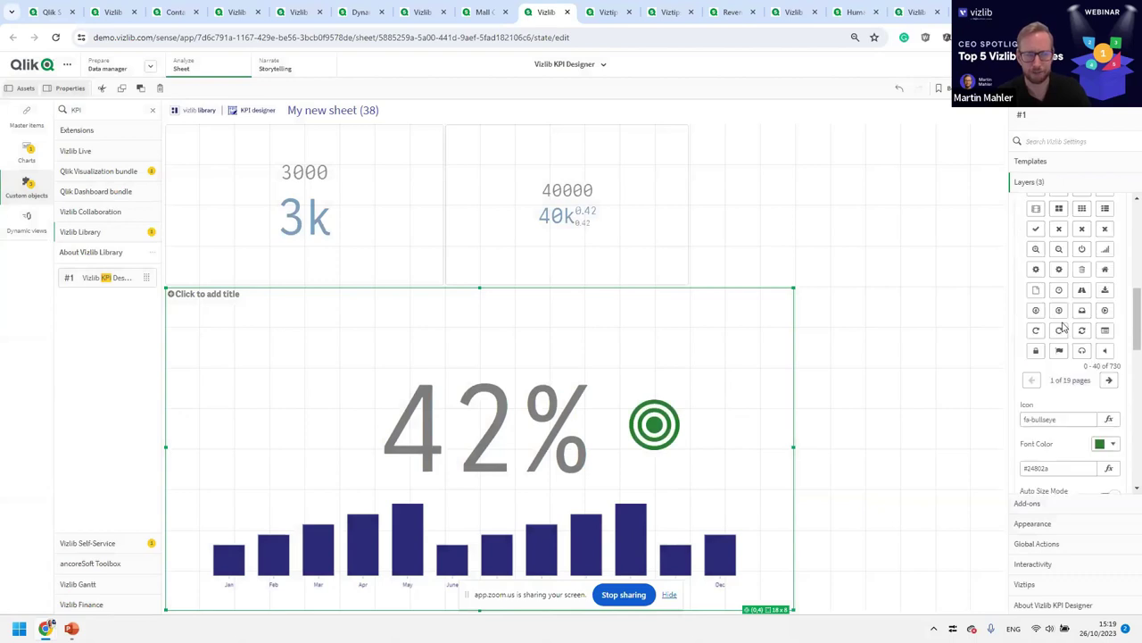
click(1061, 300)
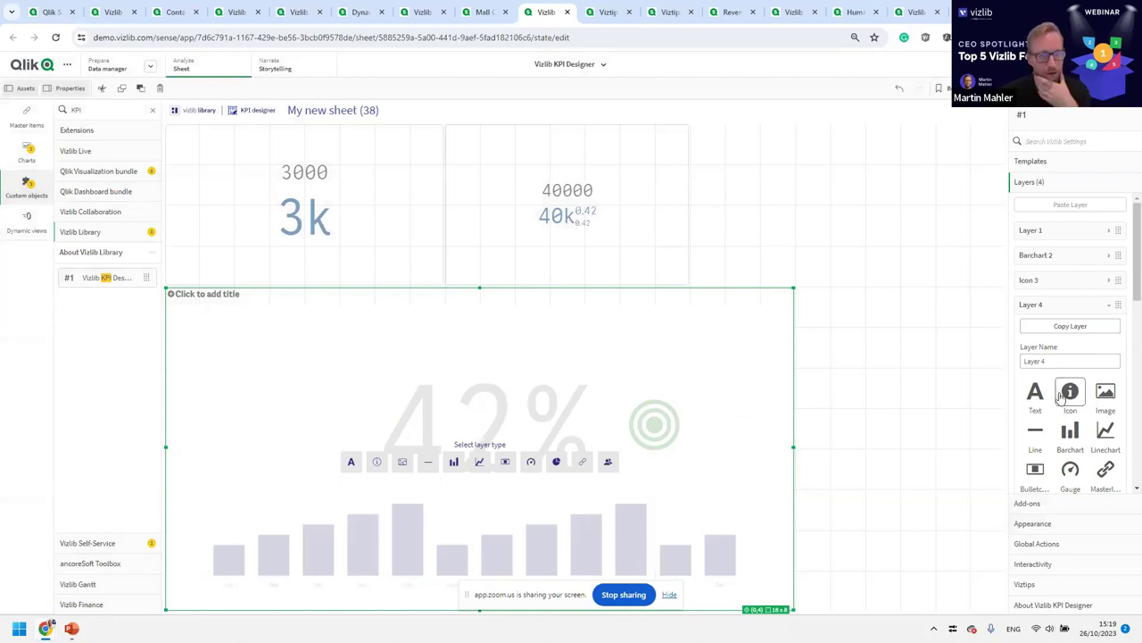
- Make the fourth layer a bullet chart
click(1035, 470)
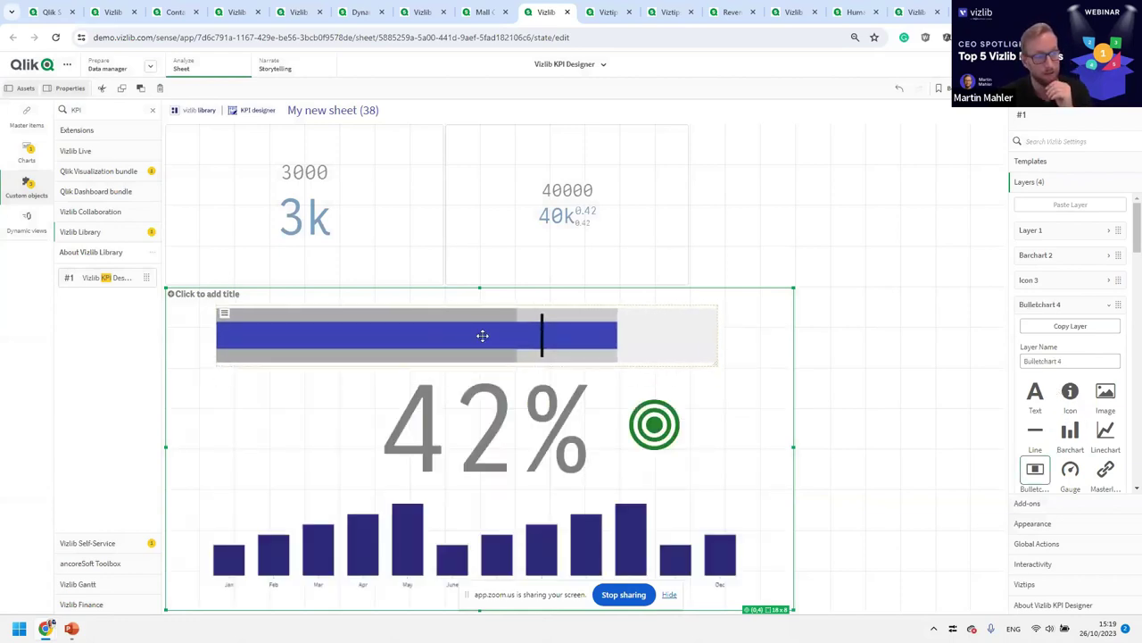
click(681, 434)
click(553, 441)
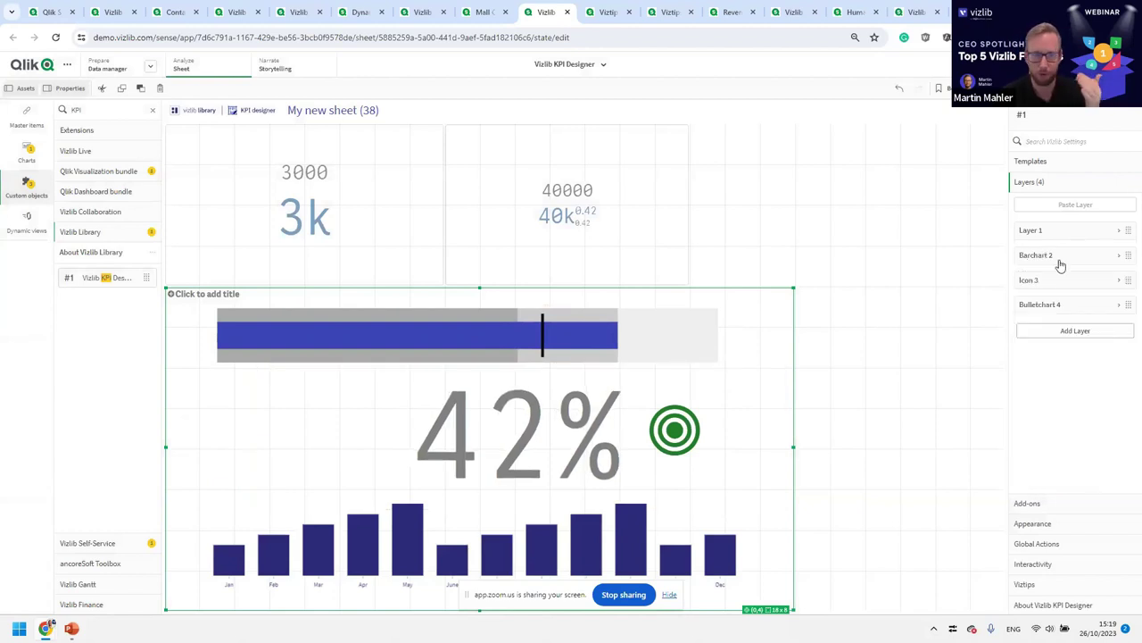
- Add an Icon Bar layer left of the 42% and set its Progress to 42
click(1057, 330)
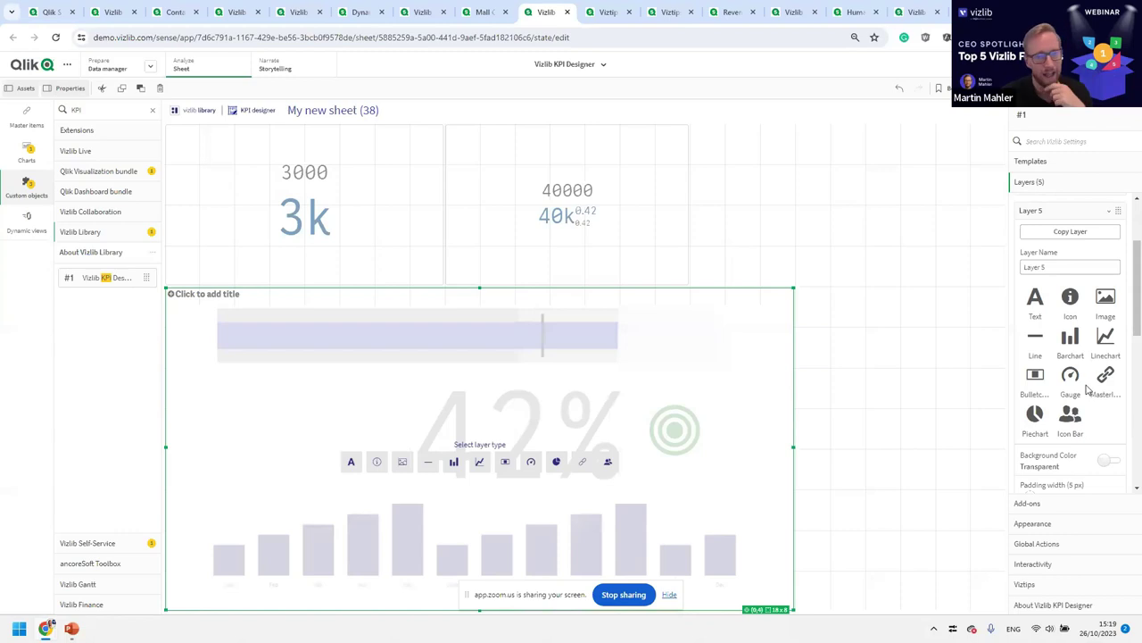
click(1070, 416)
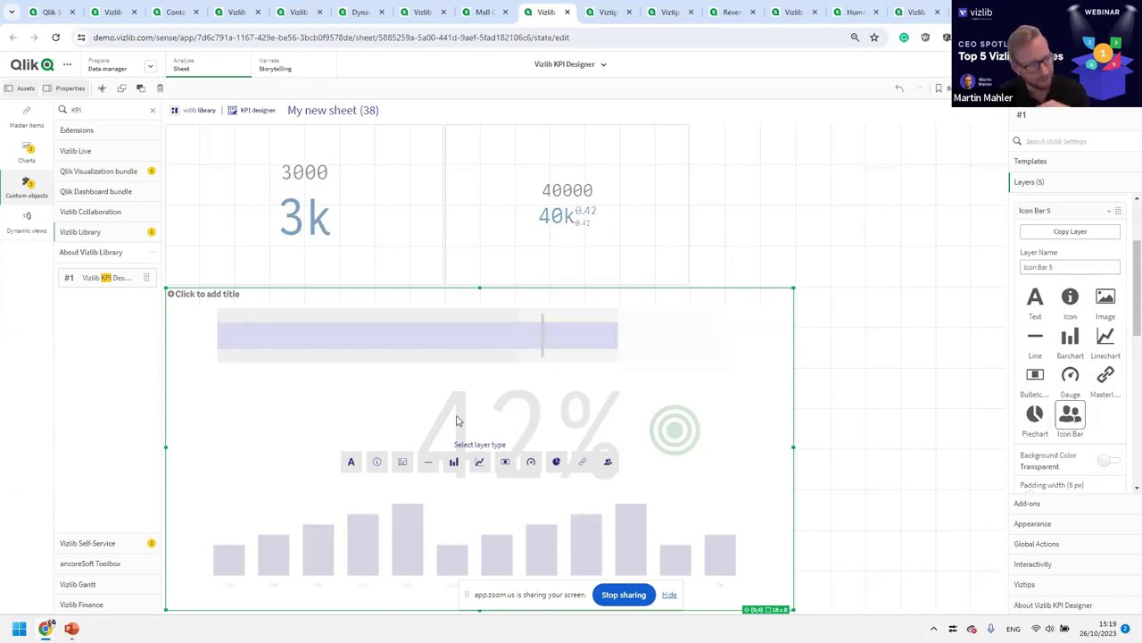
click(294, 371)
drag(303, 371, 301, 454)
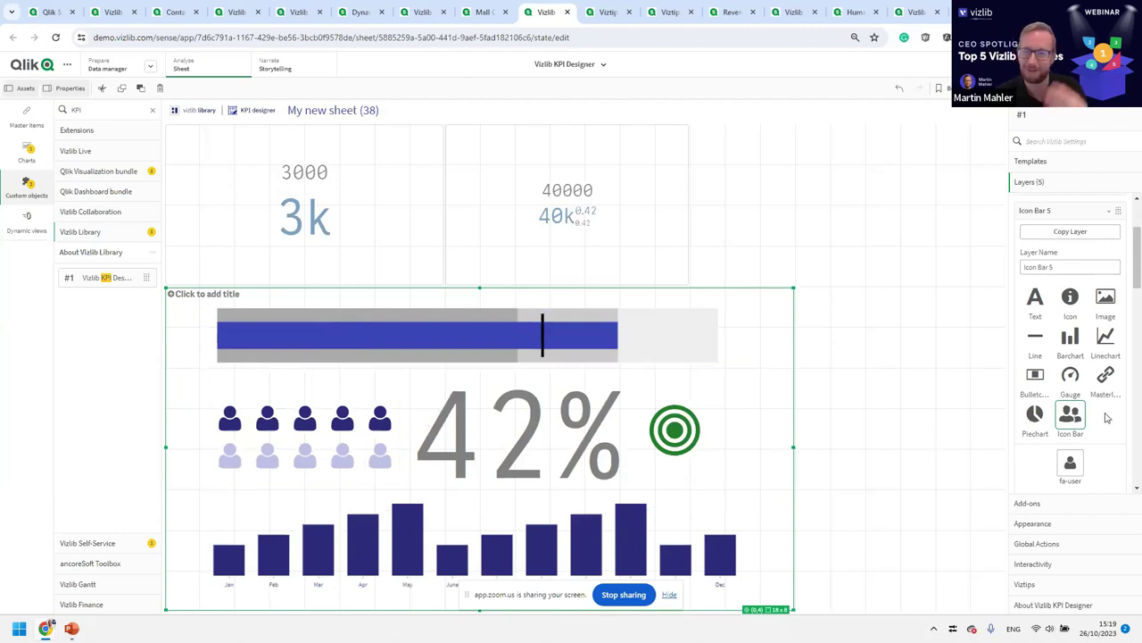
scroll(1107, 417, down, 3)
click(305, 419)
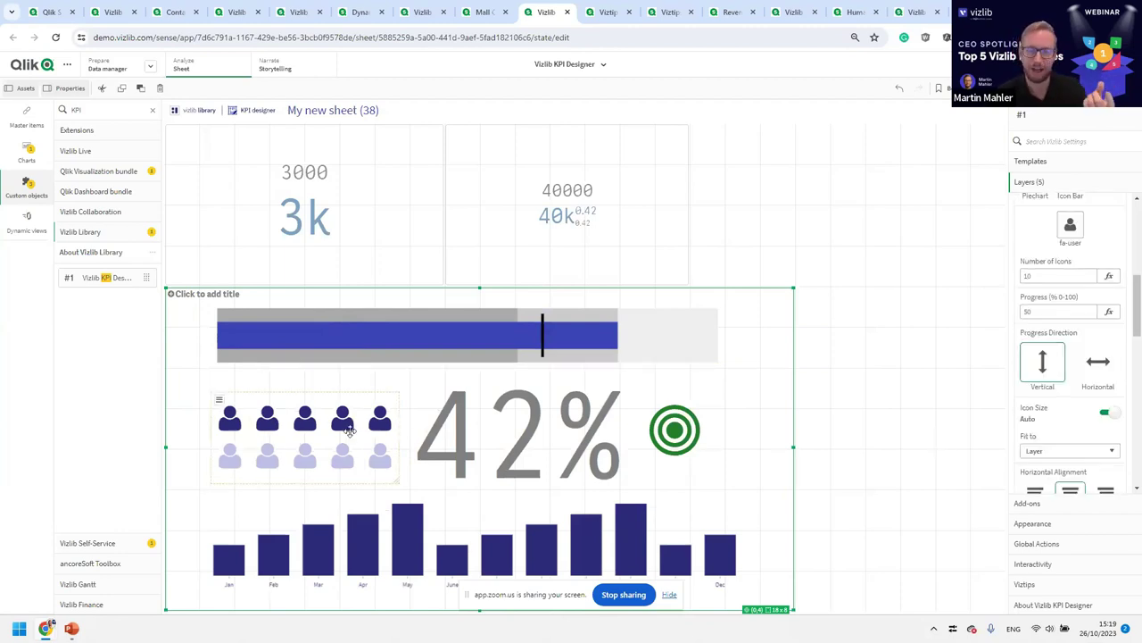
click(1065, 316)
key(BackSpace)
key(BackSpace)
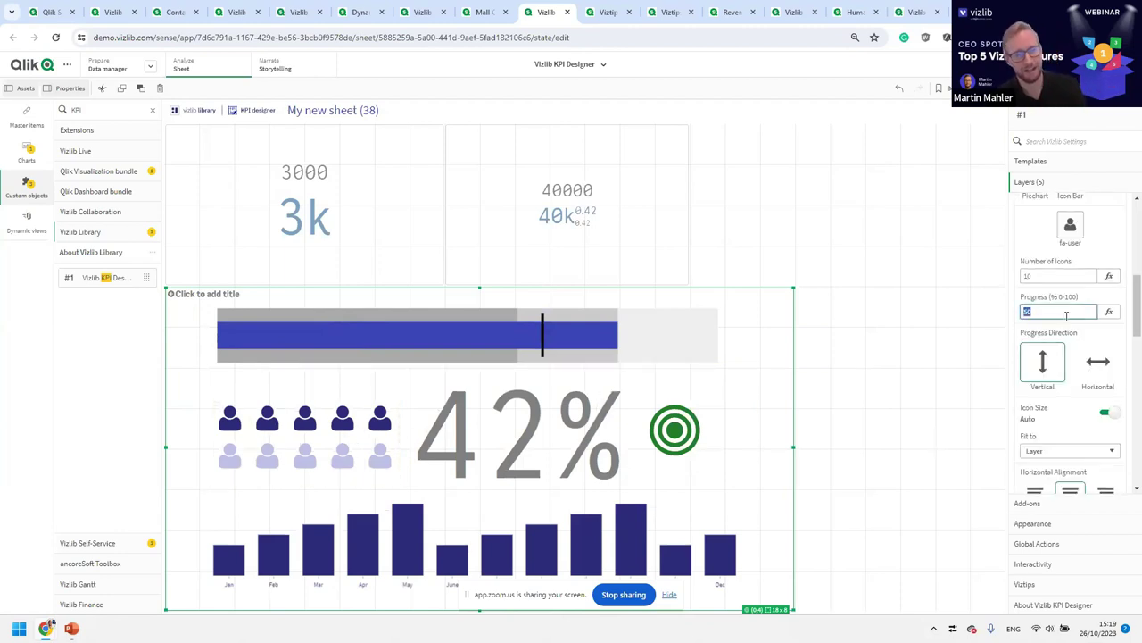
text(42)
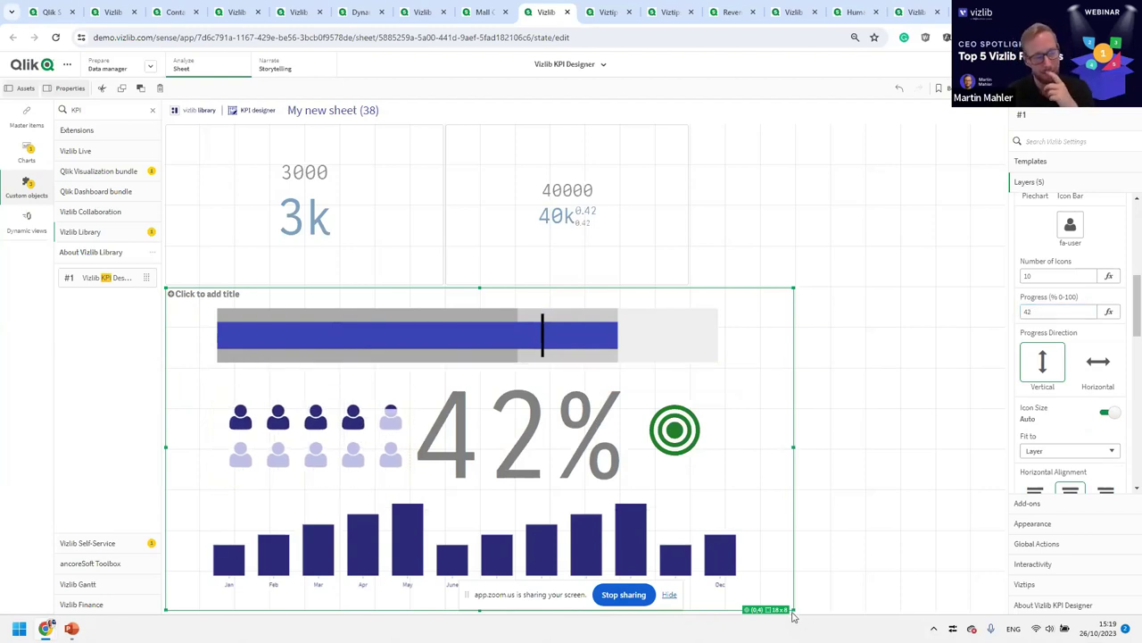
- Shrink the KPI object to about half its size
drag(792, 610, 689, 567)
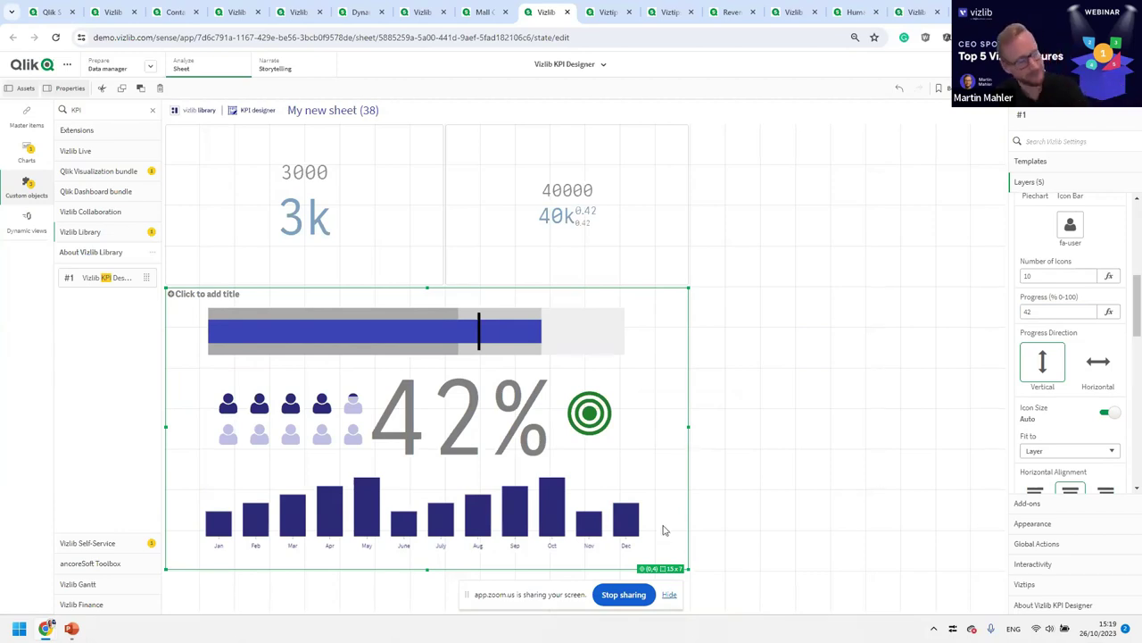
scroll(1069, 268, up, 5)
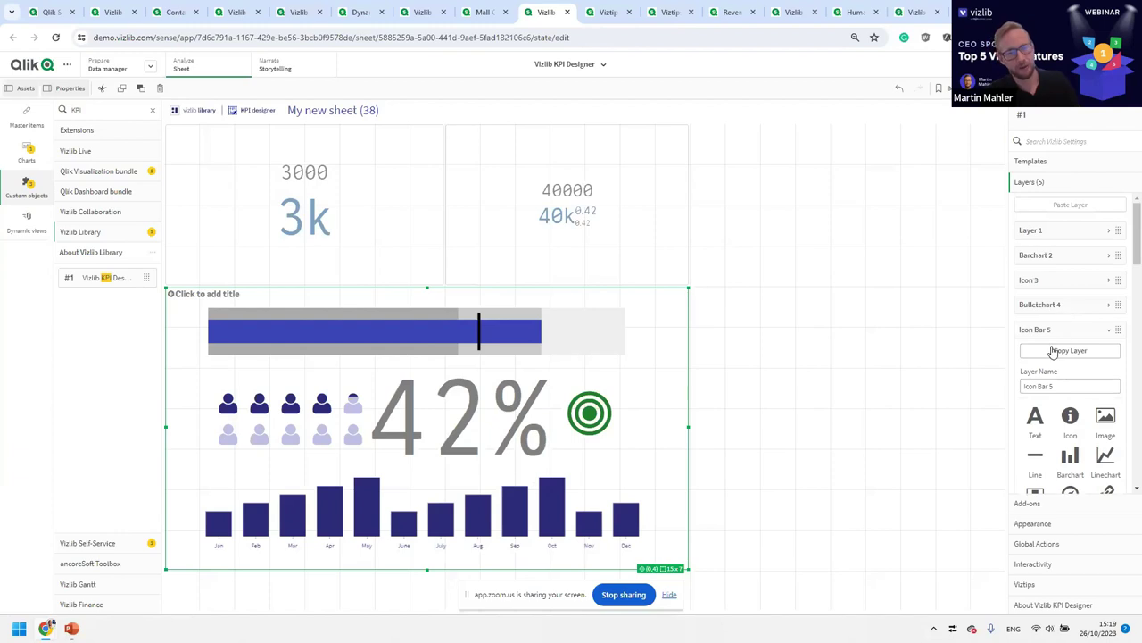
click(1053, 331)
click(1074, 355)
scroll(1107, 375, down, 4)
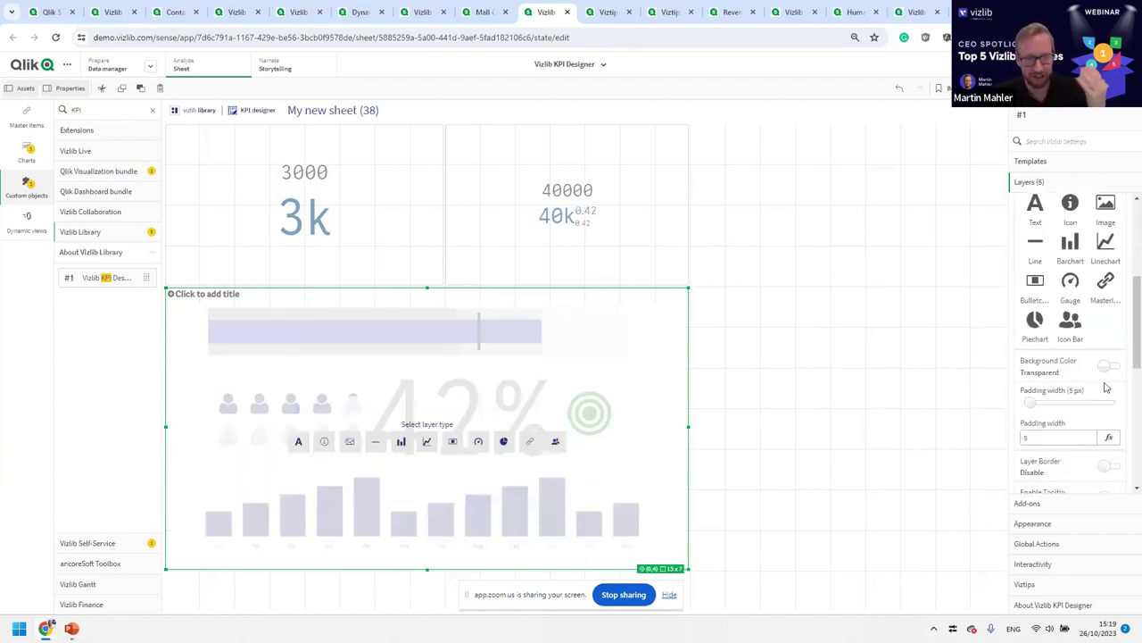
scroll(1094, 304, up, 1)
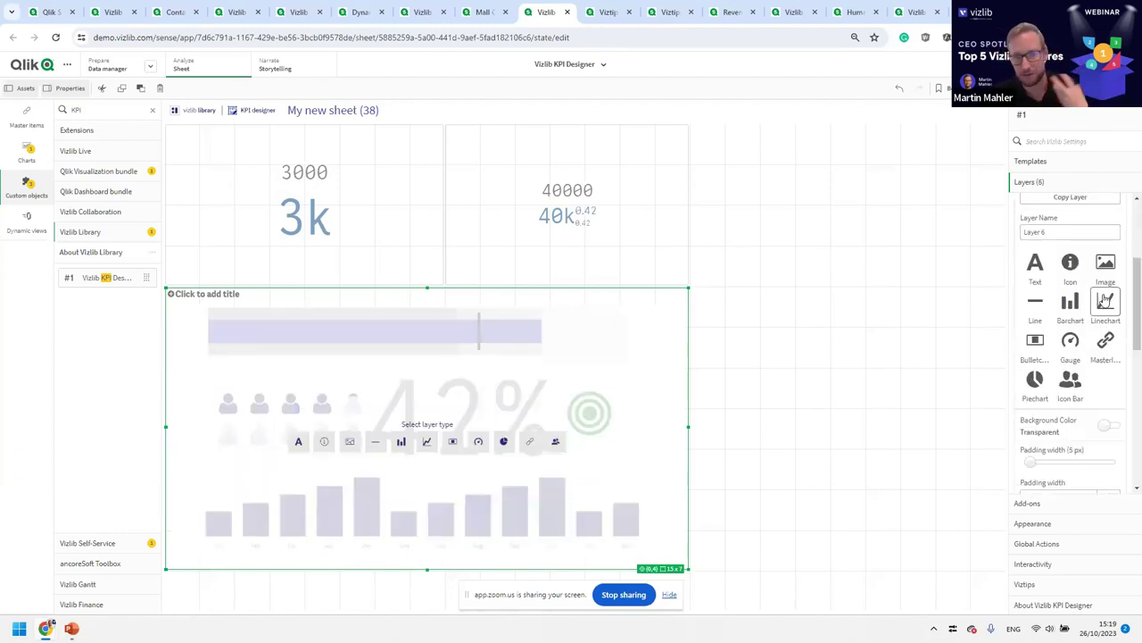
click(503, 441)
drag(219, 346, 329, 380)
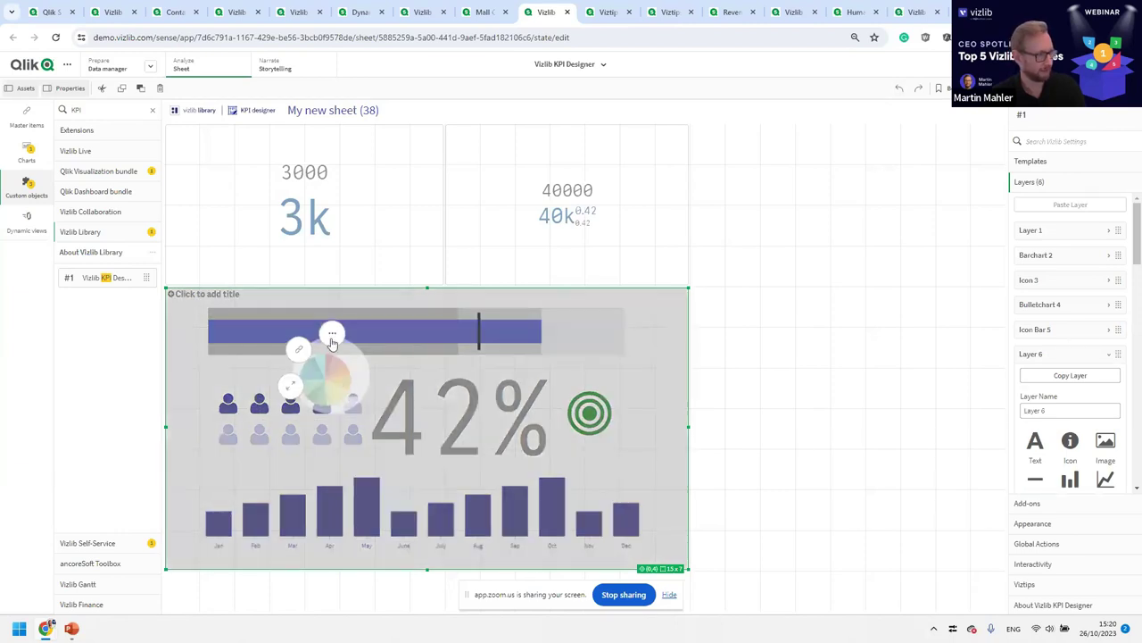
right_click(333, 381)
click(372, 276)
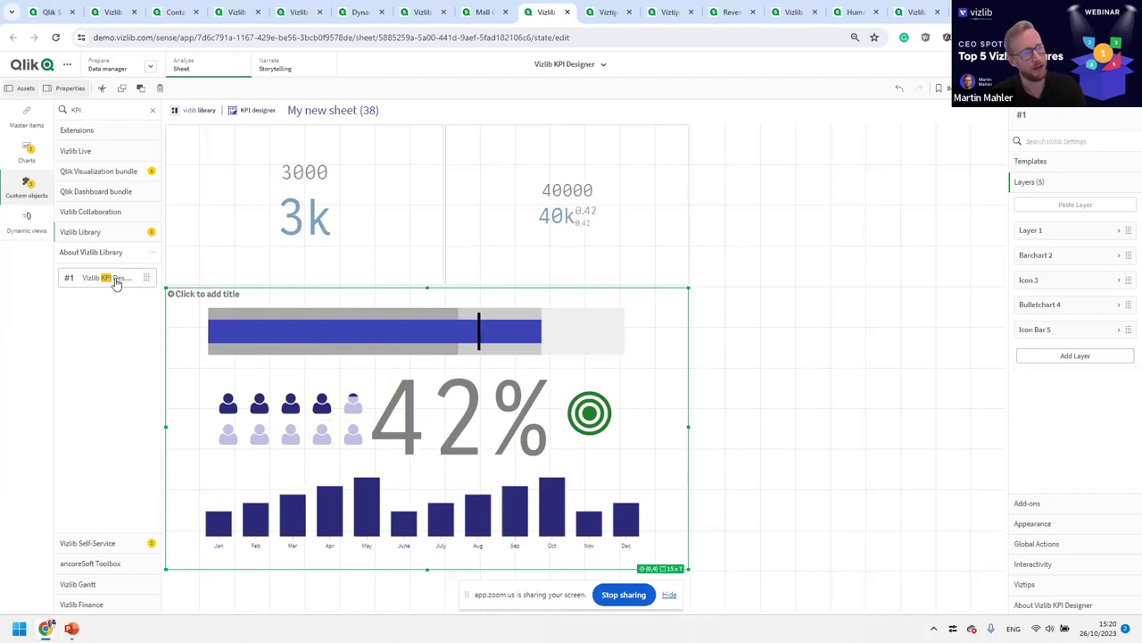
drag(109, 277, 667, 356)
- Narrow the 42% KPI and size the new KPI Designer object beside it
click(667, 356)
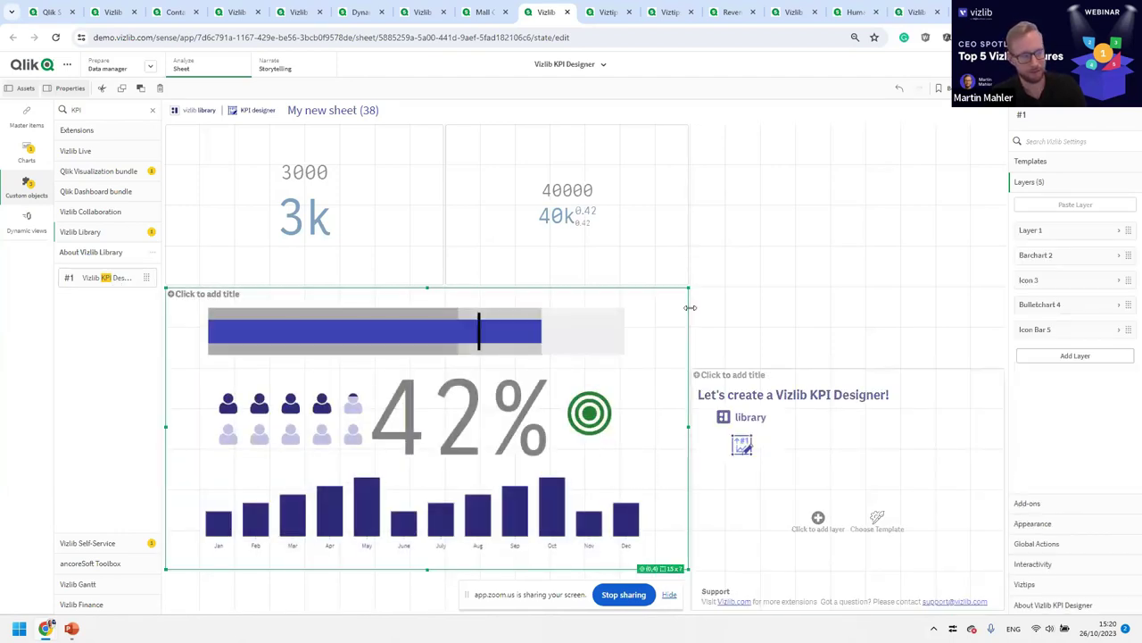
drag(688, 290, 589, 298)
click(737, 457)
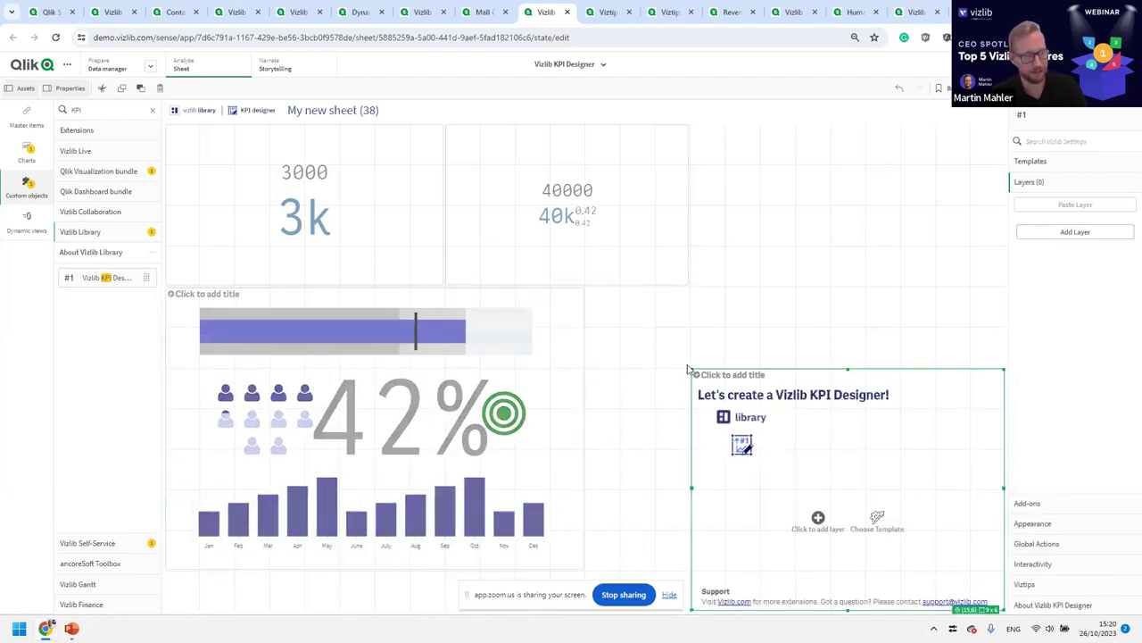
drag(692, 371, 587, 288)
drag(1010, 612, 991, 564)
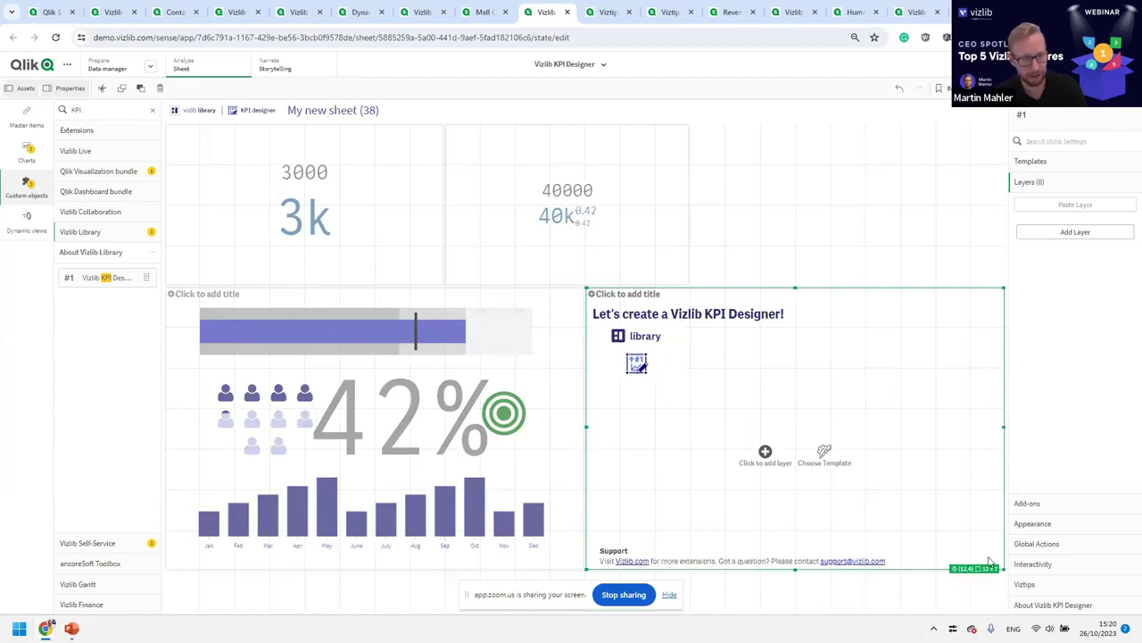
- Apply the green Product A sales-vs-costs KPI template to the new object
click(826, 461)
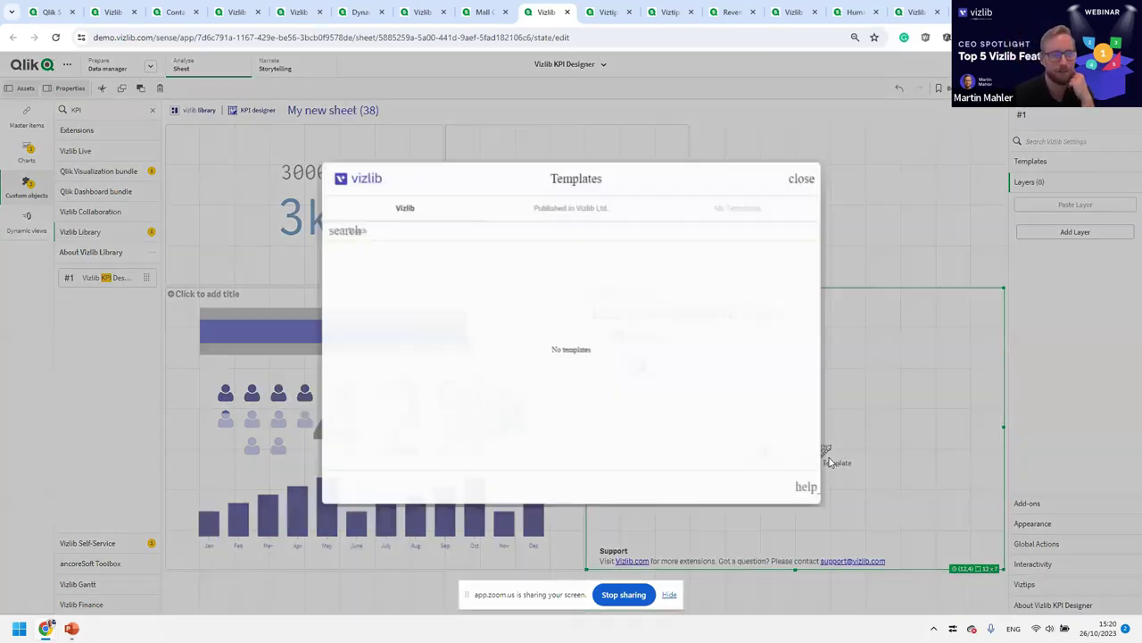
scroll(661, 324, down, 10)
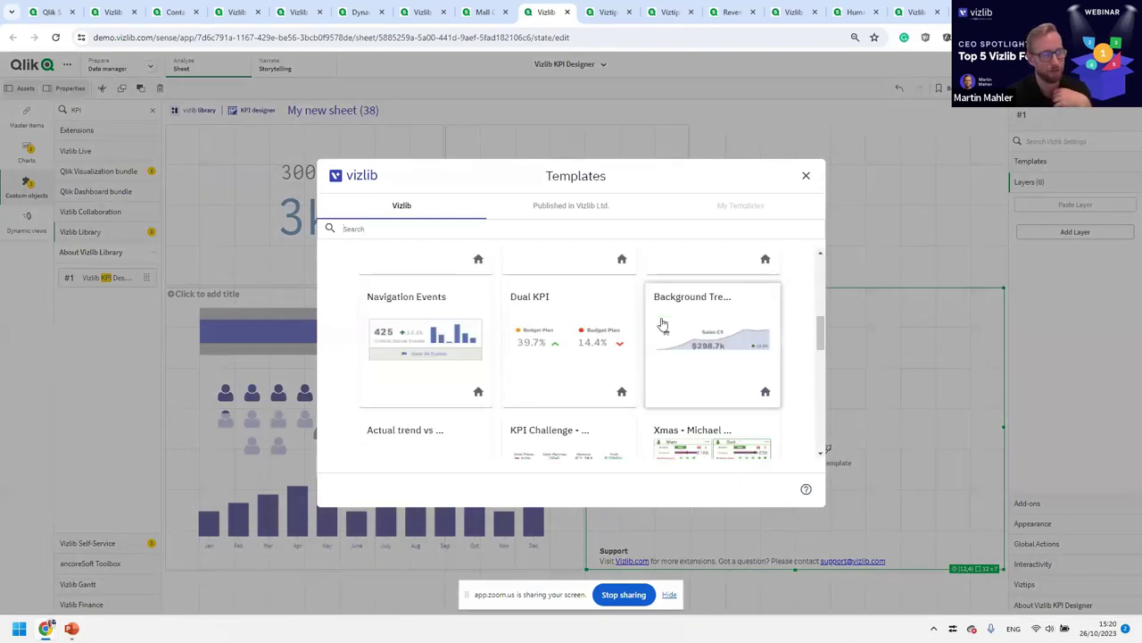
scroll(667, 331, up, 1)
scroll(428, 330, down, 2)
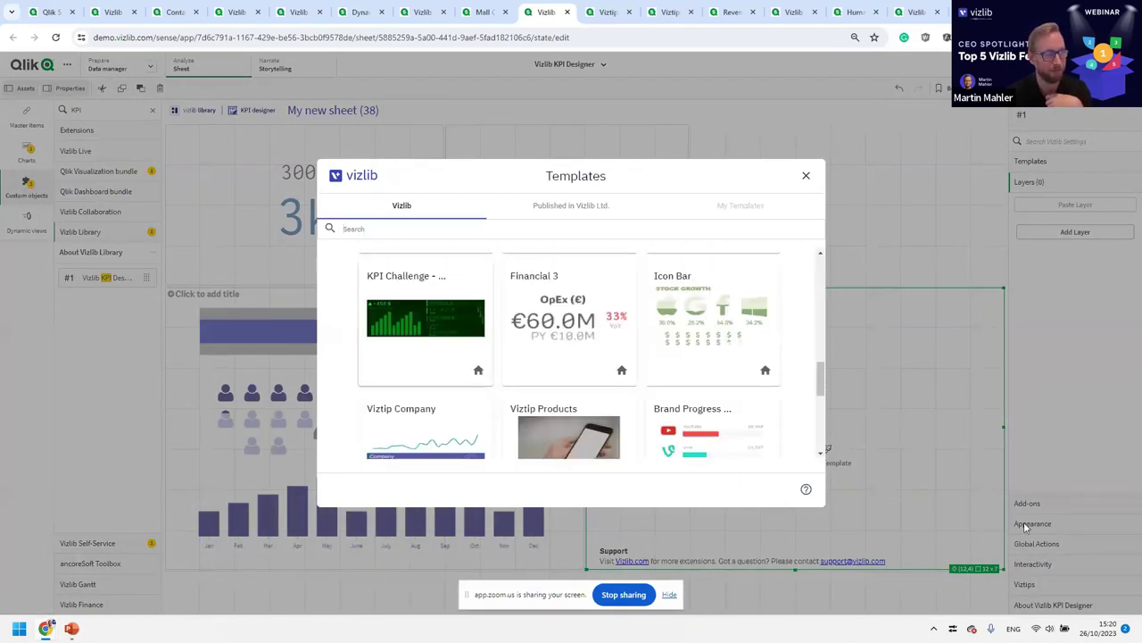
click(479, 330)
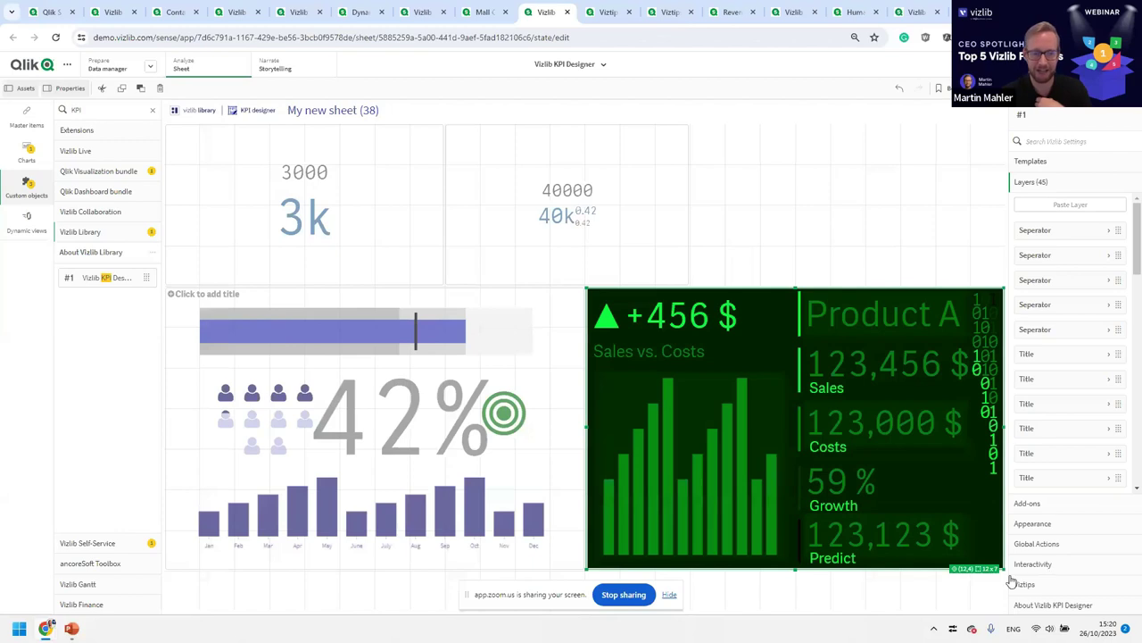
- Shorten the green Product A KPI and adjust the 42% KPI's height alongside it
drag(1001, 567, 1021, 491)
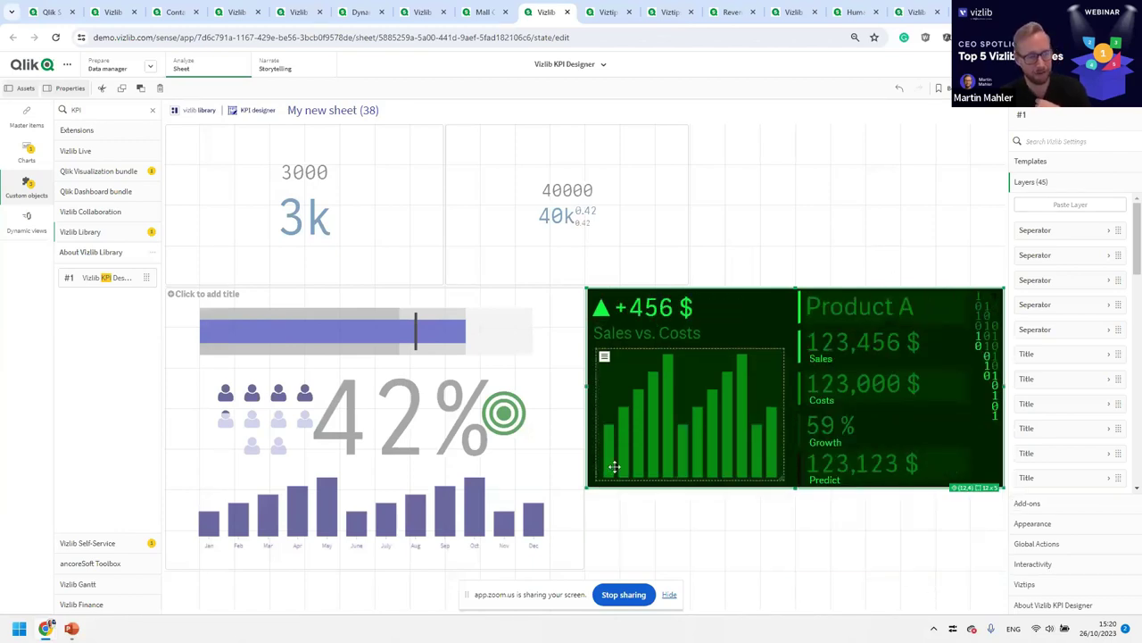
click(569, 566)
drag(584, 568, 589, 495)
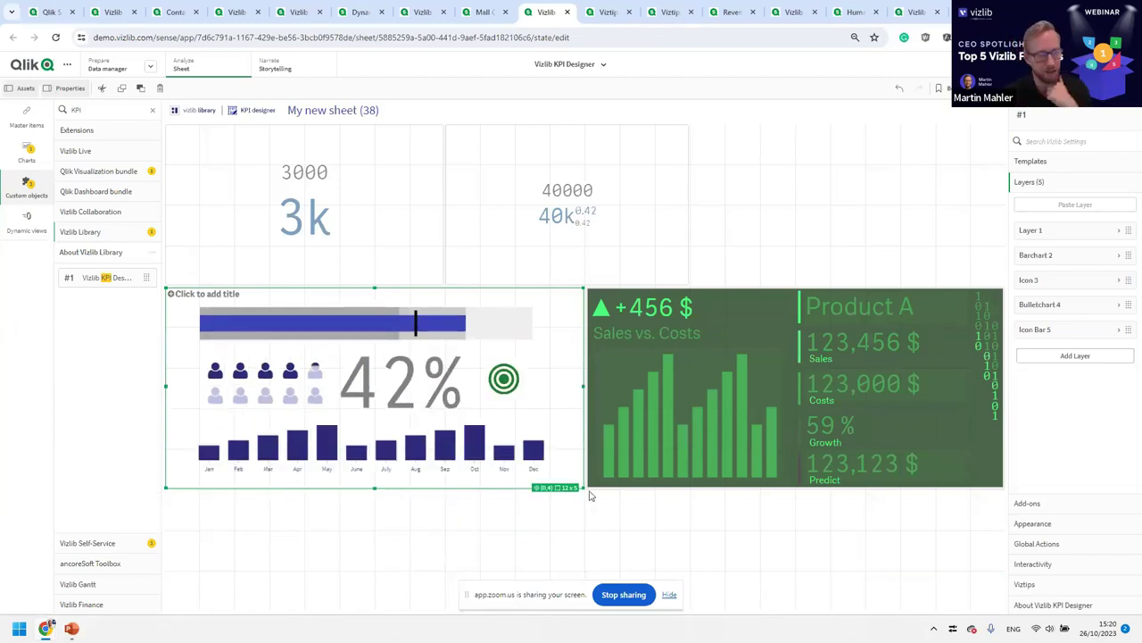
drag(584, 489, 582, 514)
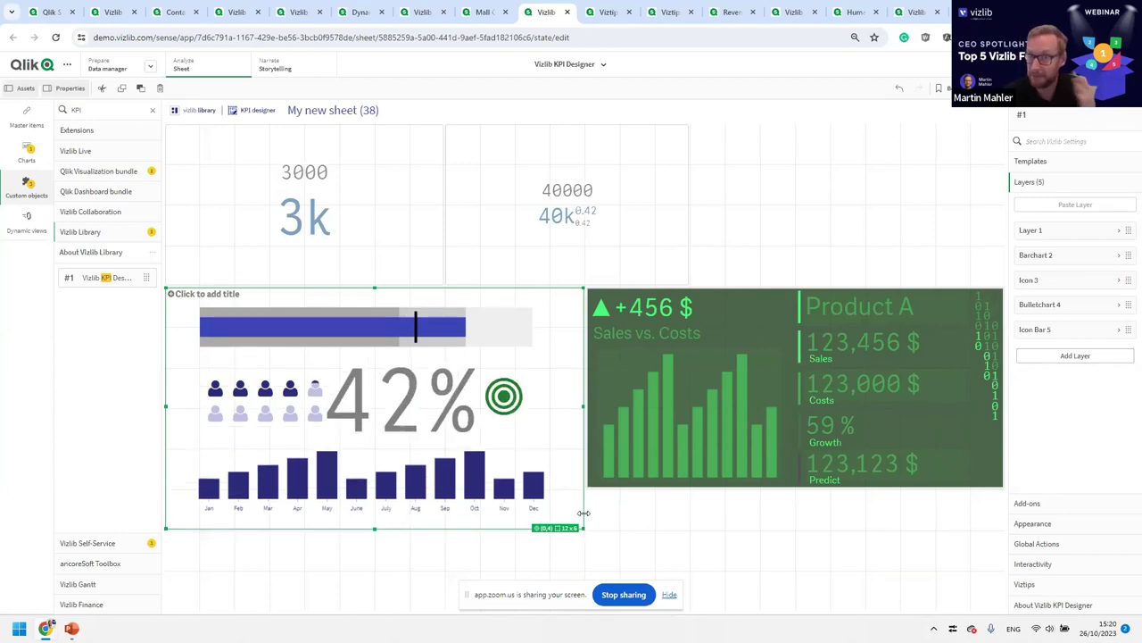
click(401, 401)
- Add a Selection in Field click action to the 42% KPI
scroll(1067, 395, down, 3)
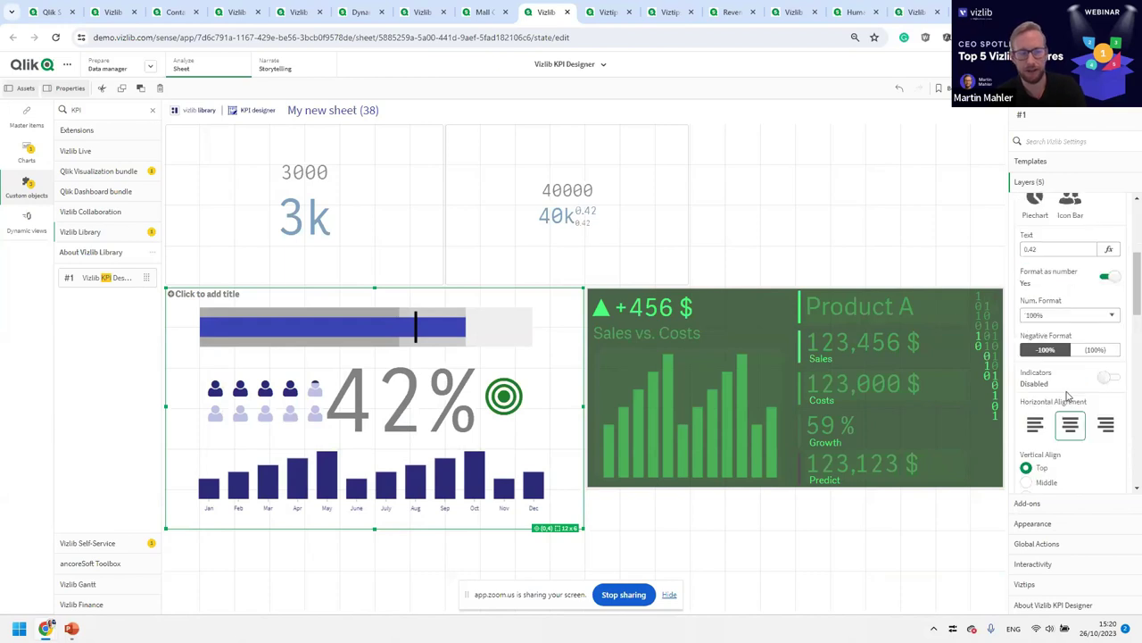
scroll(1066, 395, down, 6)
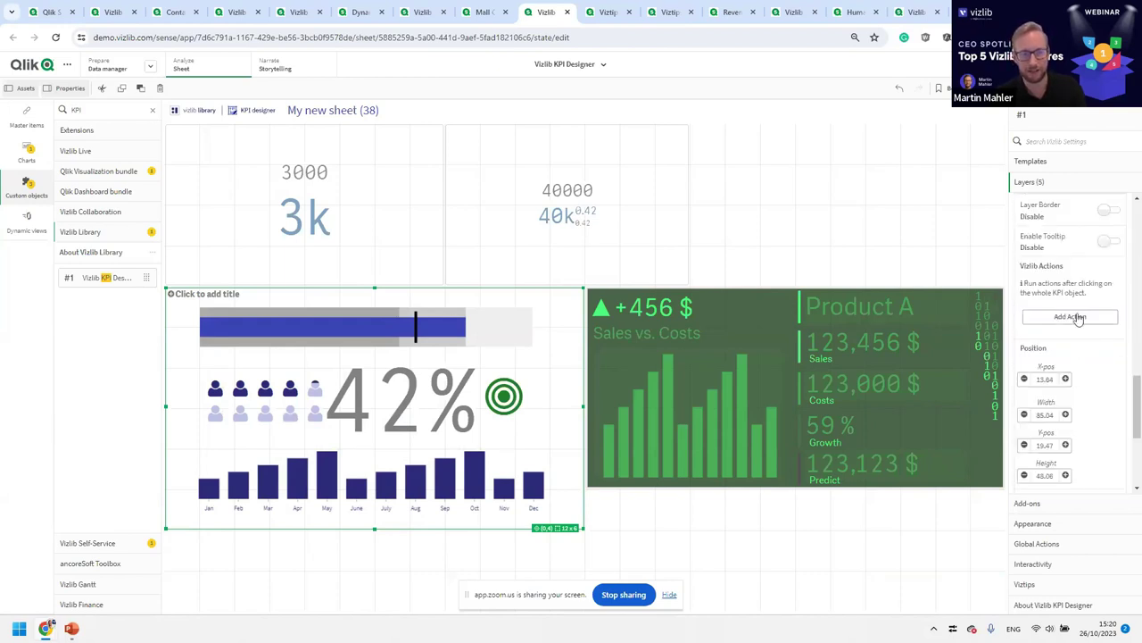
click(1074, 317)
click(1070, 348)
click(1067, 365)
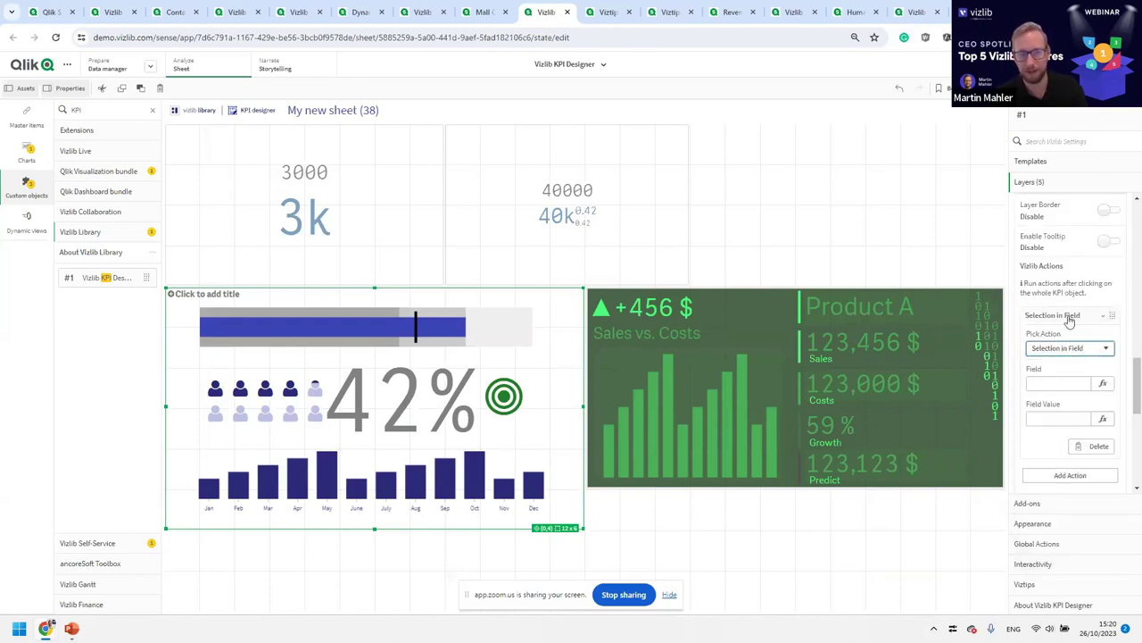
click(1075, 320)
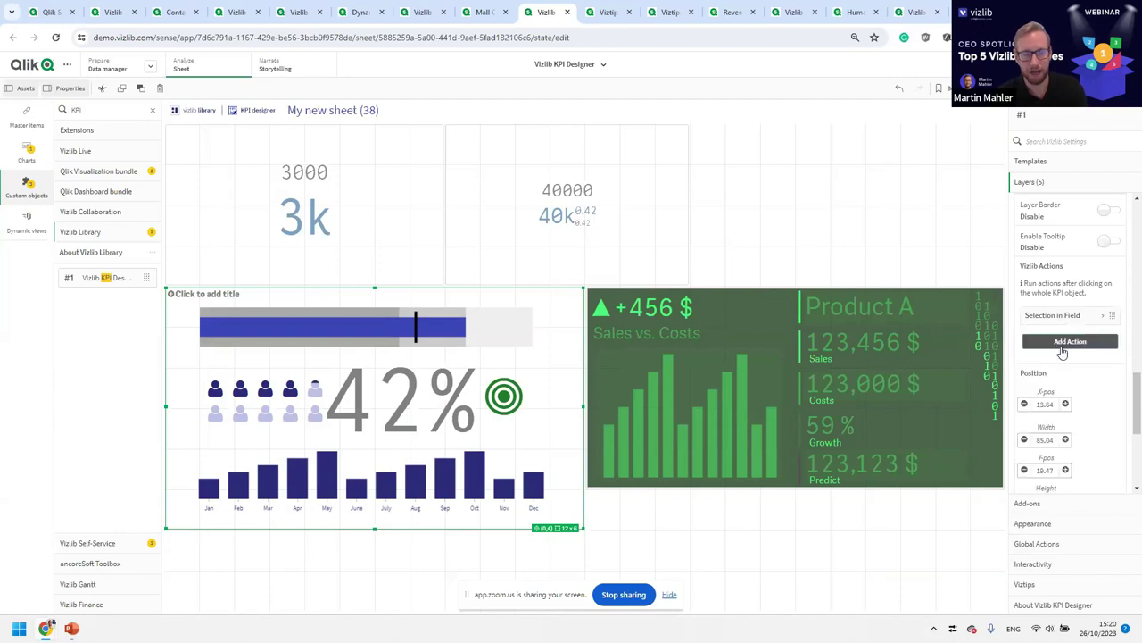
- Add a second Activate Sheet action, then finish editing to view the sheet
click(1070, 342)
click(1067, 373)
click(1058, 522)
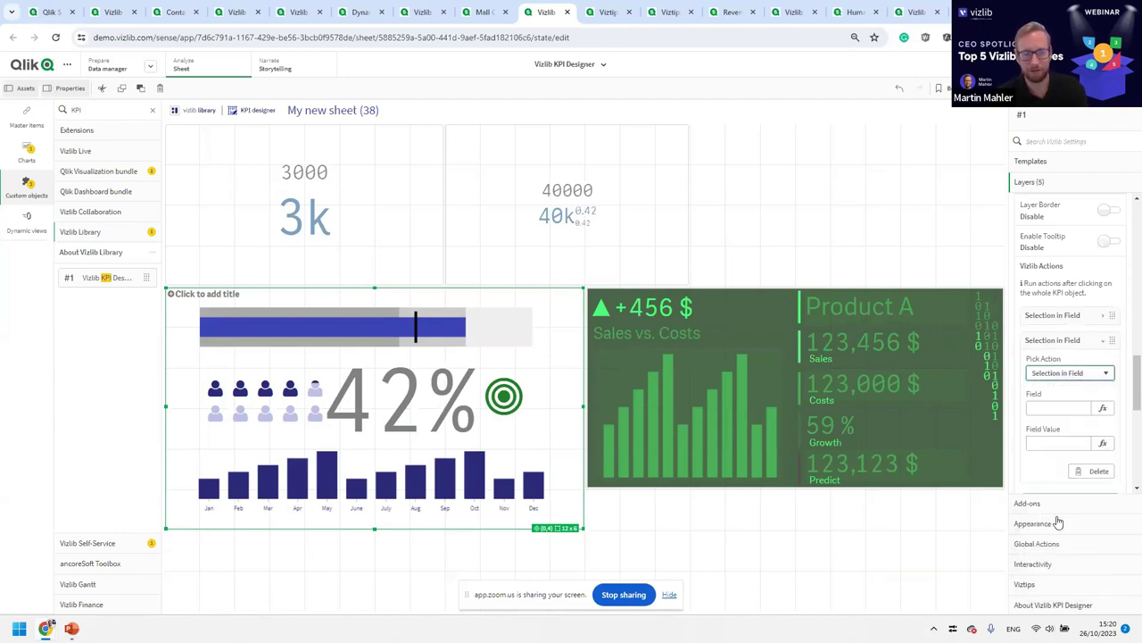
click(1070, 373)
click(1074, 403)
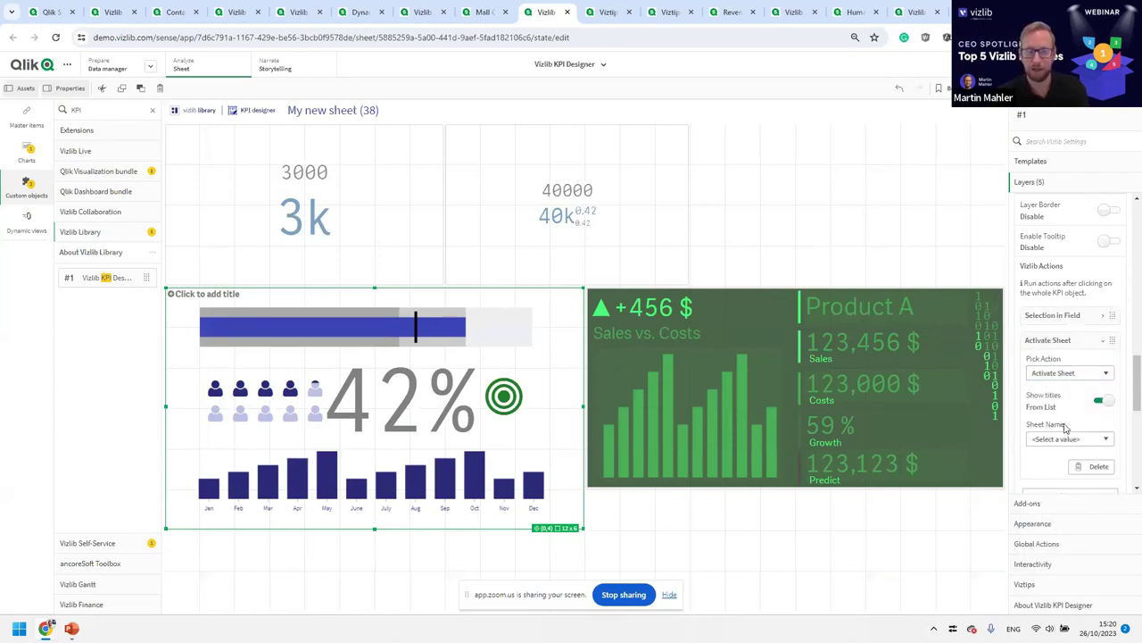
click(1067, 438)
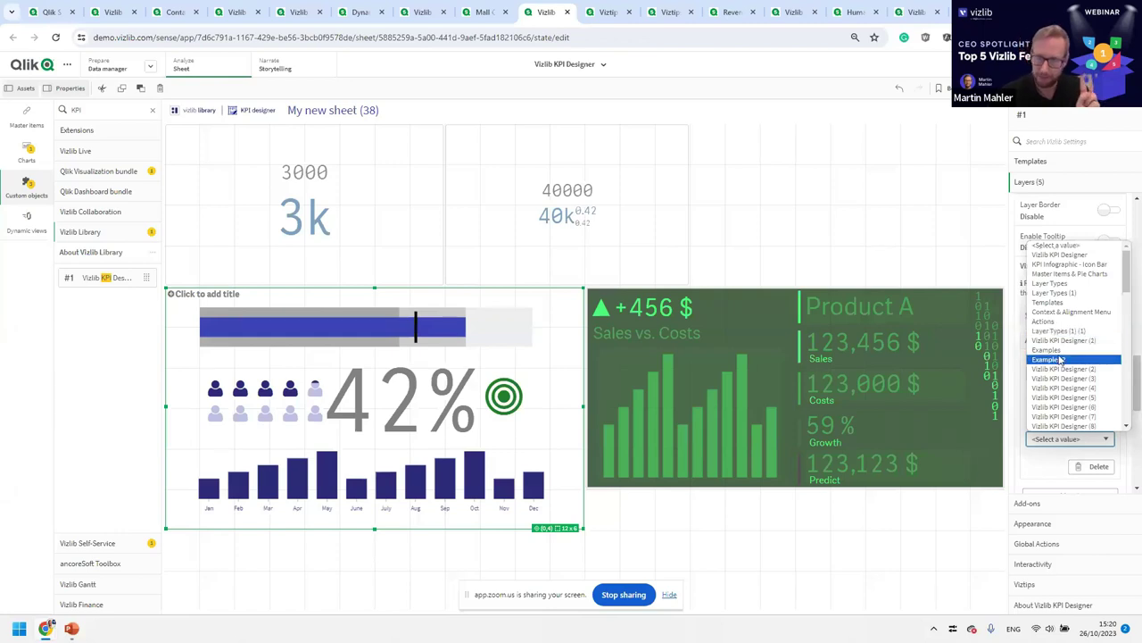
click(1108, 114)
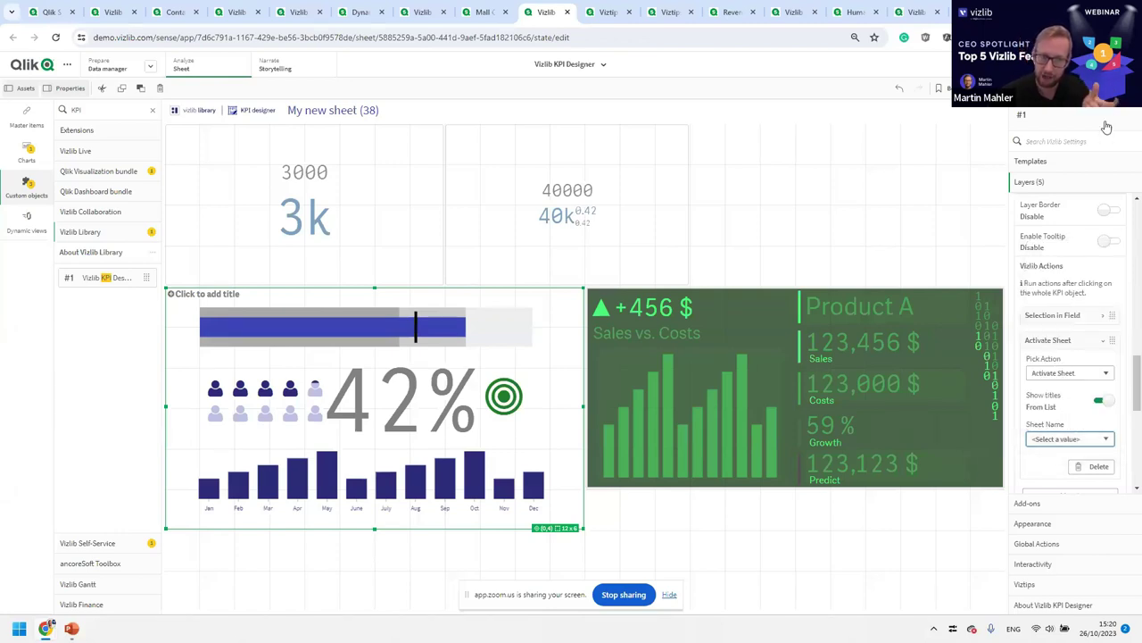
click(1080, 88)
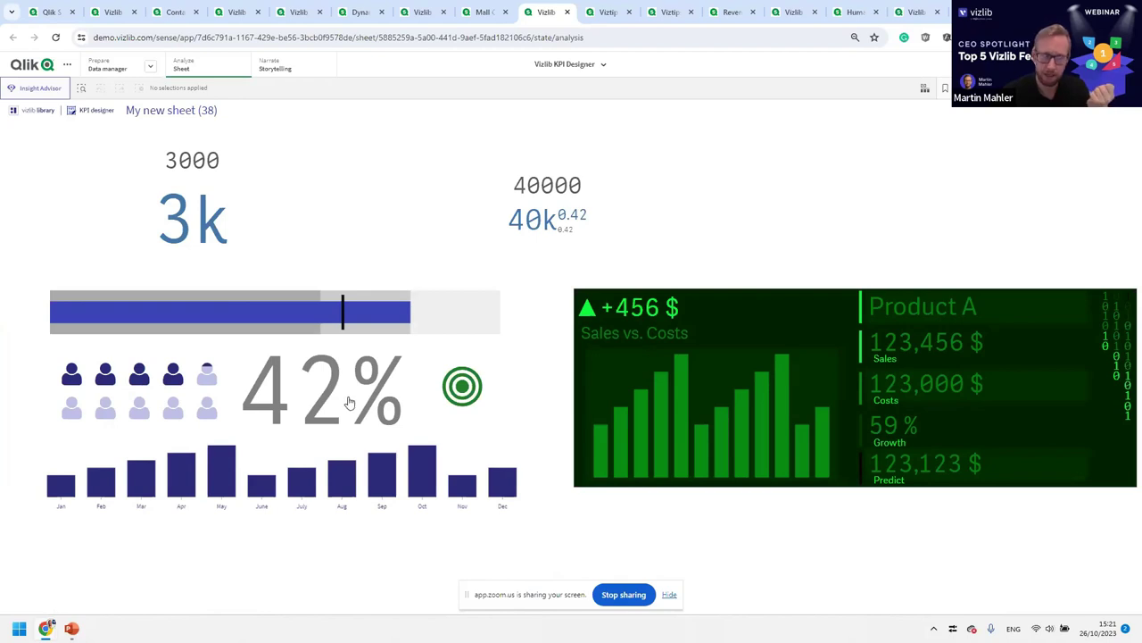
- Move to the Examples 2 sheet with Ctrl+Left
key(ctrl+Left)
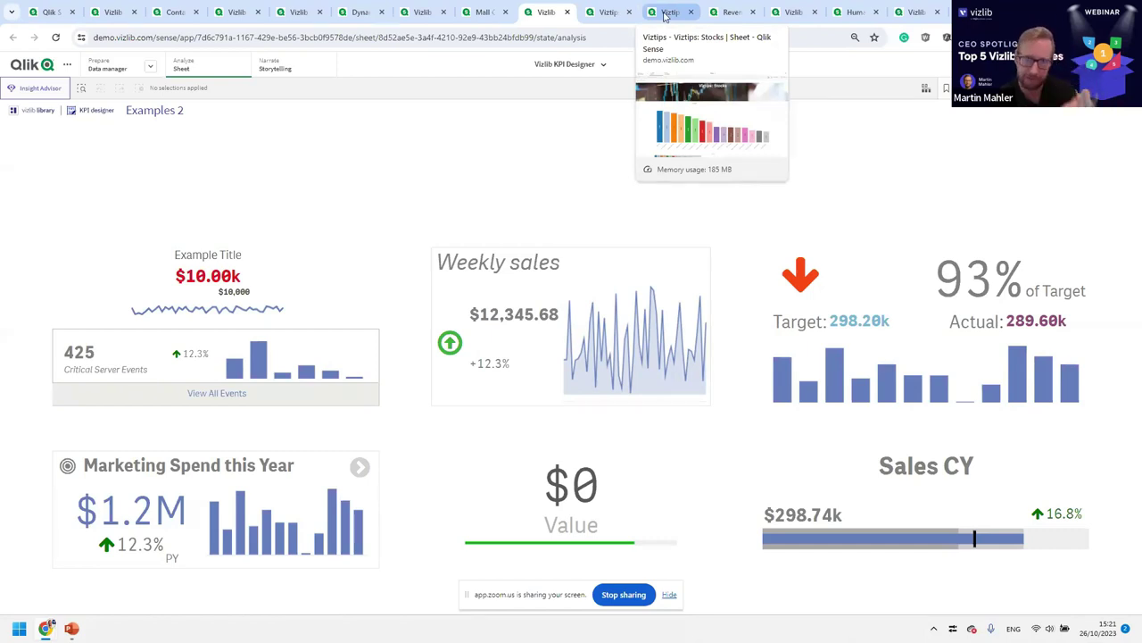
- Switch to the Viztips: Stocks app and show a bar's tooltip
click(665, 15)
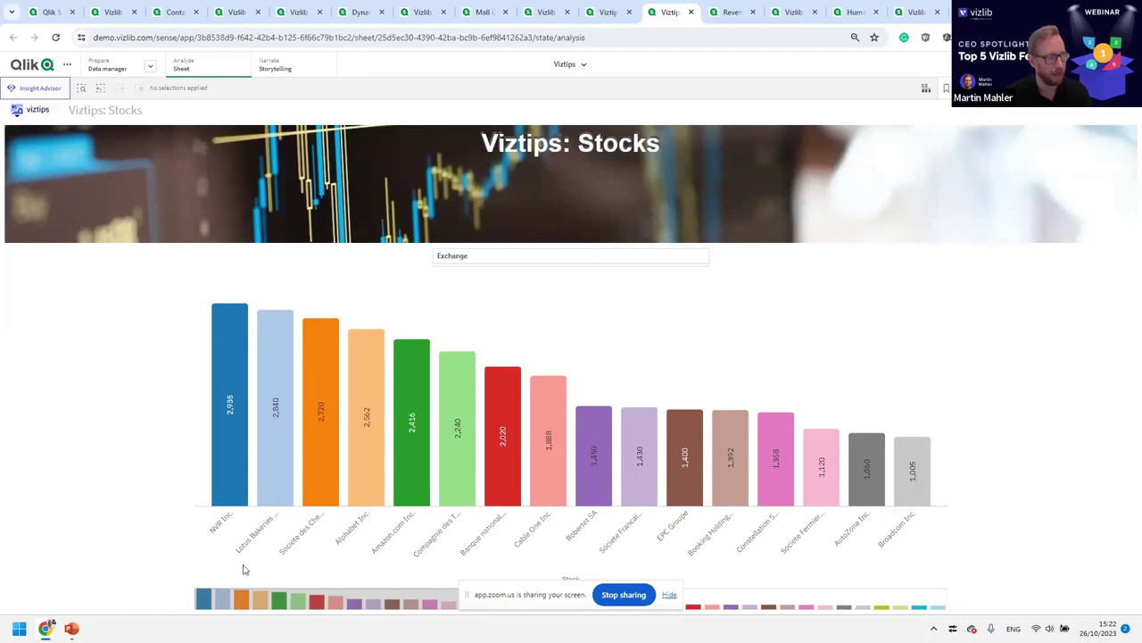
mouse_move(366, 482)
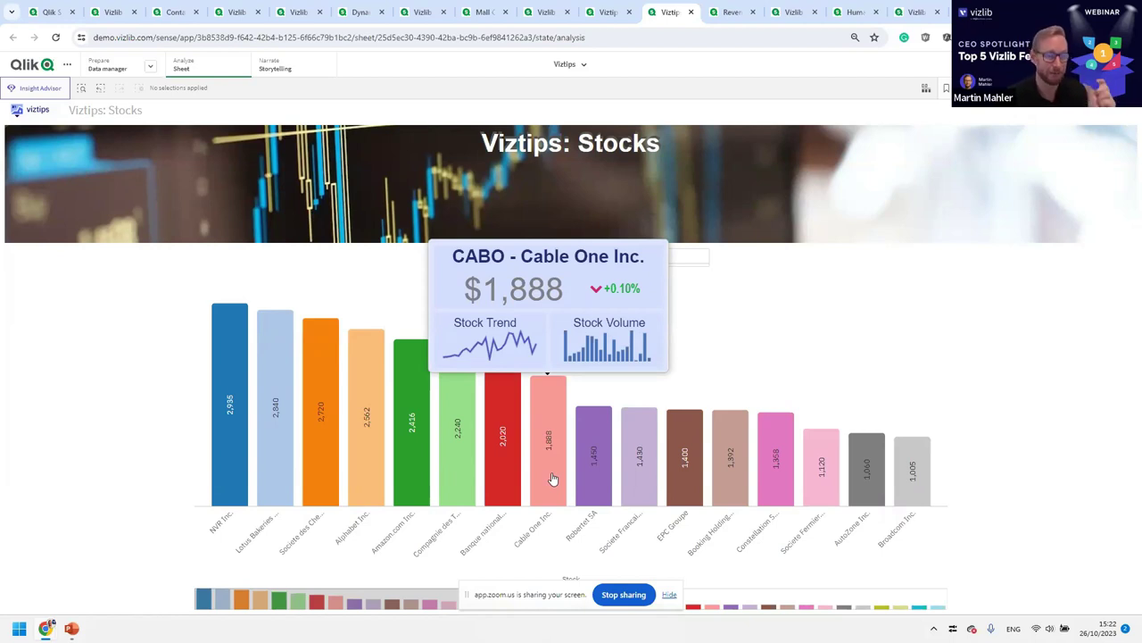
- In the Consumer Sales app, duplicate the KPI for combo sheet for editing
click(616, 12)
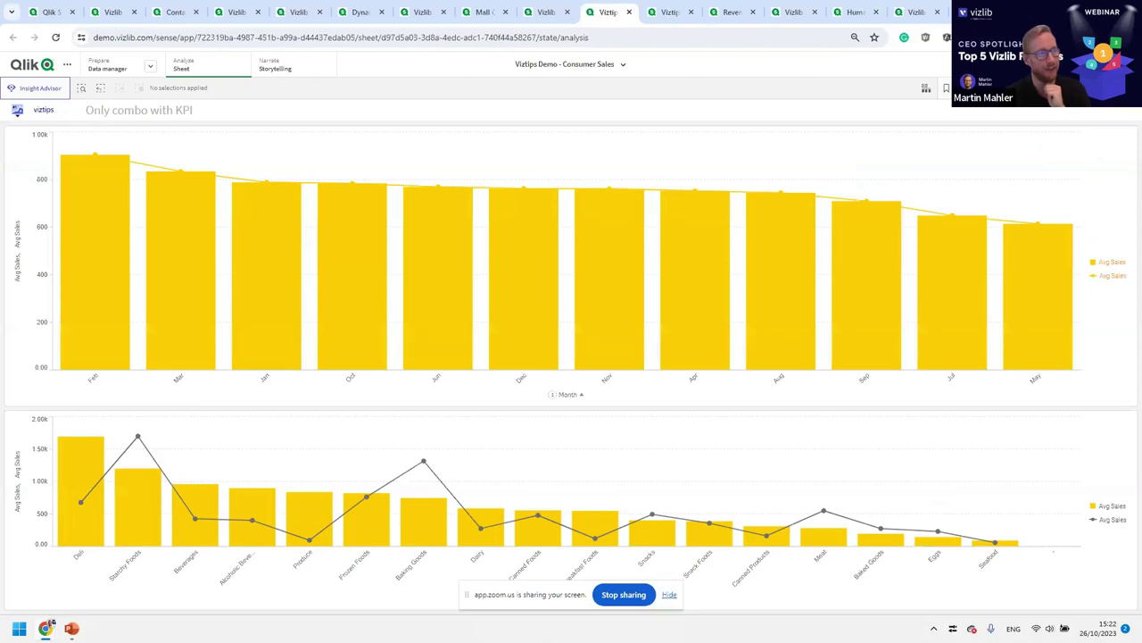
click(1126, 87)
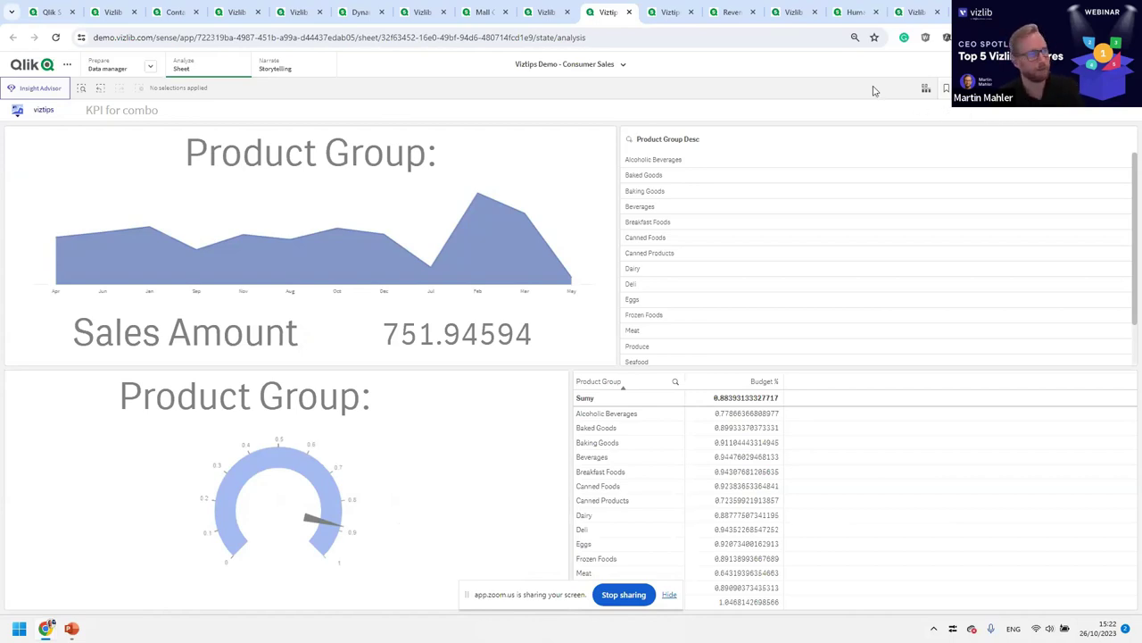
key(ctrl+e)
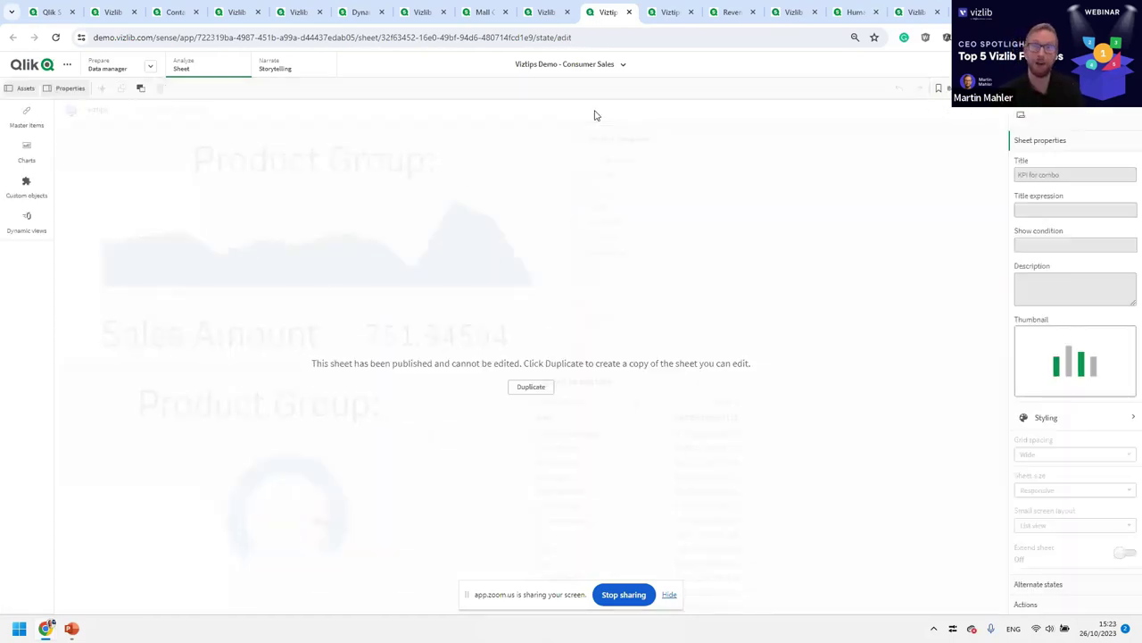
click(535, 388)
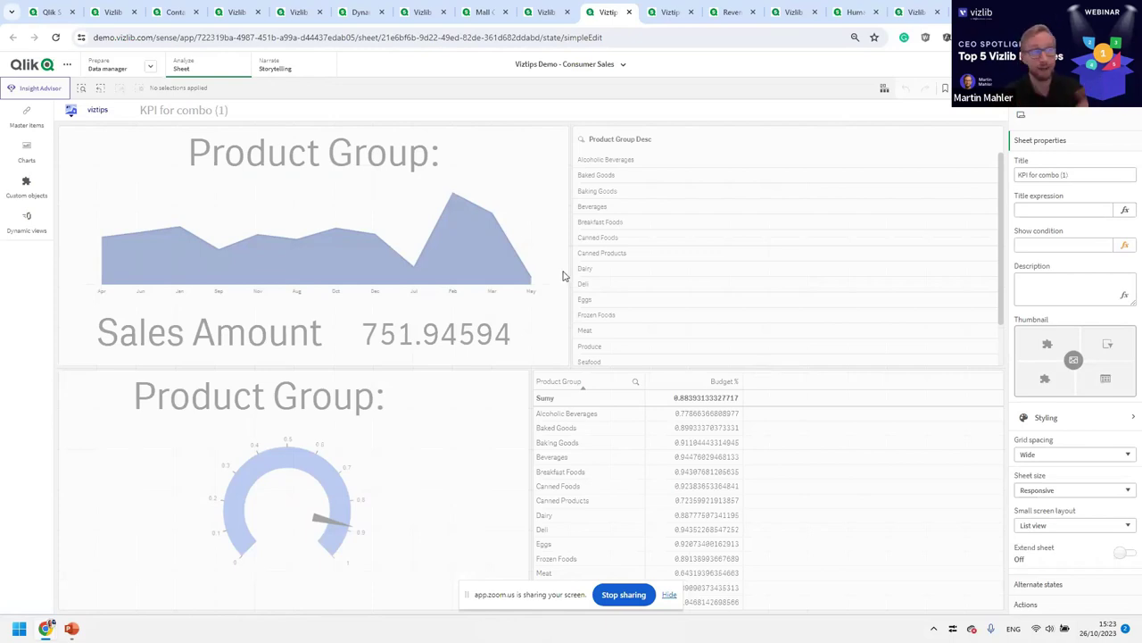
- Unlink the line-chart KPI from its master visualization
click(551, 224)
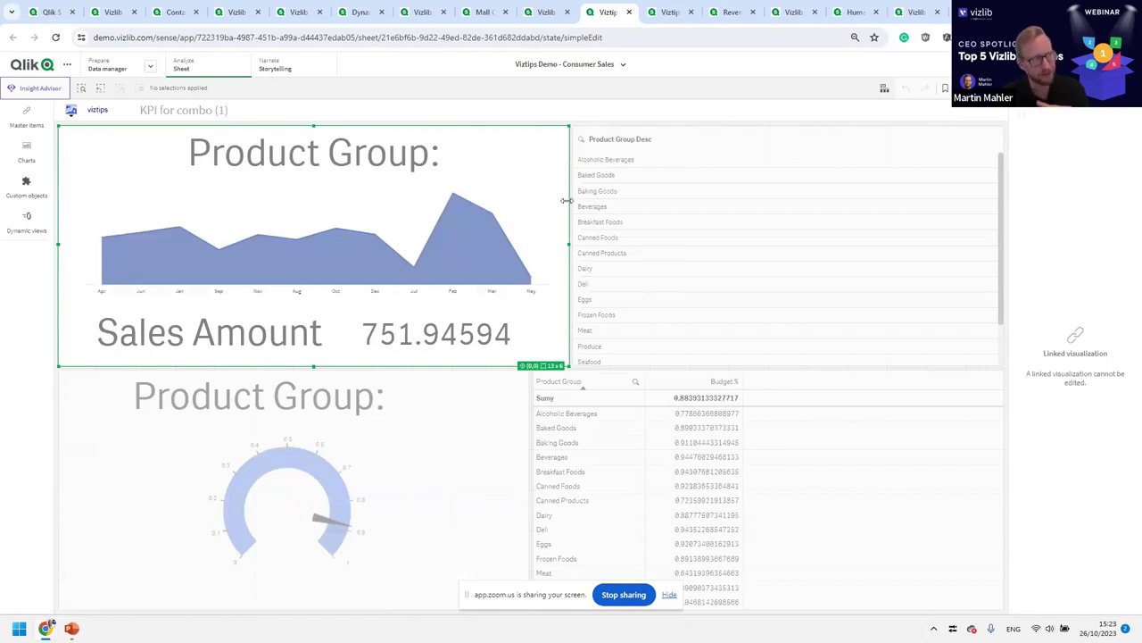
click(553, 170)
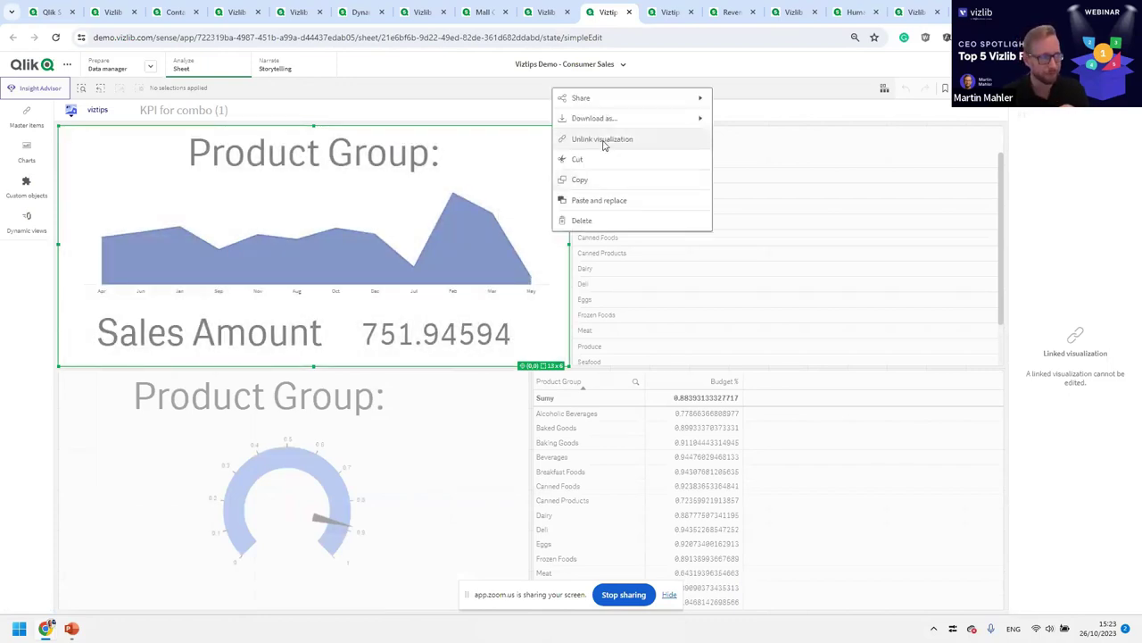
click(604, 140)
click(684, 352)
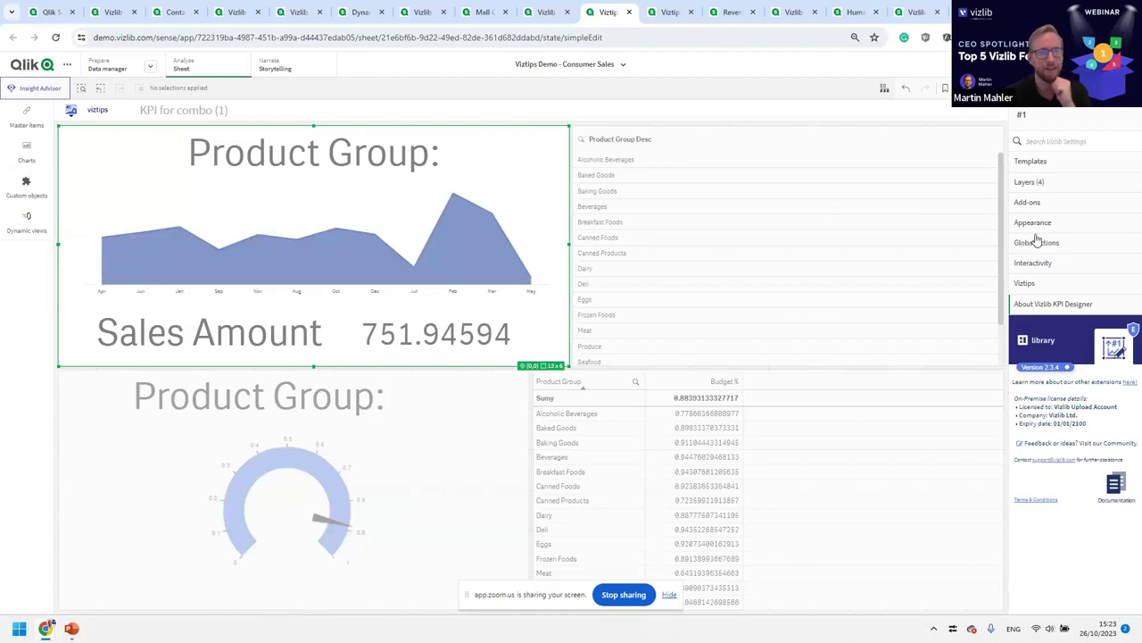
- Review the KPI's layers and Layer 1 text expression, then filter to the Eggs product group
click(1038, 185)
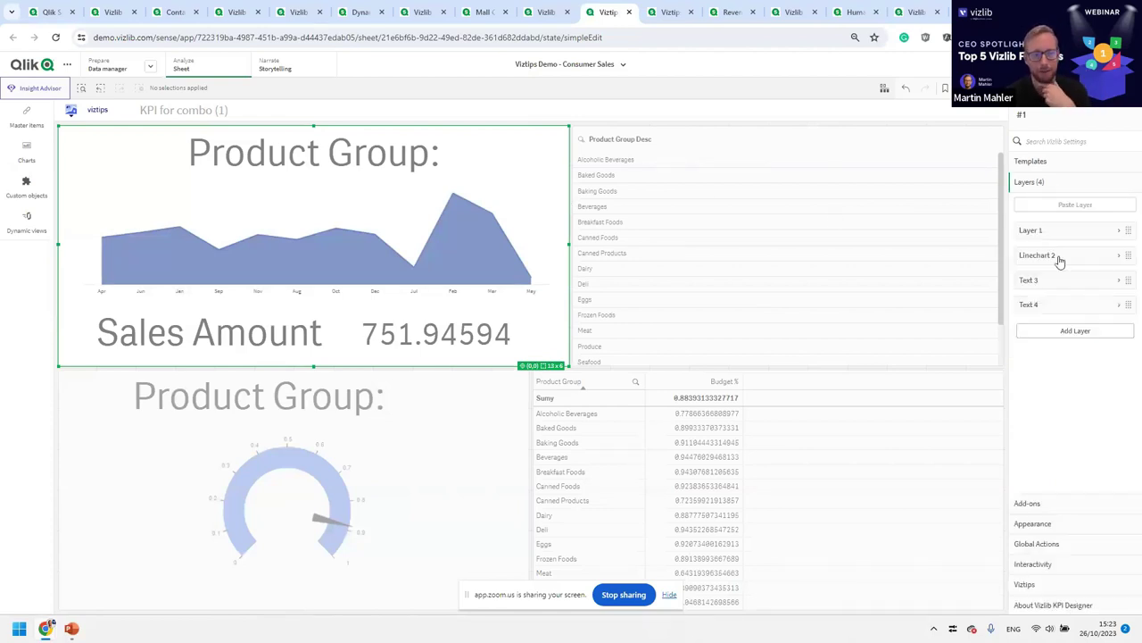
click(1040, 304)
scroll(1062, 312, down, 3)
scroll(1069, 321, up, 5)
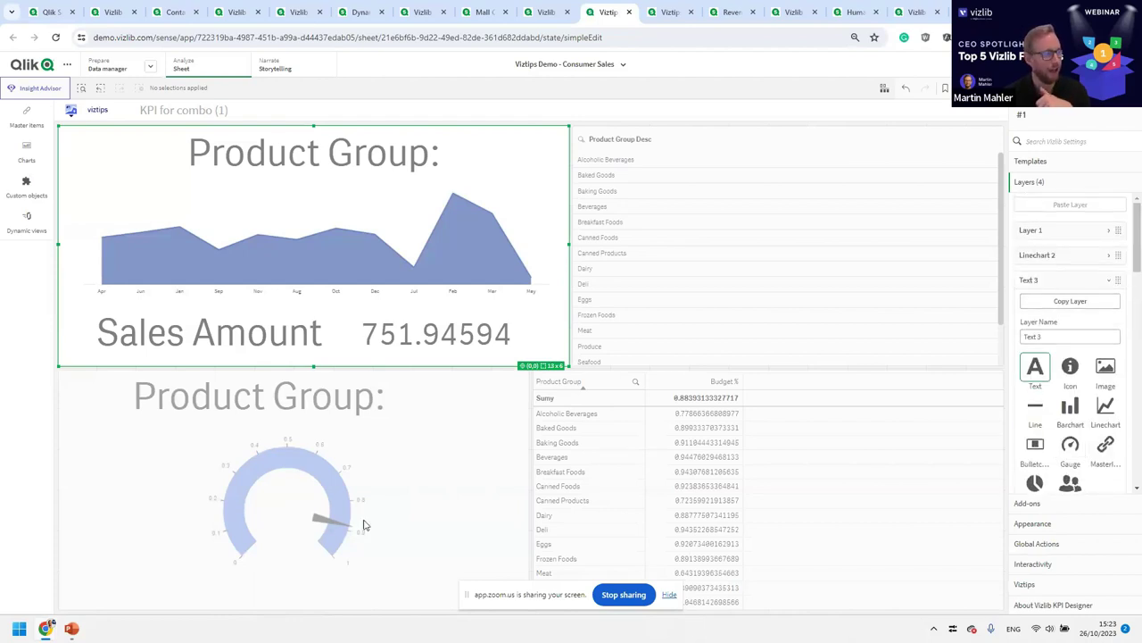
click(1087, 237)
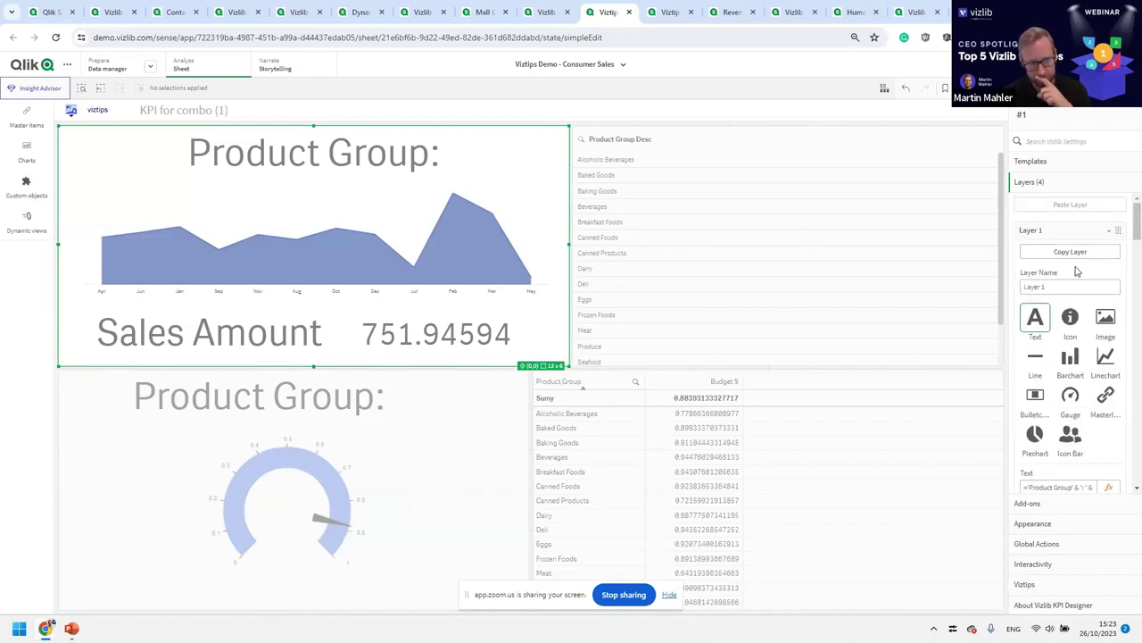
scroll(1071, 366, down, 1)
click(1109, 430)
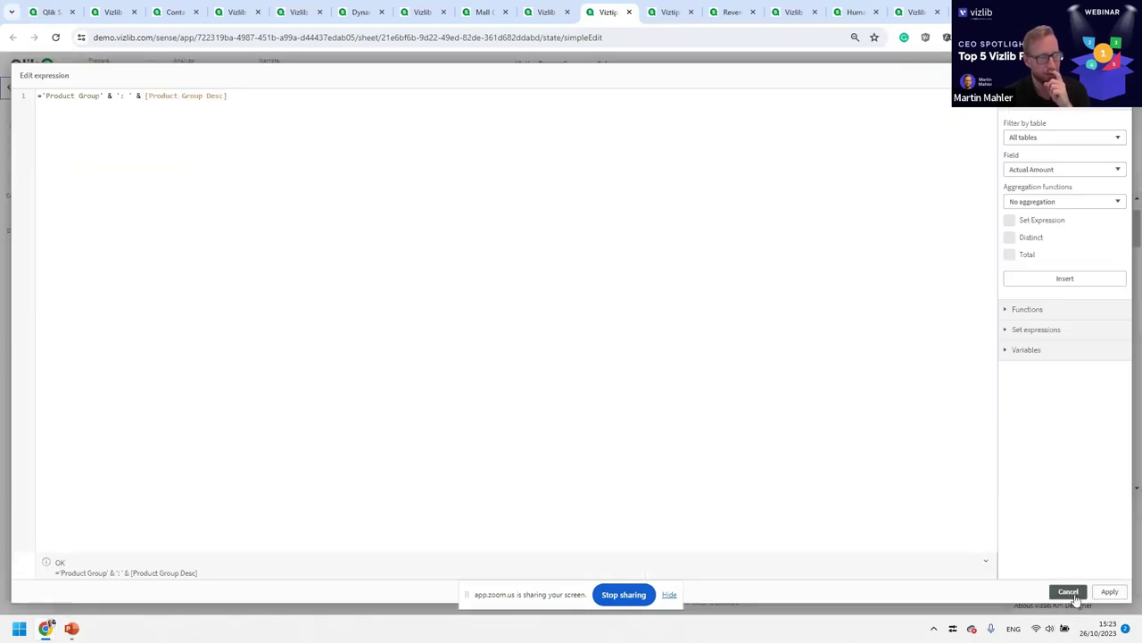
key(Escape)
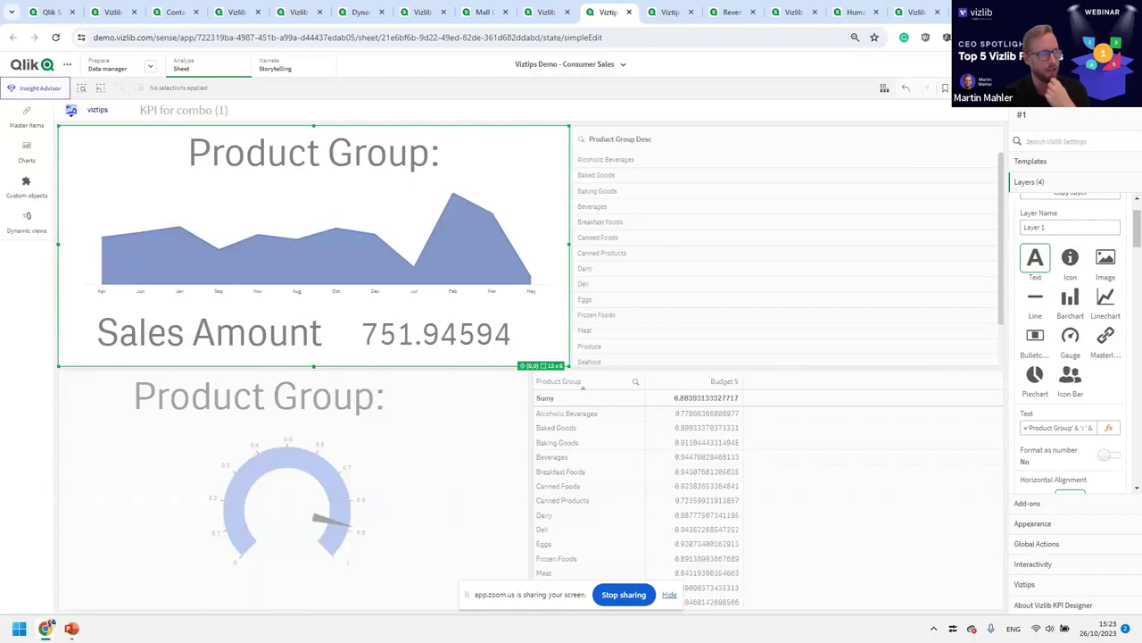
click(702, 304)
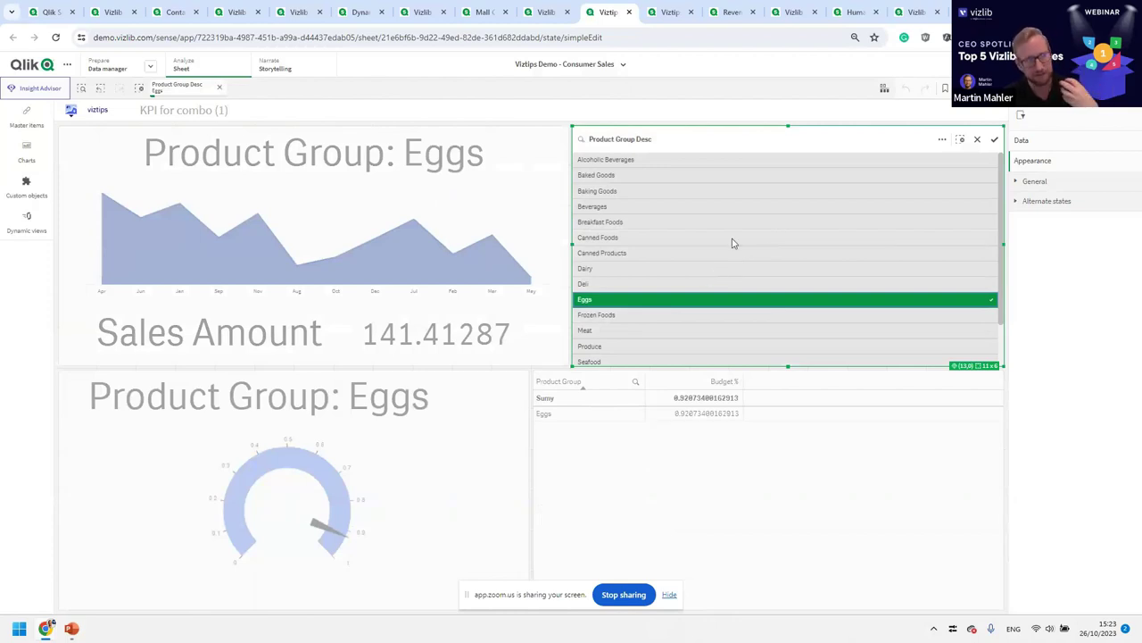
- Filter the sheet to Beverages instead of Eggs and shorten the budget table
click(646, 211)
click(613, 299)
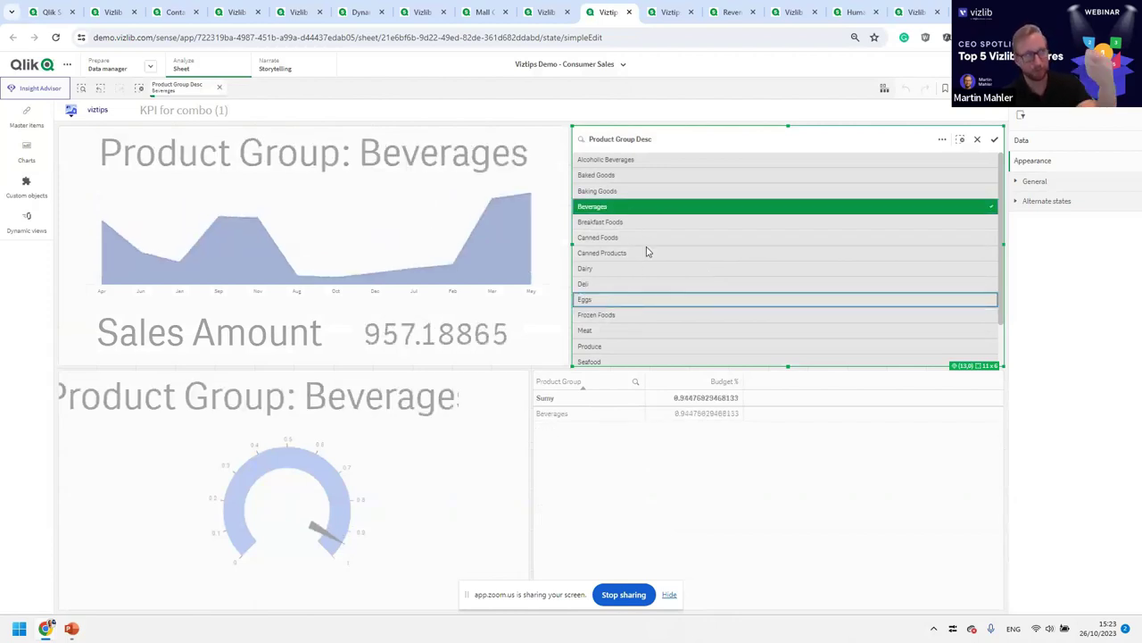
click(996, 140)
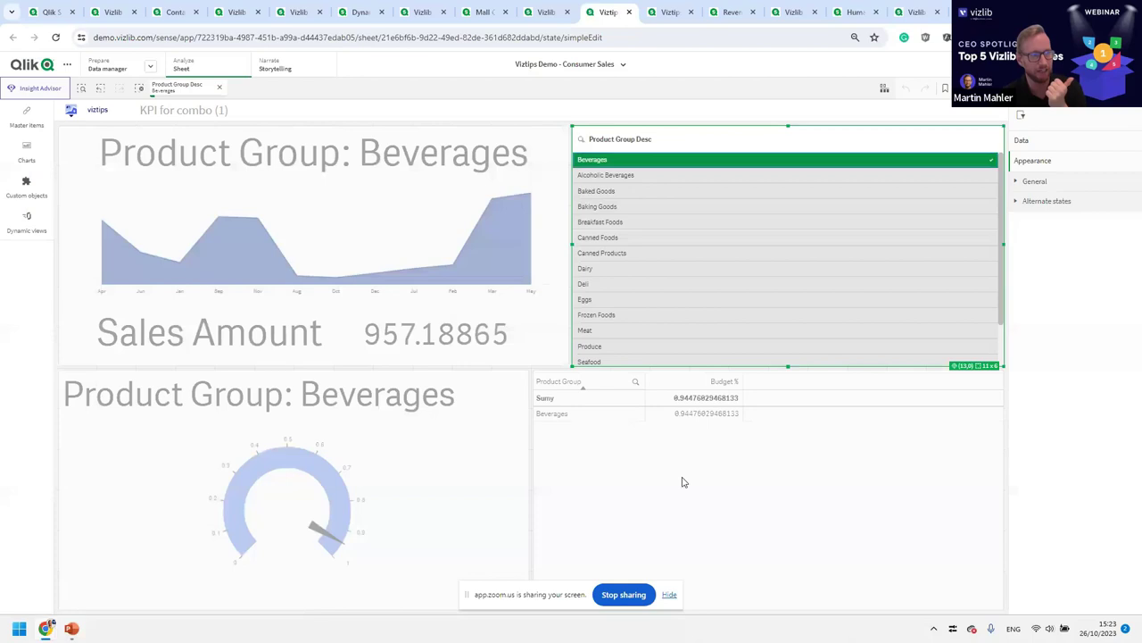
click(568, 461)
drag(534, 370, 536, 532)
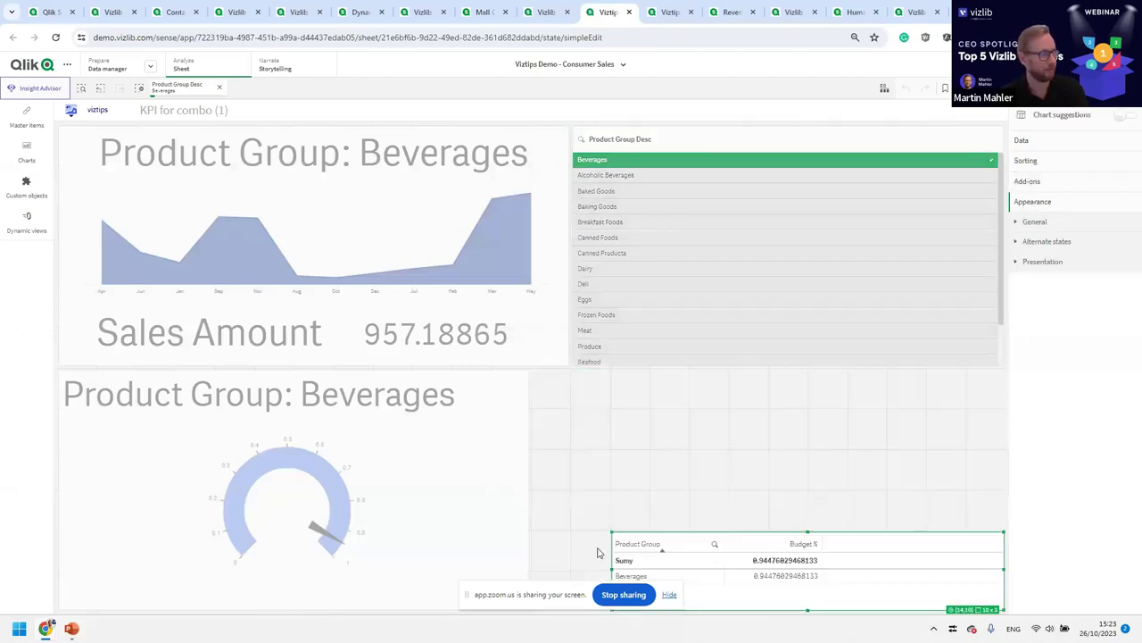
- Place the KPI_test master visualization (Actual Amount KPI) above the budget table
click(14, 188)
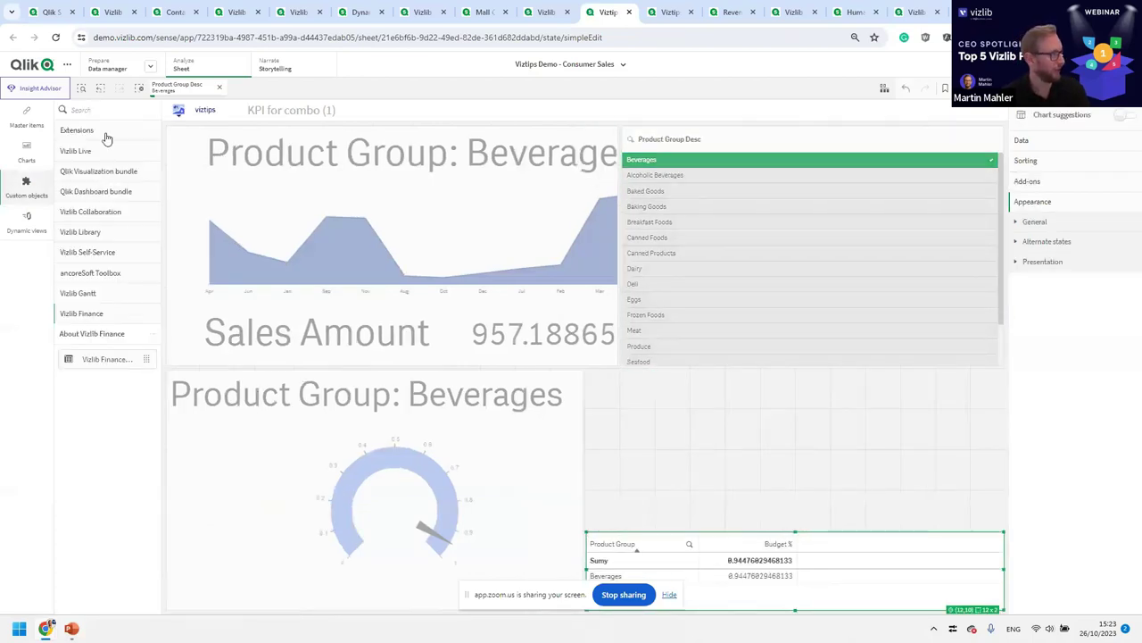
click(26, 116)
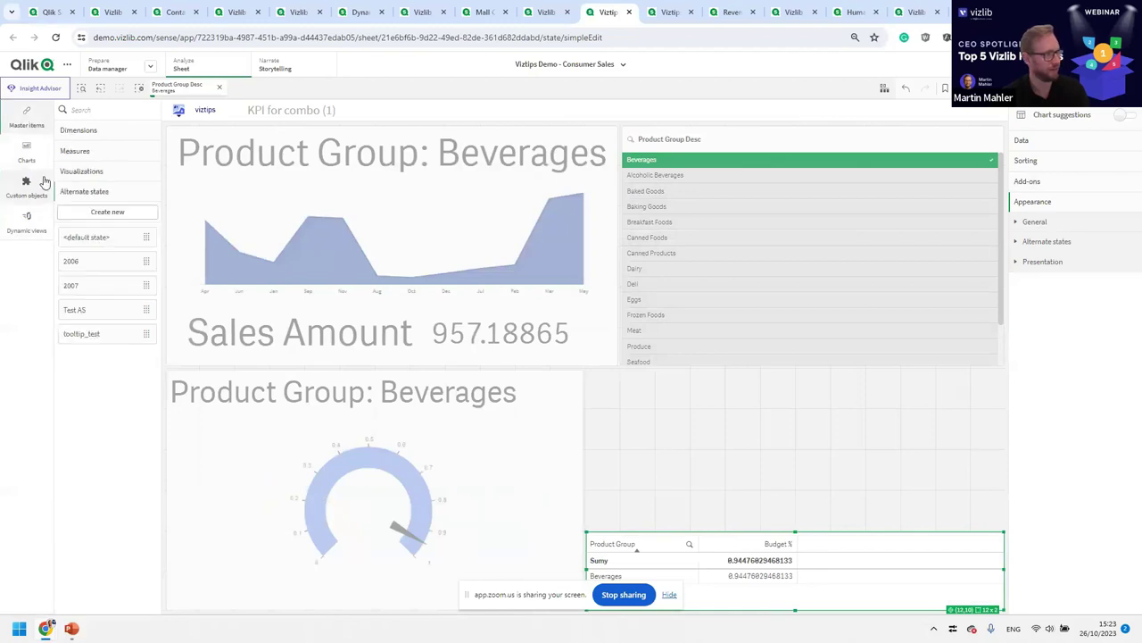
click(87, 170)
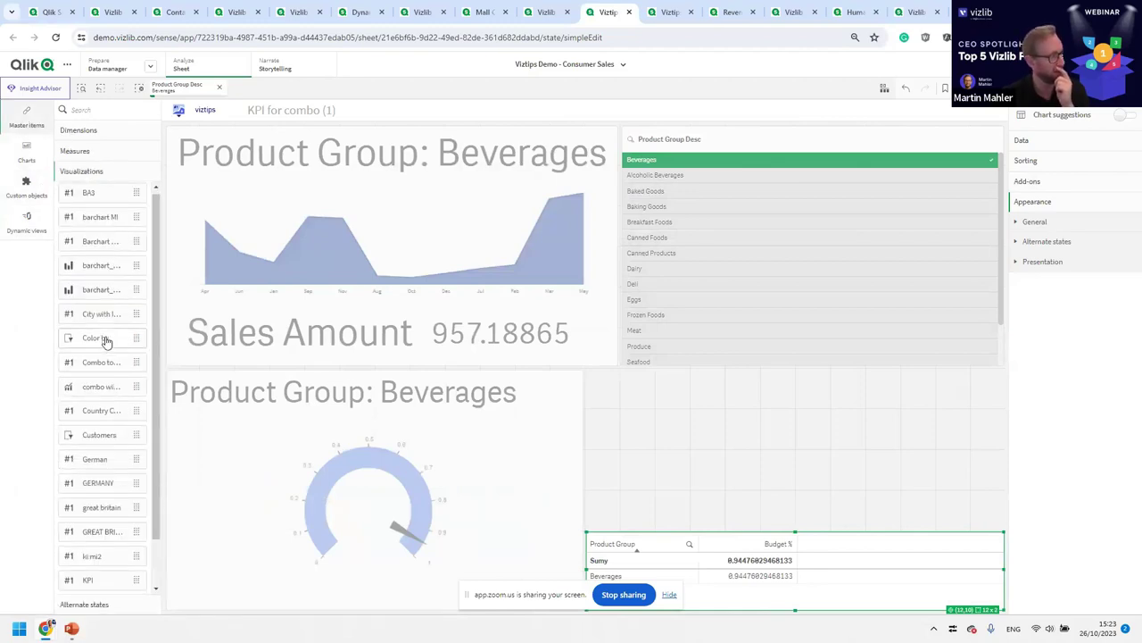
scroll(103, 337, down, 5)
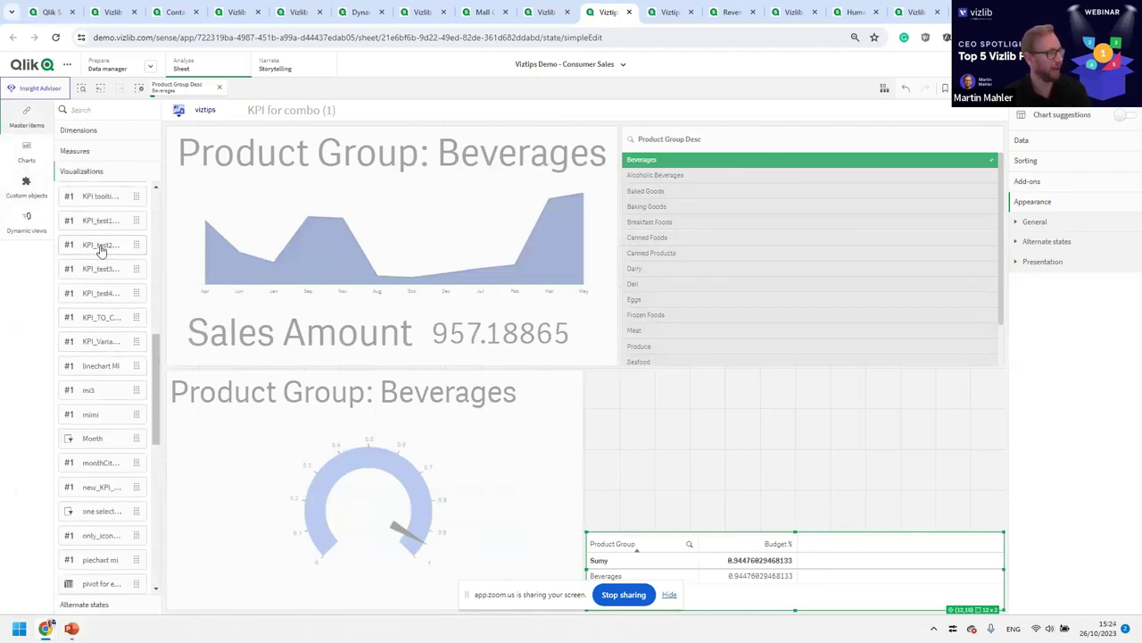
drag(100, 250, 755, 418)
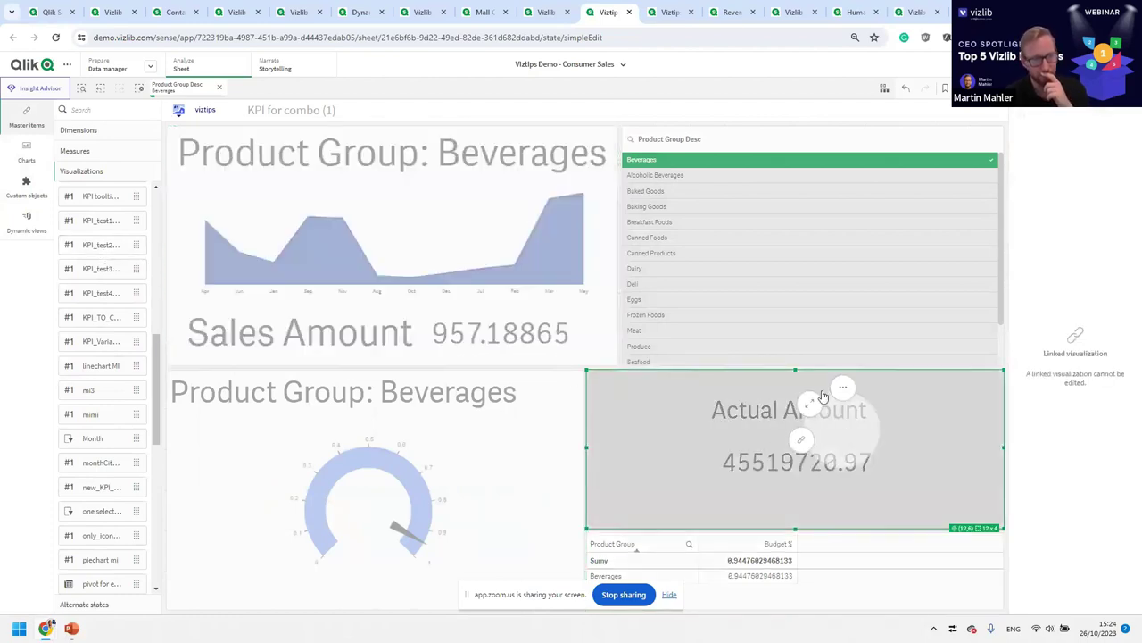
- Unlink the Actual Amount KPI from its master visualization
right_click(840, 386)
click(870, 364)
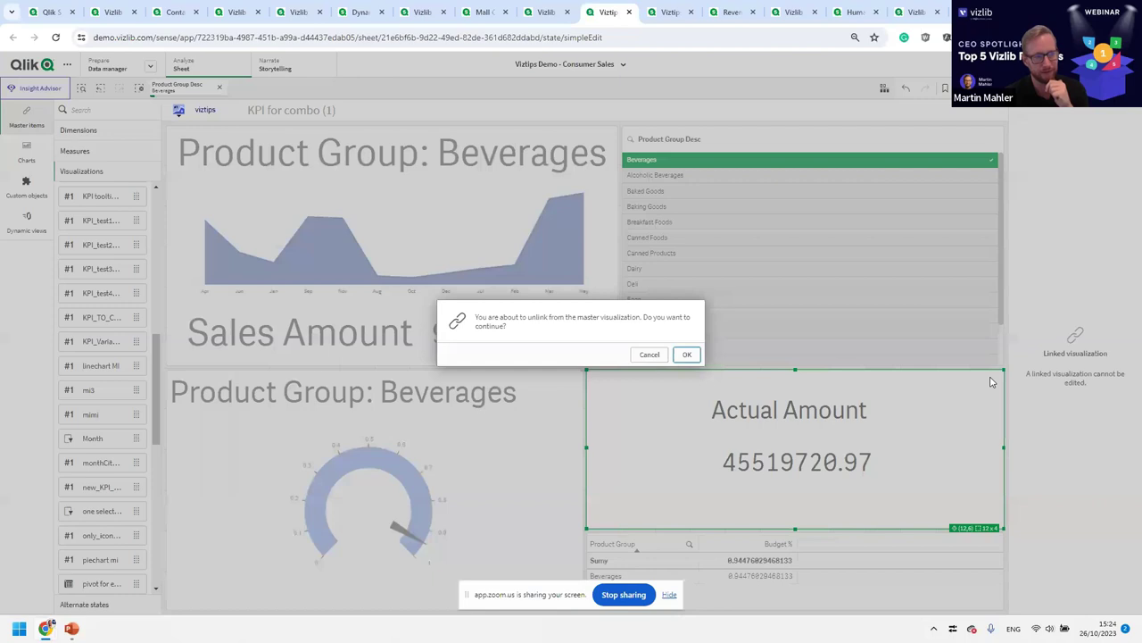
click(687, 355)
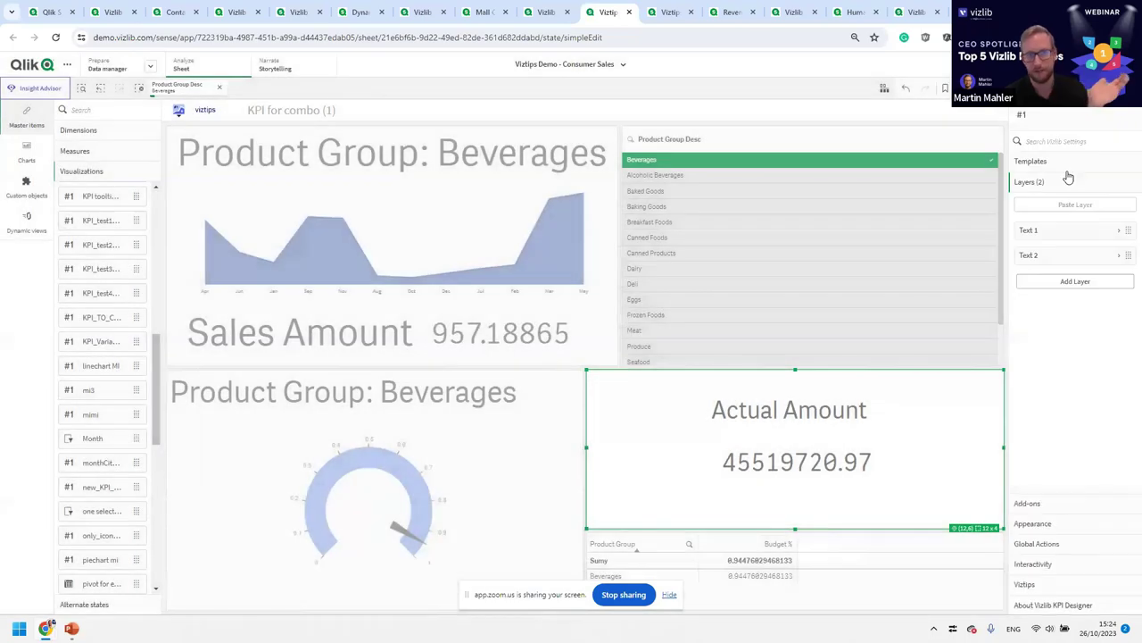
- Inspect the KPI's Text 1 and Text 2 layer settings
click(1049, 232)
scroll(1066, 286, down, 5)
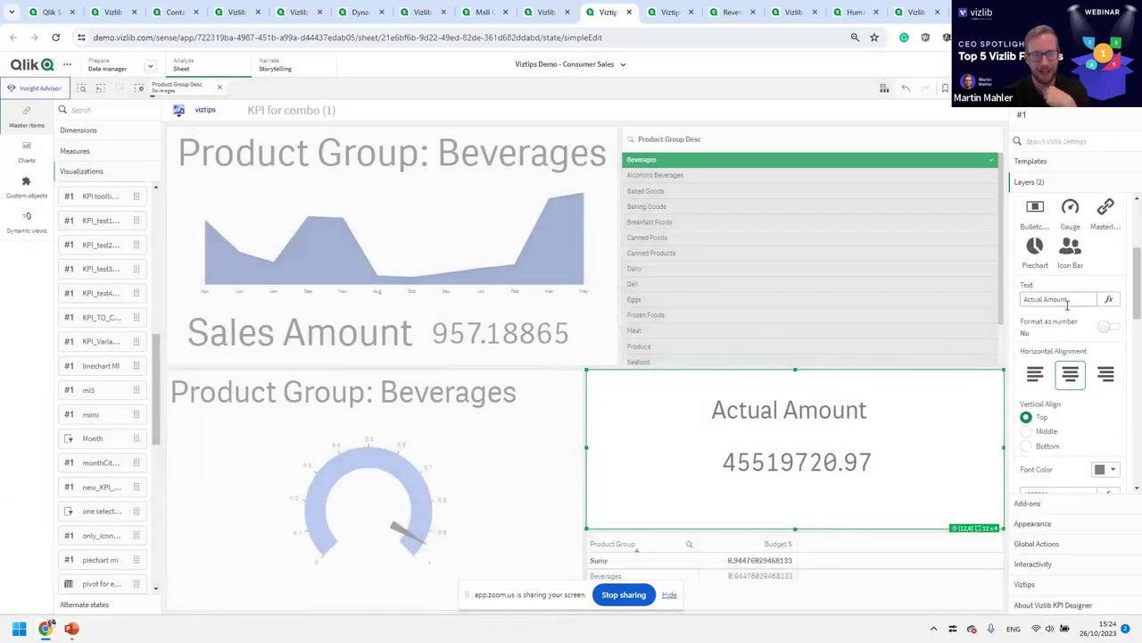
scroll(1078, 331, down, 4)
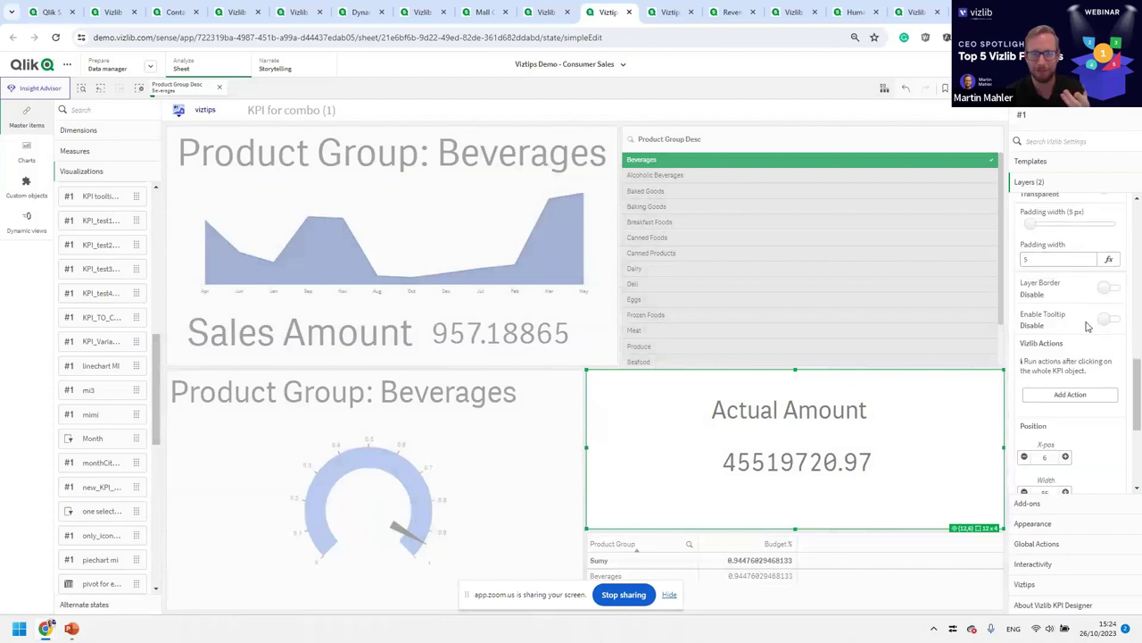
scroll(1040, 258, up, 9)
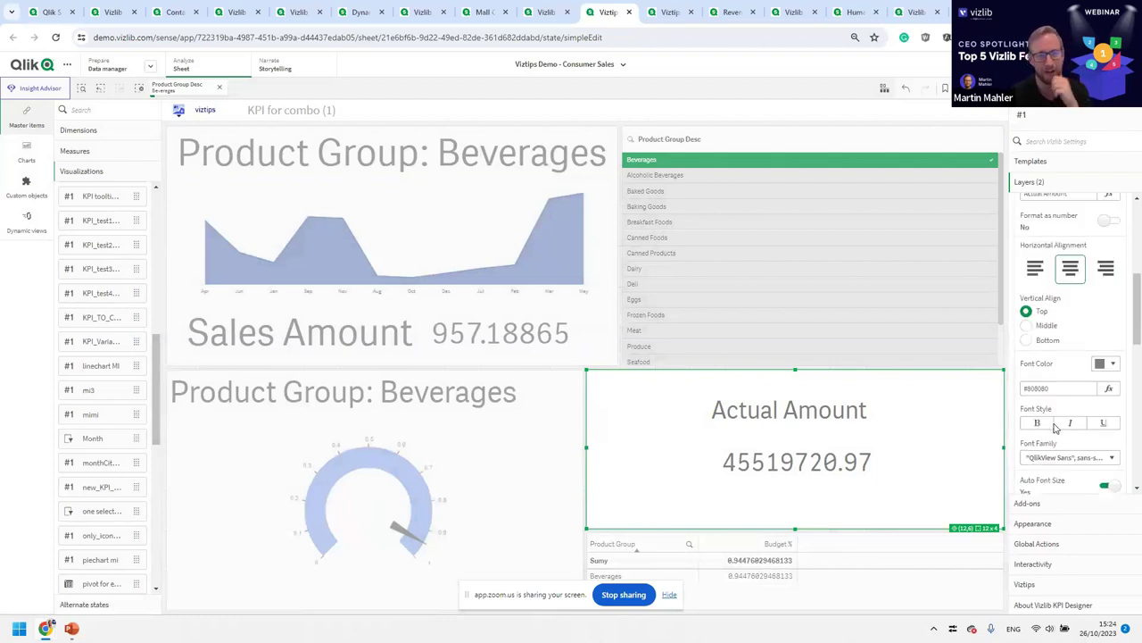
click(1049, 234)
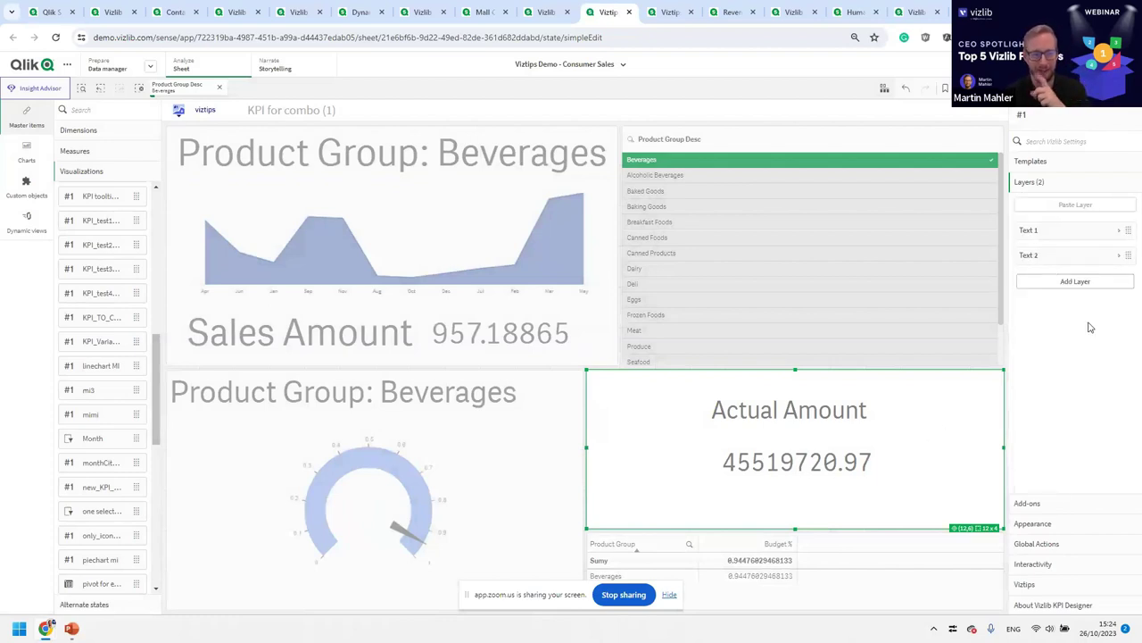
click(1051, 261)
scroll(1073, 362, down, 2)
scroll(1074, 363, up, 2)
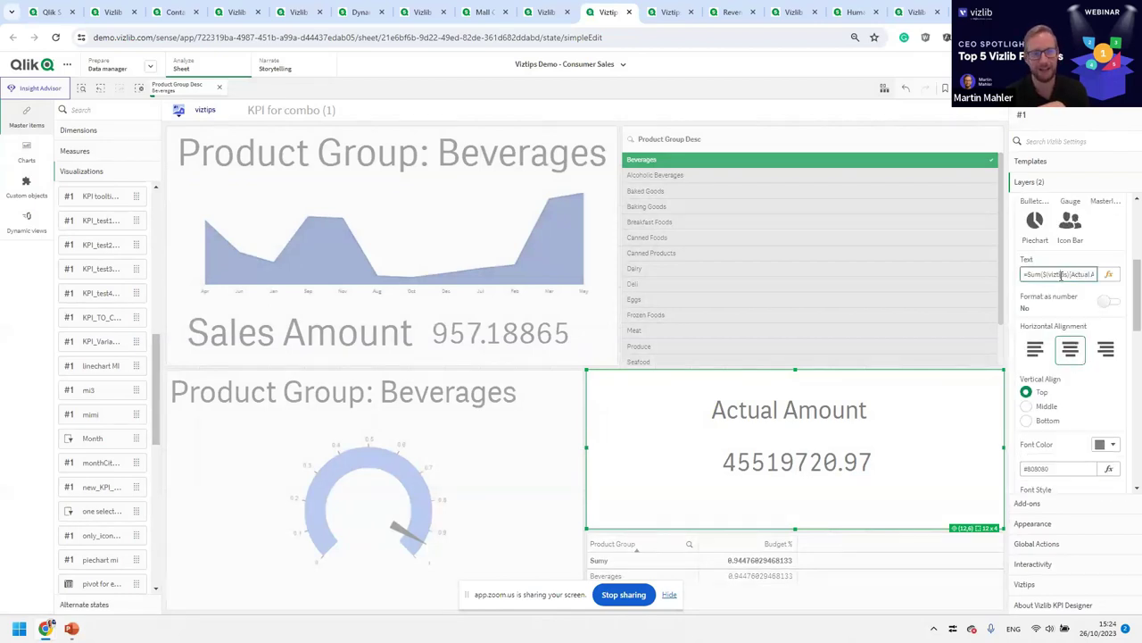
- Review the Text 2 Sum expression and its viztips variable, closing without changes
click(1109, 275)
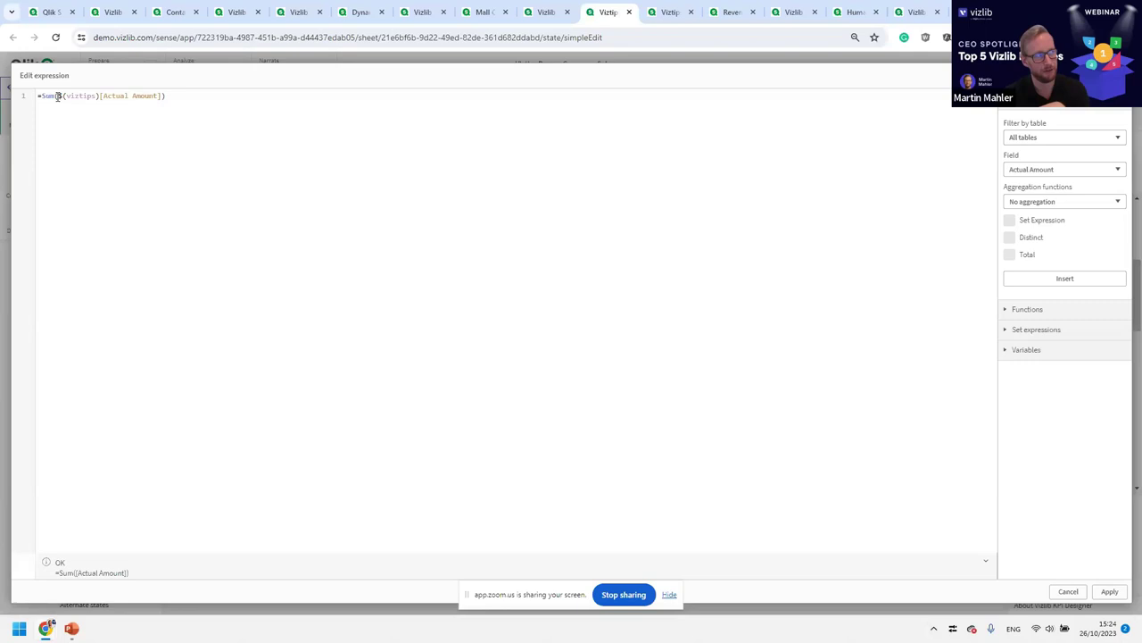
drag(65, 95, 99, 97)
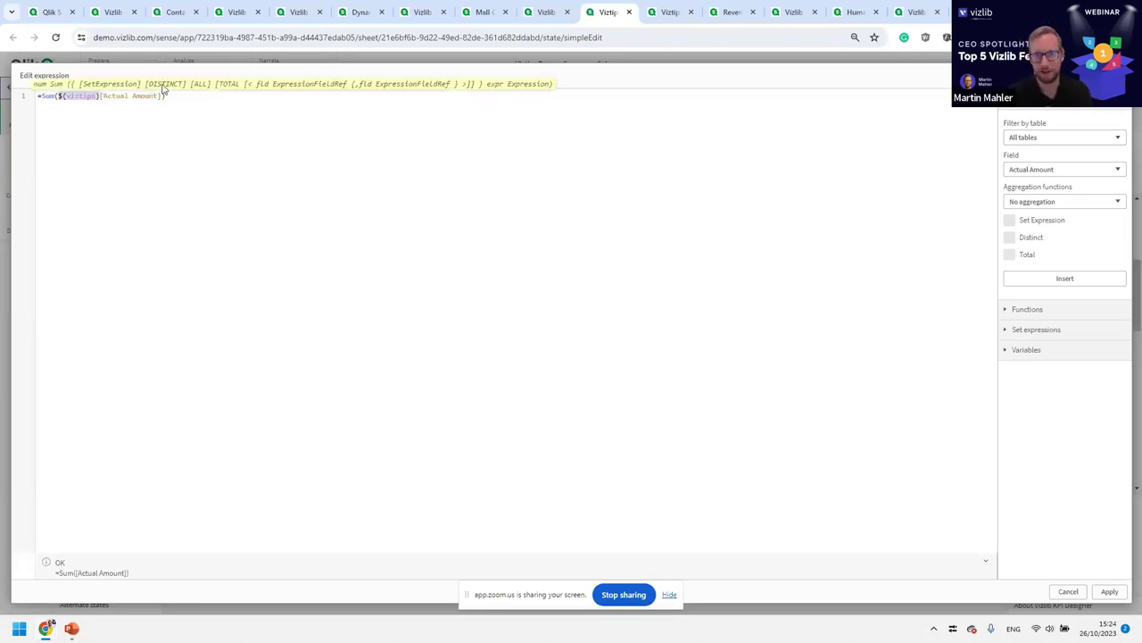
click(93, 96)
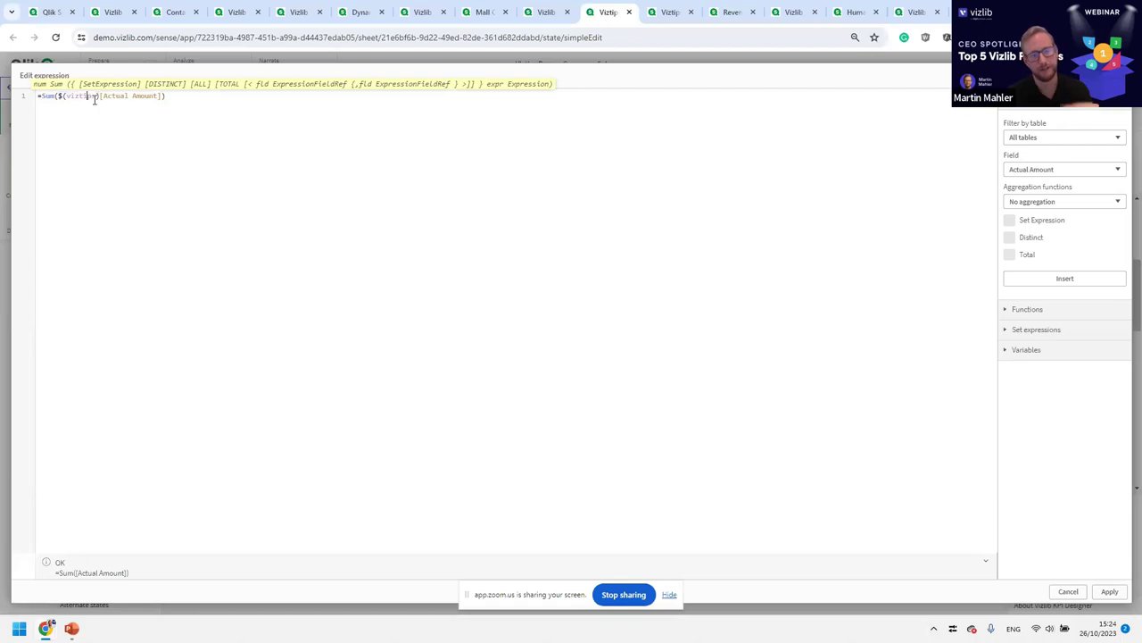
click(1068, 593)
- Copy the KPI and save it to master items as VIZTIP KPI
mouse_move(733, 373)
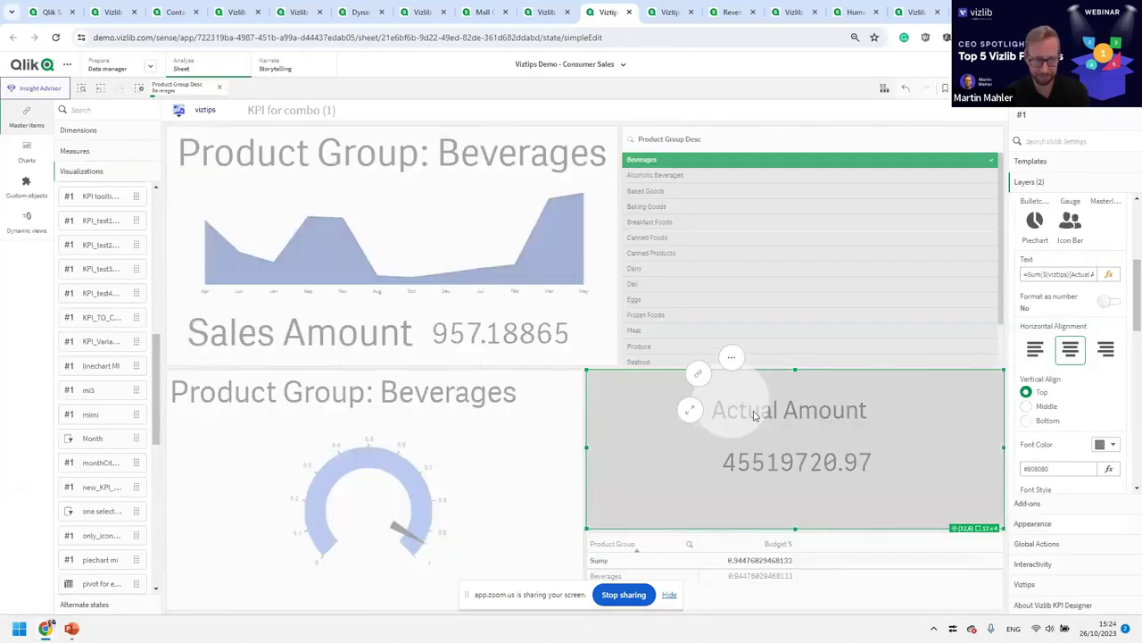
click(731, 358)
click(760, 373)
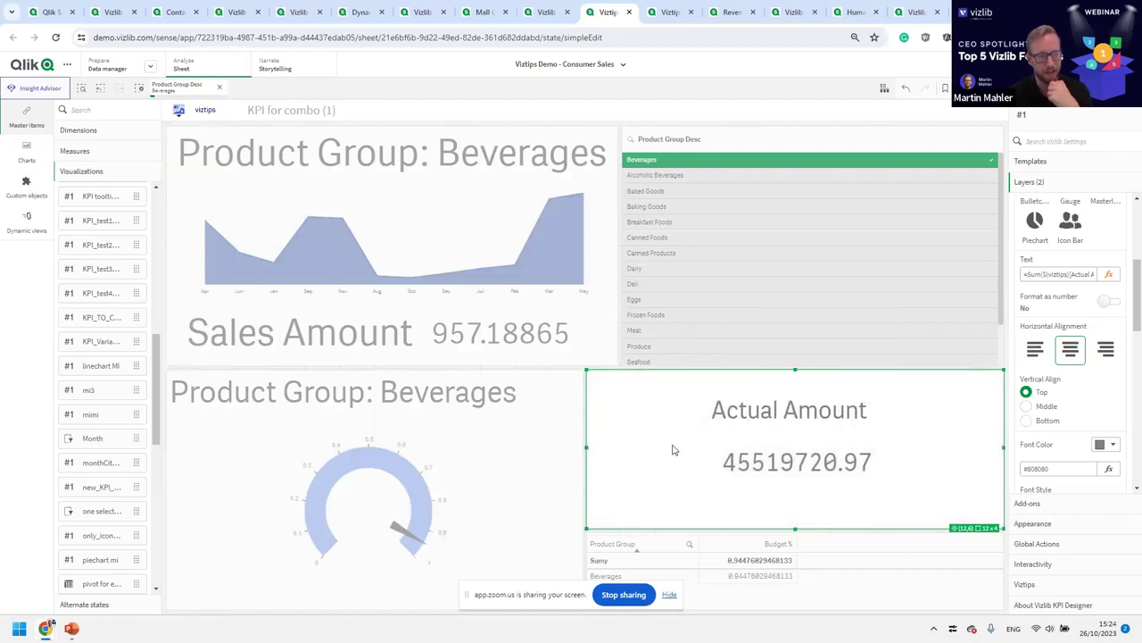
mouse_move(660, 412)
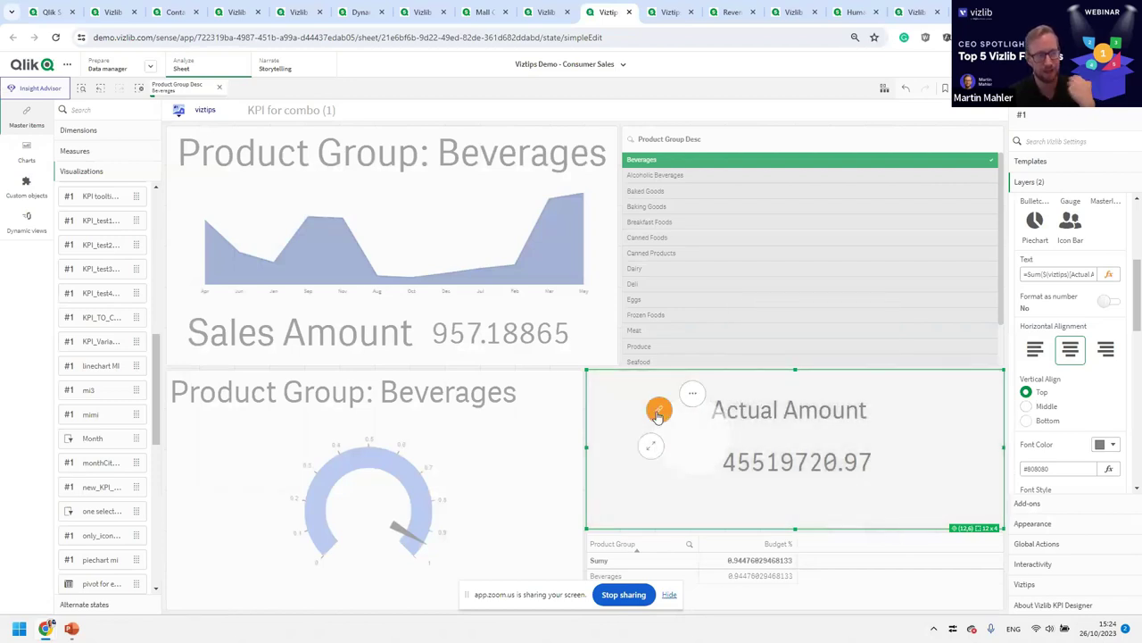
click(658, 412)
click(550, 253)
text(VIP)
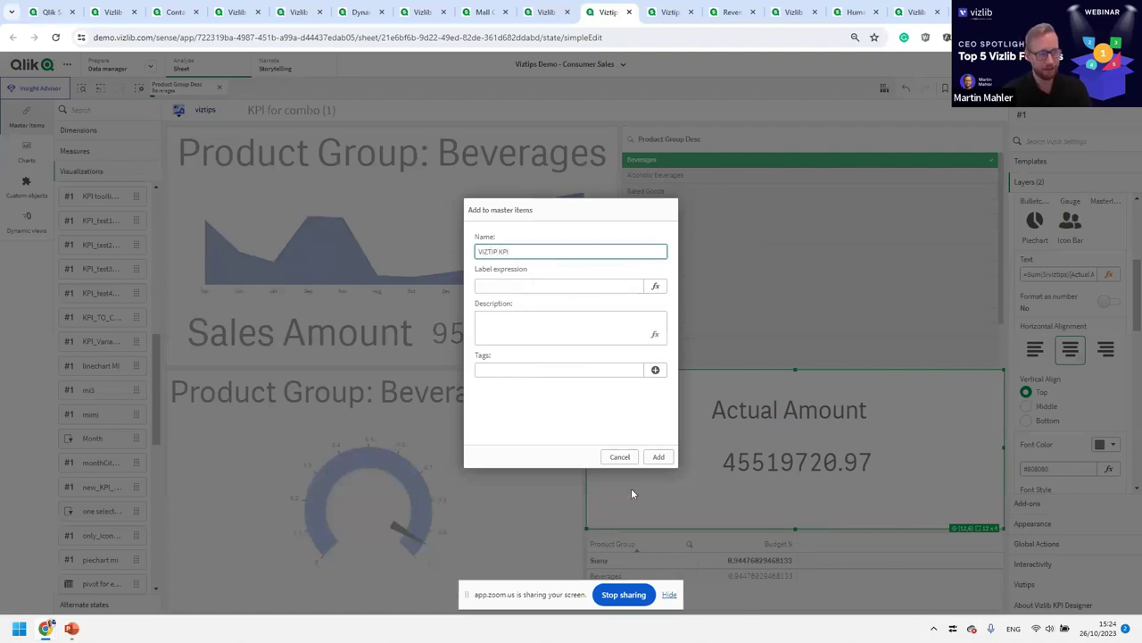
click(659, 457)
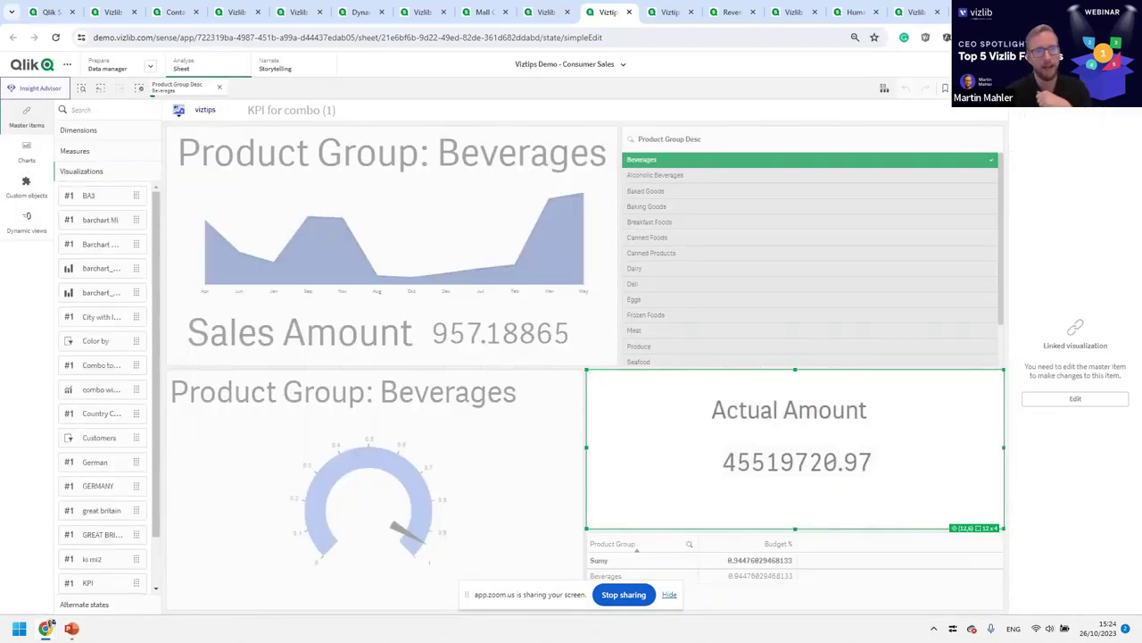
click(1053, 87)
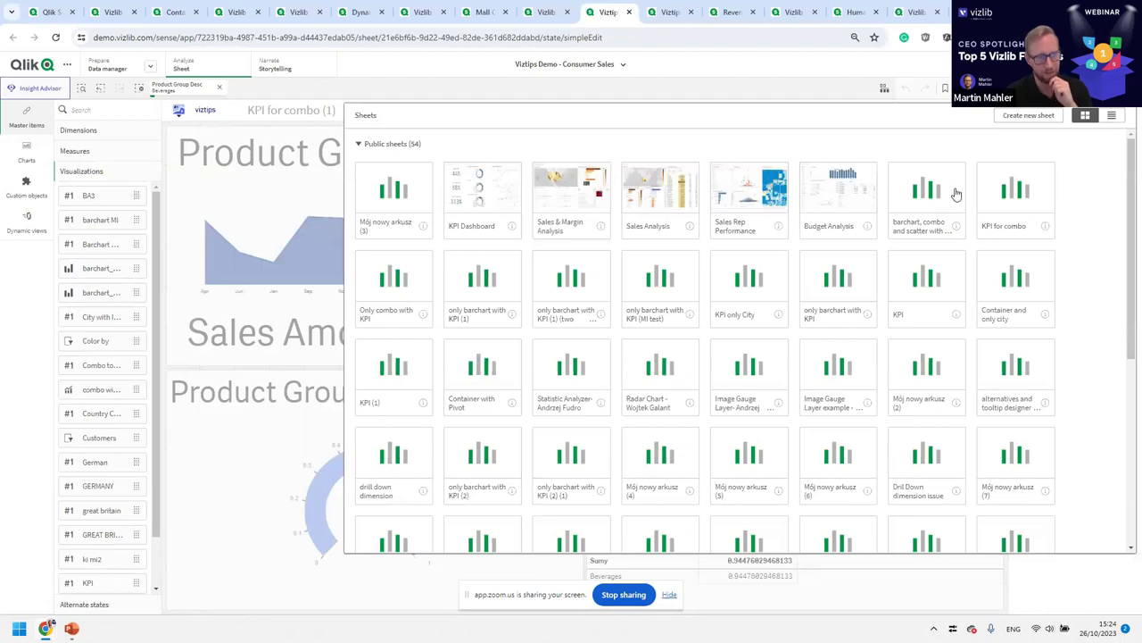
- Clear the Beverages selection and duplicate the 'barchart, combo and scatter with KPI' sheet
click(978, 217)
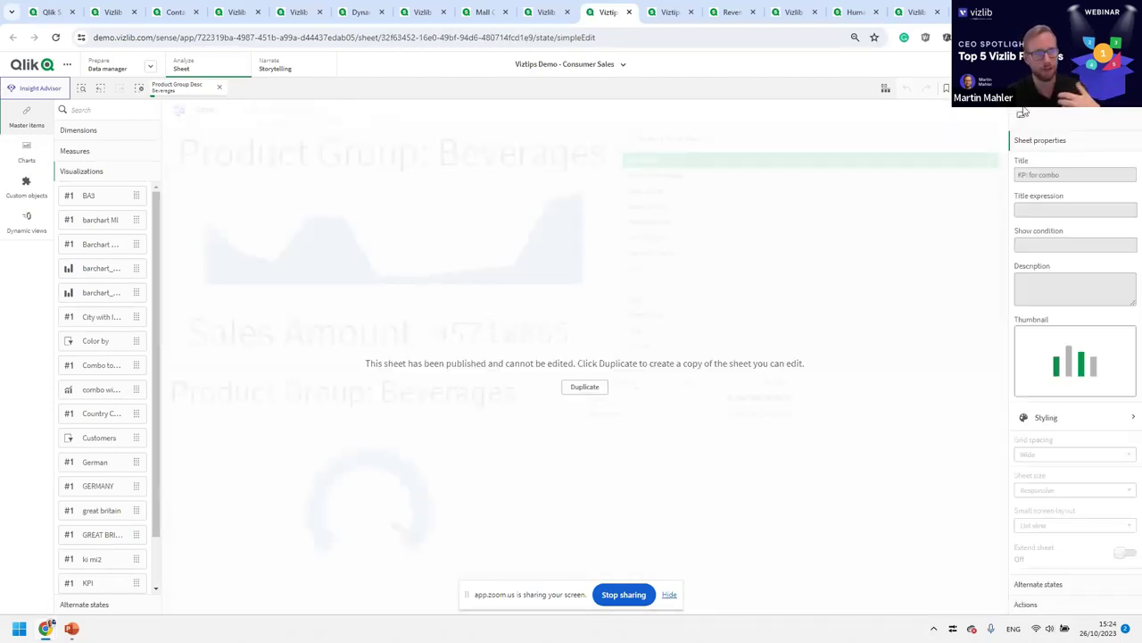
click(219, 88)
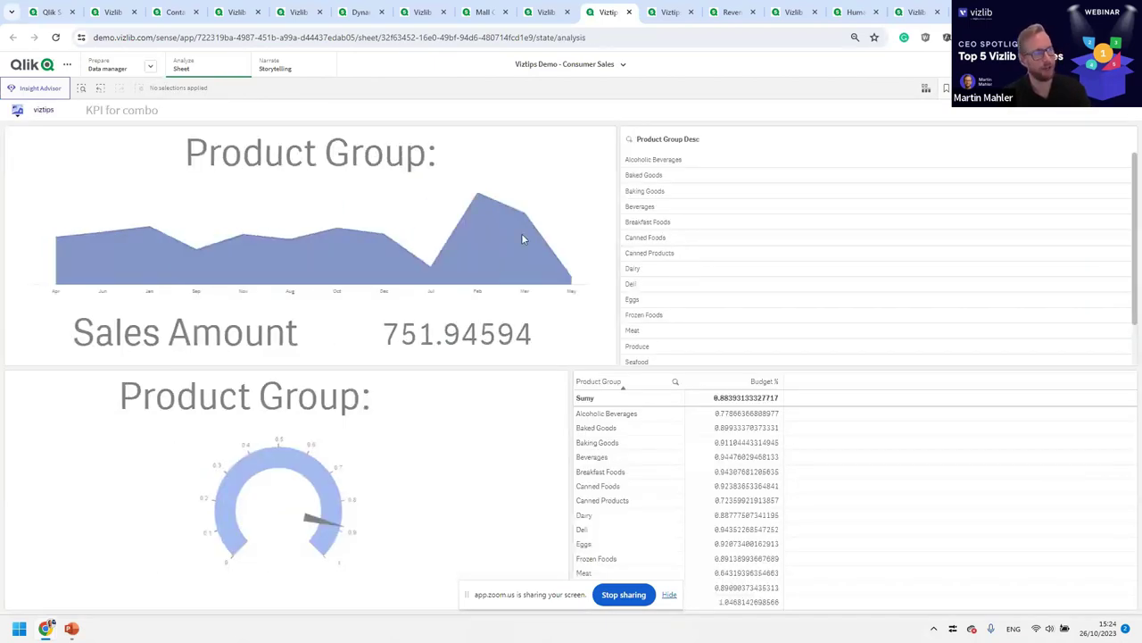
click(927, 89)
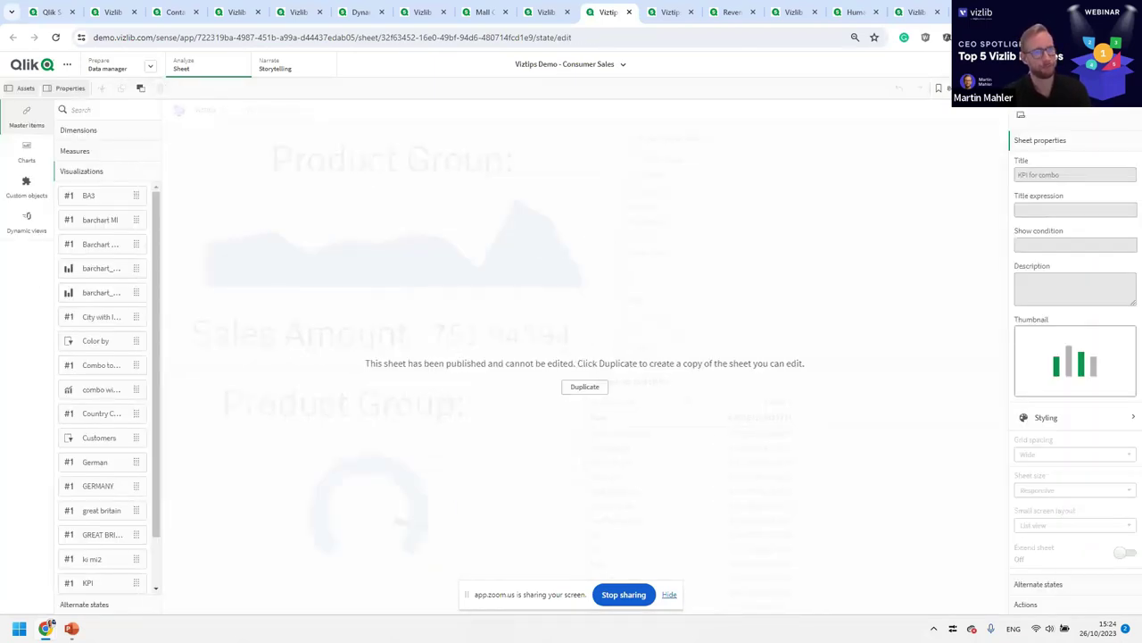
click(991, 88)
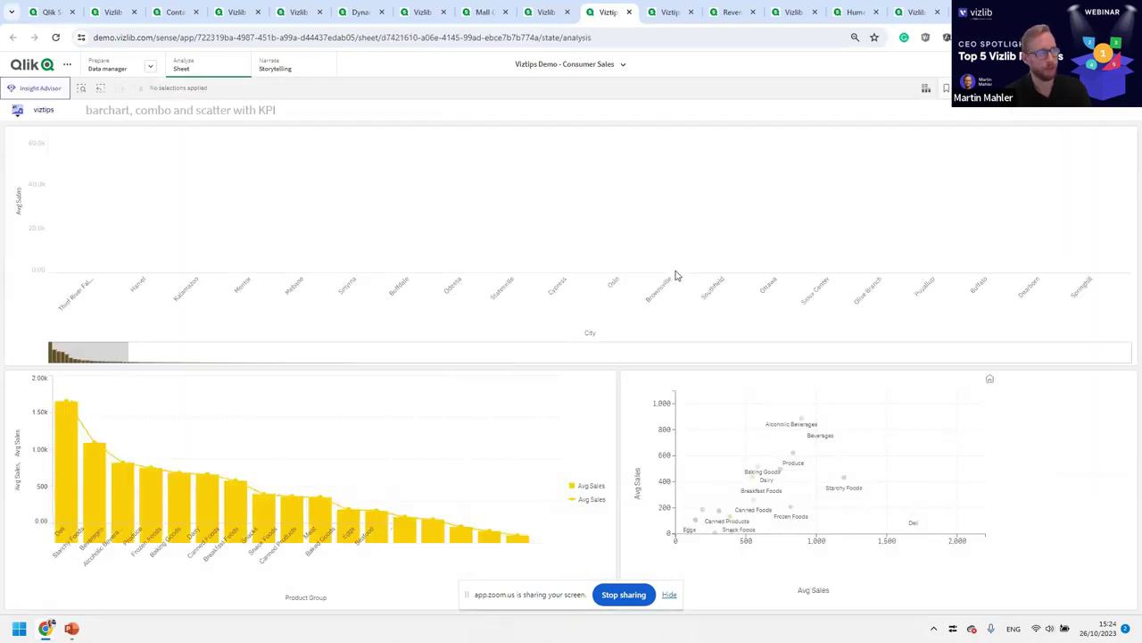
click(582, 389)
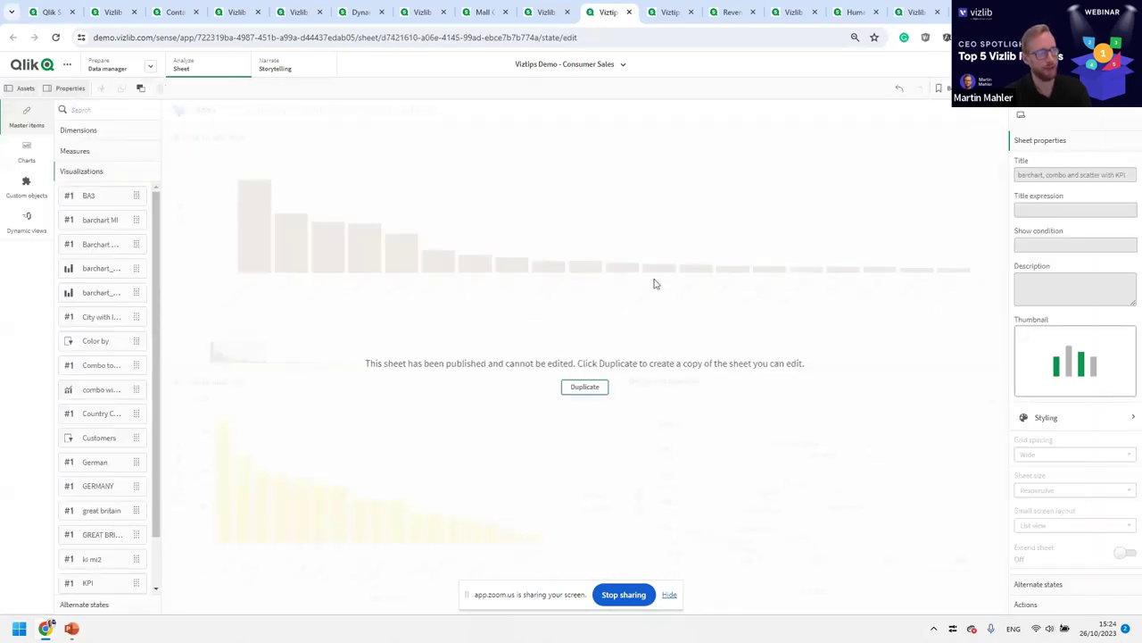
- Enable Viztips with KPI tooltip test content on the city bar chart and finish editing
click(625, 344)
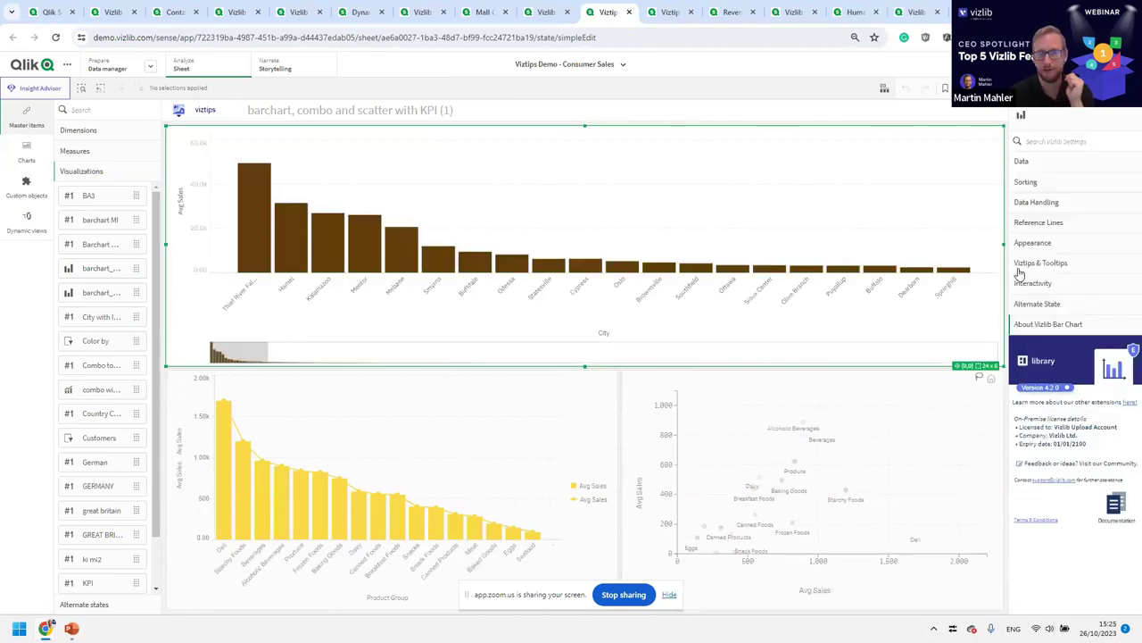
click(1042, 266)
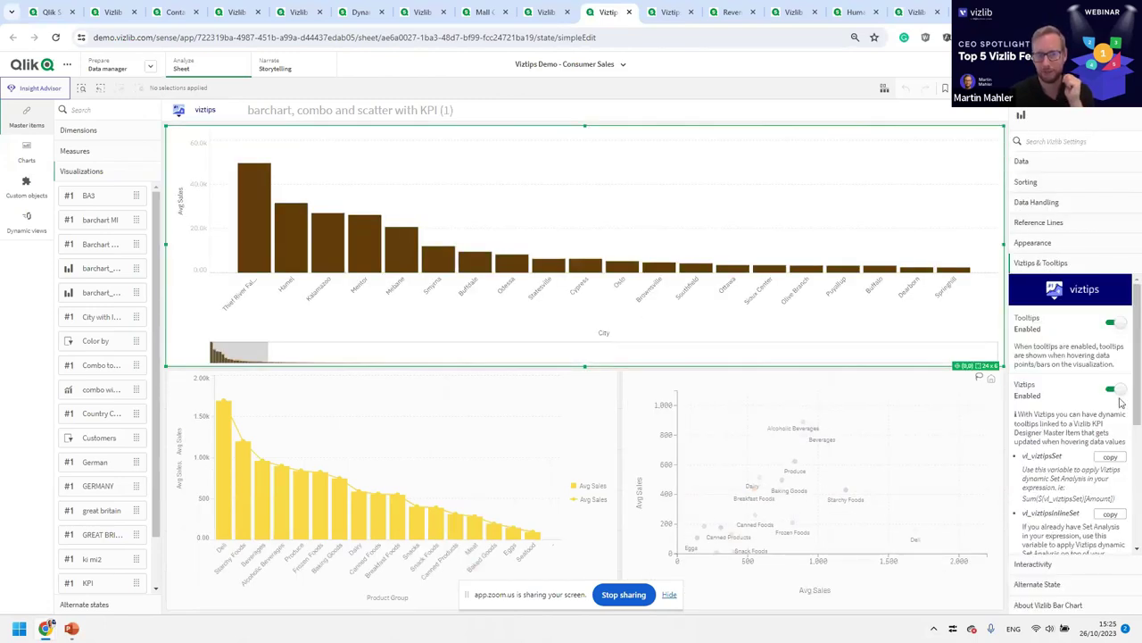
scroll(1121, 403, down, 3)
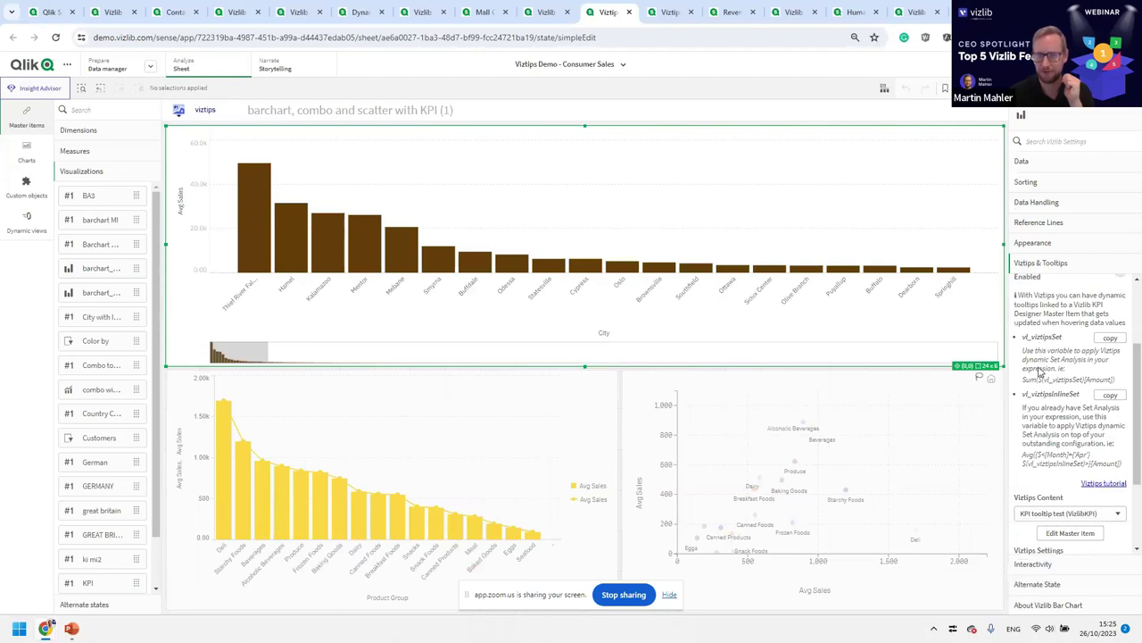
scroll(1040, 370, down, 3)
click(1067, 394)
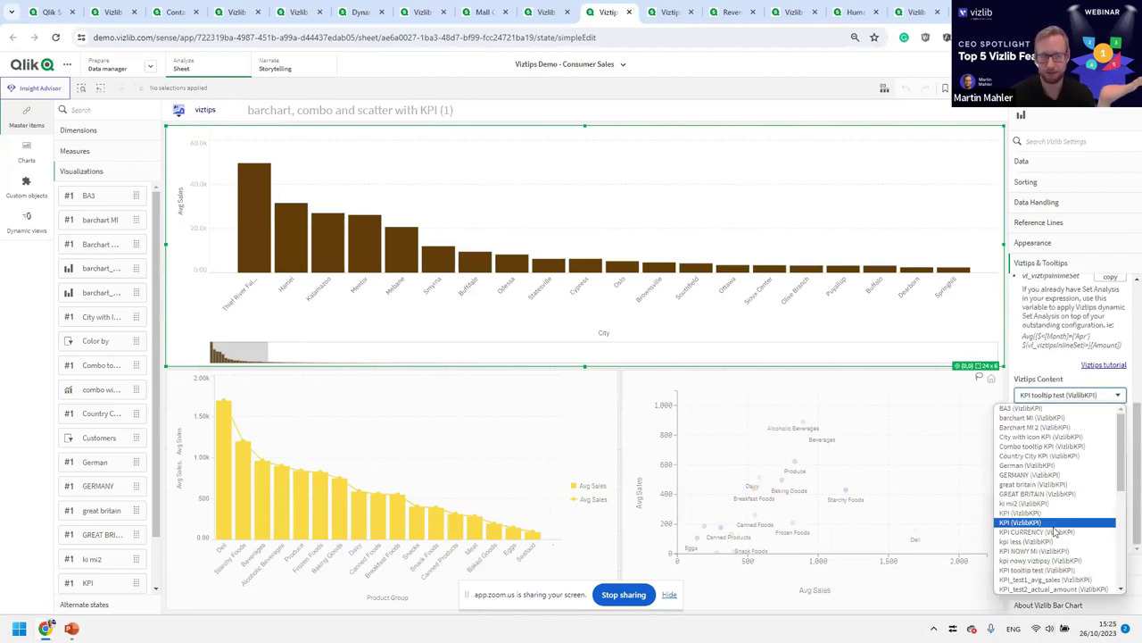
click(1036, 273)
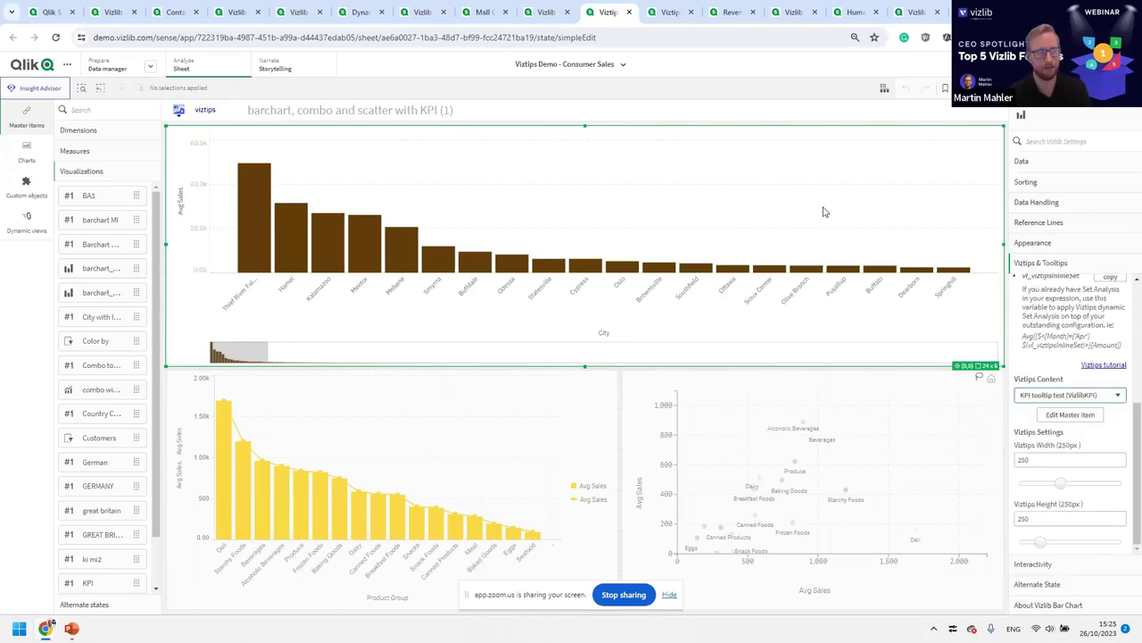
key(ctrl+e)
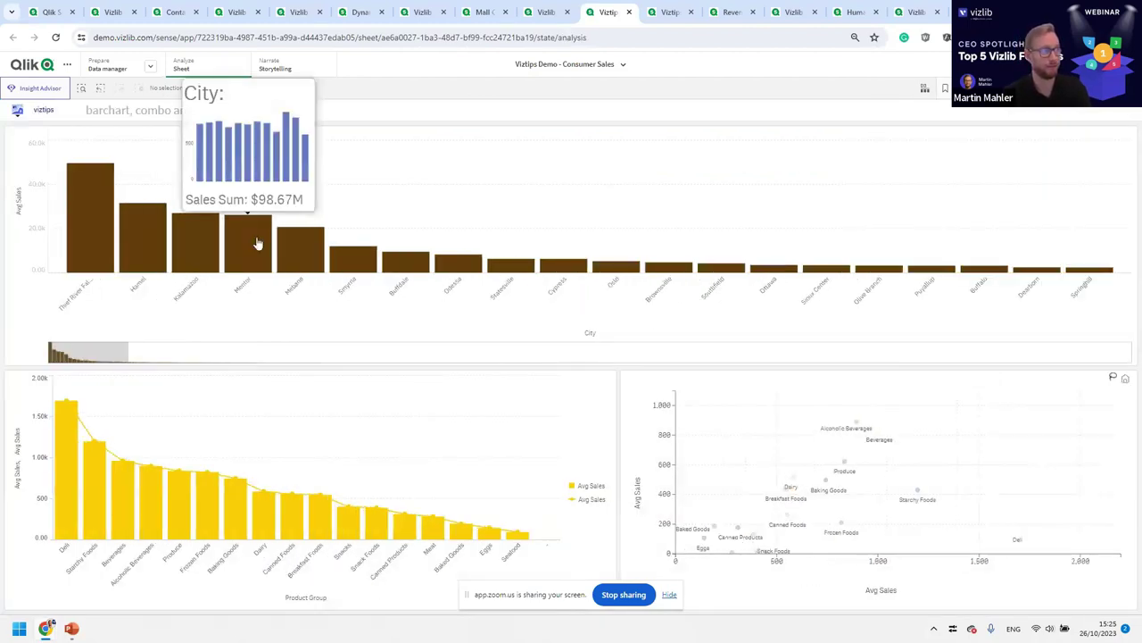
- Try the Viztips on a few bars, then switch to the Revenue and Expenses dashboard
mouse_move(312, 247)
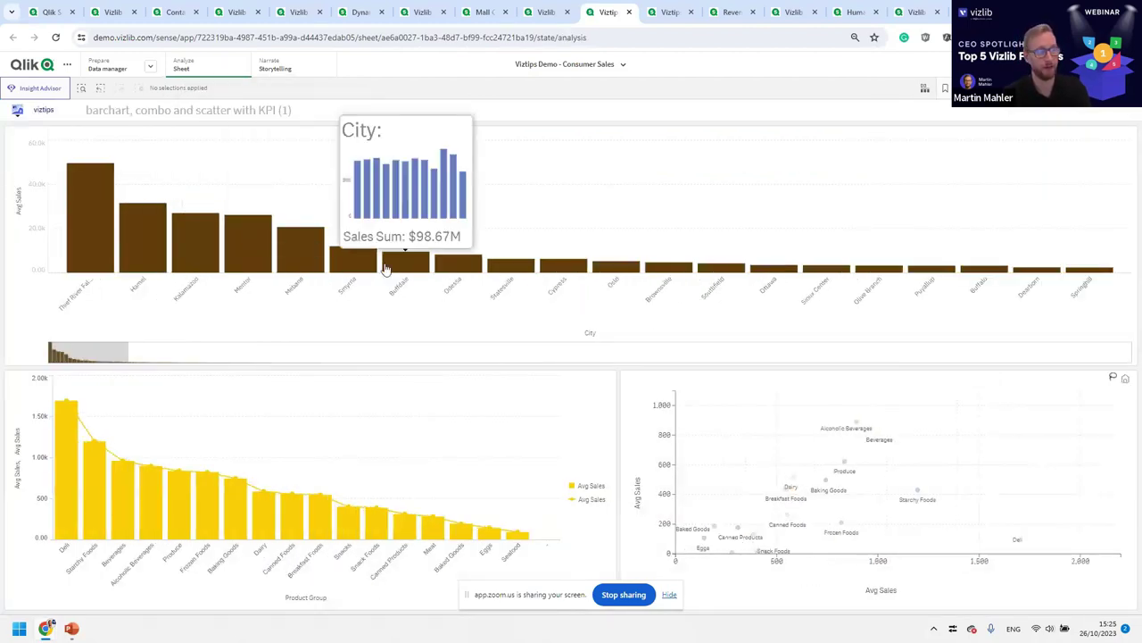
mouse_move(451, 270)
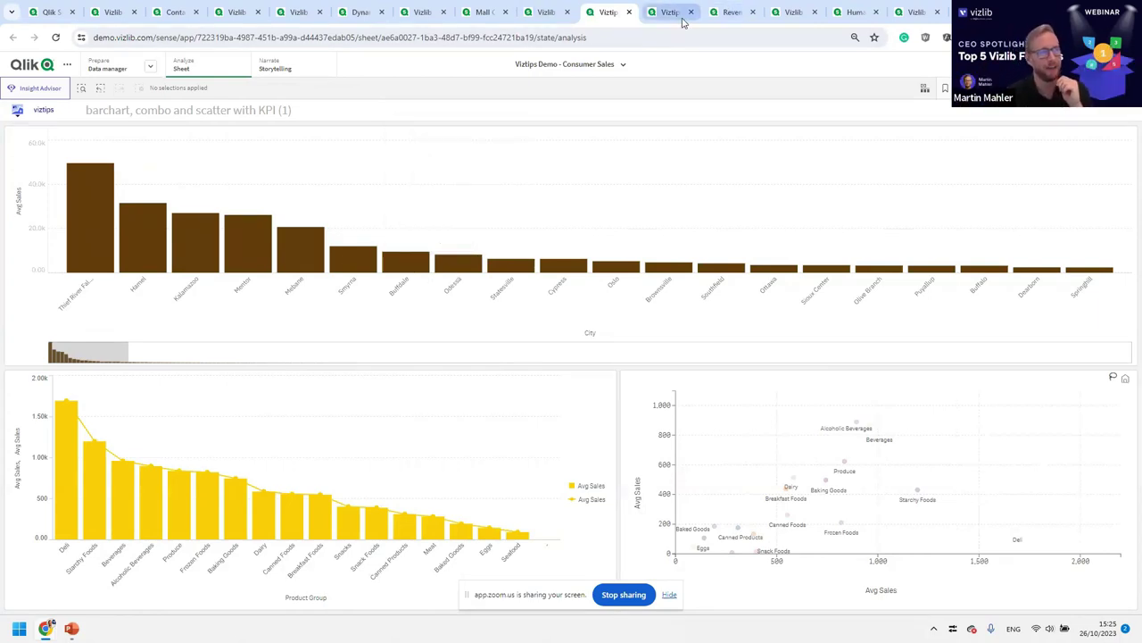
click(731, 12)
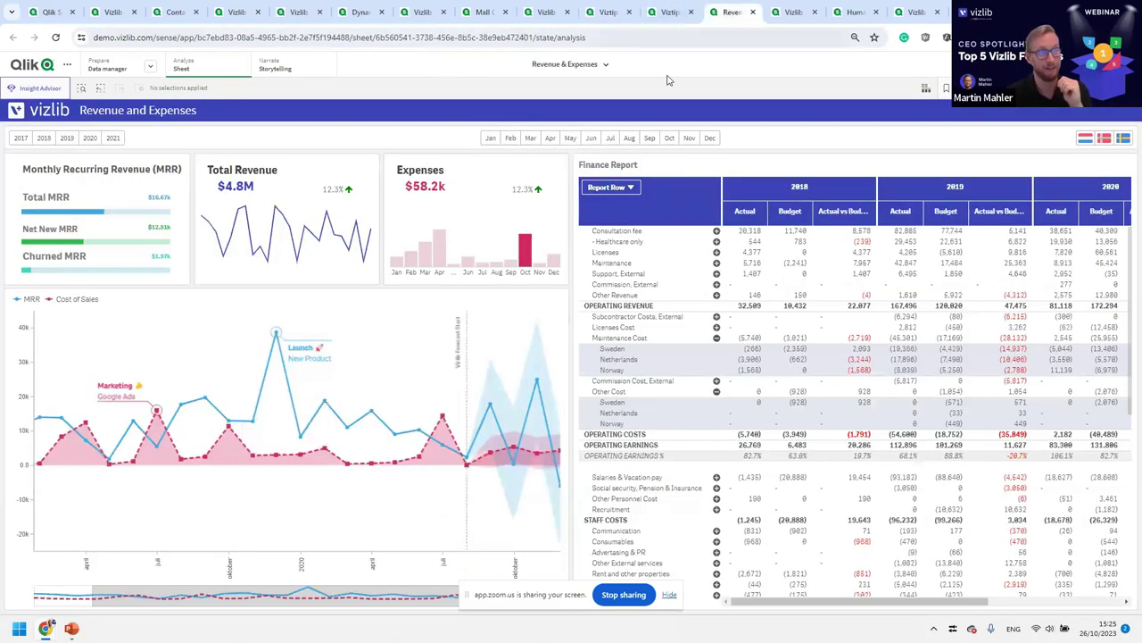
- Switch to the Vizlib Writeback Table – Showcase app's empty My new sheet (13)
mouse_move(748, 256)
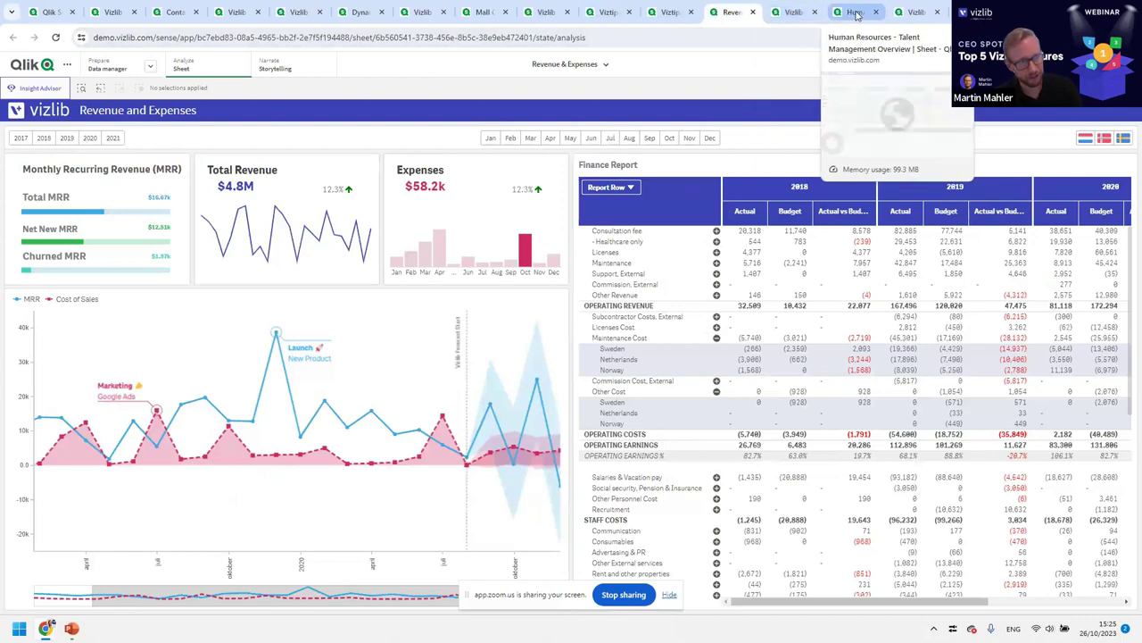
click(793, 12)
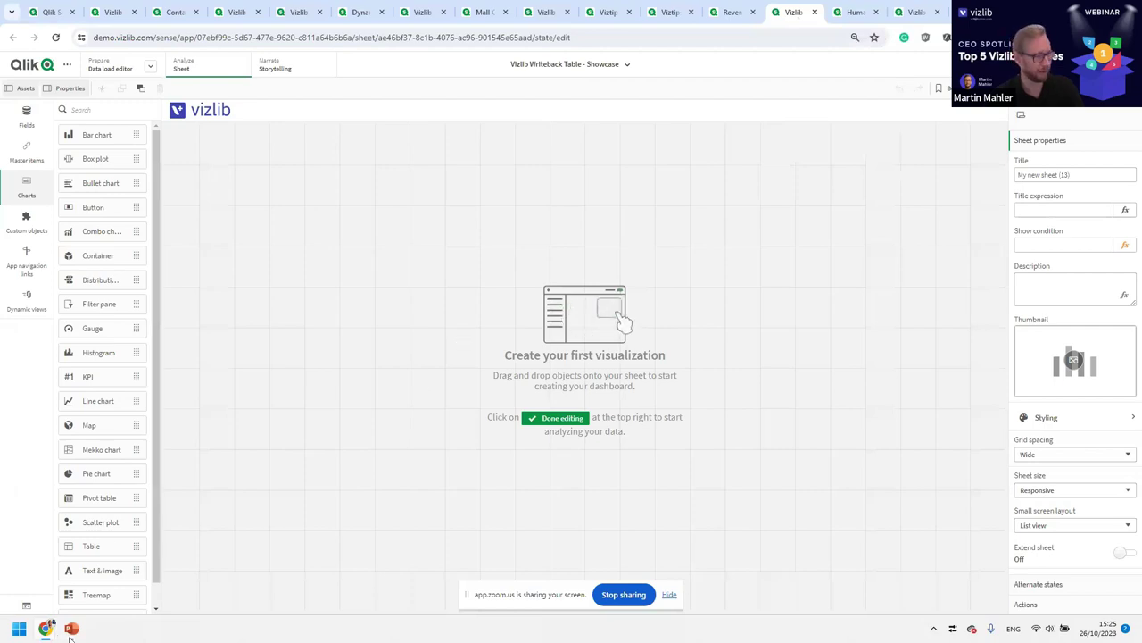
- Bring up the Writeback PowerPoint presentation at its Business Value slide
mouse_move(71, 634)
click(327, 582)
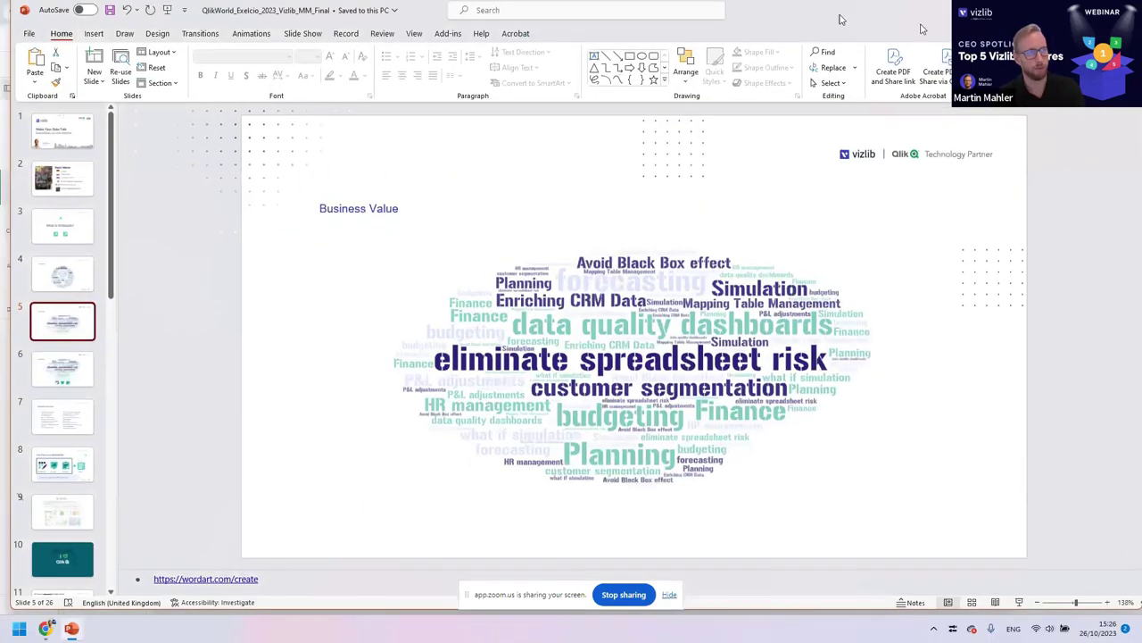
- Leave the slides and return to the Qlik Sense sheet editor
key(alt+Tab)
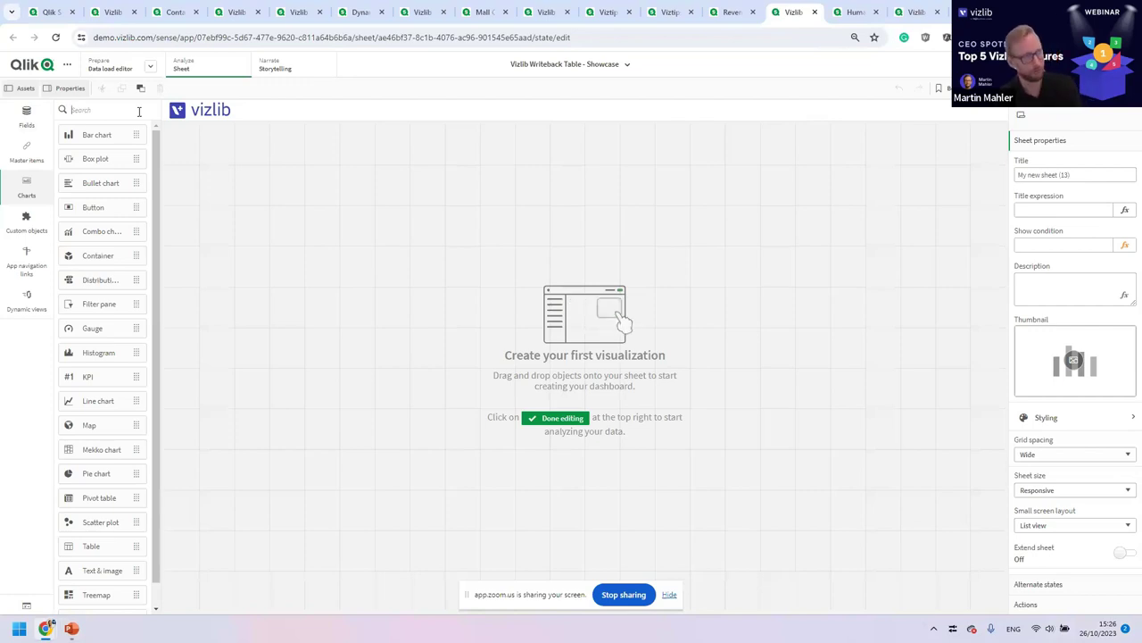
- View the Columns Showcase sheet, scroll its Writeback table right, then reopen the sheet list
click(959, 88)
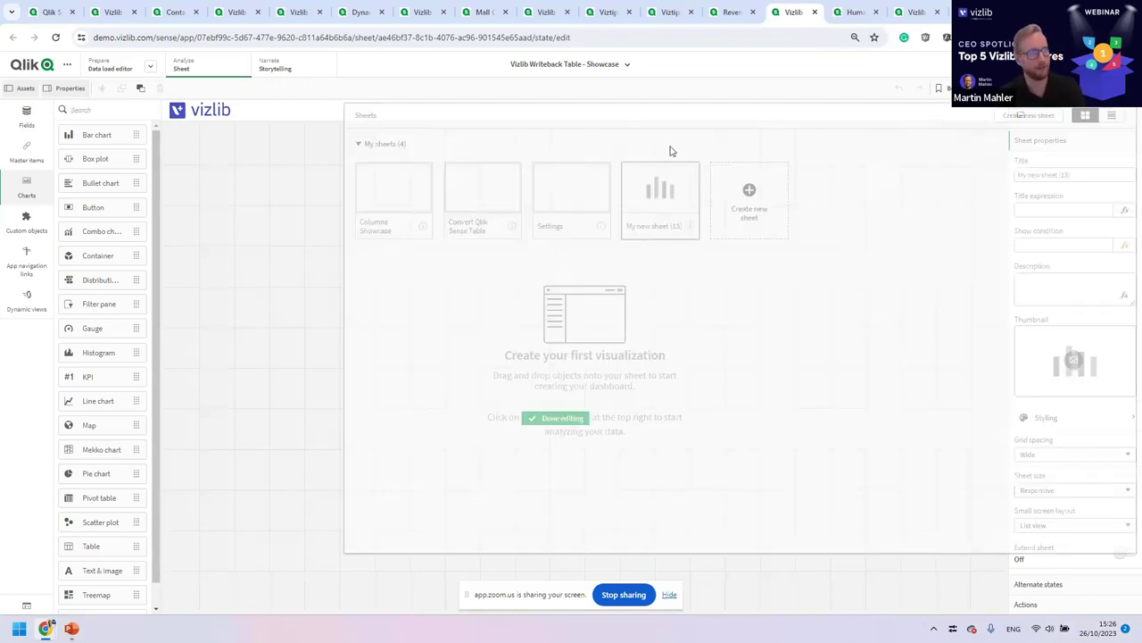
click(390, 202)
click(978, 87)
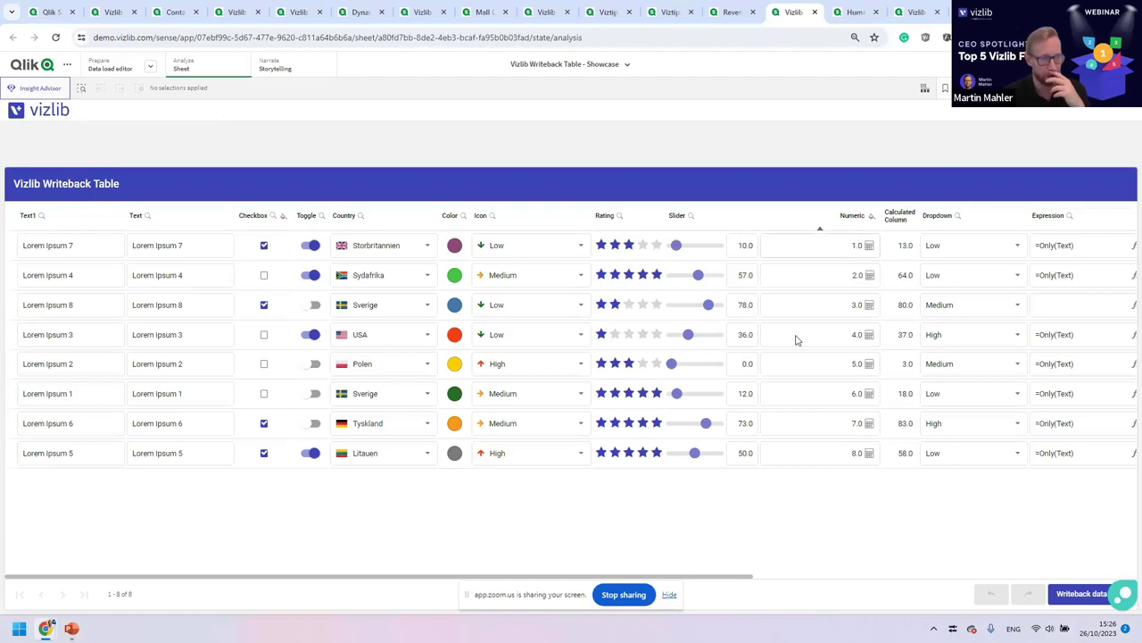
drag(632, 579, 1137, 560)
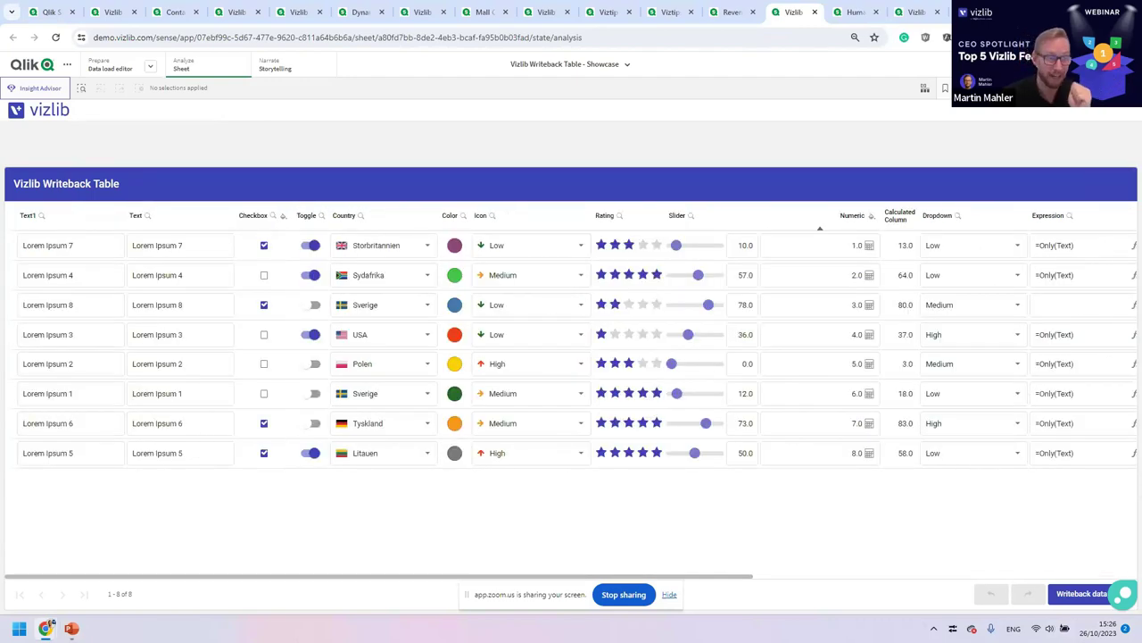
click(924, 87)
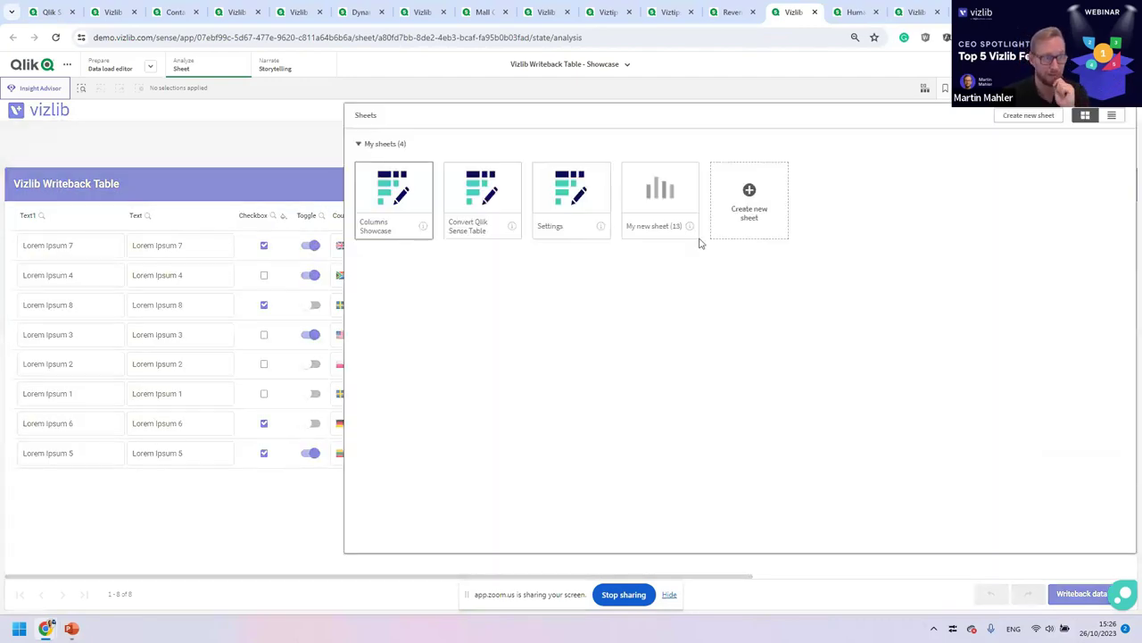
- Add a full-width Vizlib Writeback Table to My new sheet (13) and launch its setup
click(654, 193)
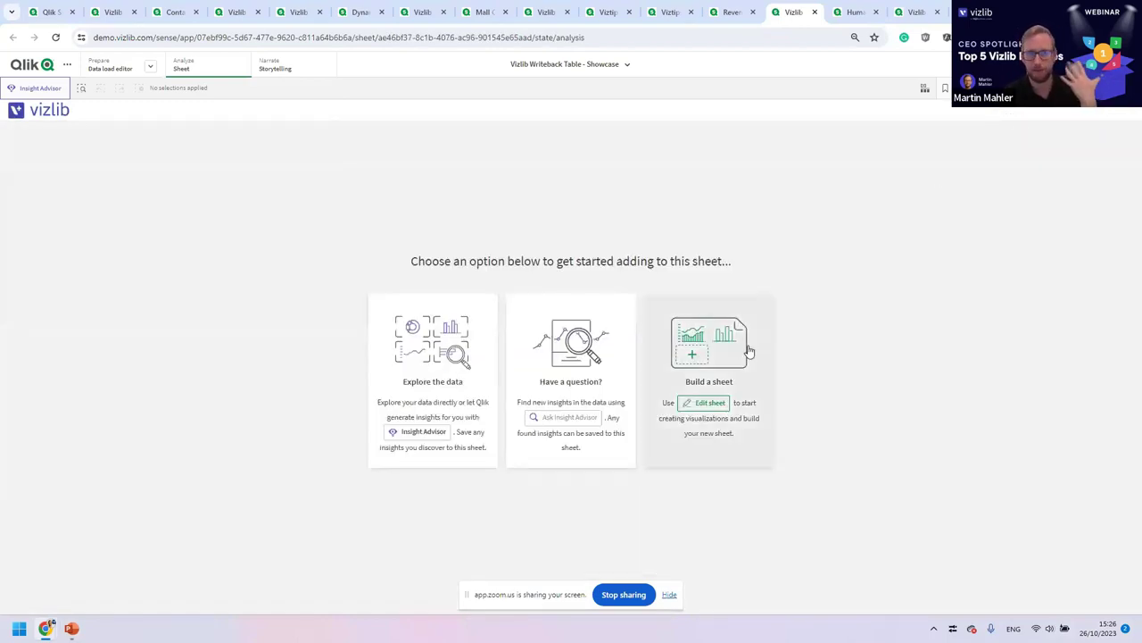
click(991, 88)
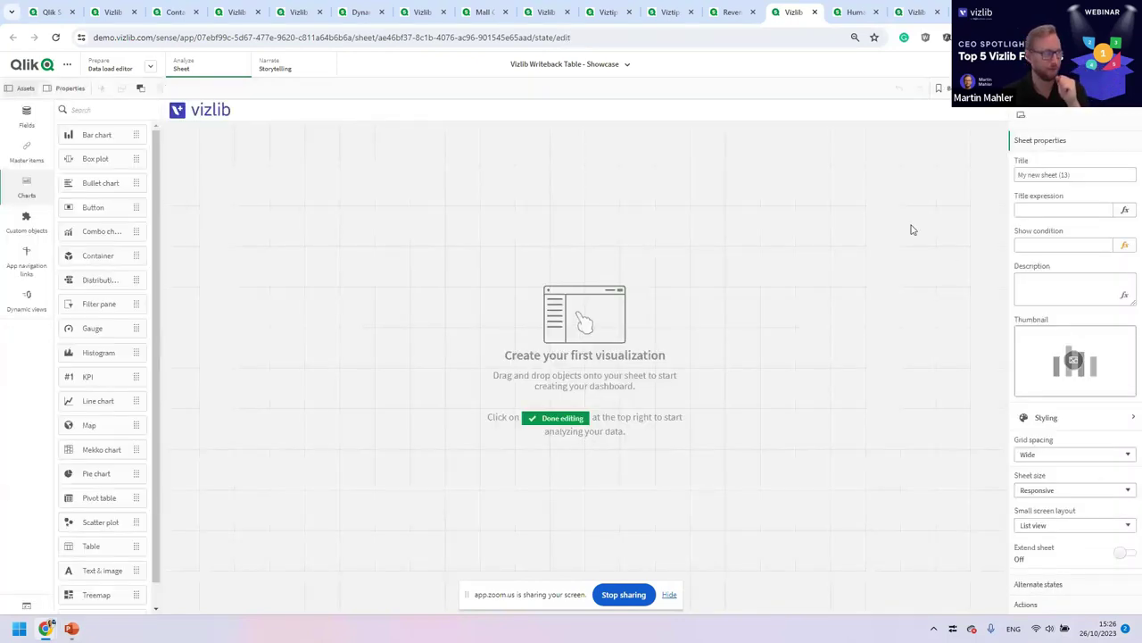
click(36, 214)
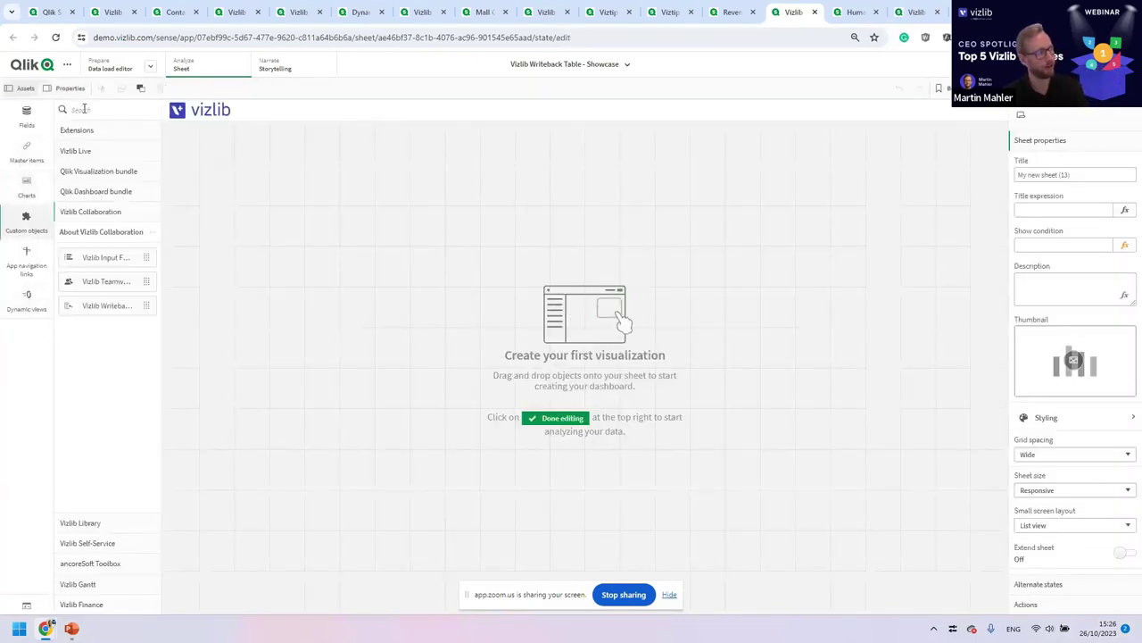
click(85, 109)
text(Writeback)
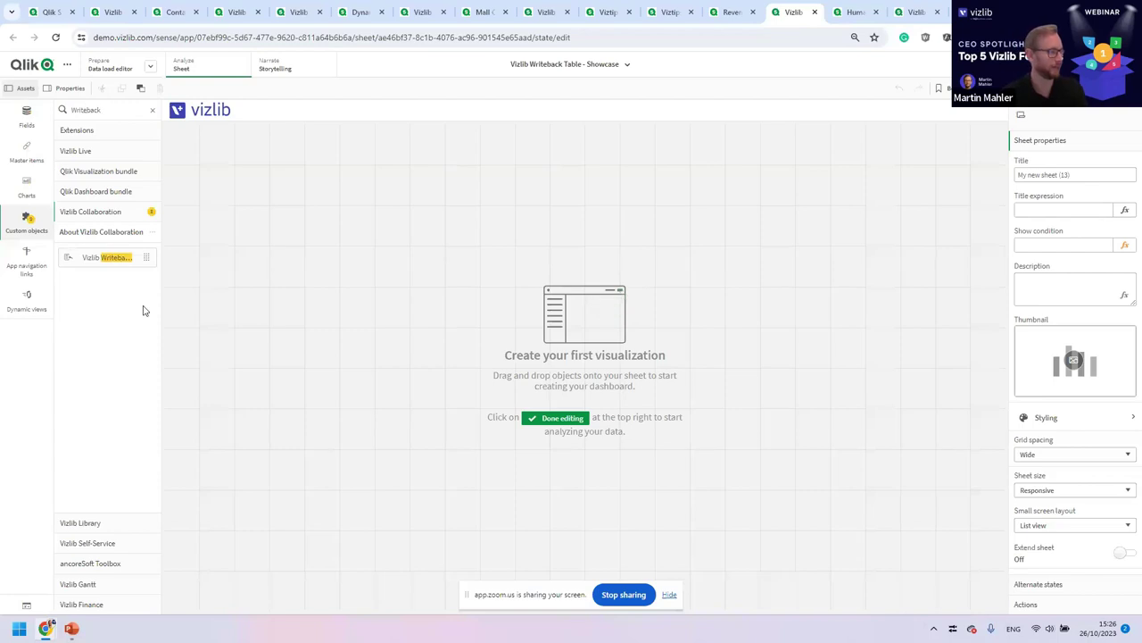
drag(99, 263, 464, 262)
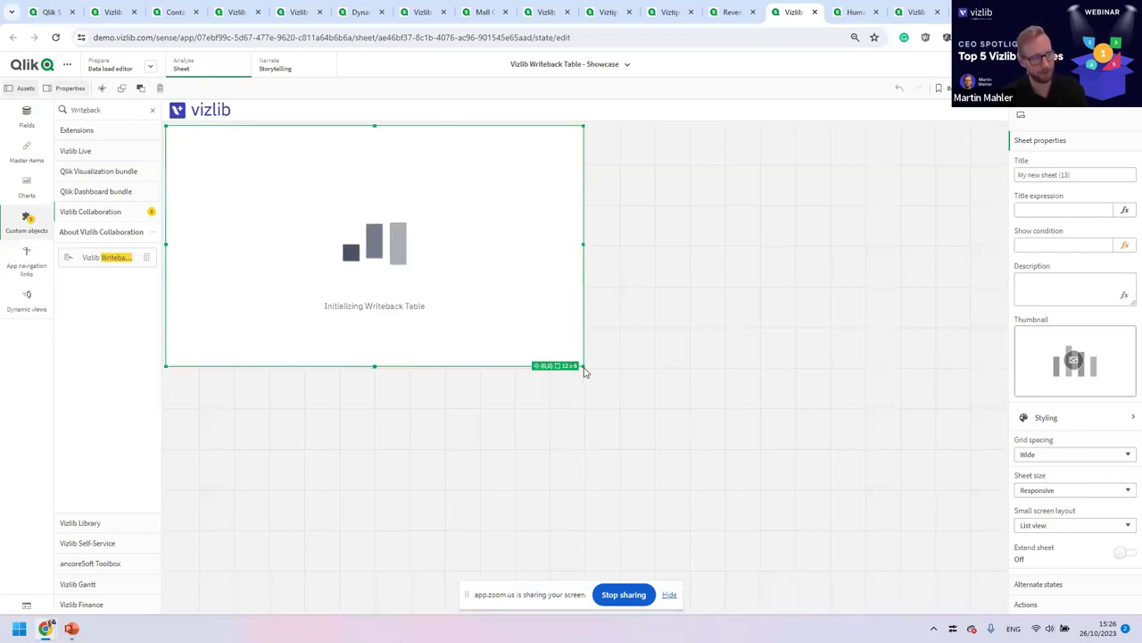
drag(583, 365, 980, 419)
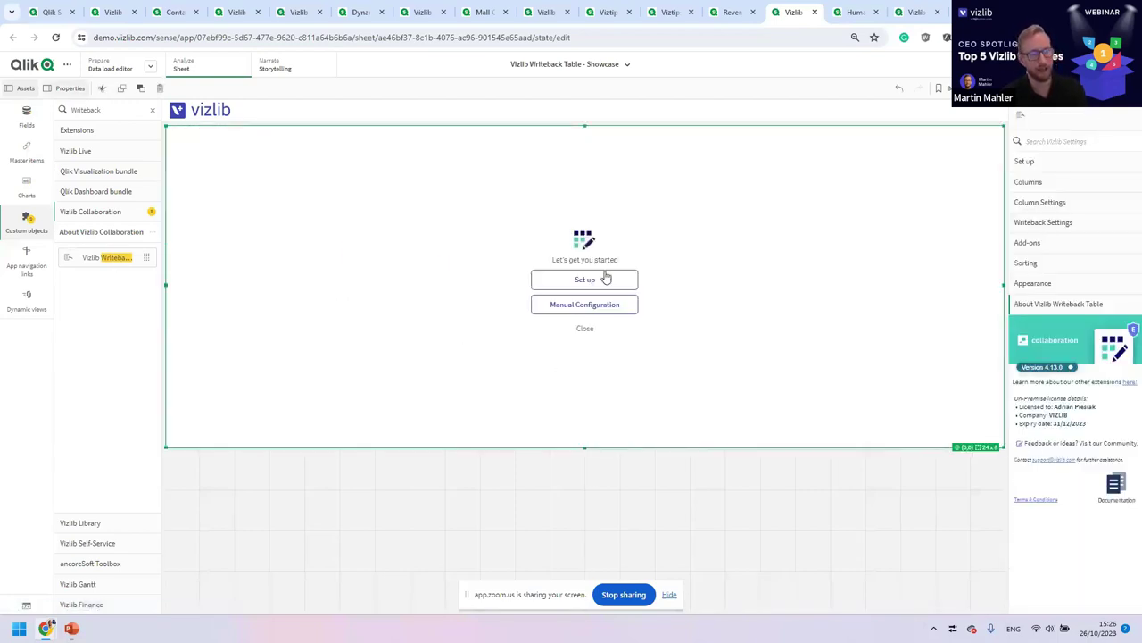
click(594, 283)
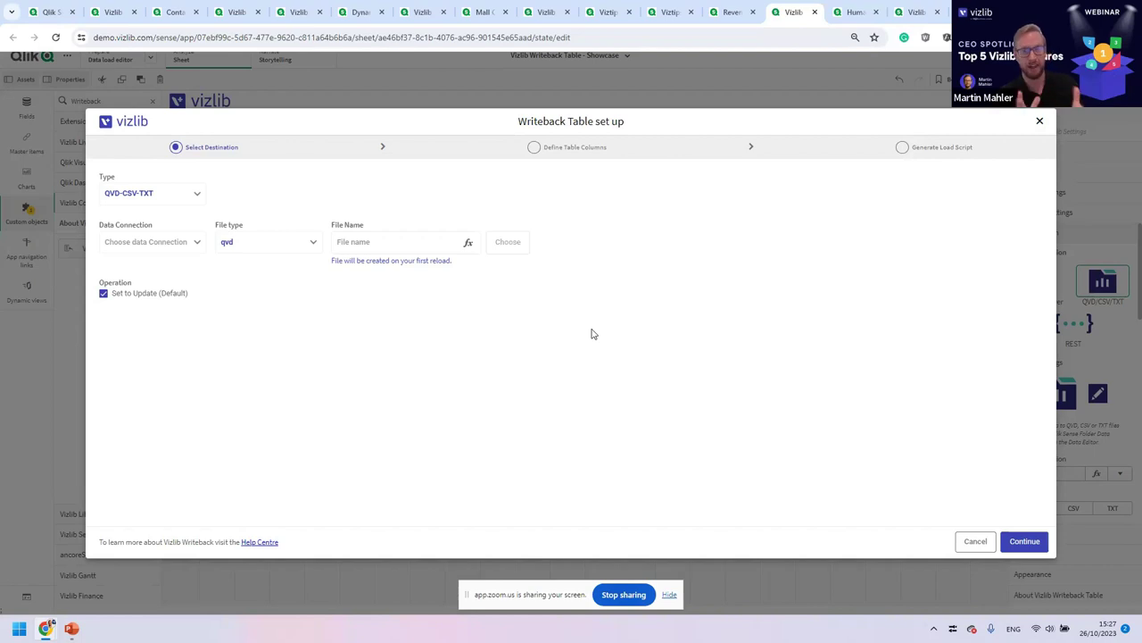
- Point the Writeback table at file LiveDemo in the WritebackDemoData connection and continue
click(125, 242)
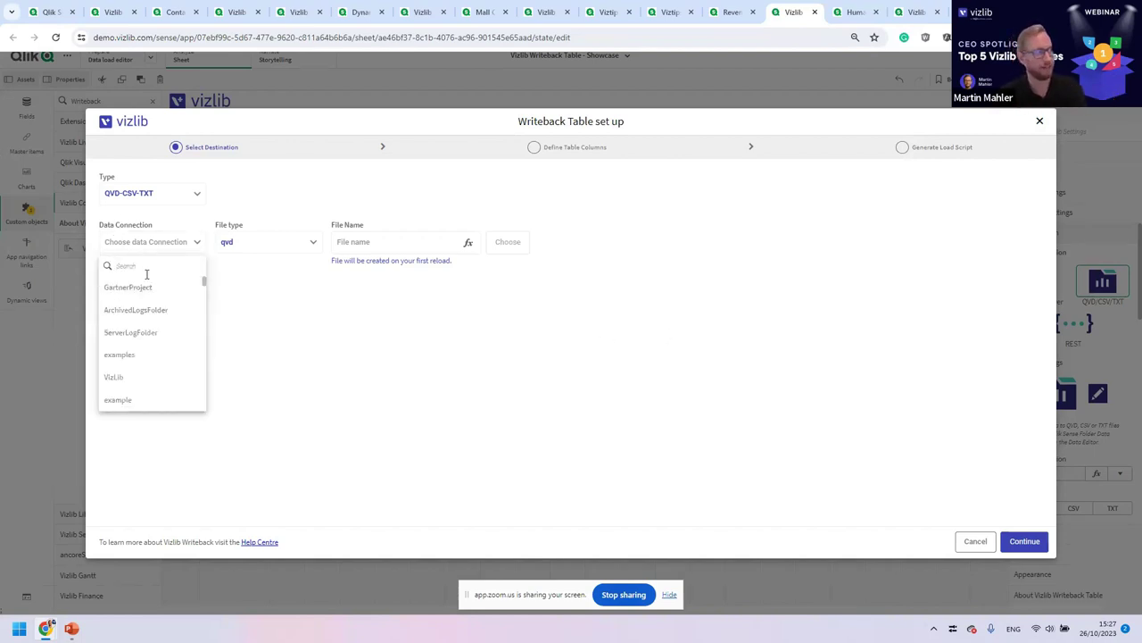
click(150, 250)
click(148, 245)
text(w)
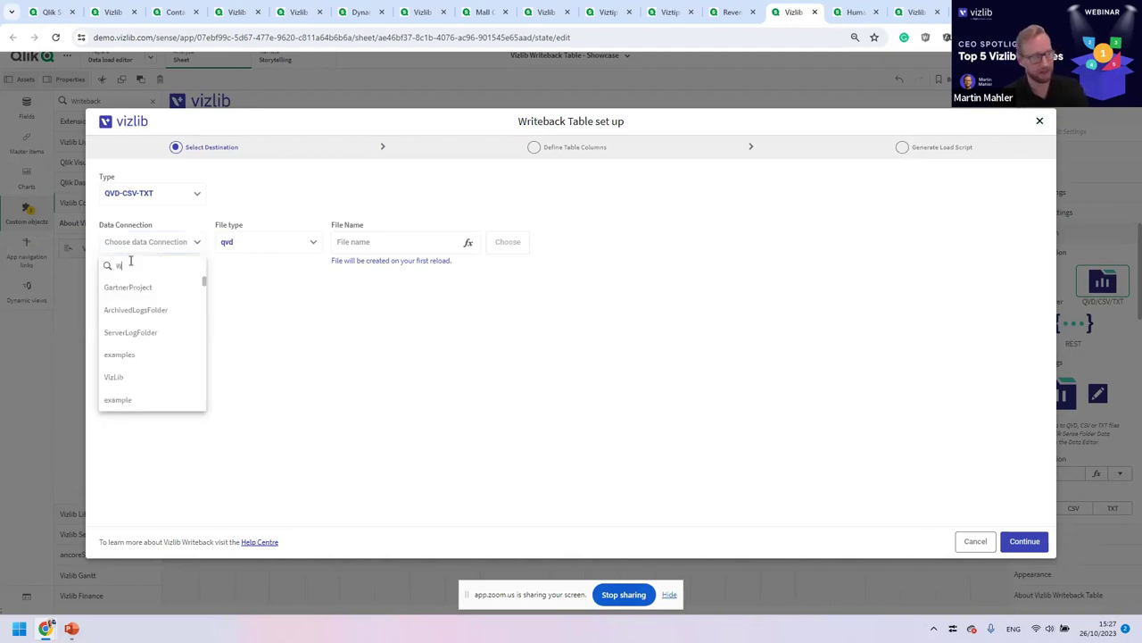
text(rite)
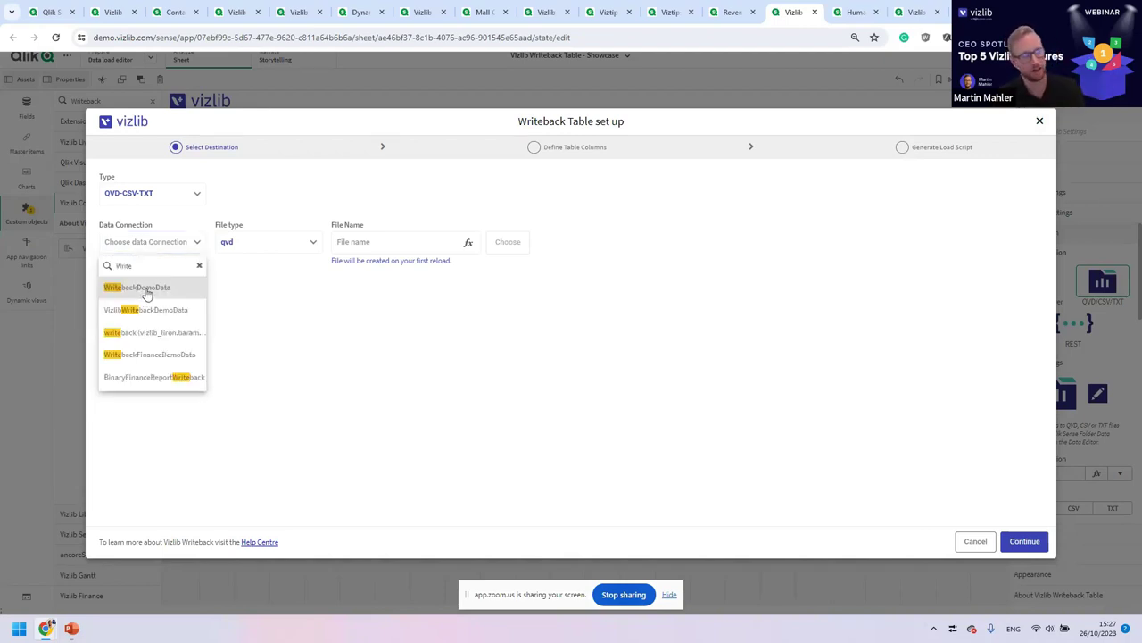
click(146, 287)
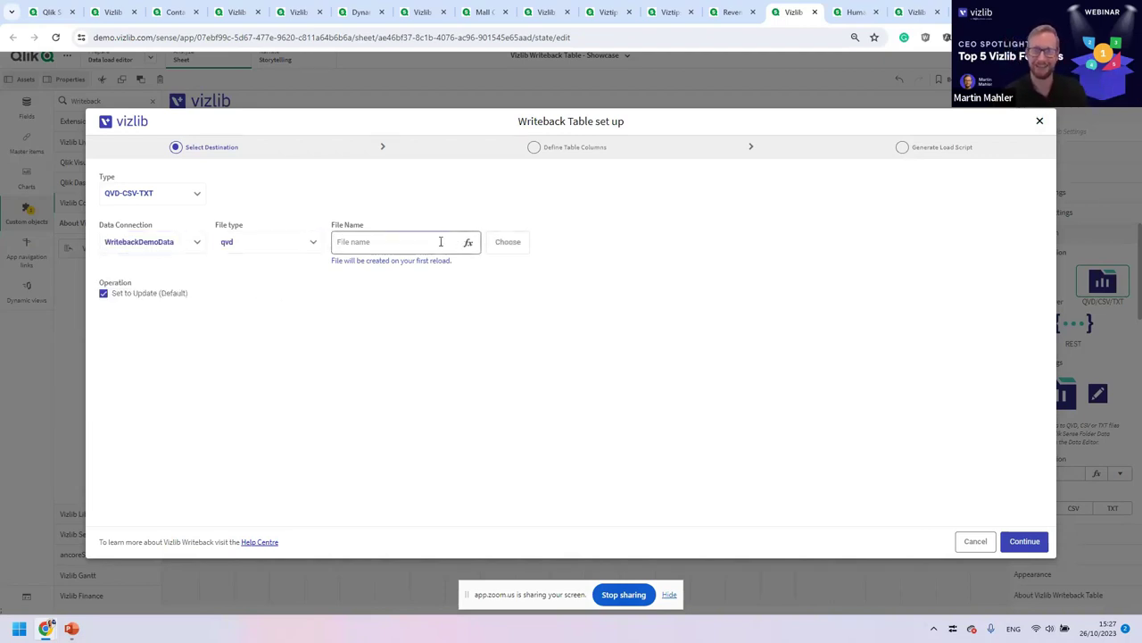
click(375, 242)
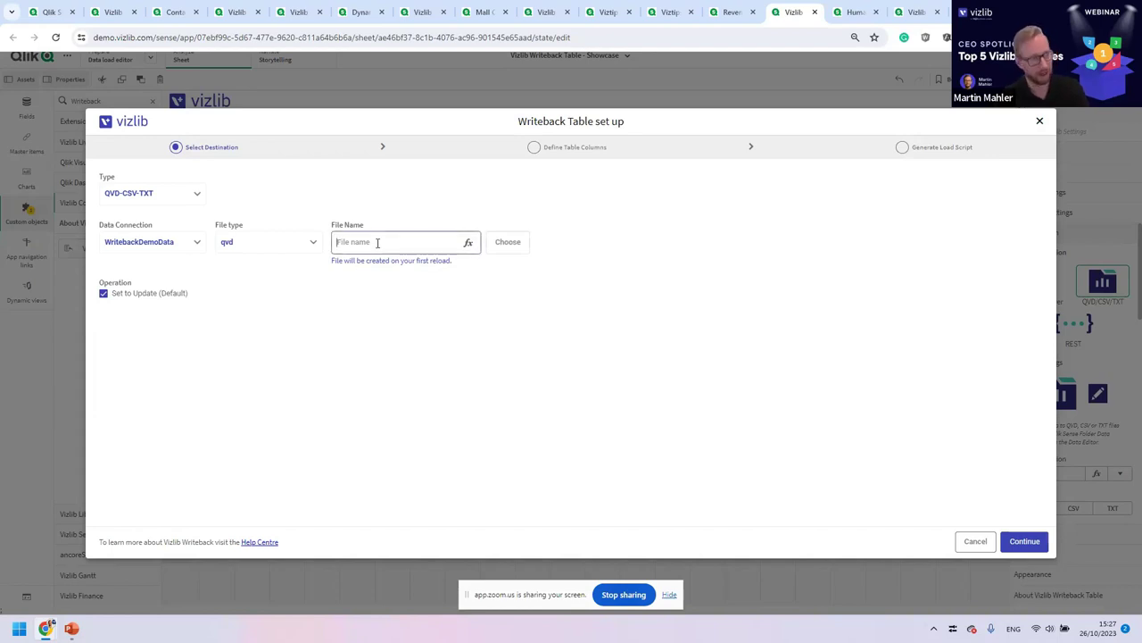
text(LiveDemo)
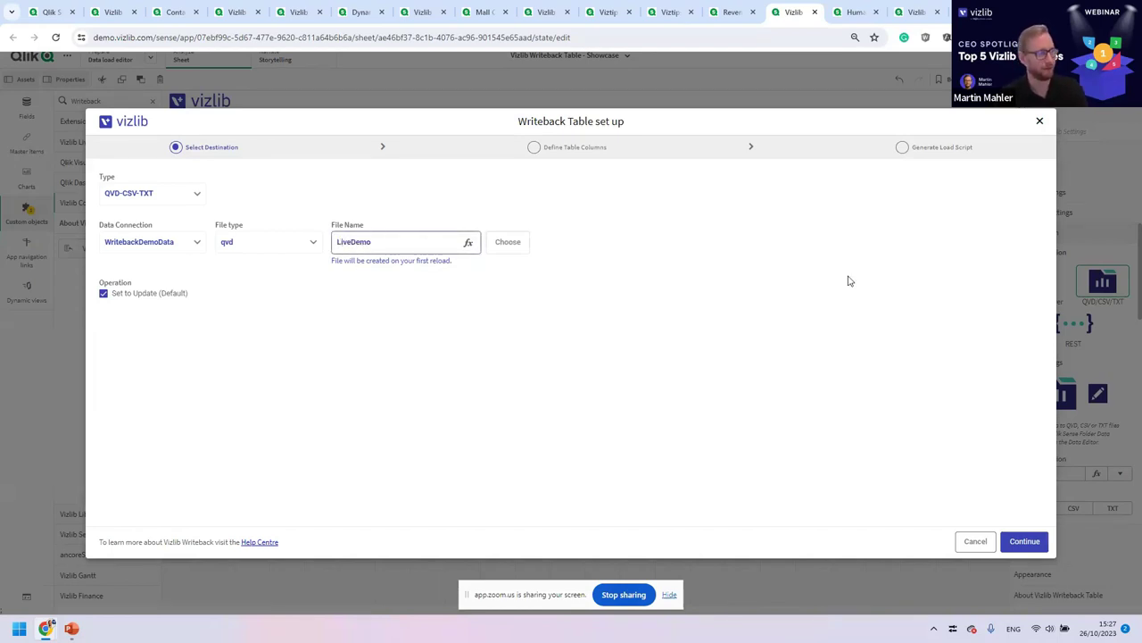
click(822, 297)
click(1022, 541)
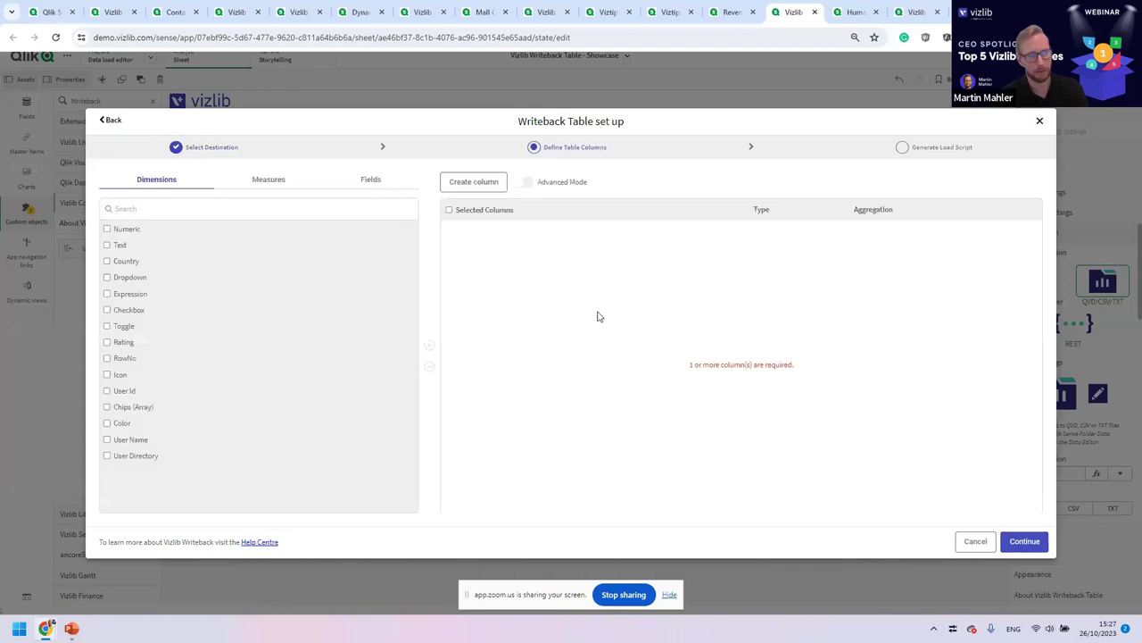
- Add Country and RowNo, plus a new Score star-rating column and a Commentary text column
click(107, 262)
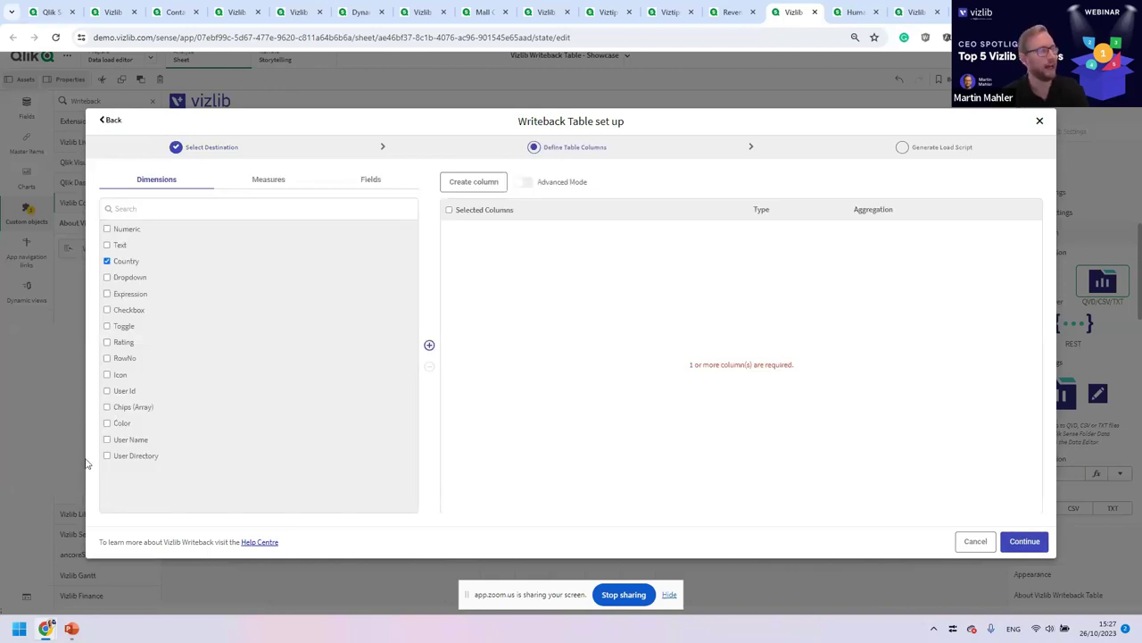
click(119, 358)
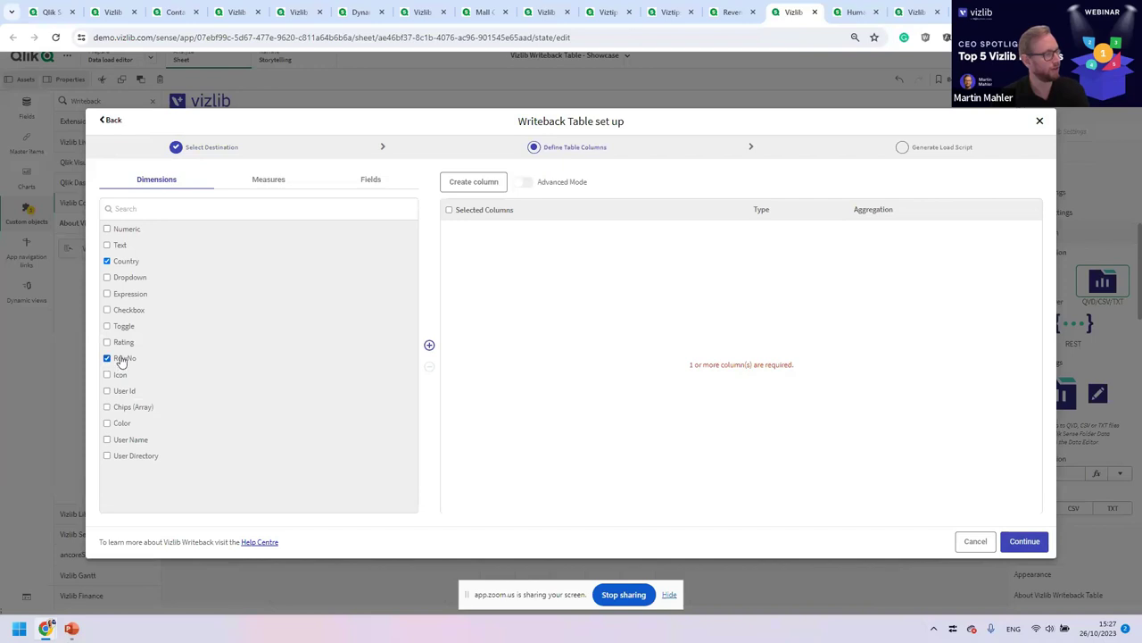
click(429, 345)
click(475, 183)
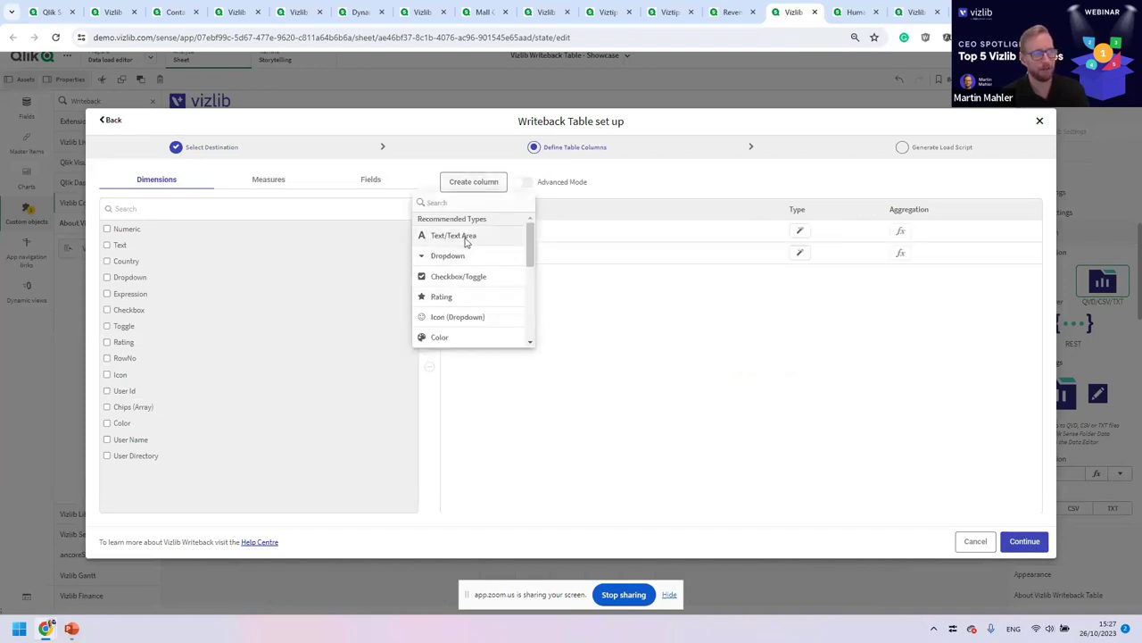
click(453, 296)
click(491, 276)
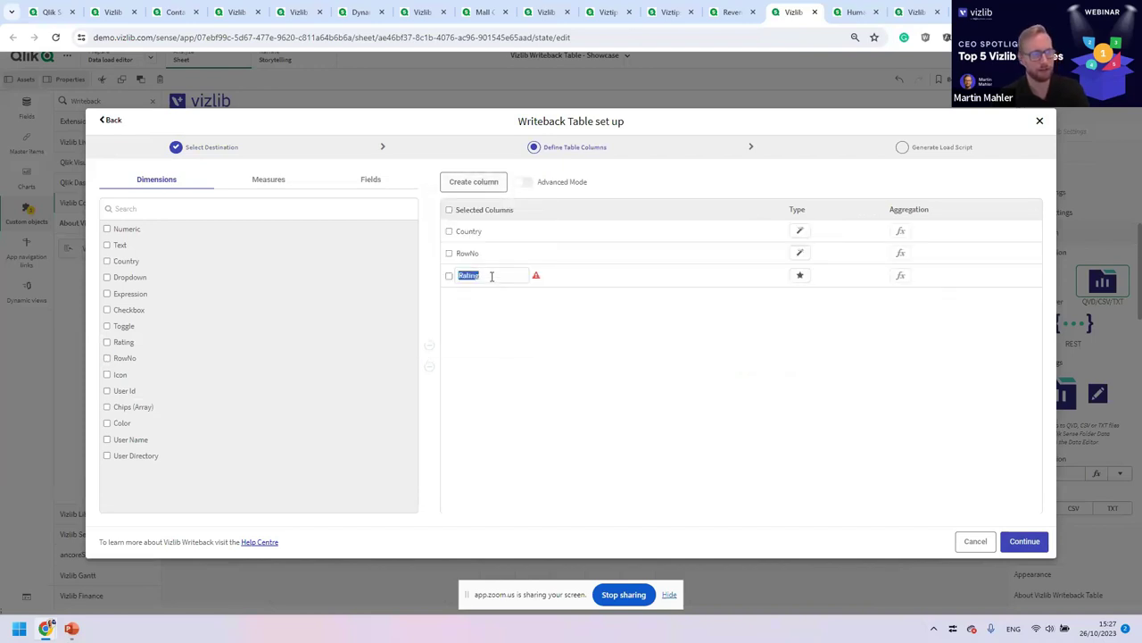
text(Score)
click(476, 183)
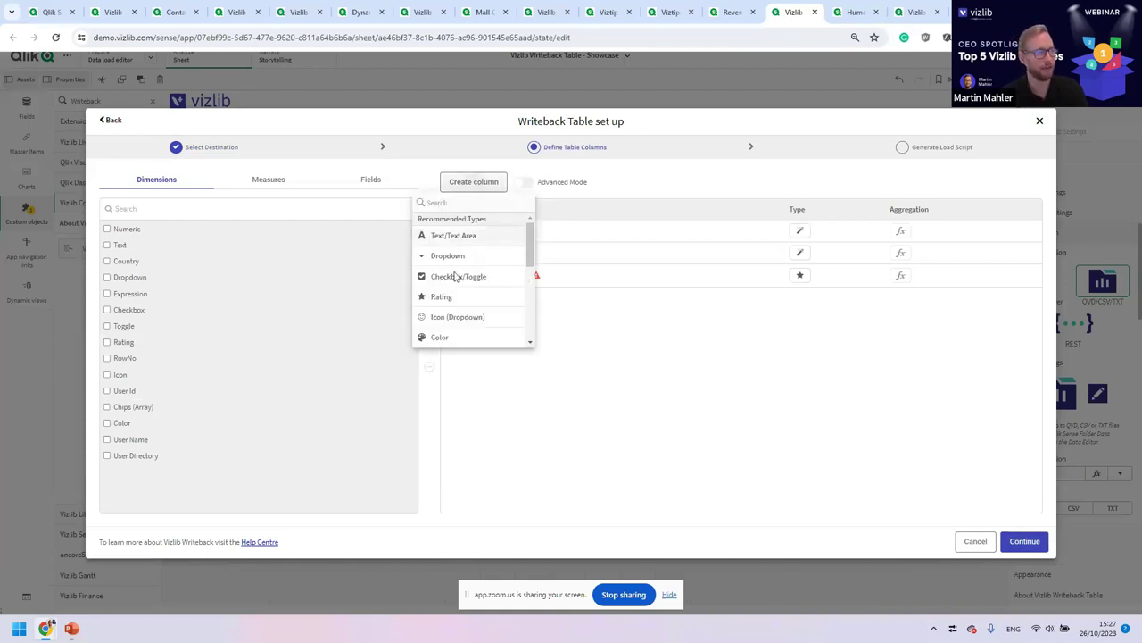
click(456, 238)
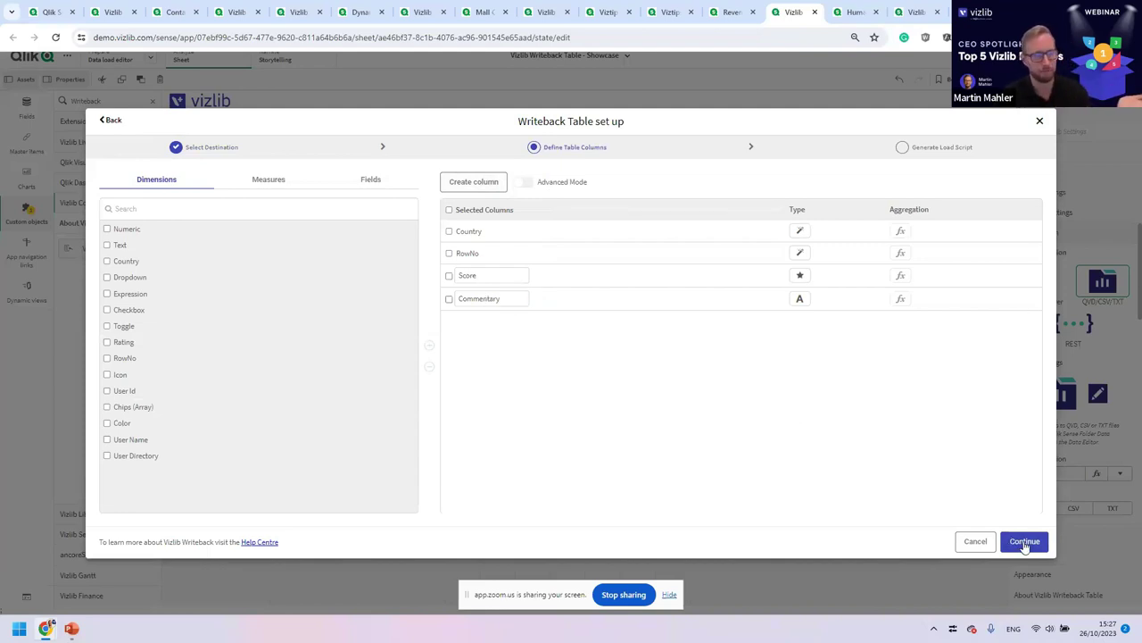
- Inject the generated writeback script into the app's load script and save the setup
click(1025, 541)
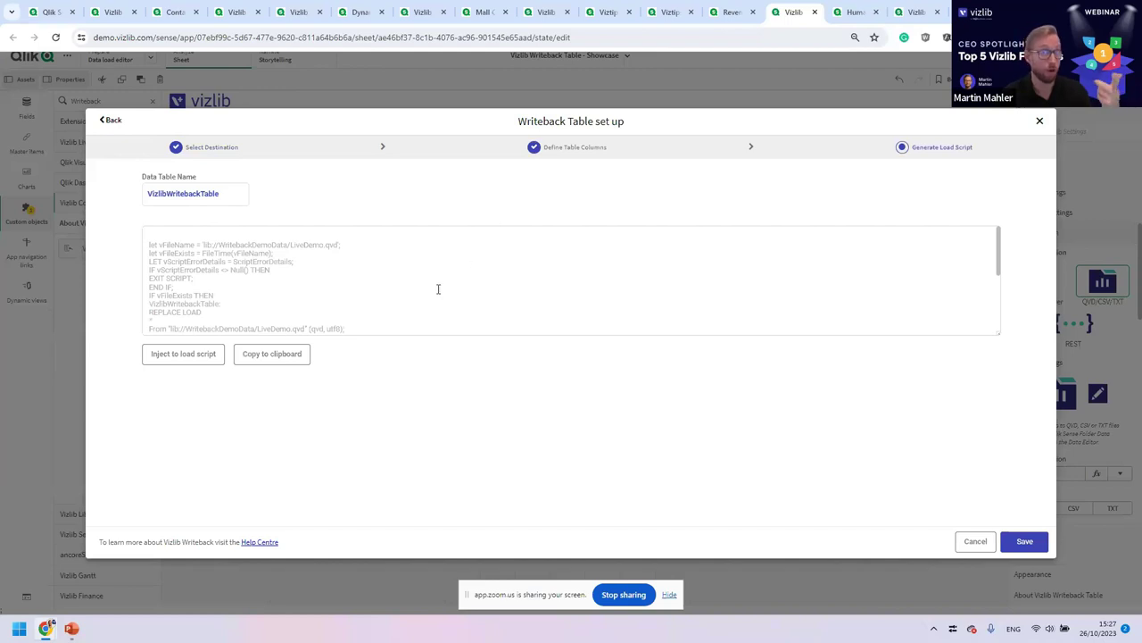
scroll(342, 317, down, 5)
scroll(227, 303, up, 5)
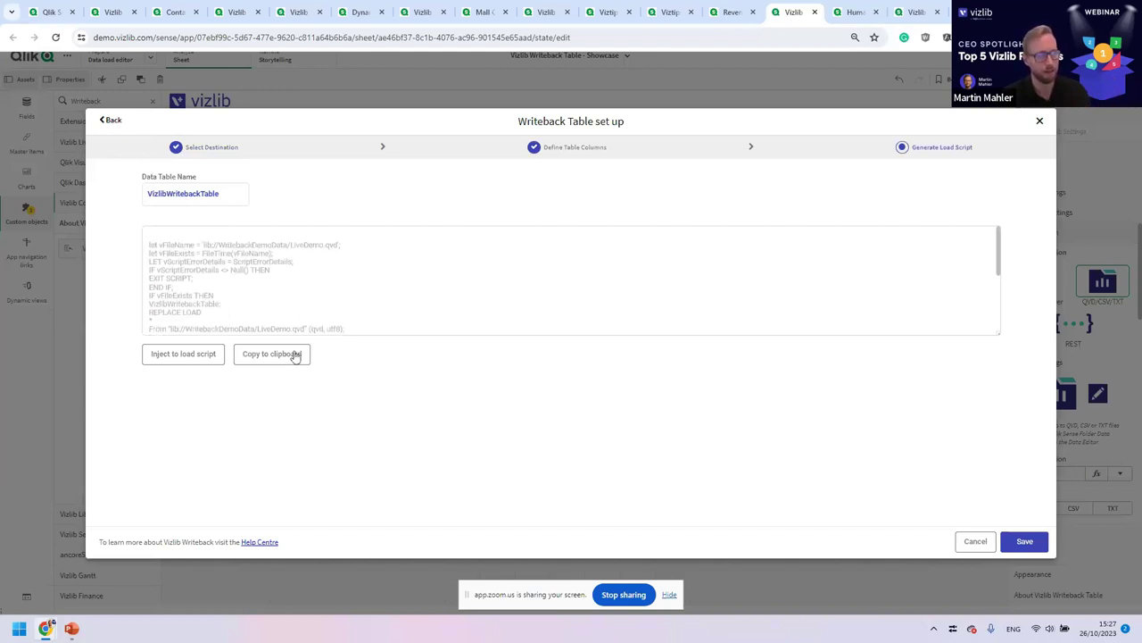
click(187, 358)
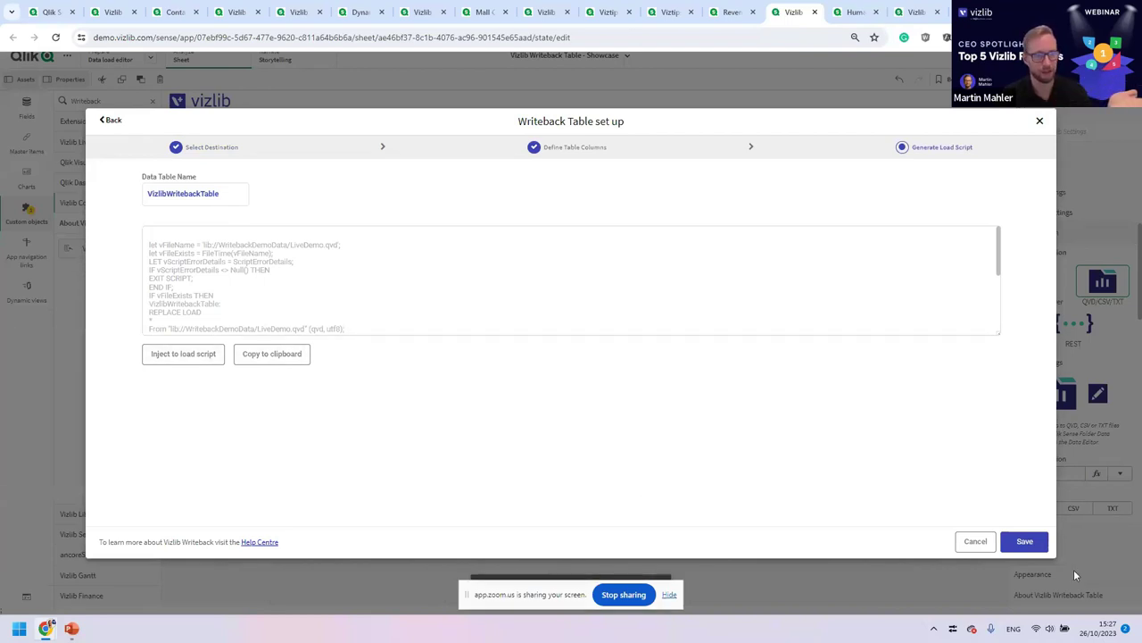
click(1026, 544)
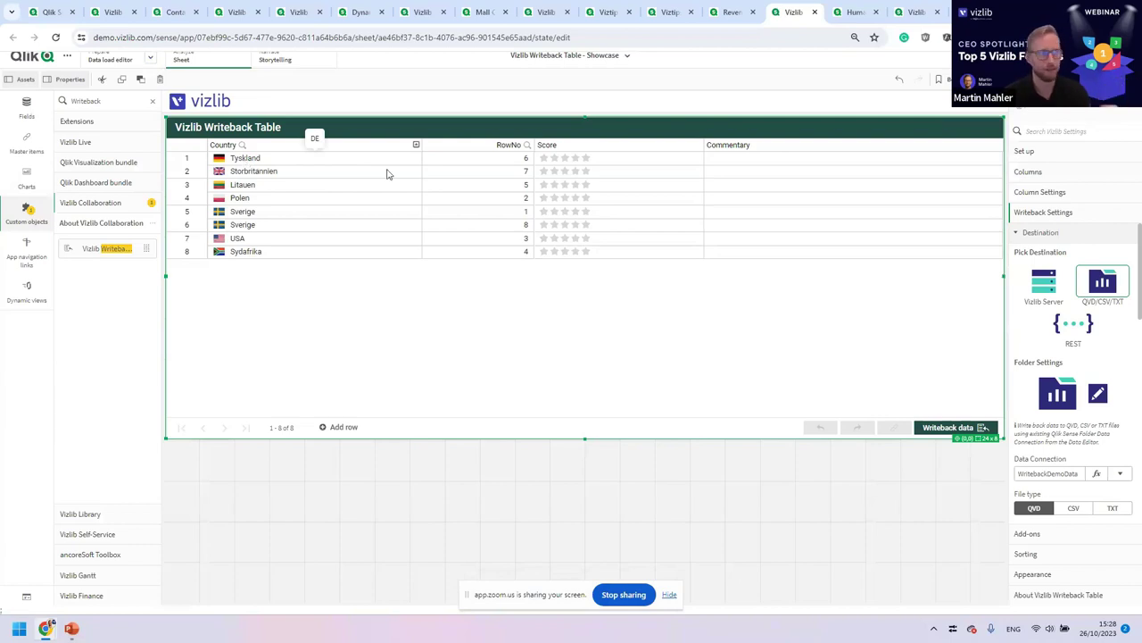
- Give Storbritannien, Polen and Sverige four stars and Litauen two stars
click(576, 171)
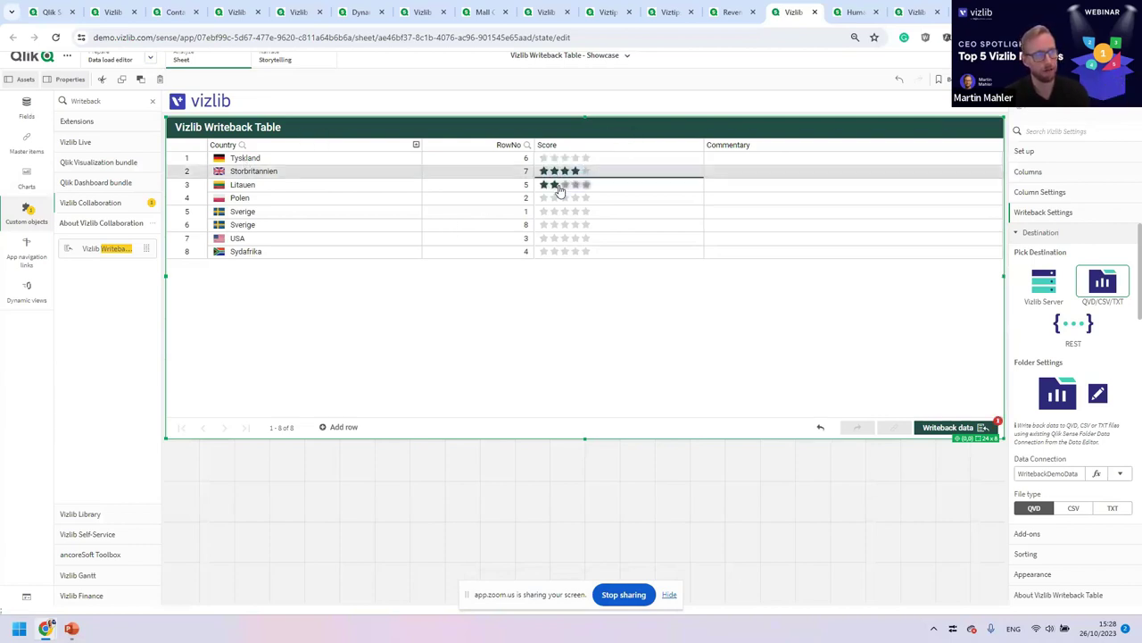
click(555, 185)
click(576, 198)
click(574, 212)
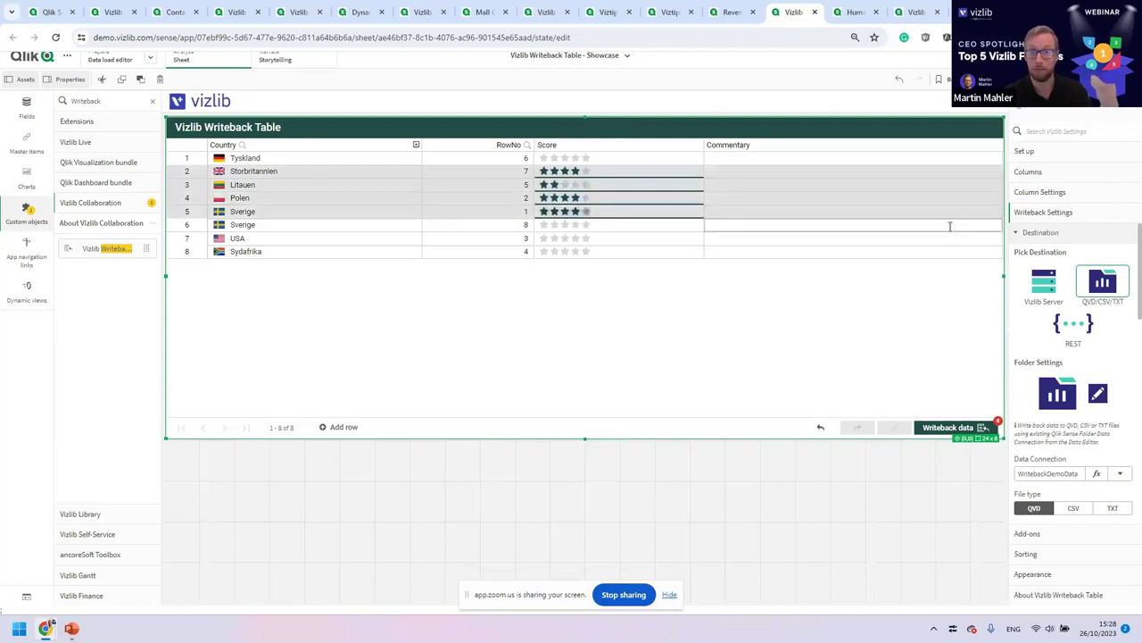
- Enter comments such as 'UK' and 'Ger' for the country rows and write them to a new LiveDemo.qvd
click(738, 172)
text(UK)
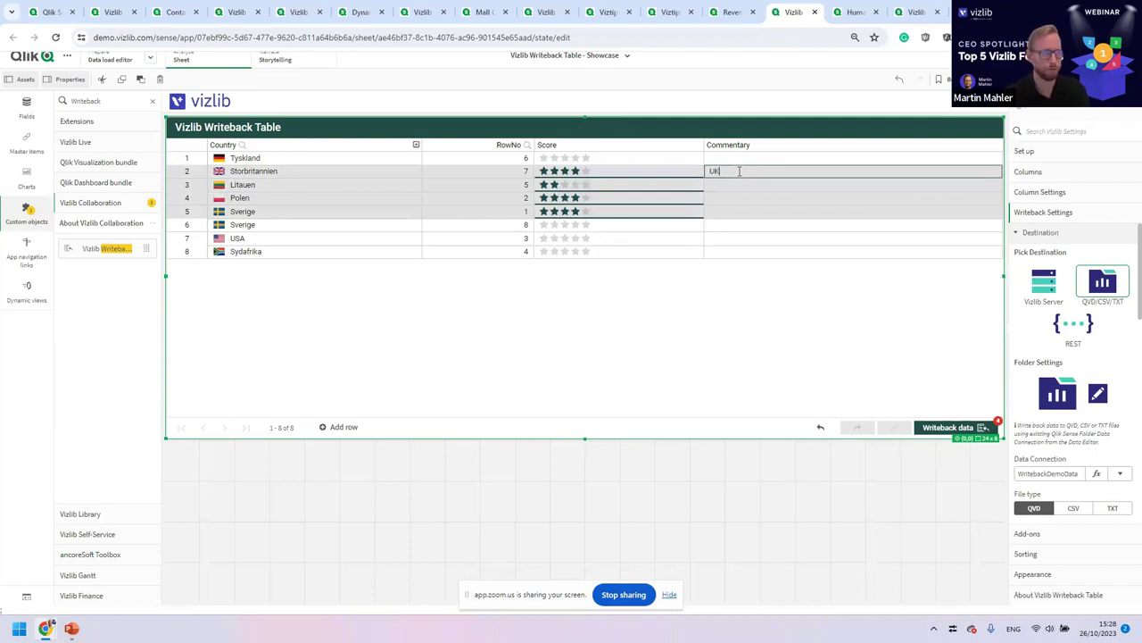
click(741, 158)
text(Germany)
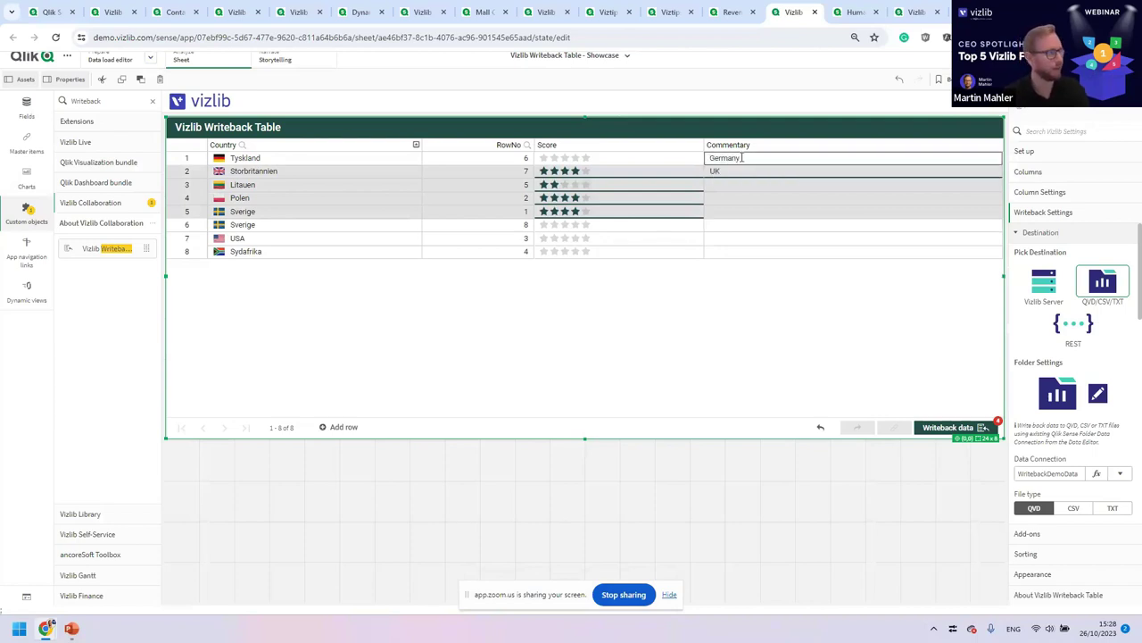
click(719, 186)
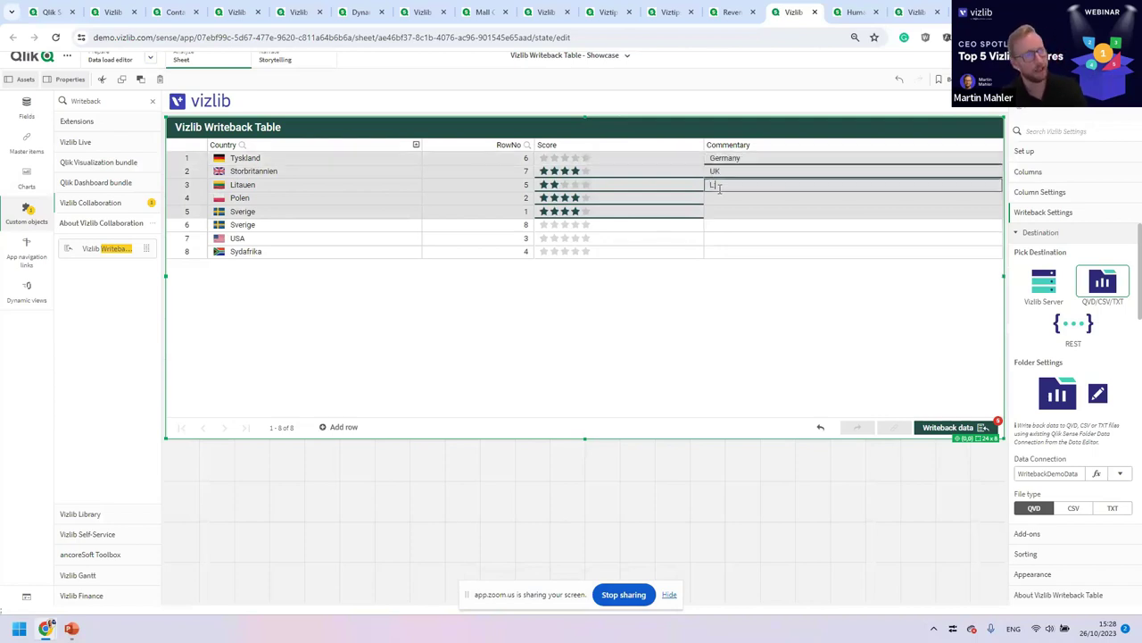
click(716, 198)
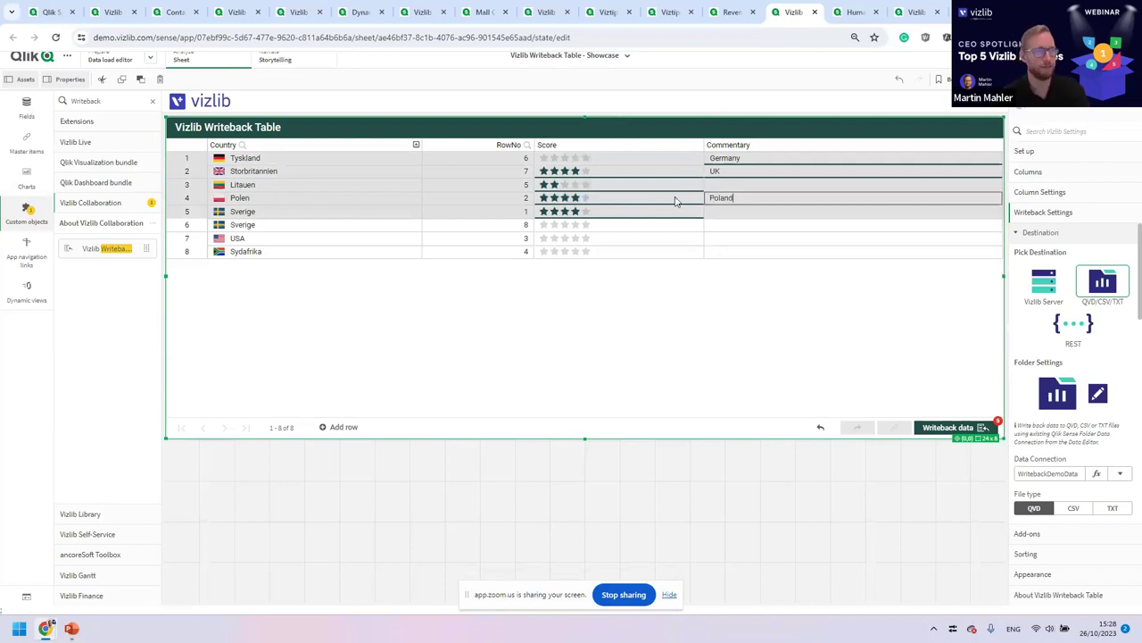
click(947, 426)
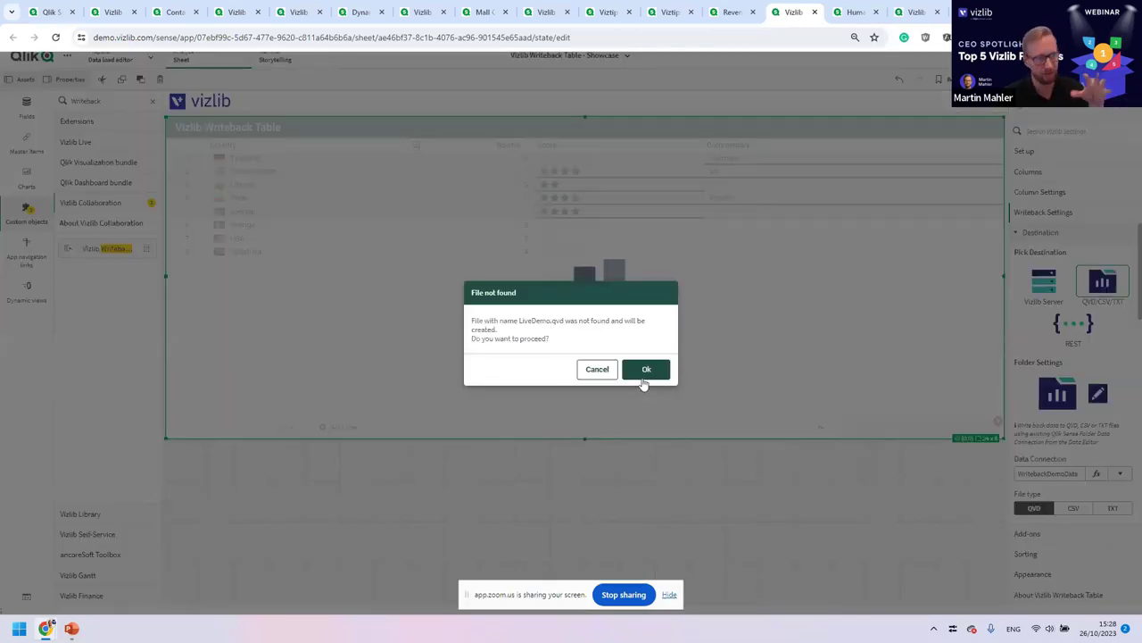
click(646, 371)
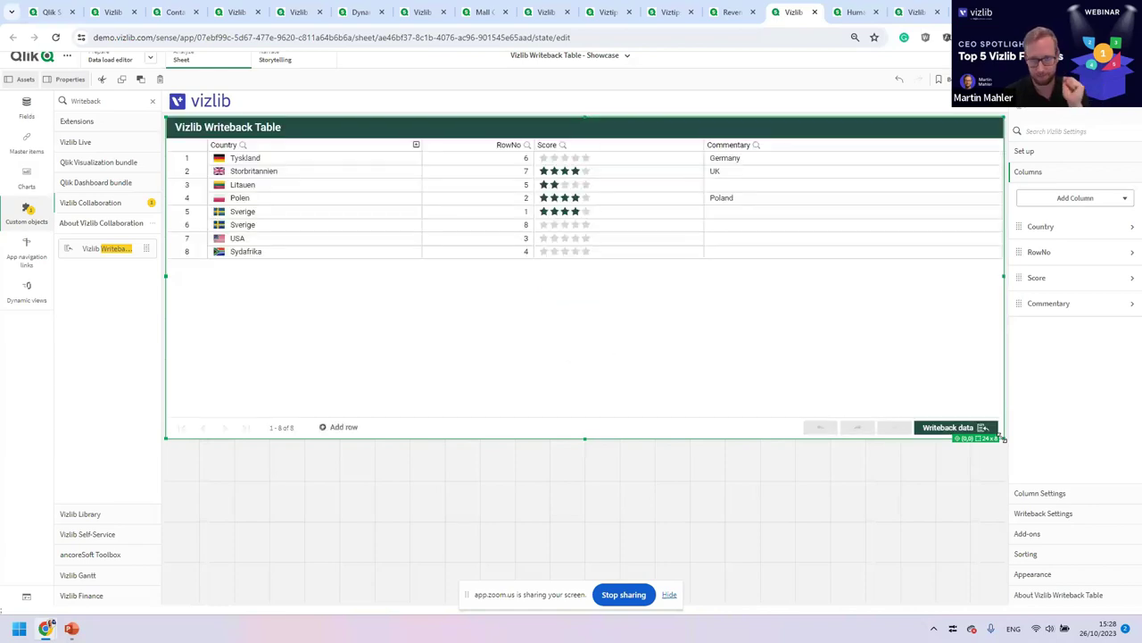
- Shrink the writeback table and place a full-width new table below it
drag(1001, 416, 1007, 335)
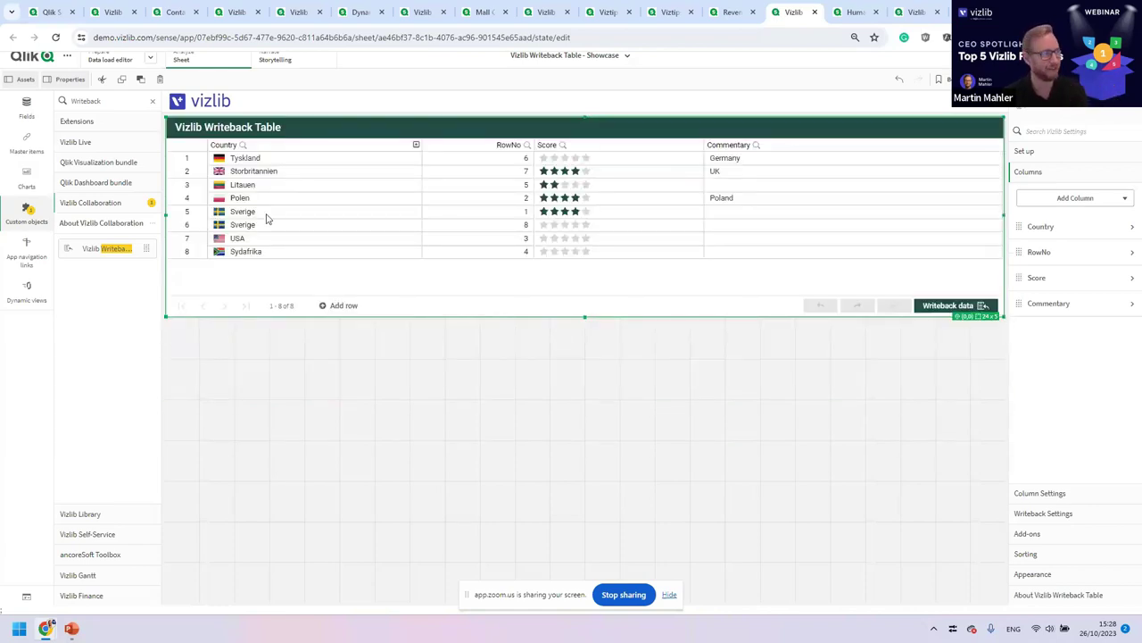
double_click(87, 102)
text(Table)
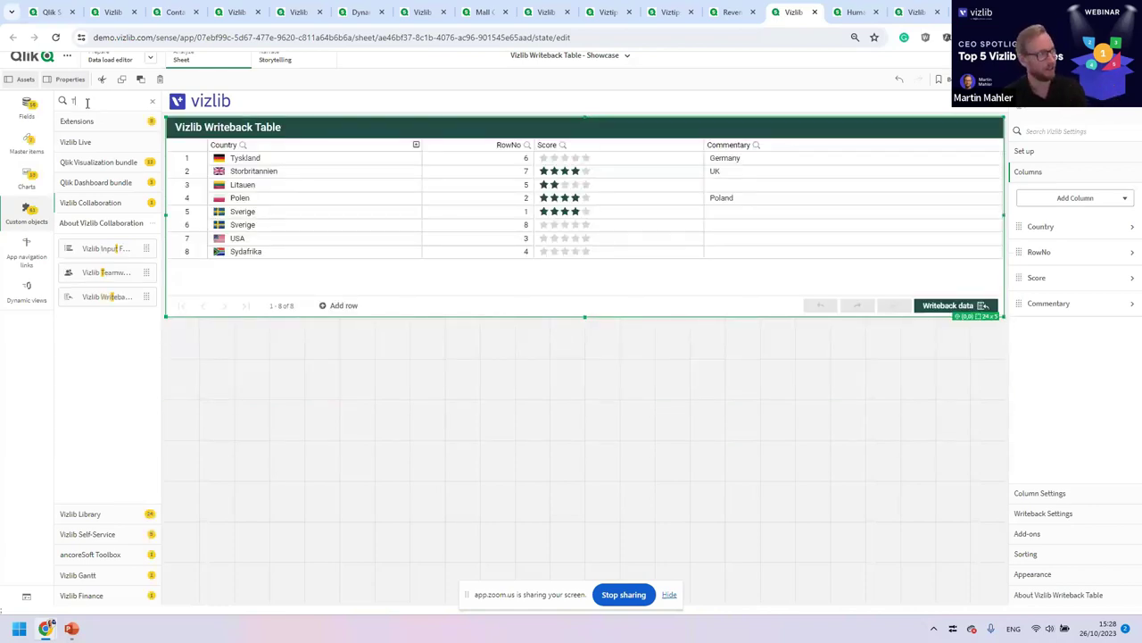
click(26, 179)
drag(92, 150, 441, 433)
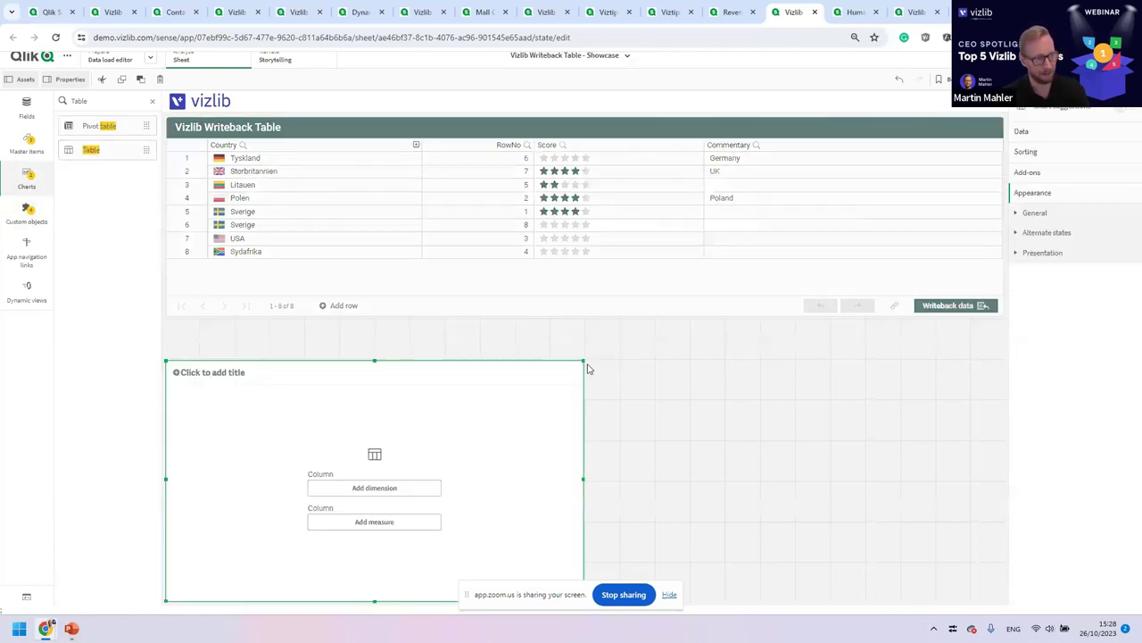
drag(583, 360, 1089, 366)
- Add Country, Score and Commentary as dimension columns of the new table
click(586, 489)
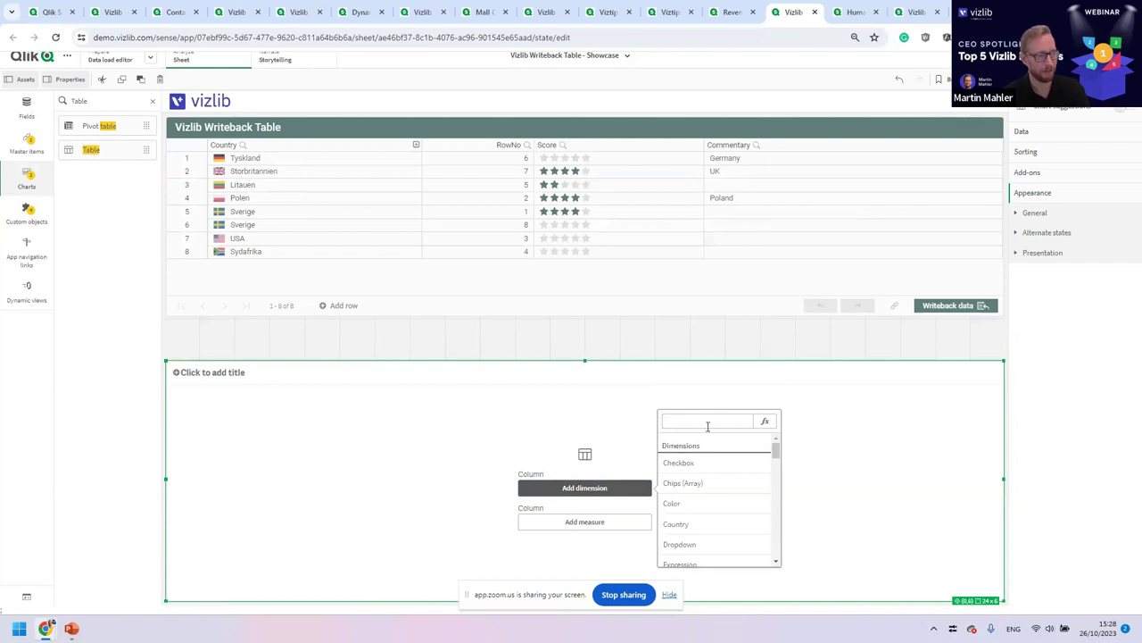
text(Country)
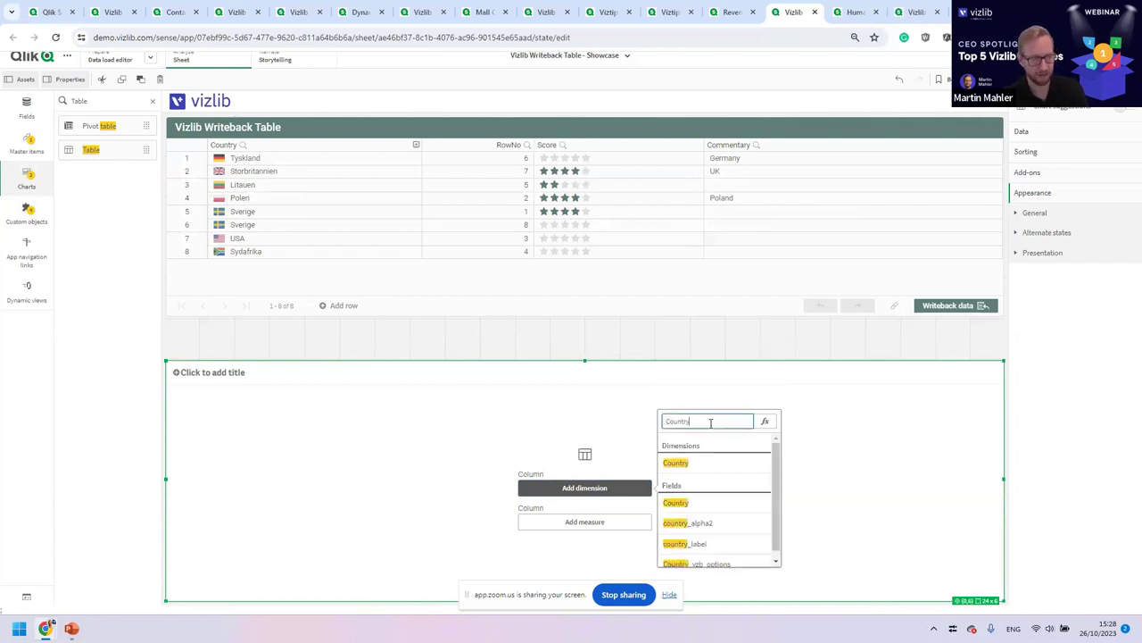
click(676, 463)
click(1094, 193)
click(1071, 223)
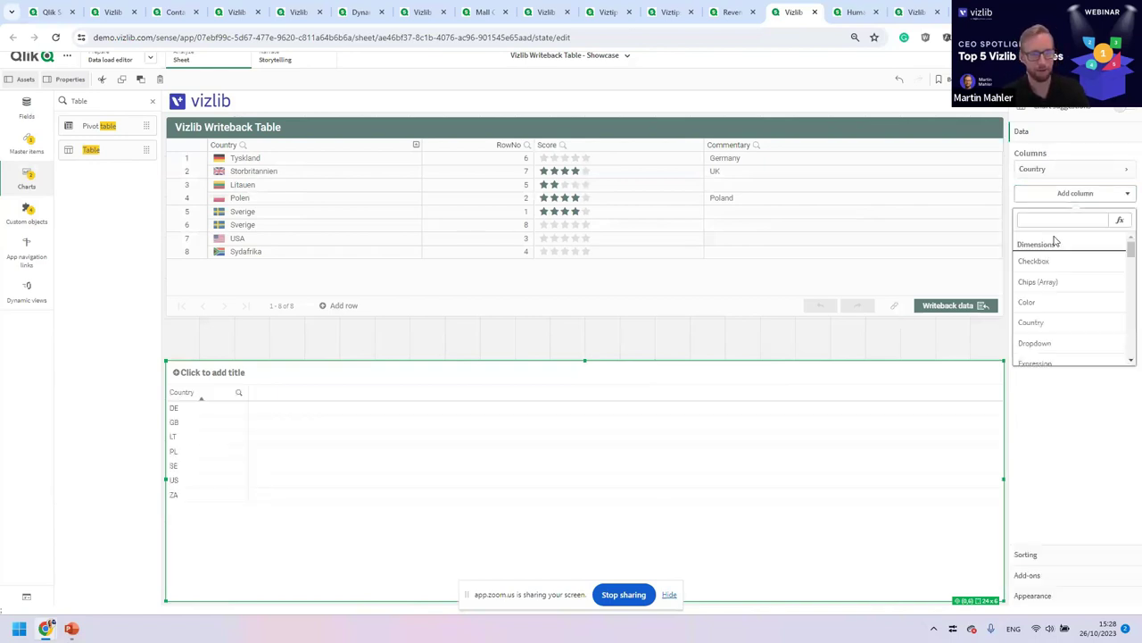
text(Score)
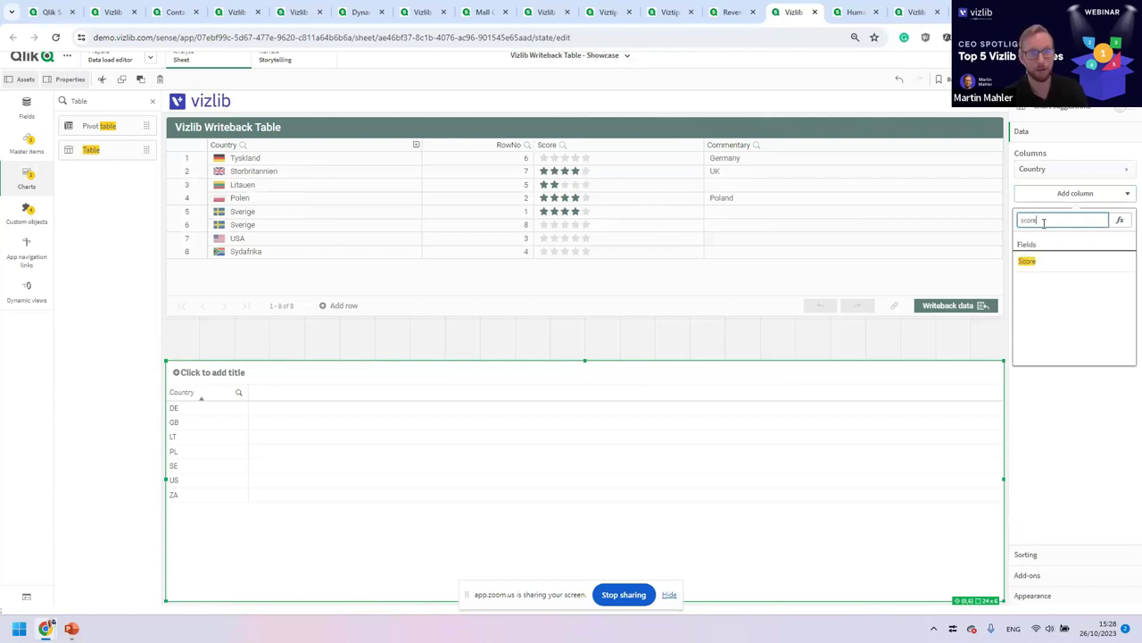
click(1054, 259)
click(1065, 221)
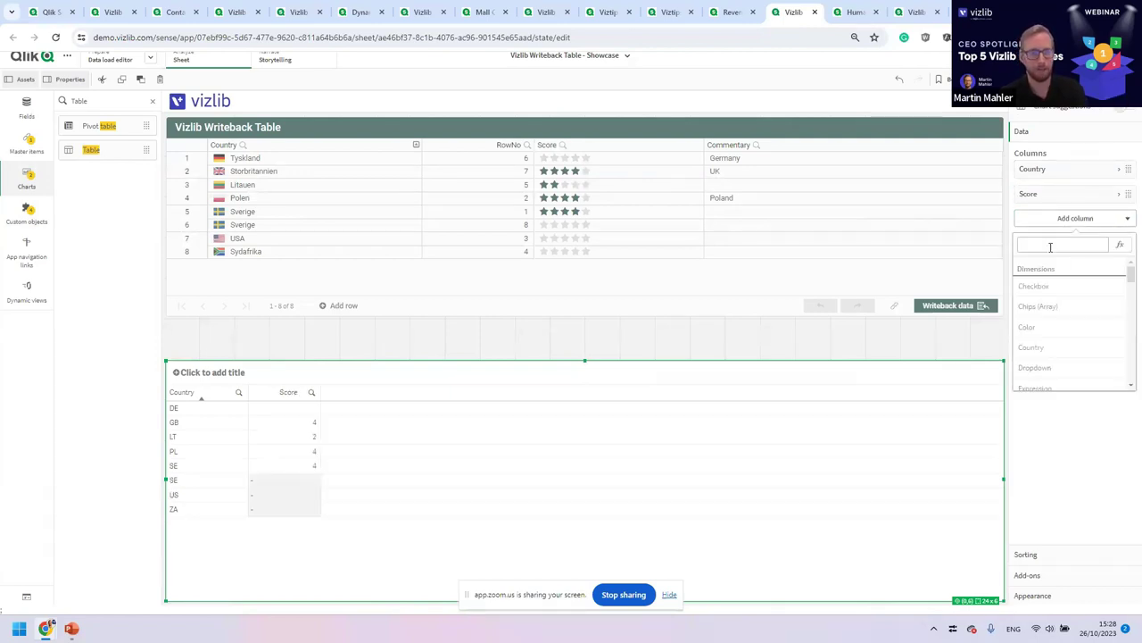
click(1053, 246)
text(Comm)
click(1039, 285)
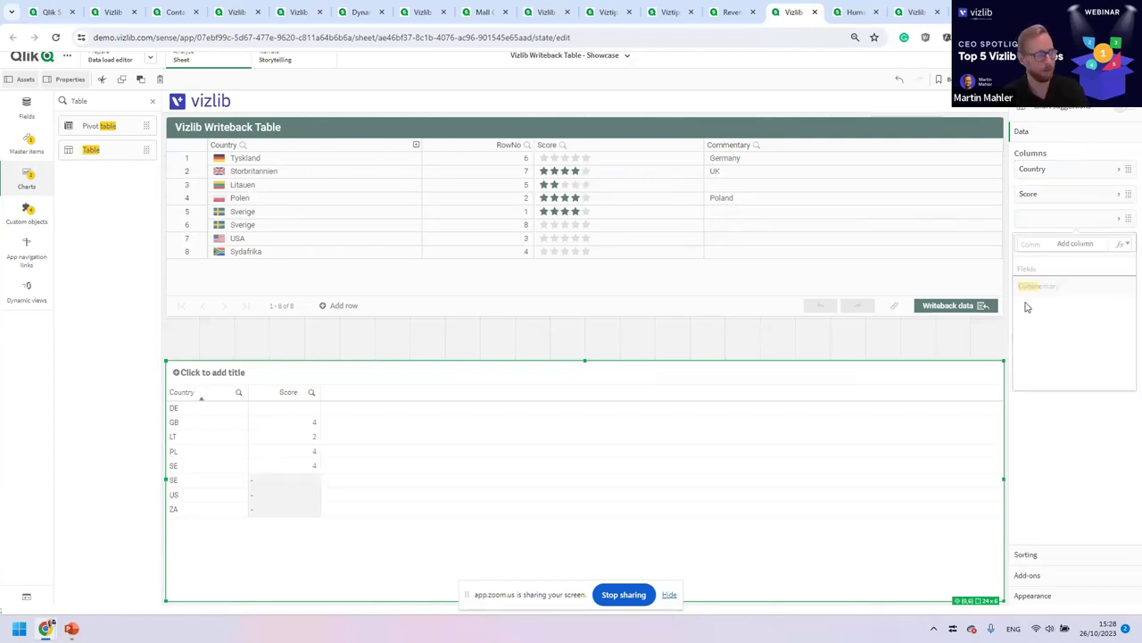
- Give Sverige row 8 four stars and the comment 'this is live data!', then write it back
click(991, 78)
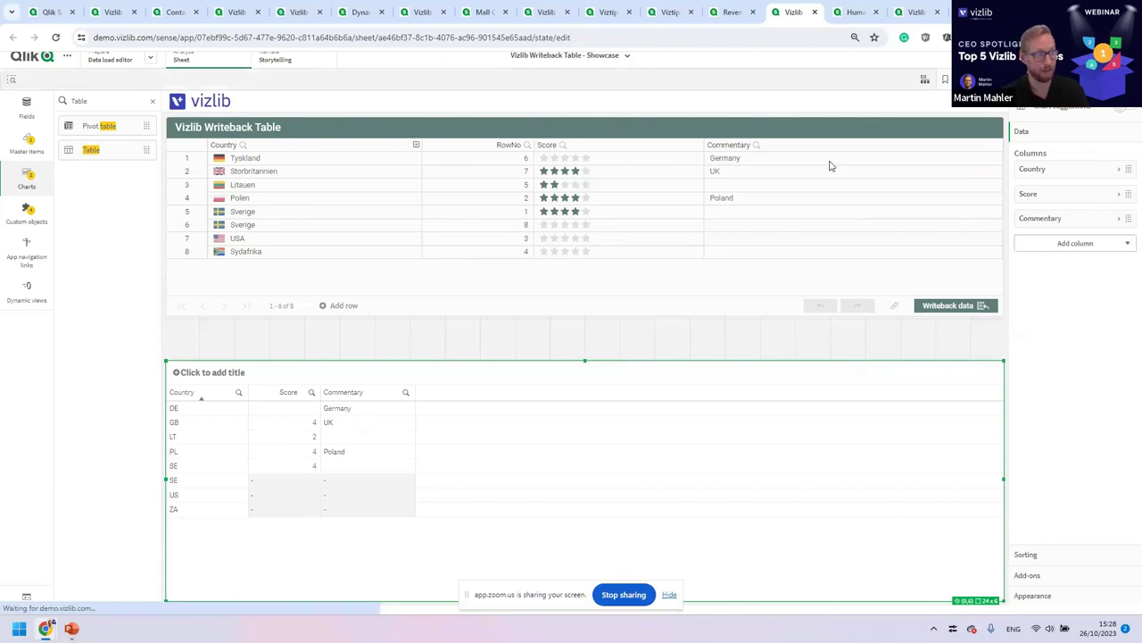
click(779, 226)
text(this is live data)
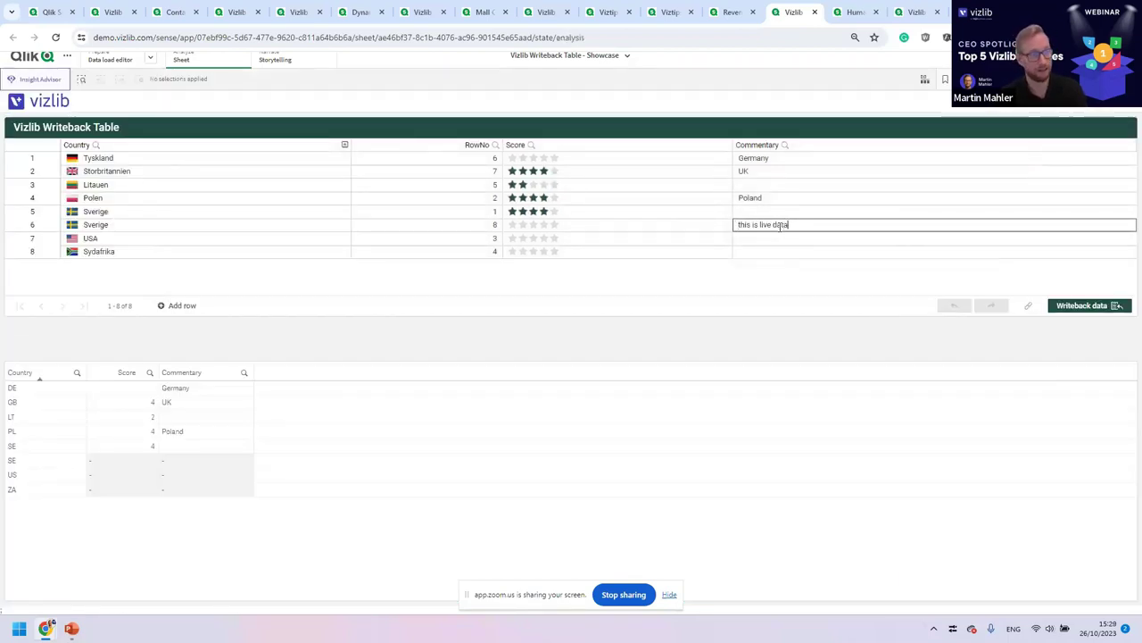
click(546, 224)
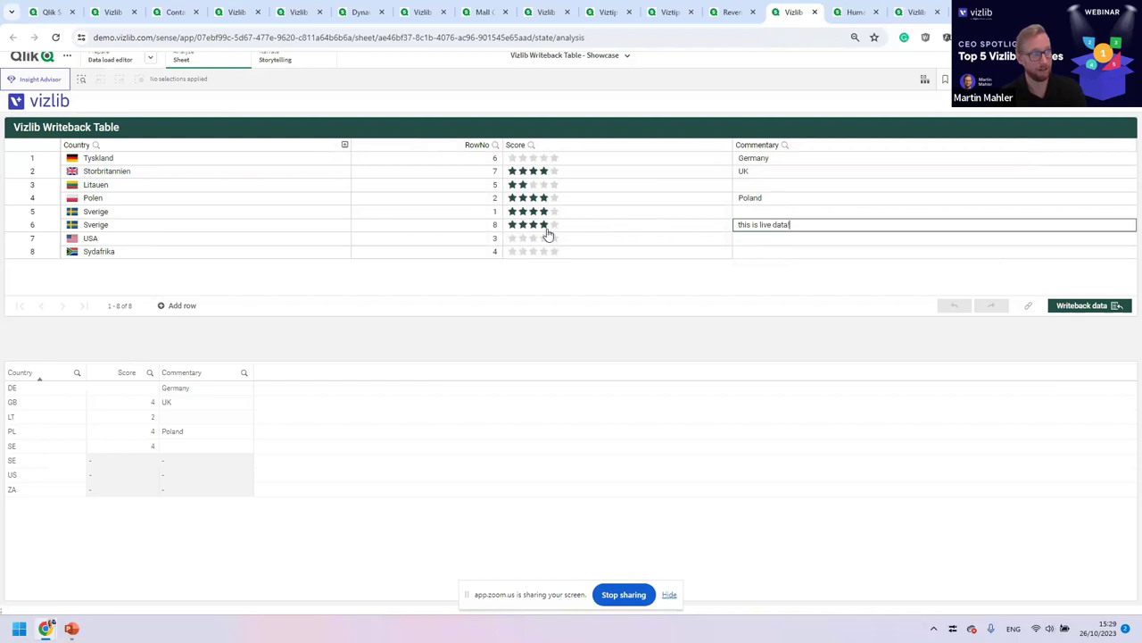
click(1076, 305)
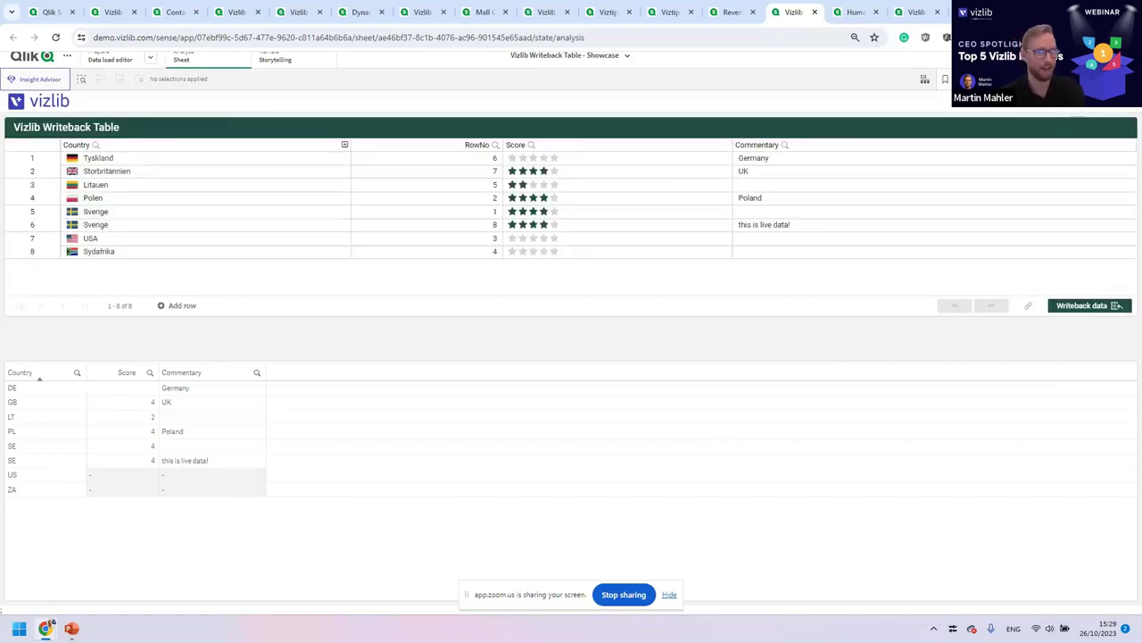
- Inspect the Writeback Table's Standard audit columns and their timestamp and user labels
click(1120, 82)
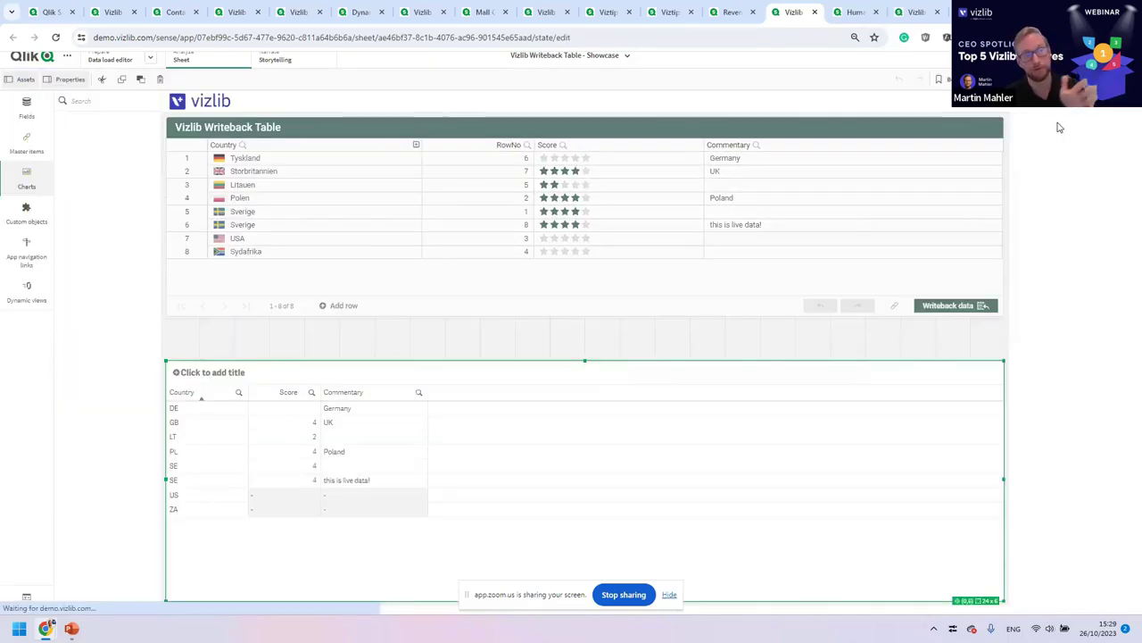
click(724, 300)
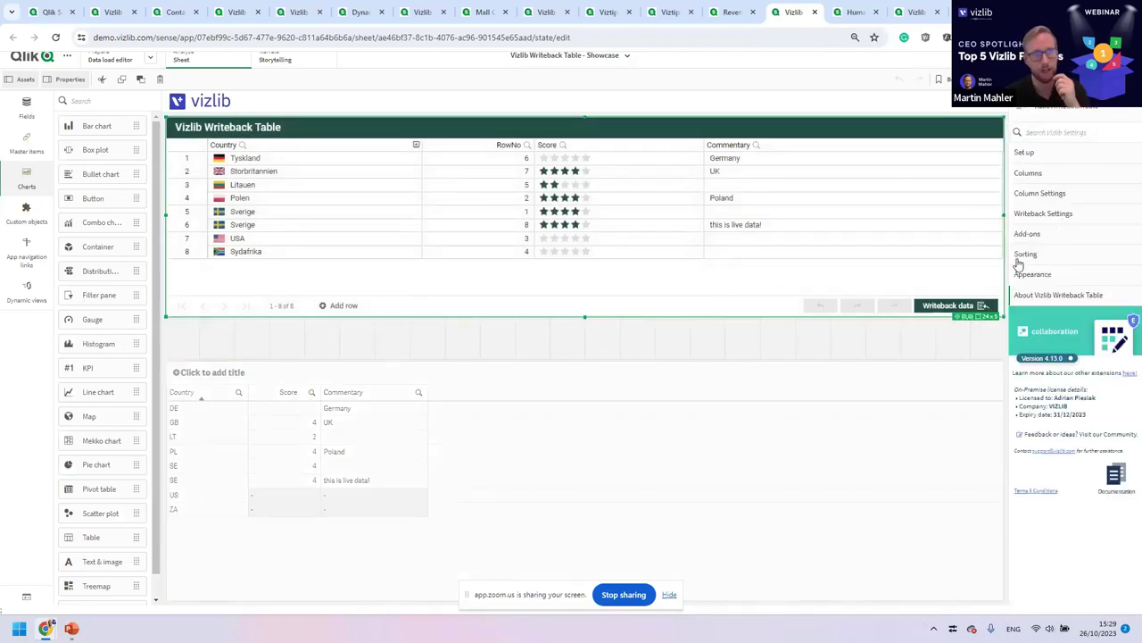
click(1040, 214)
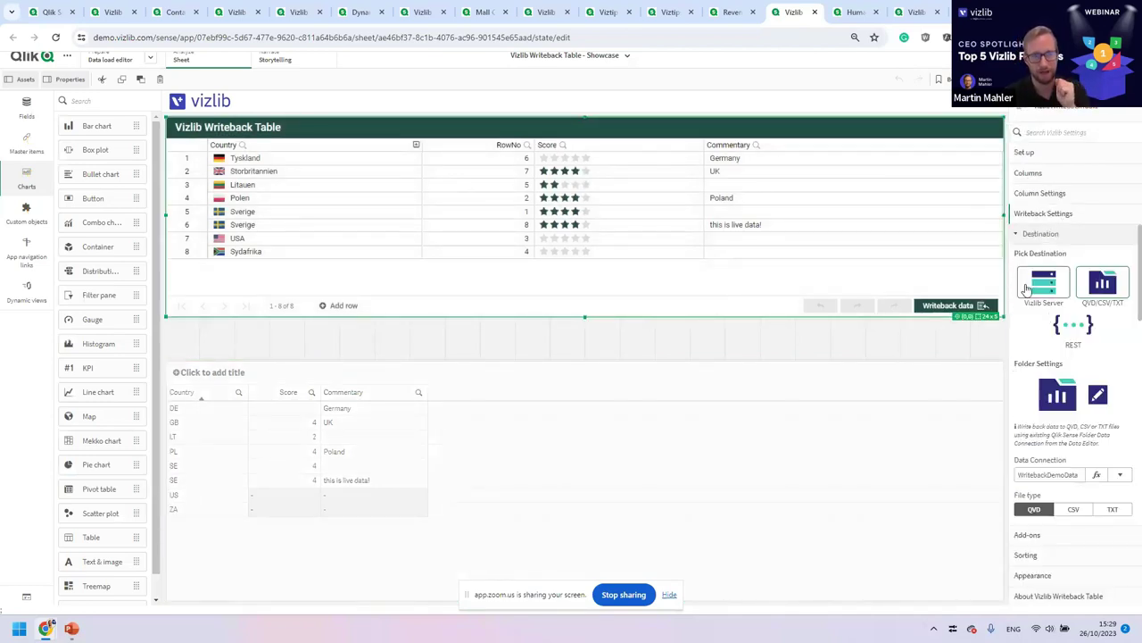
click(1056, 197)
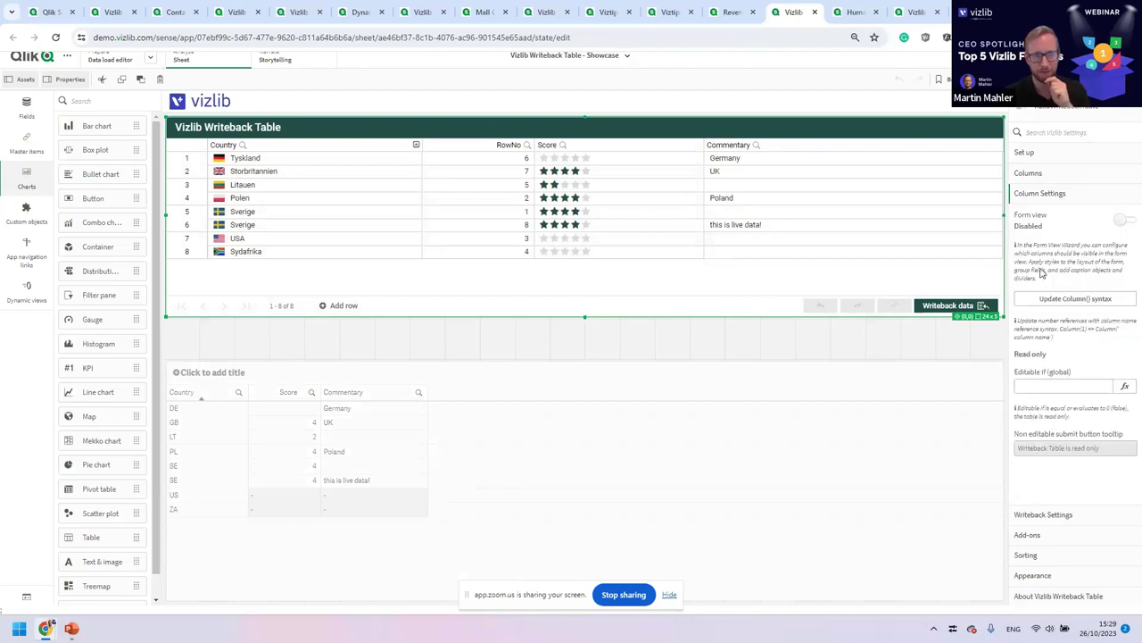
click(1046, 514)
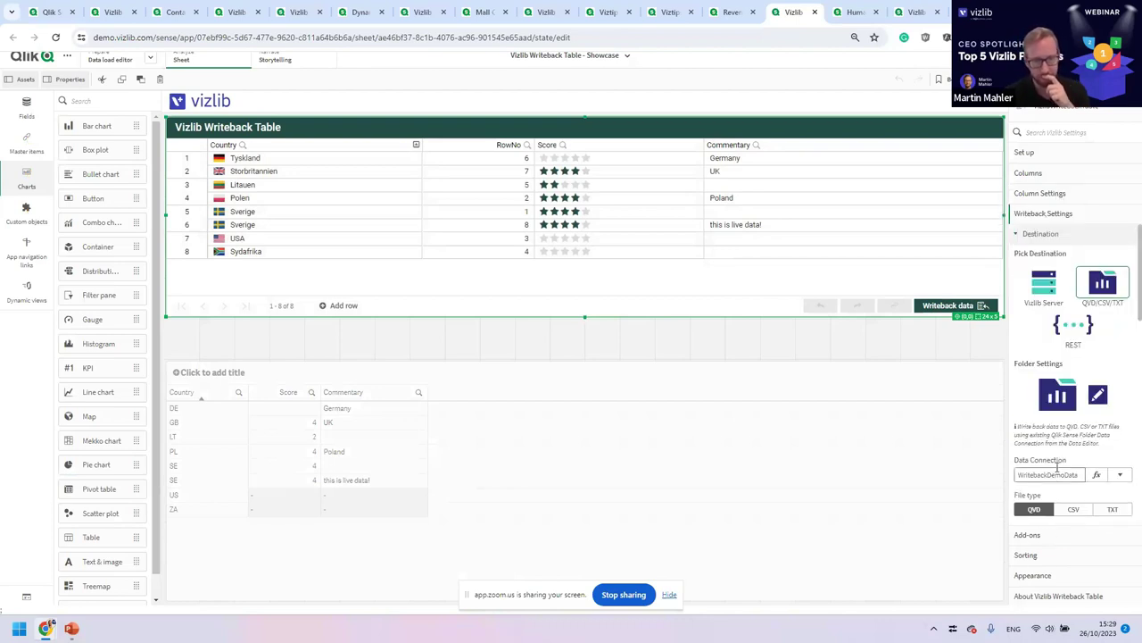
scroll(1062, 473, down, 5)
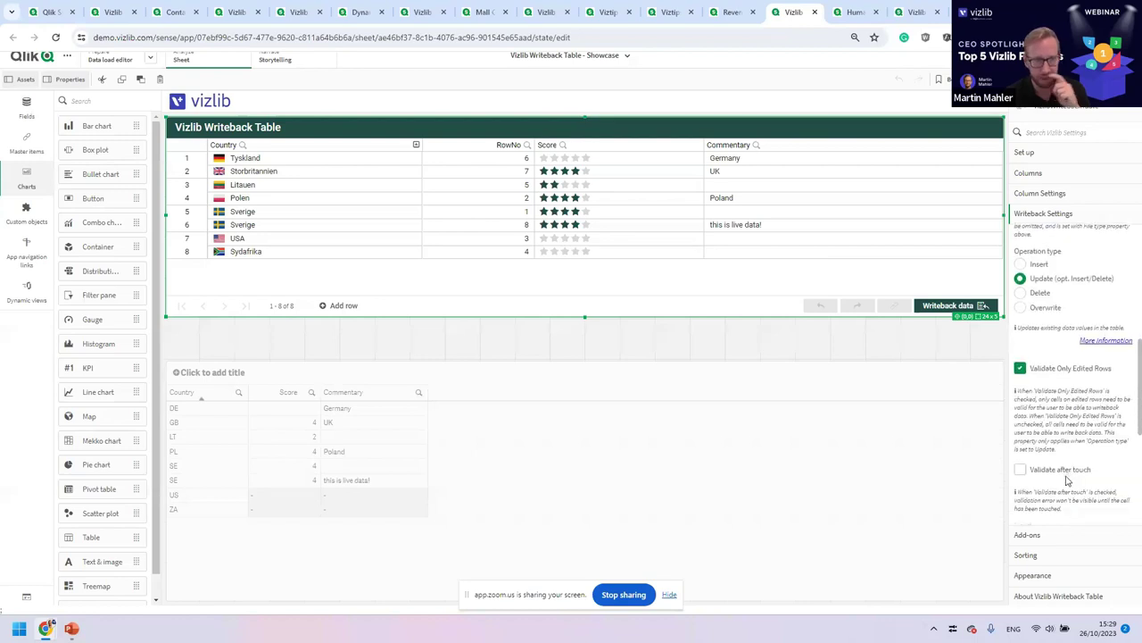
scroll(1067, 480, down, 4)
click(1046, 436)
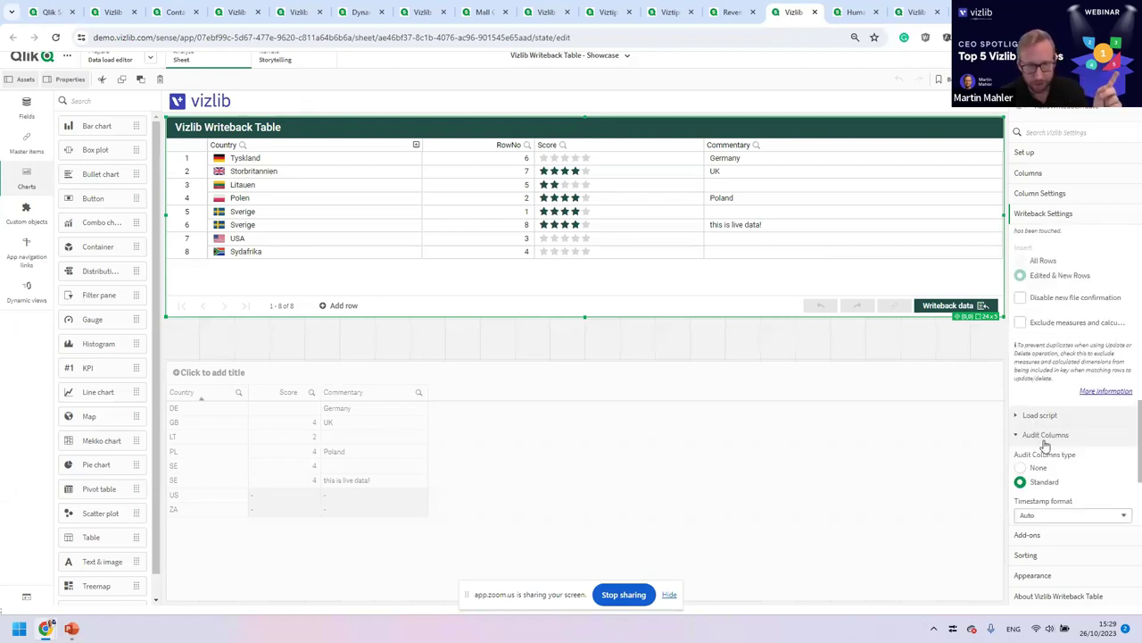
scroll(1049, 446, down, 2)
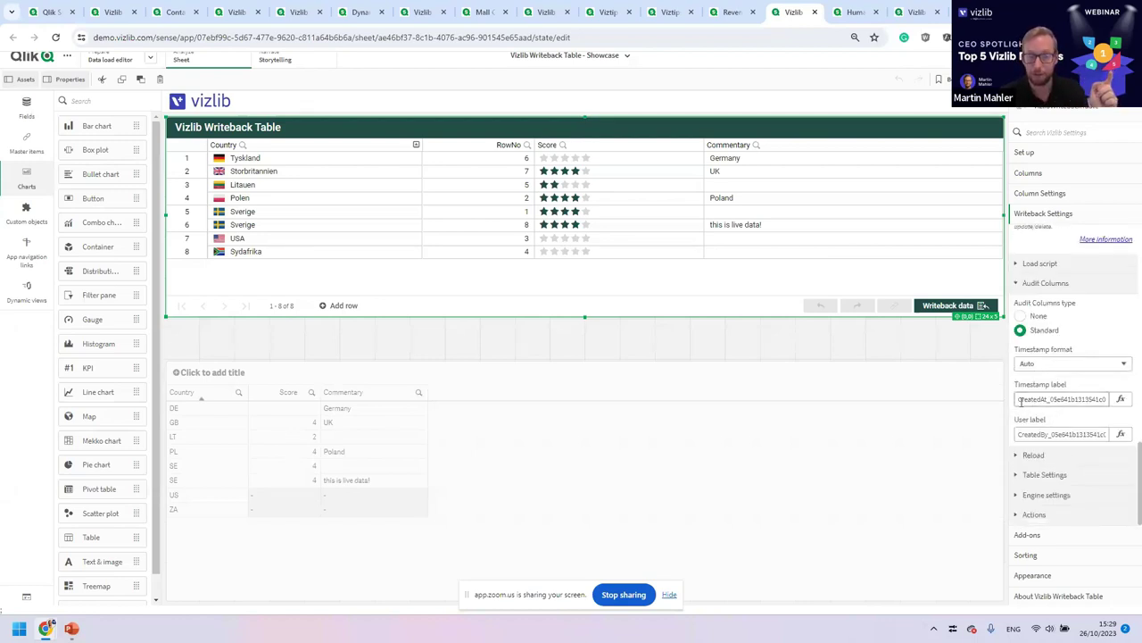
drag(1022, 400, 1076, 410)
click(1035, 435)
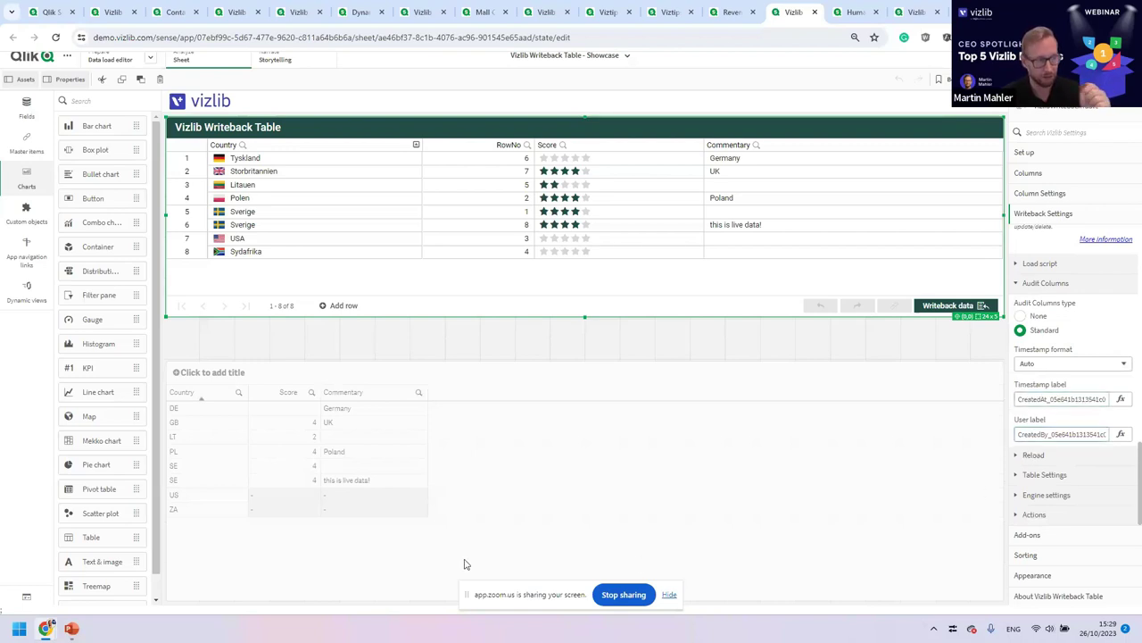
click(661, 502)
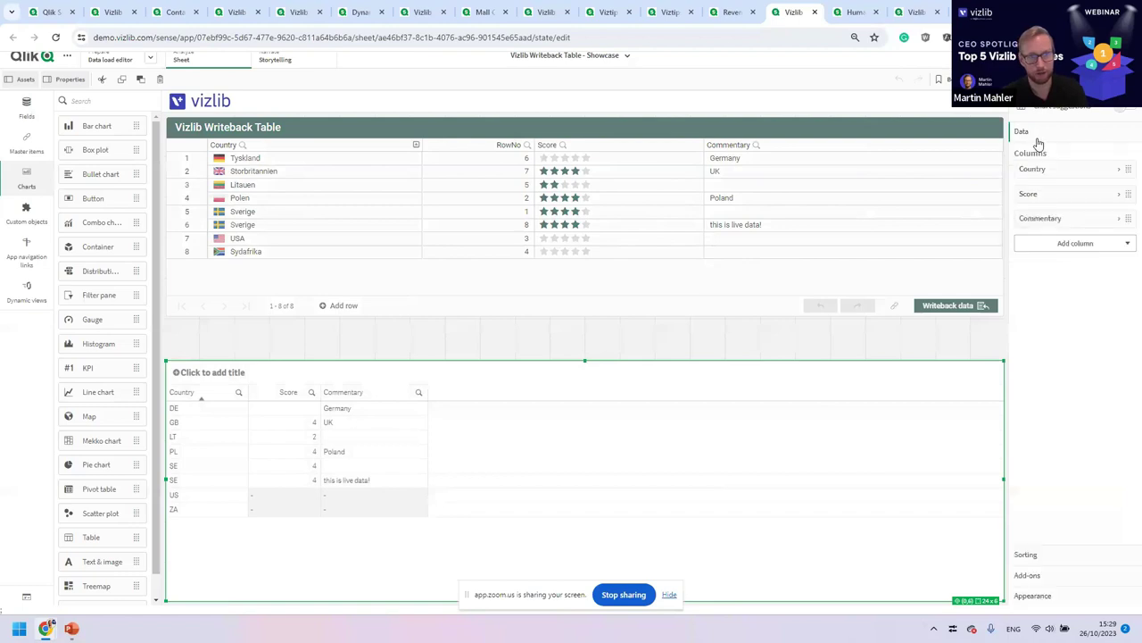
- Add the CreatedAt and CreatedBy audit fields as columns of the lower table
click(1067, 244)
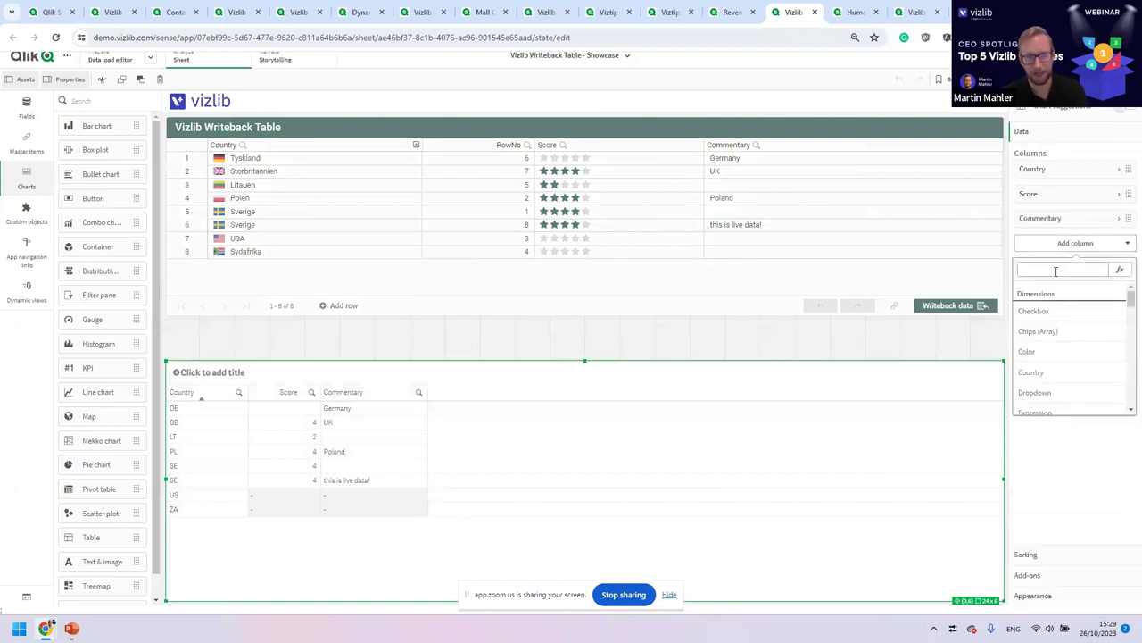
text(created)
click(1045, 314)
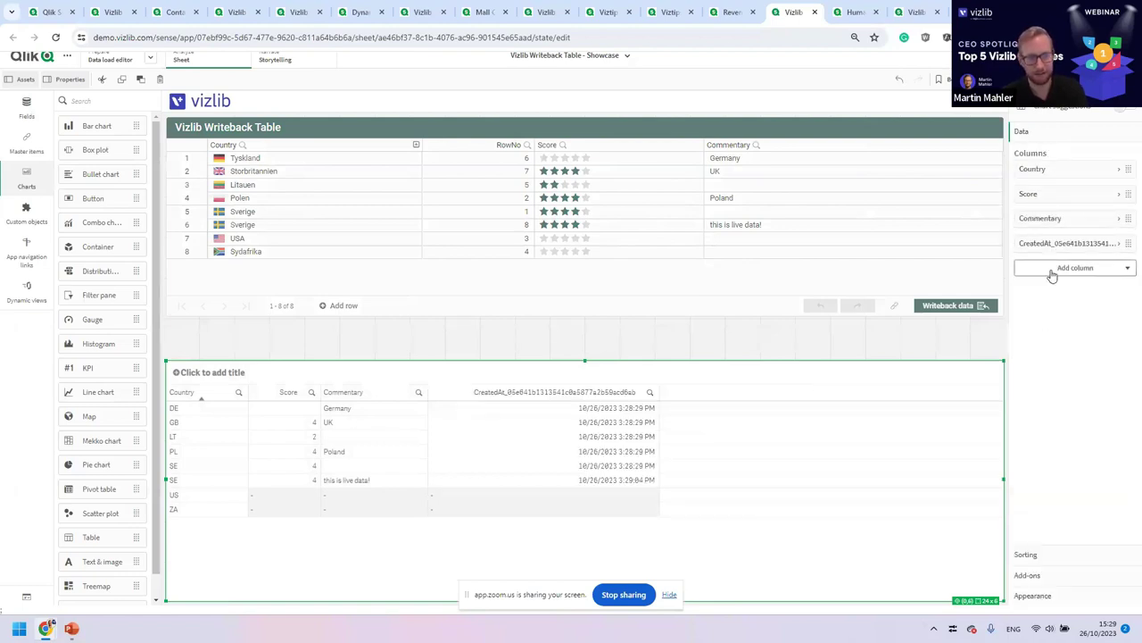
click(1052, 268)
text(create)
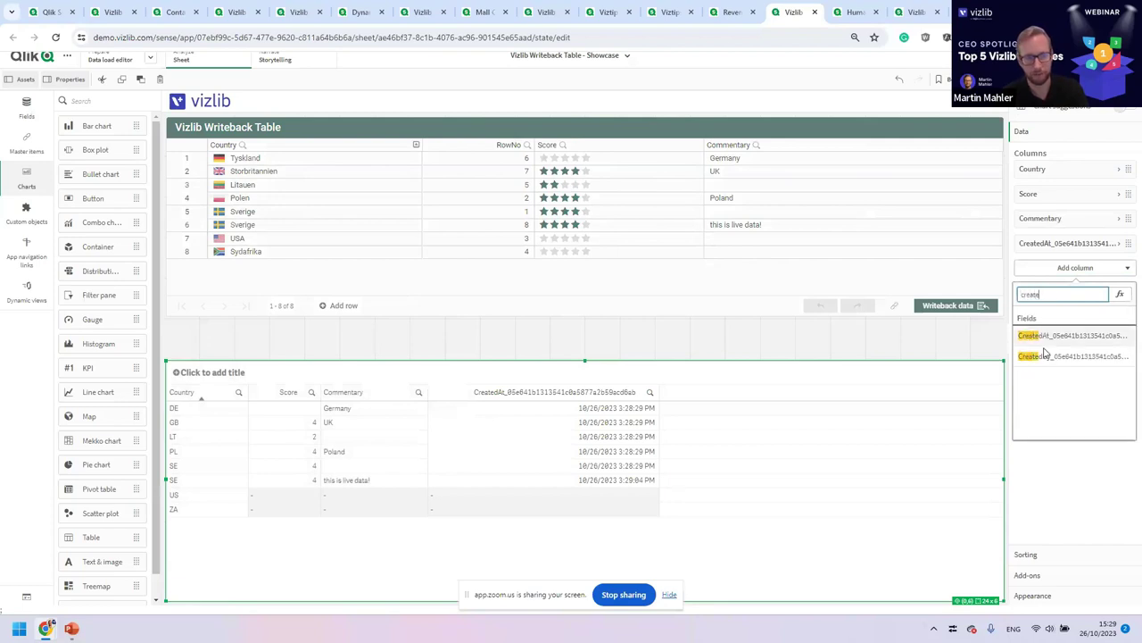
click(1045, 355)
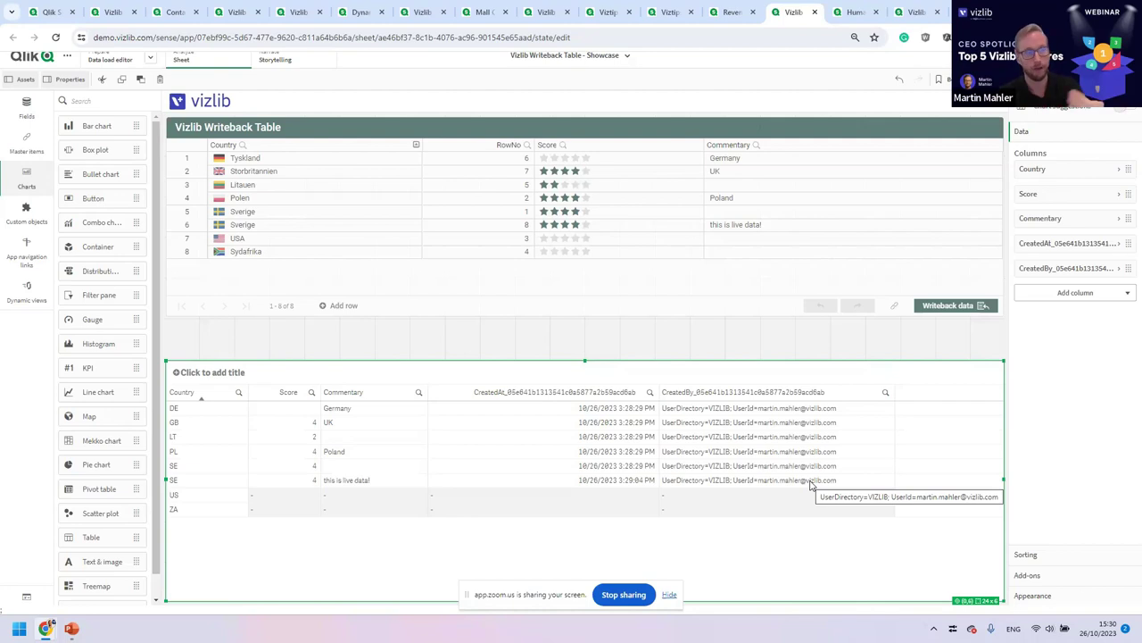
click(703, 294)
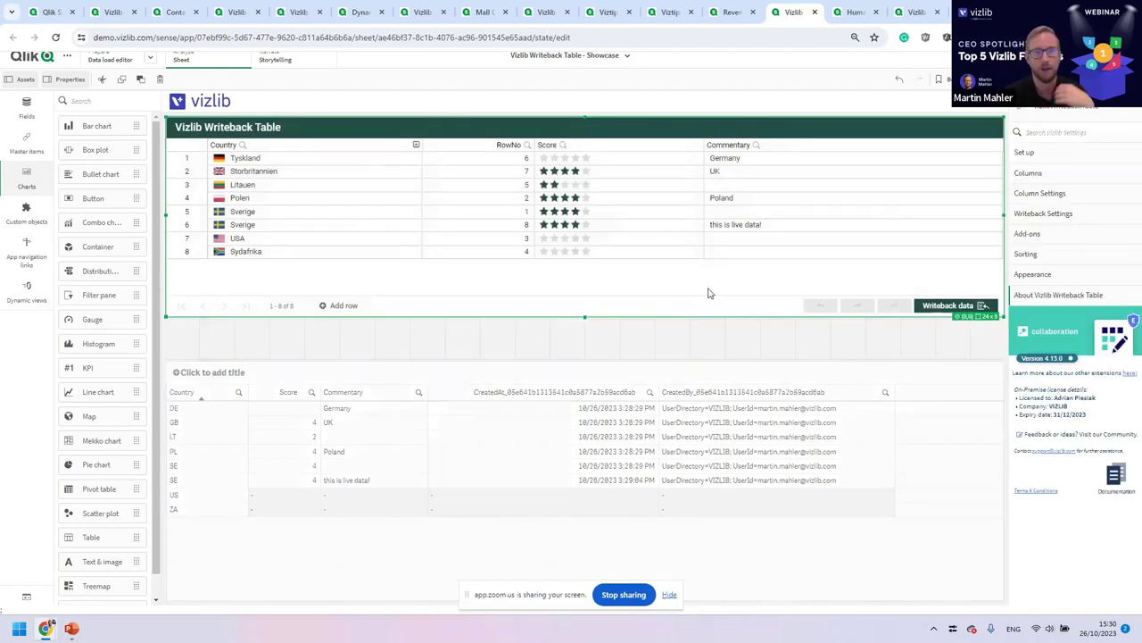
- Try Vizlib Server as the writeback destination, then restore QVD/CSV/TXT and switch to the presentation
click(1050, 195)
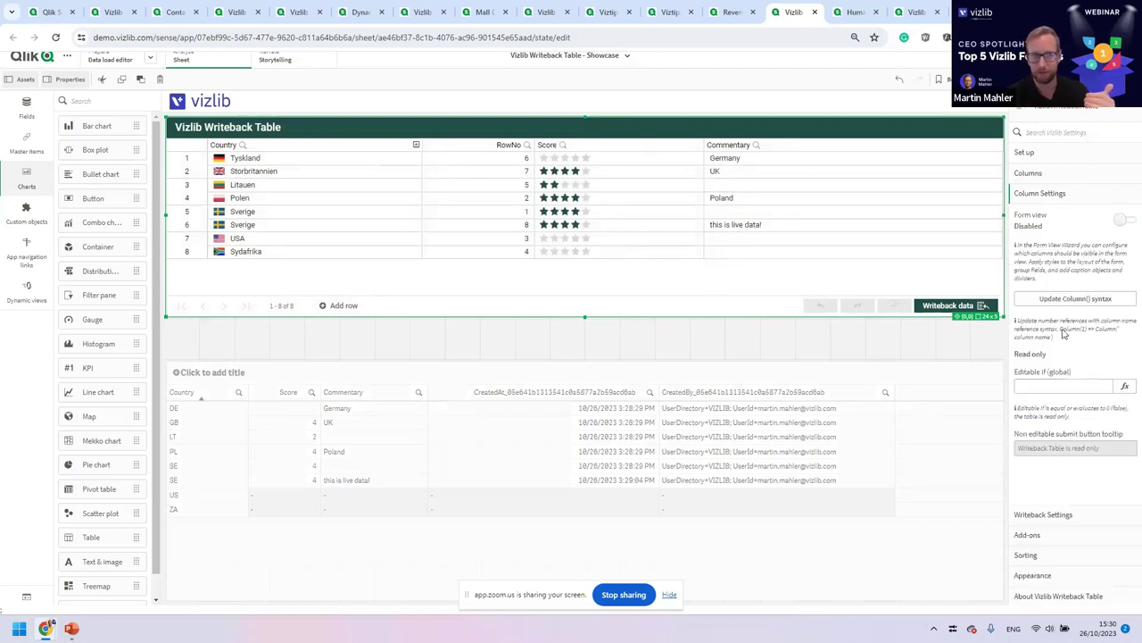
click(1035, 514)
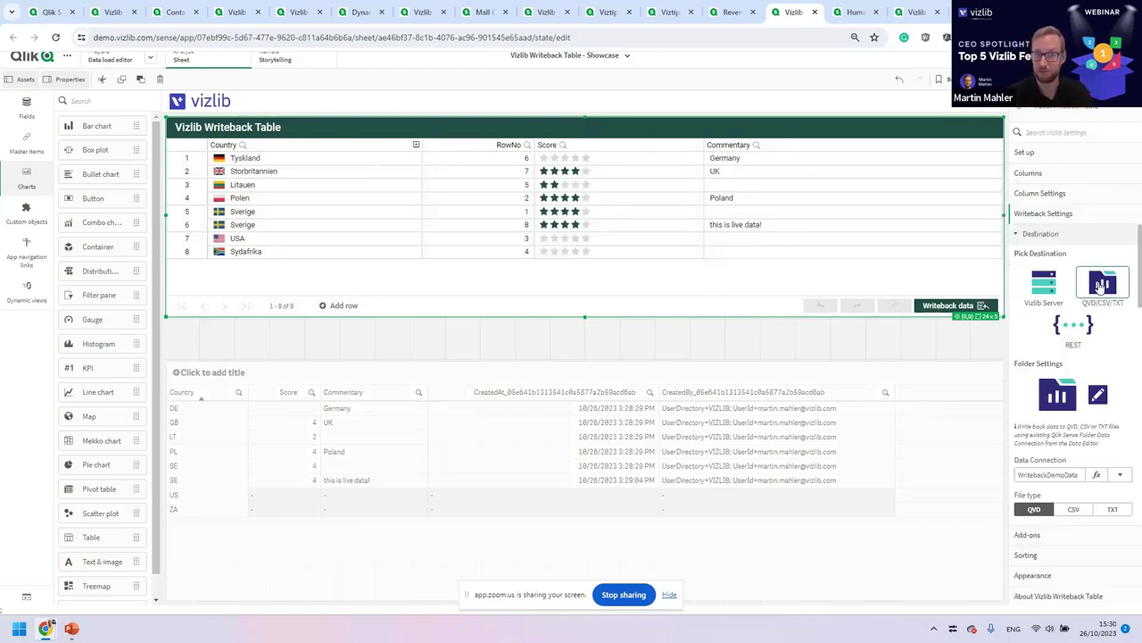
click(1058, 290)
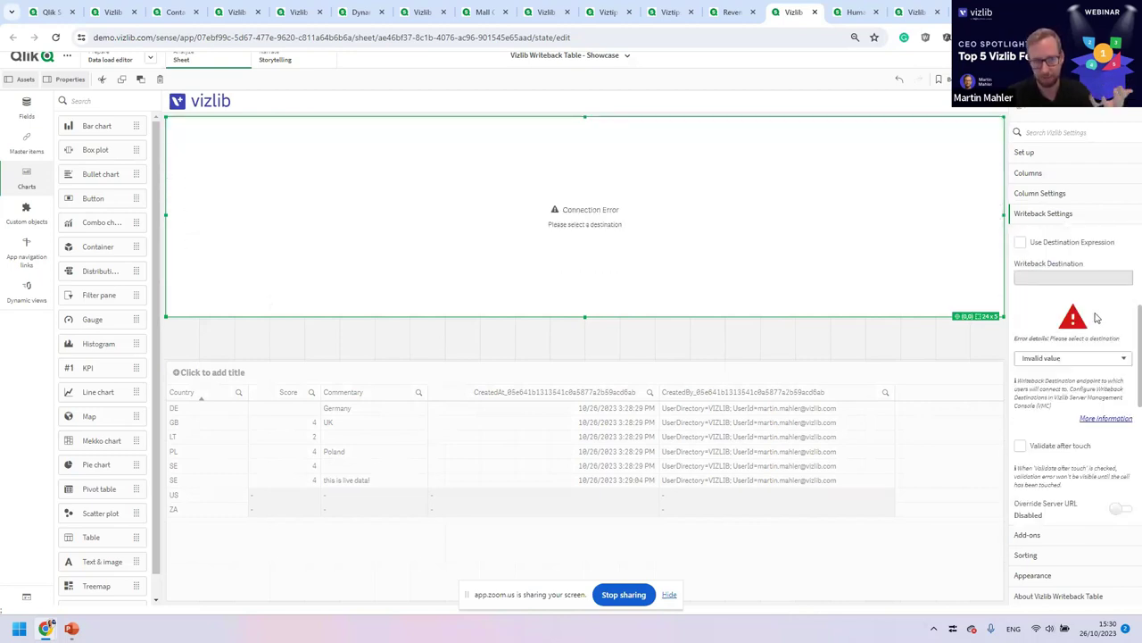
click(1063, 358)
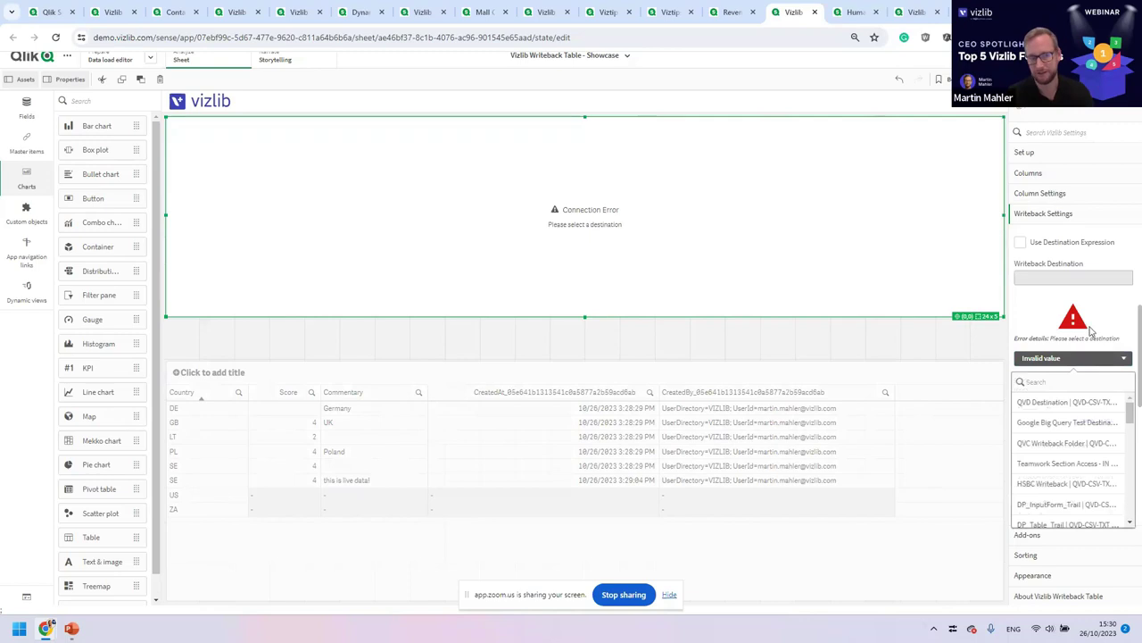
click(1062, 358)
scroll(1035, 339, up, 3)
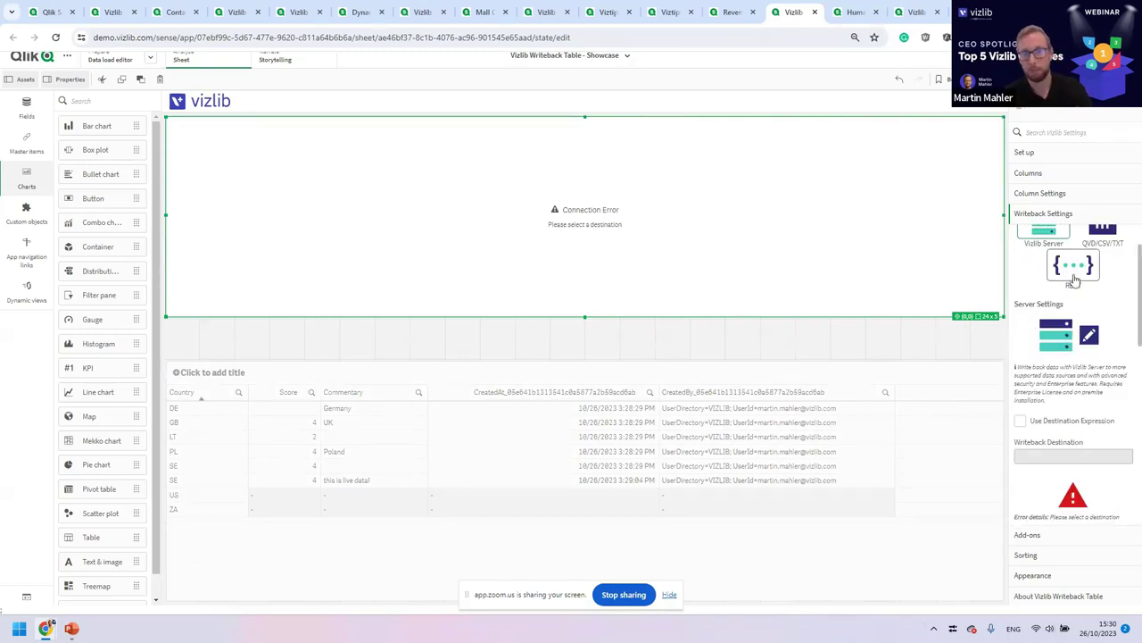
scroll(1076, 281, up, 1)
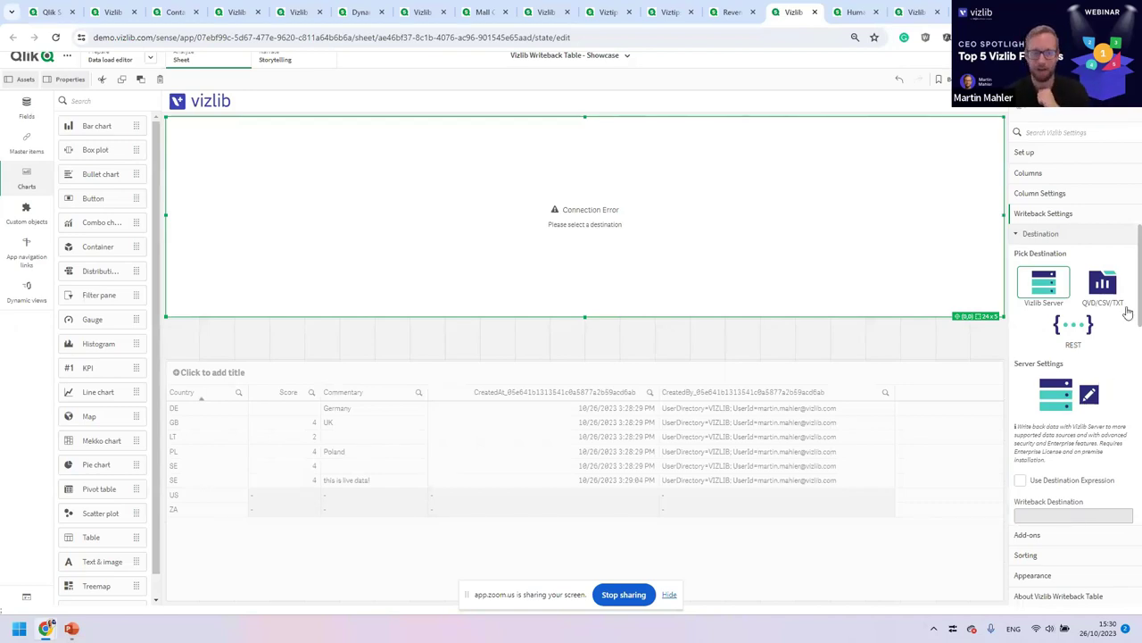
click(1103, 284)
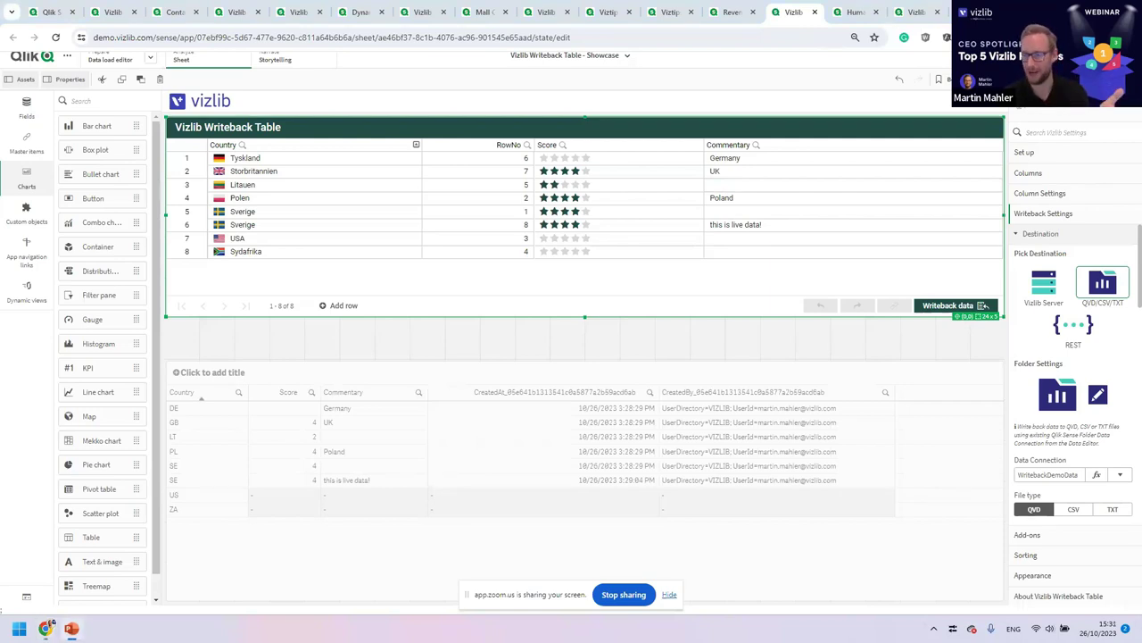
key(alt+Tab)
- Swap the presenter view with the slide show, then return to the Qlik Sense sheet
click(197, 19)
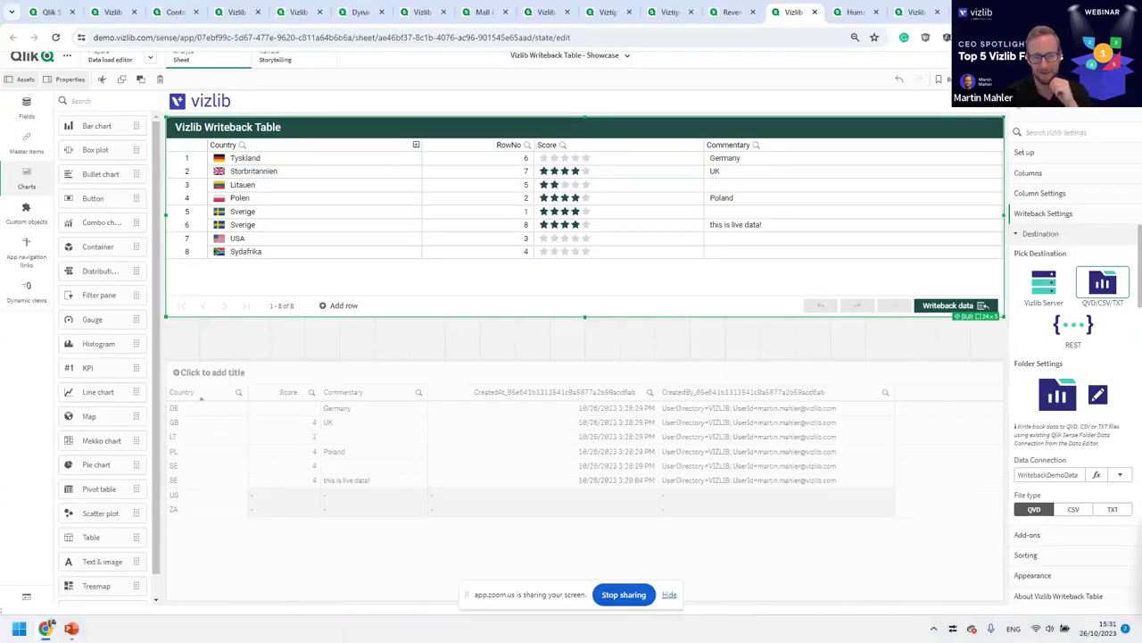
- Bring up the webinar deck as a full-screen slideshow and advance to the Summary slide
key(alt+Tab)
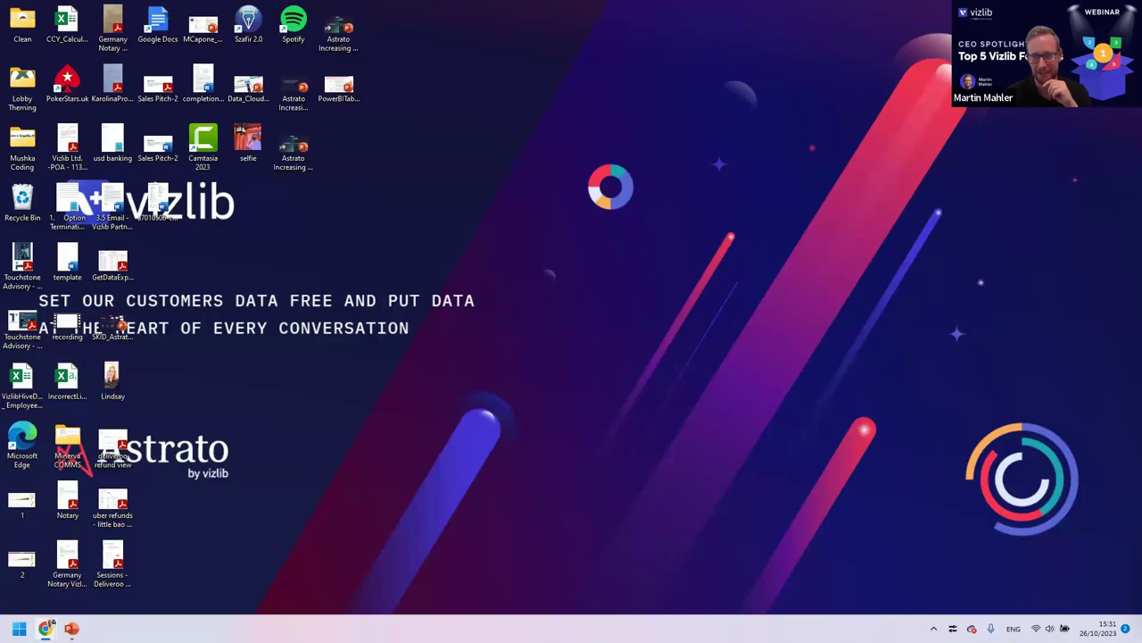
key(alt+Tab)
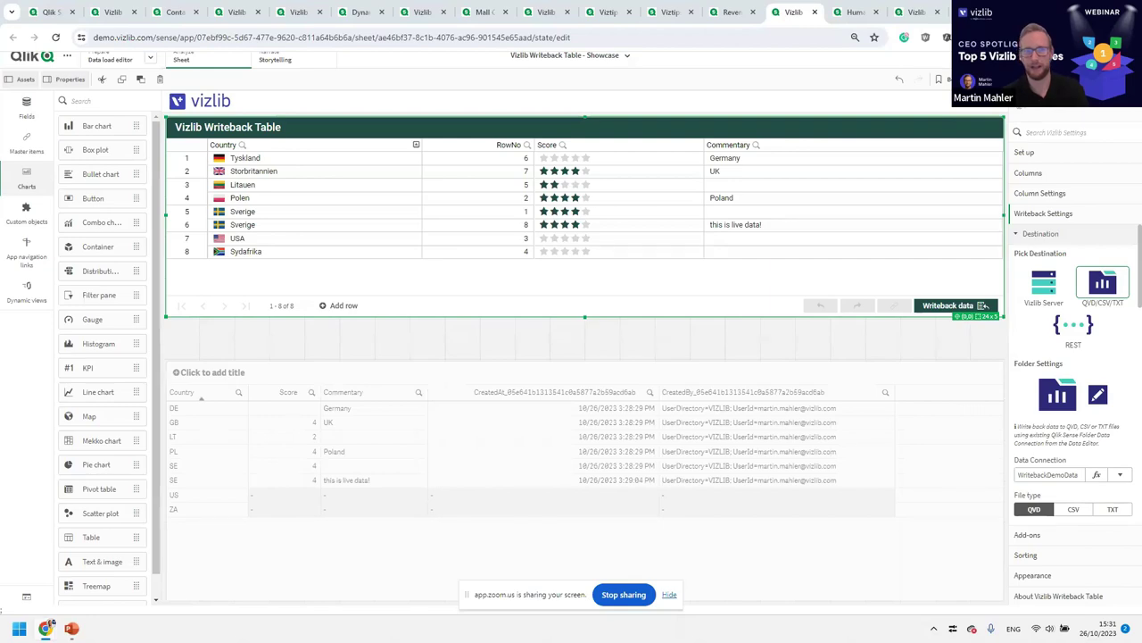
key(alt+Tab)
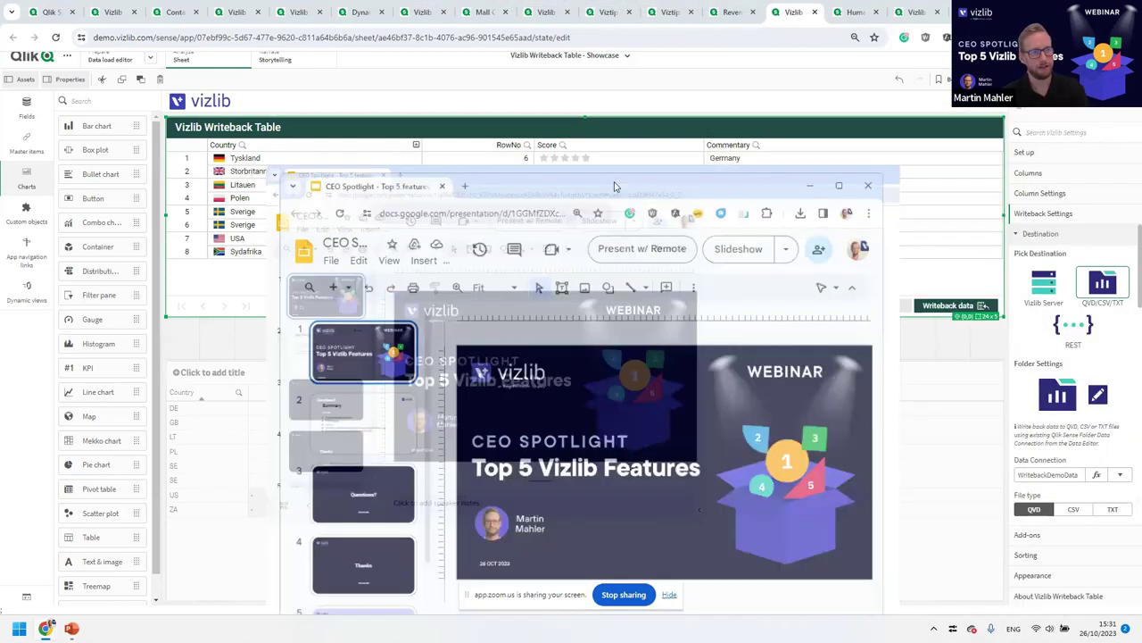
key(ctrl+F5)
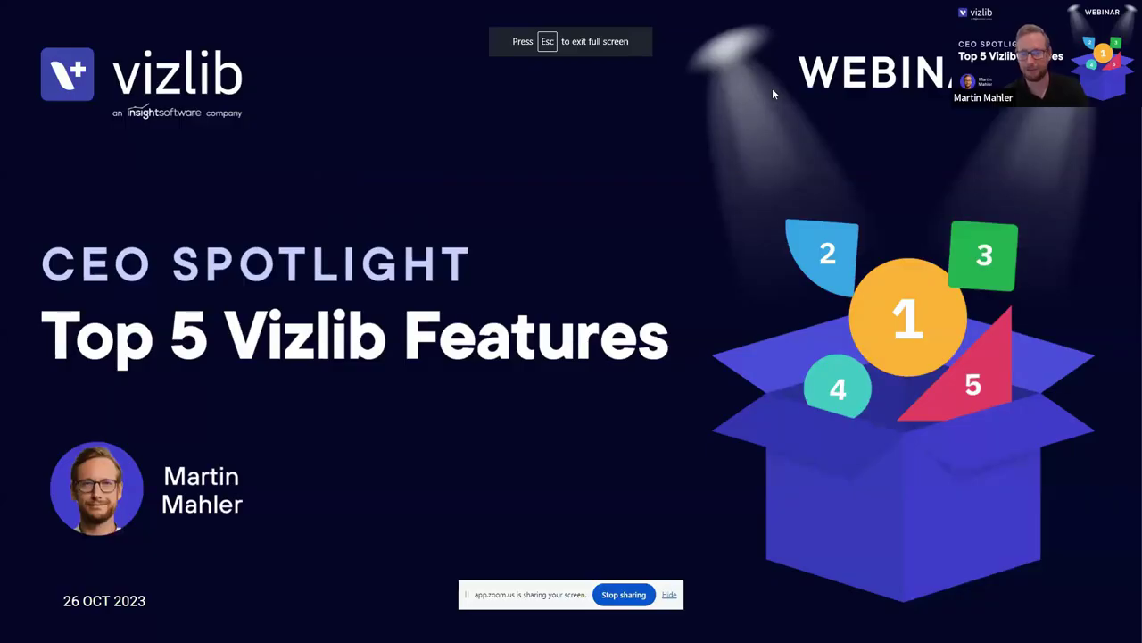
key(Right)
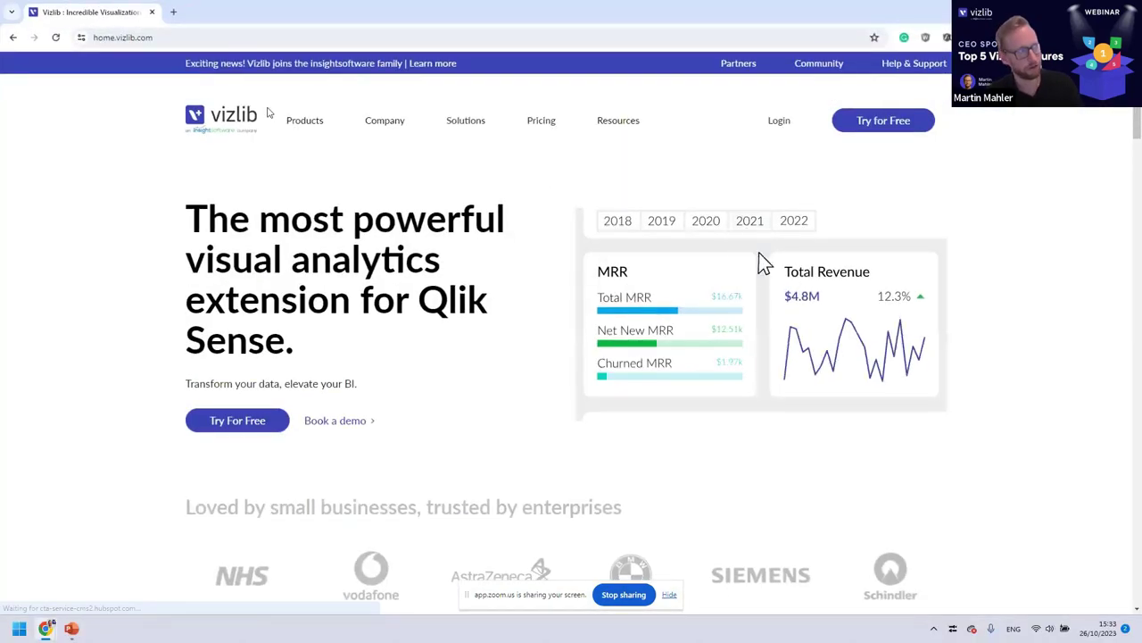
- Search the Demo Gallery for 'Viztips' and open the Viztips demo app page
mouse_move(612, 122)
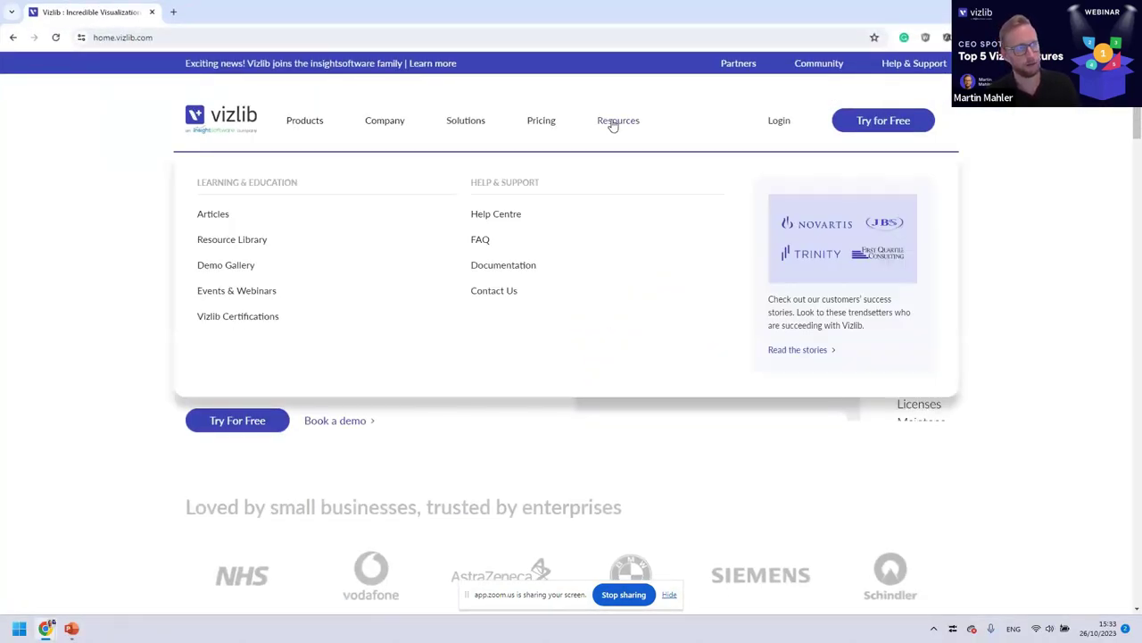
click(232, 268)
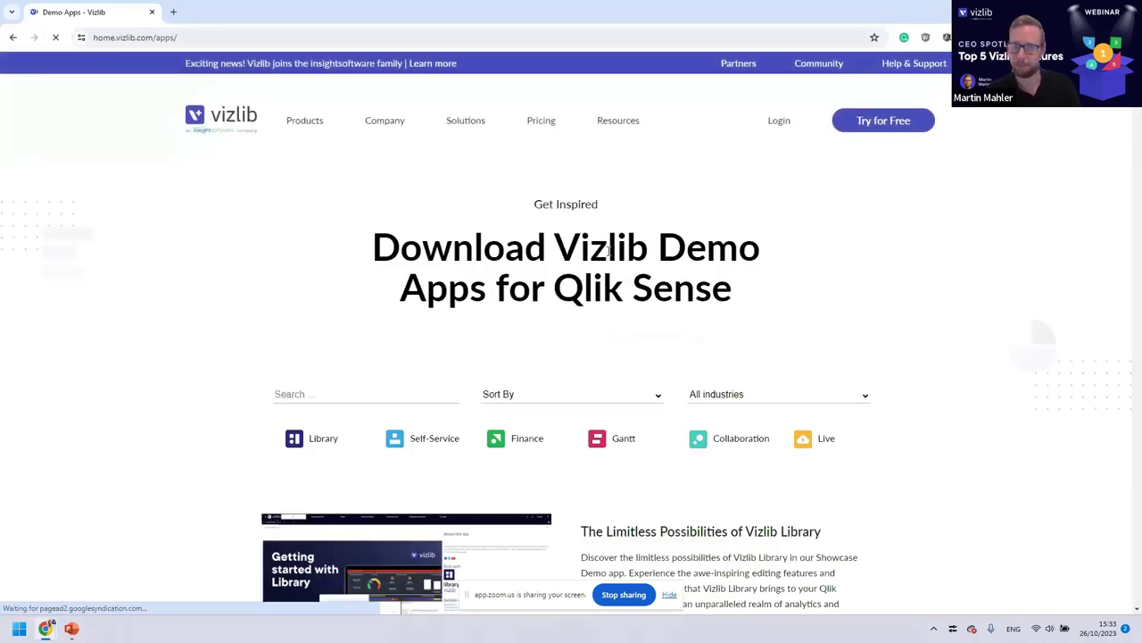
scroll(764, 284, down, 5)
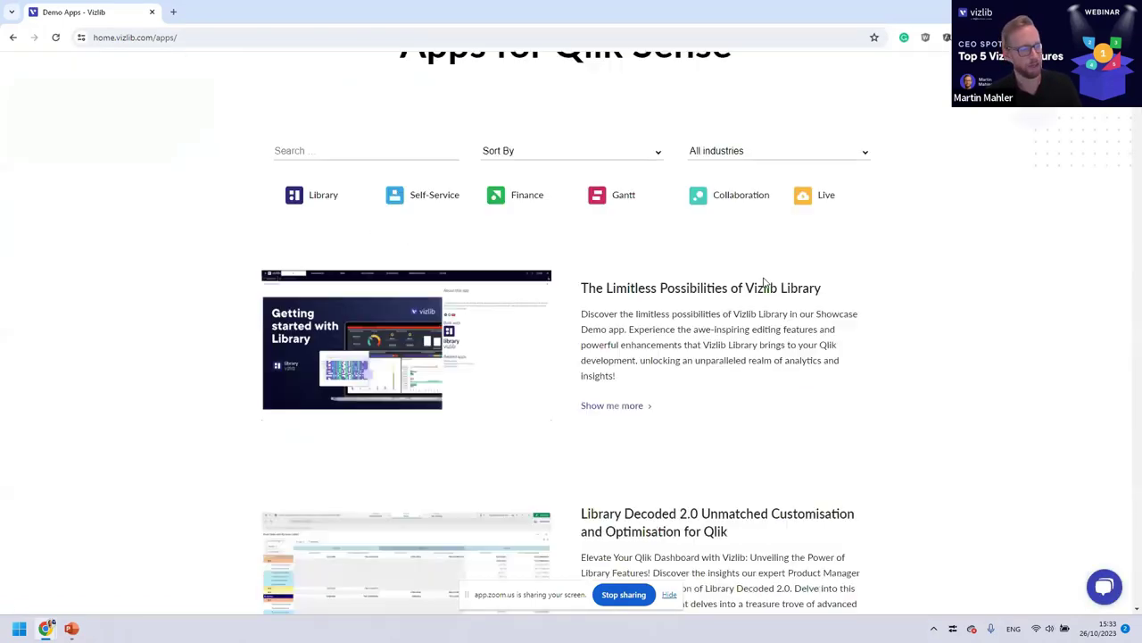
scroll(764, 284, down, 7)
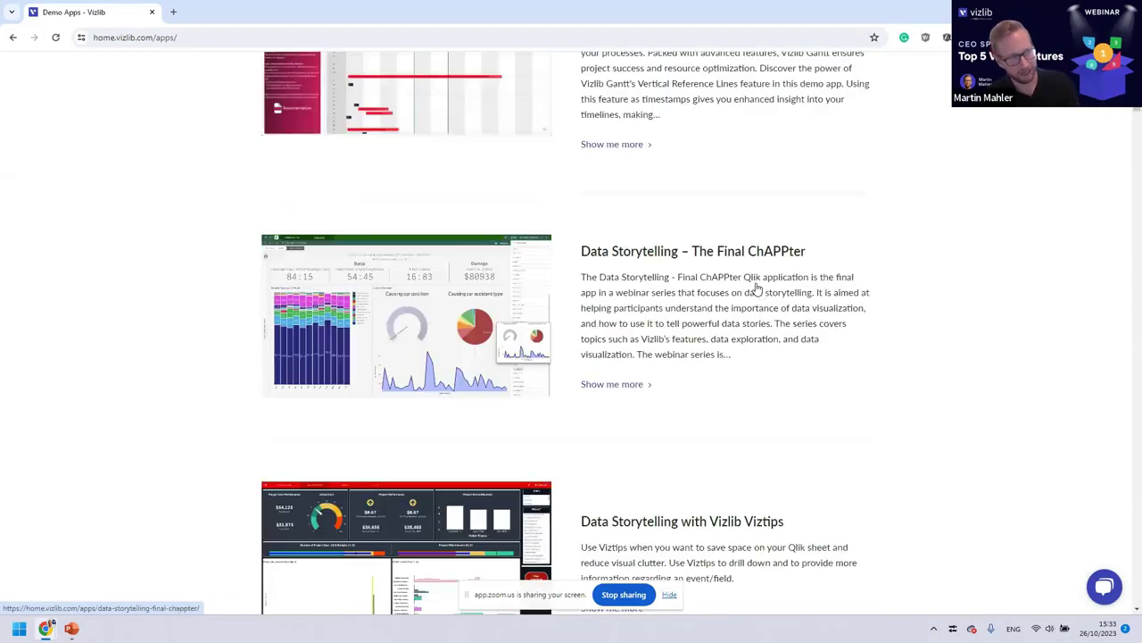
scroll(526, 260, up, 12)
click(333, 397)
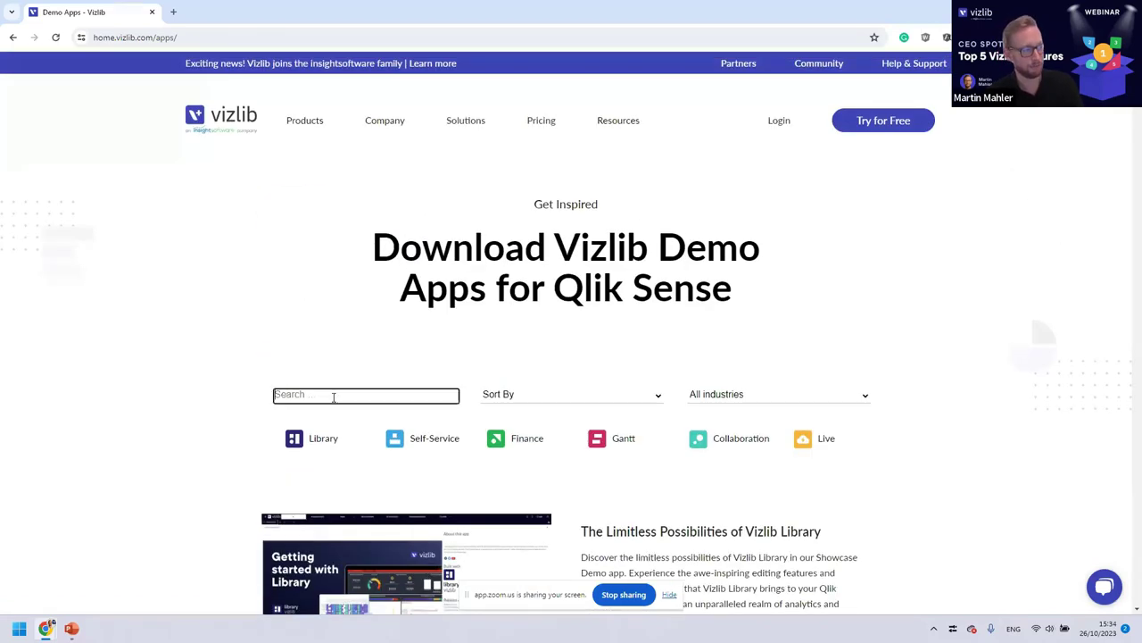
text(Viz)
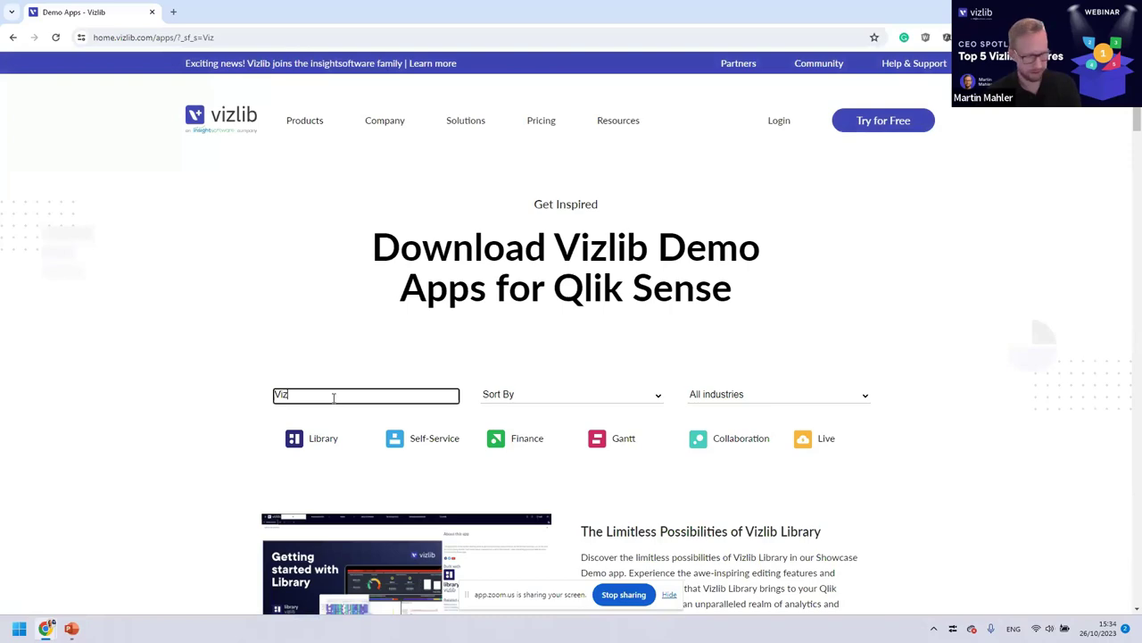
text(tips)
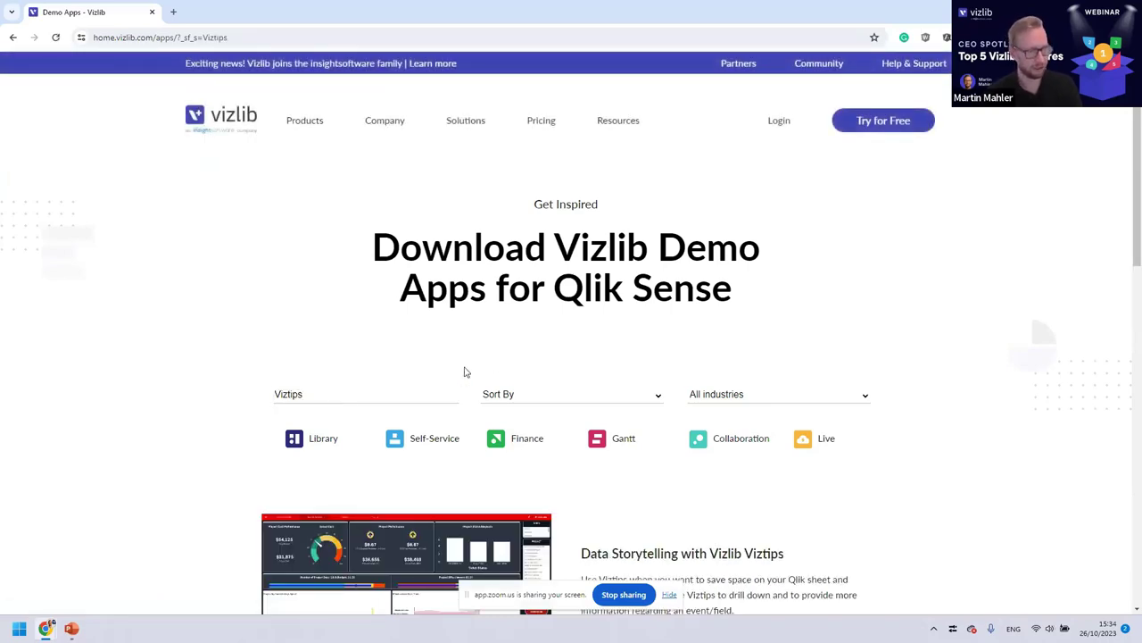
scroll(464, 372, down, 4)
scroll(509, 480, down, 2)
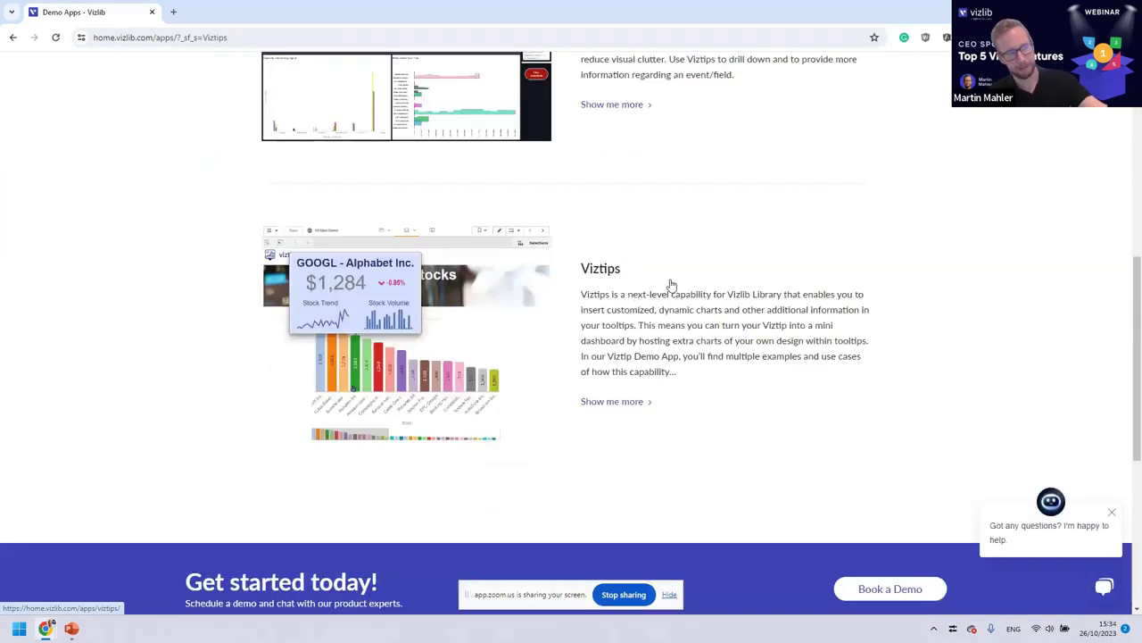
click(607, 270)
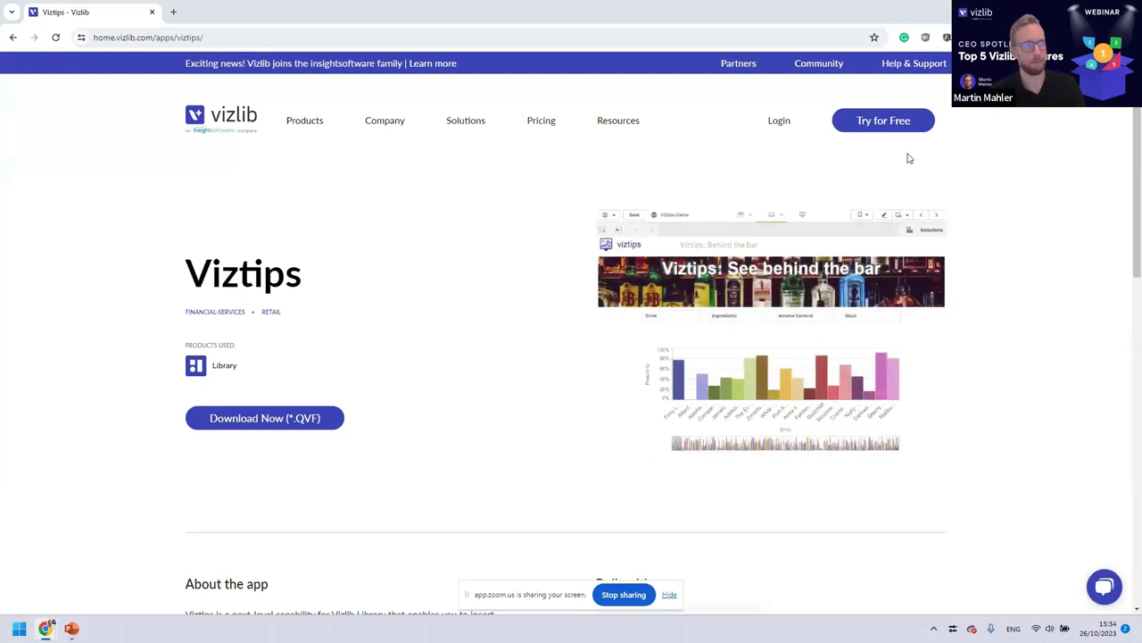
key(alt+Tab)
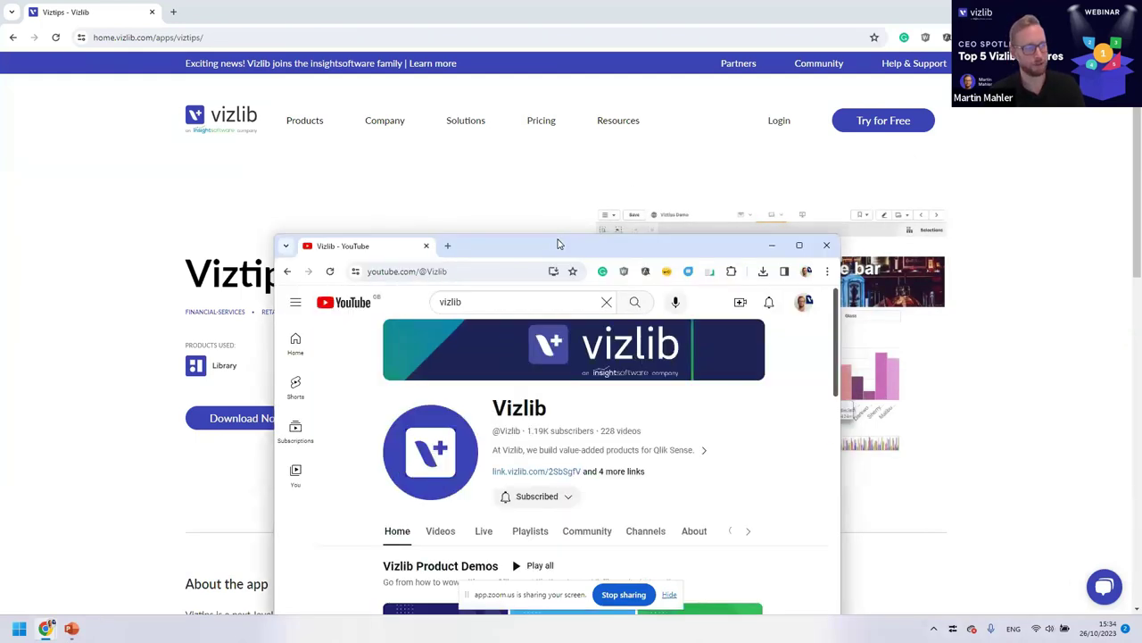
key(super+Up)
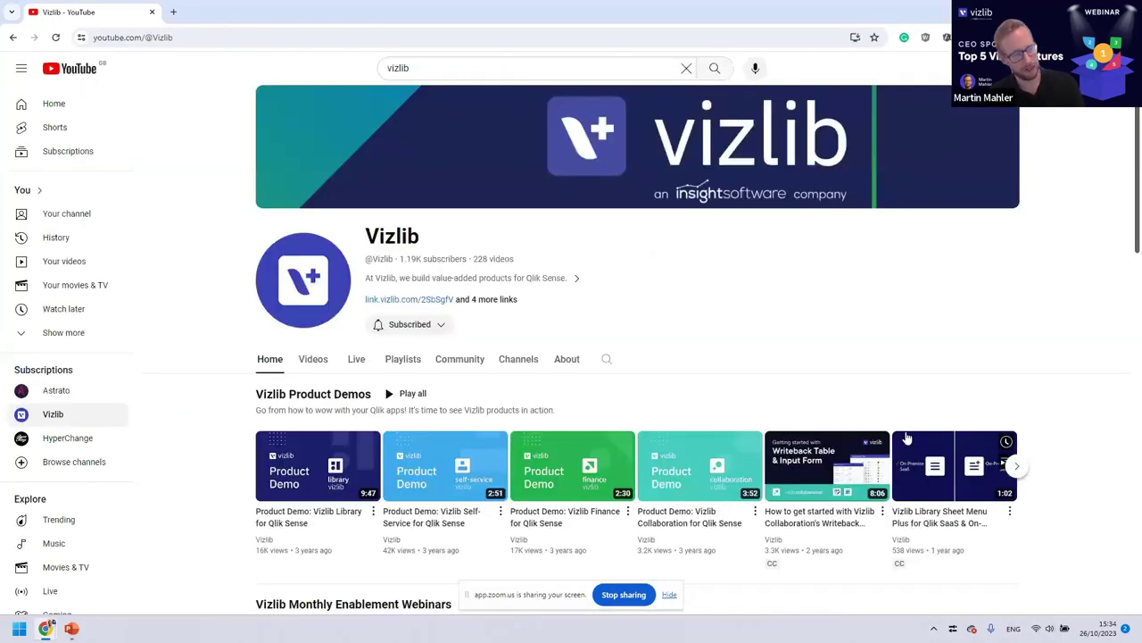
scroll(547, 268, down, 5)
scroll(546, 268, down, 3)
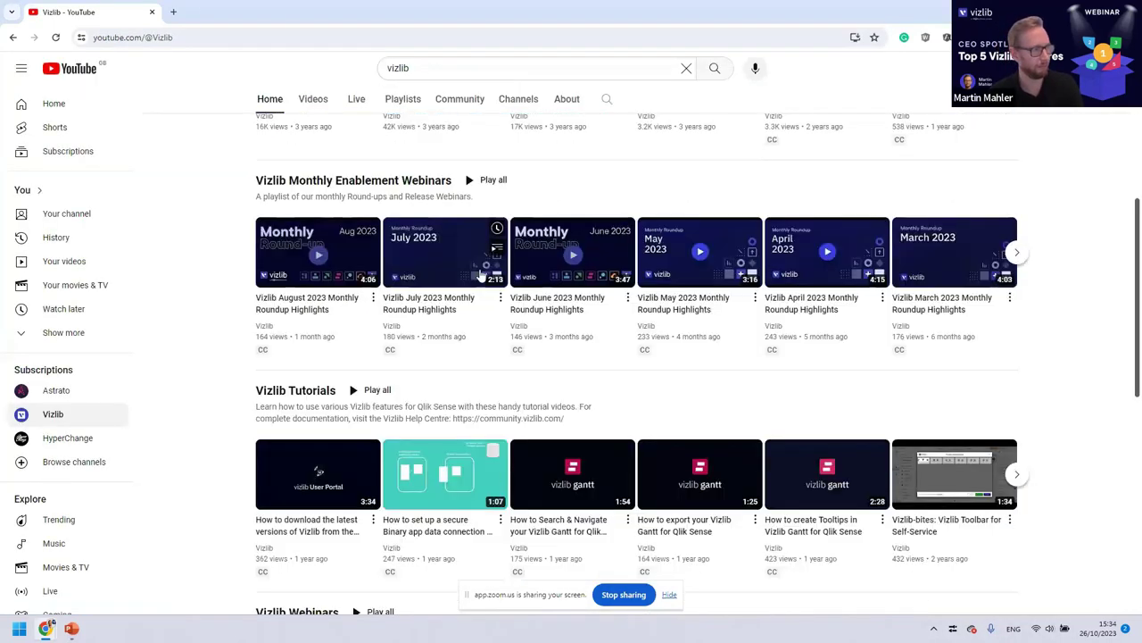
scroll(578, 428, down, 5)
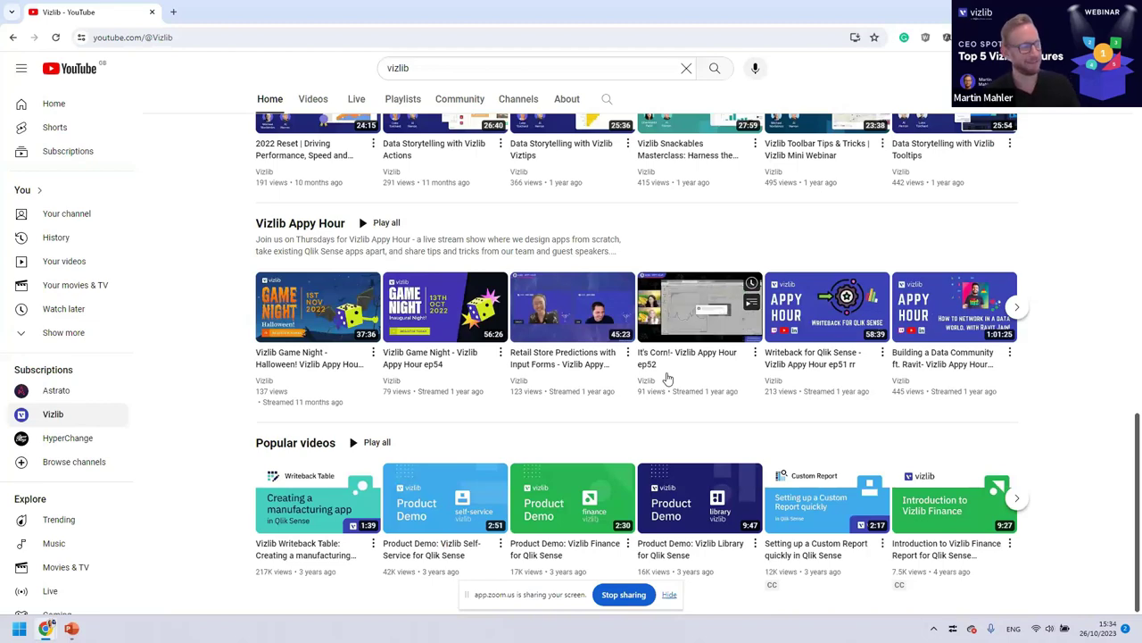
scroll(625, 389, up, 1)
scroll(610, 395, down, 6)
scroll(610, 394, up, 8)
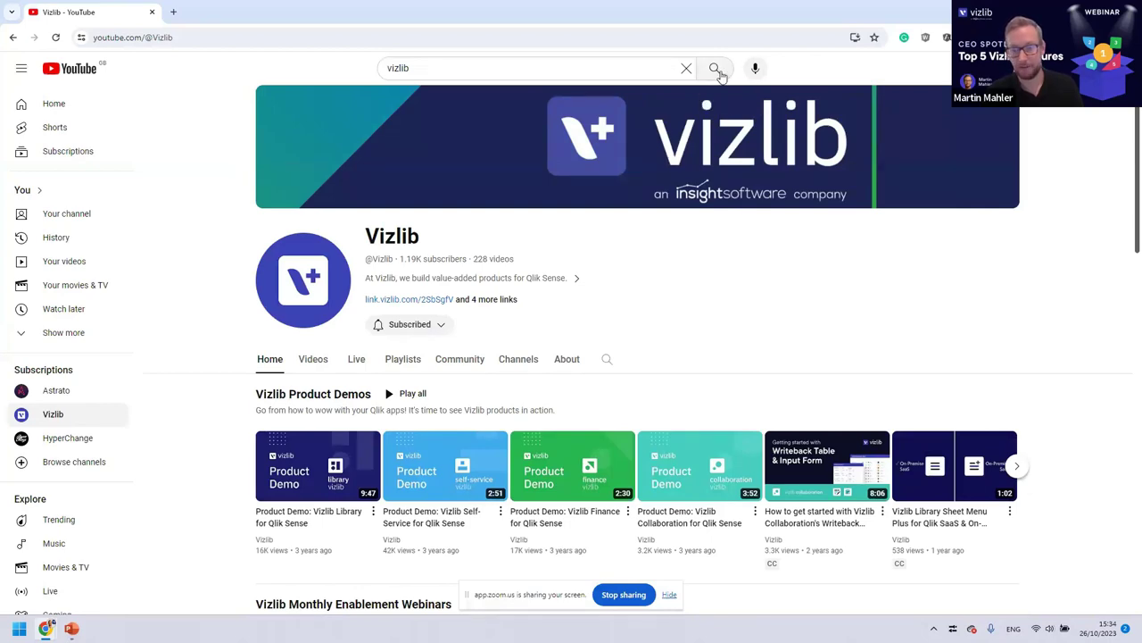
key(alt+Left)
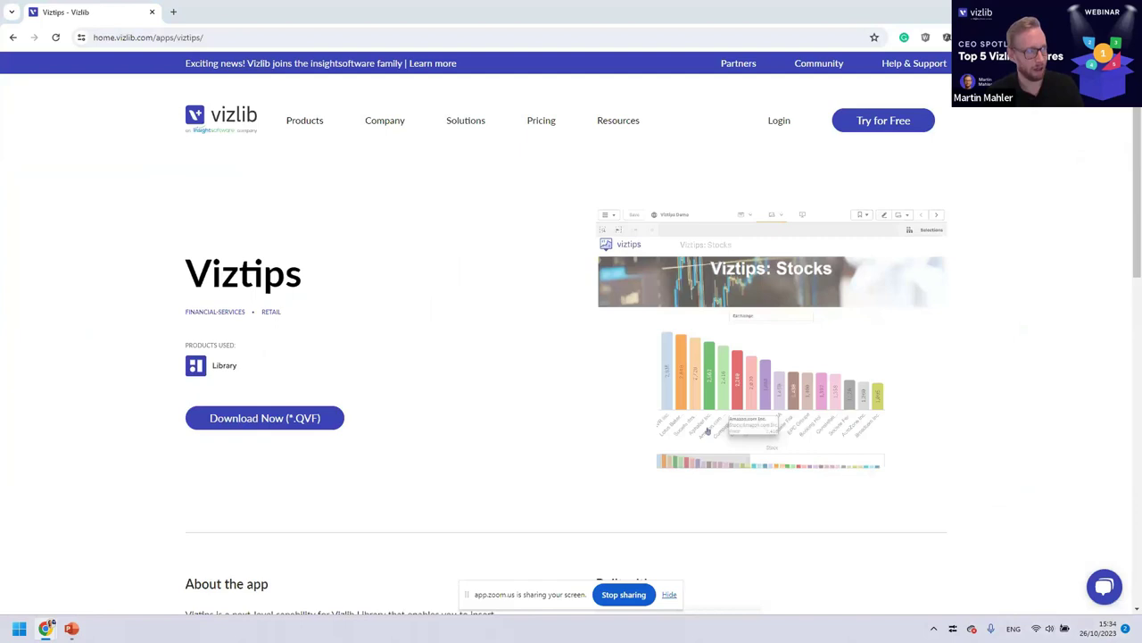
- Return to the Viztips-filtered demo apps list, then switch to the Qlik Sense showcase sheet
click(192, 36)
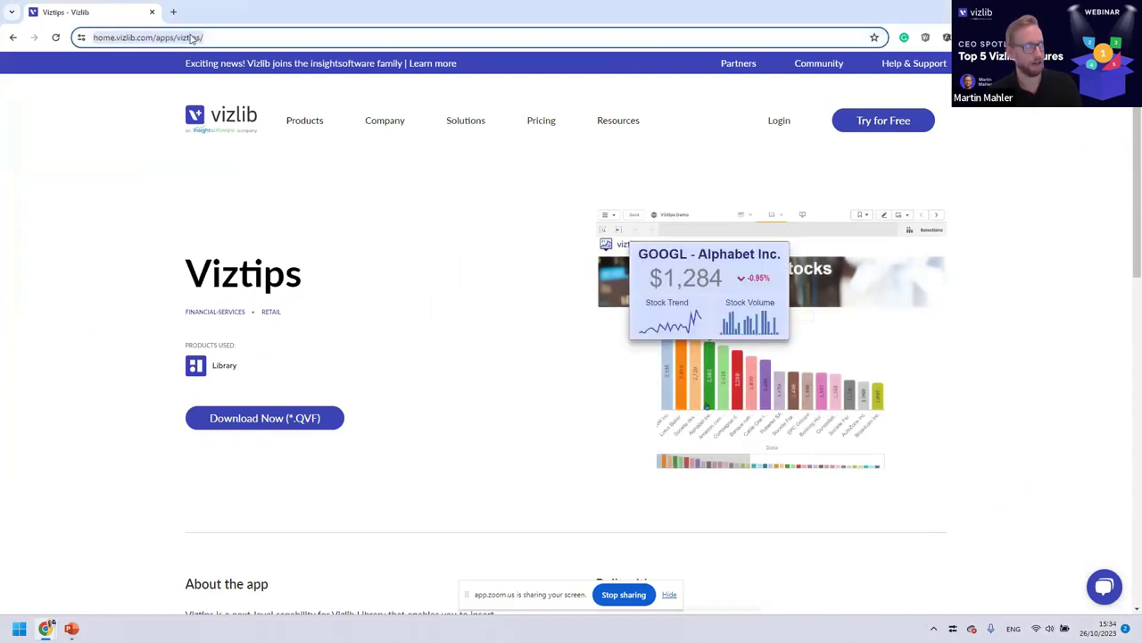
click(12, 38)
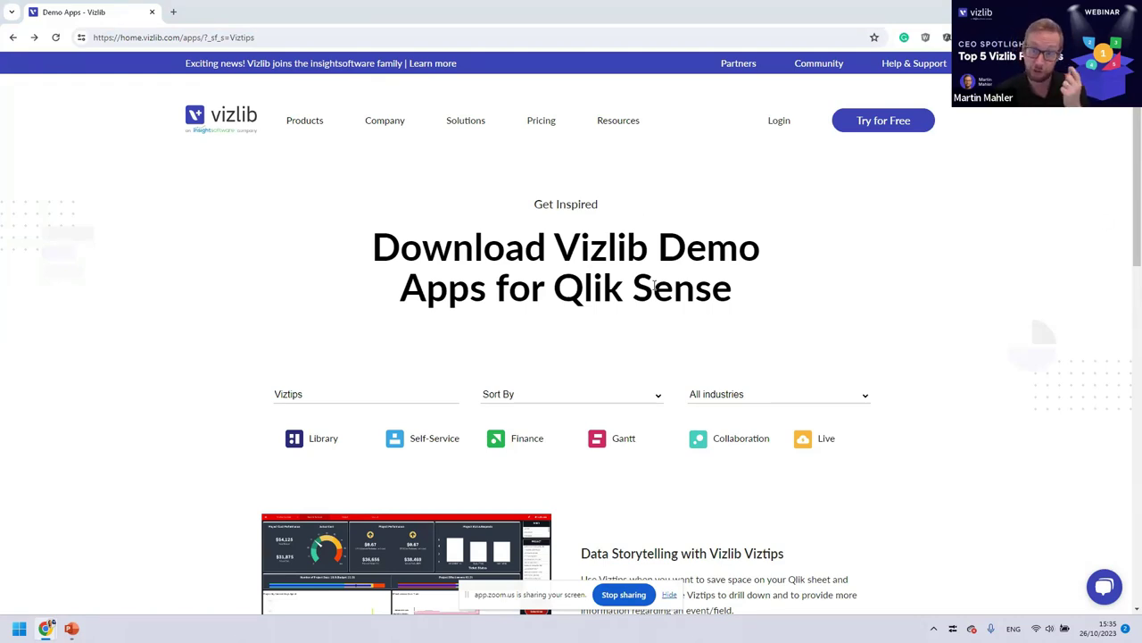
double_click(607, 5)
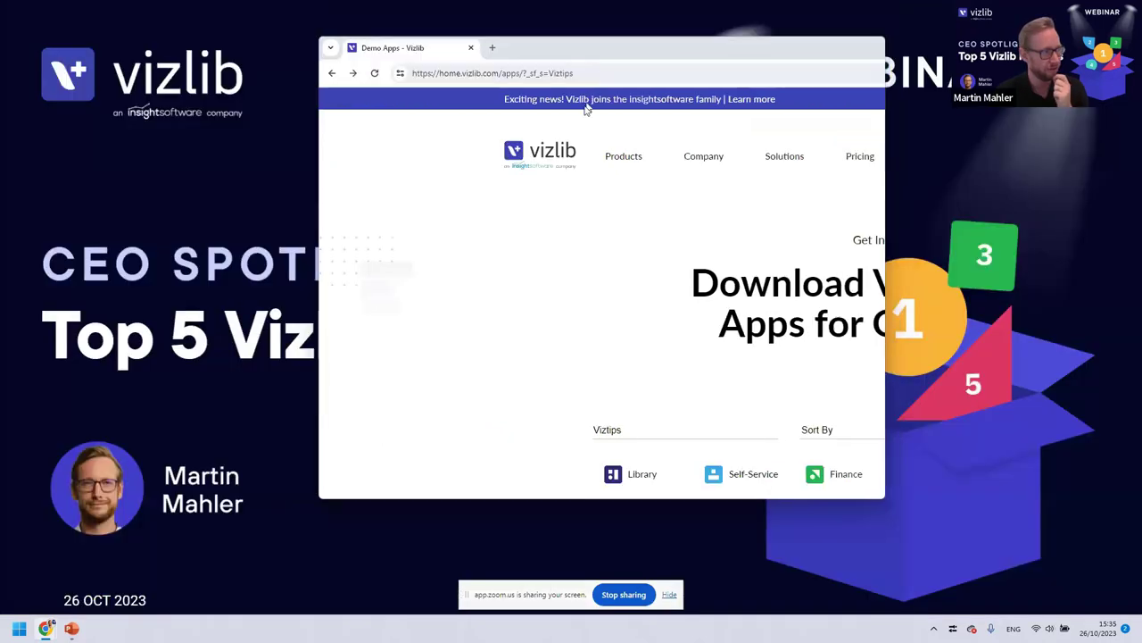
double_click(589, 142)
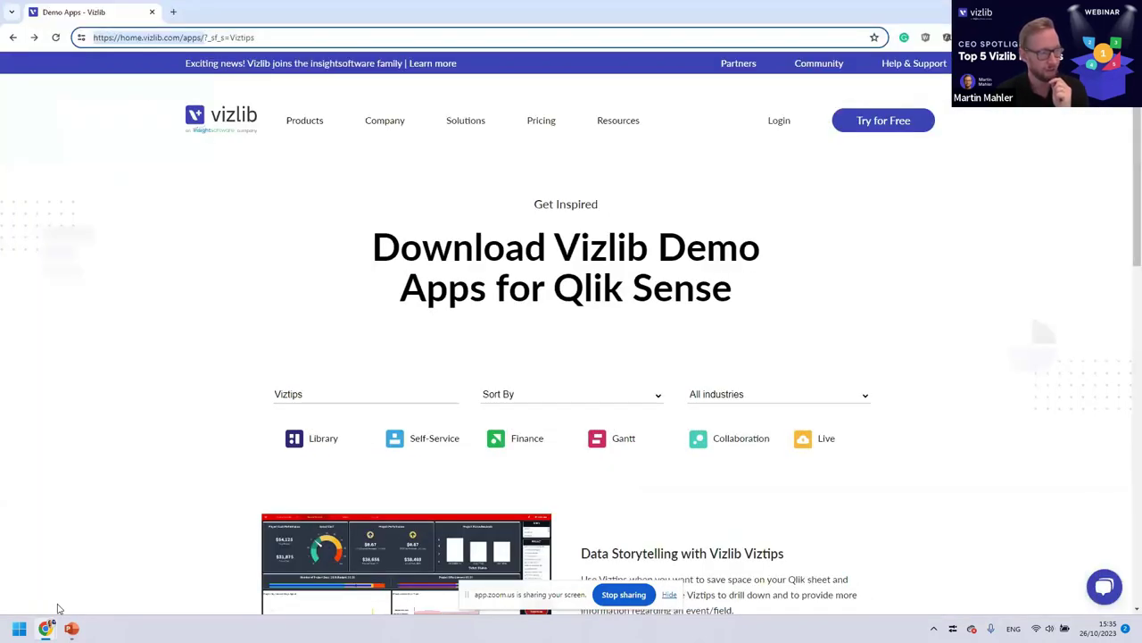
mouse_move(52, 632)
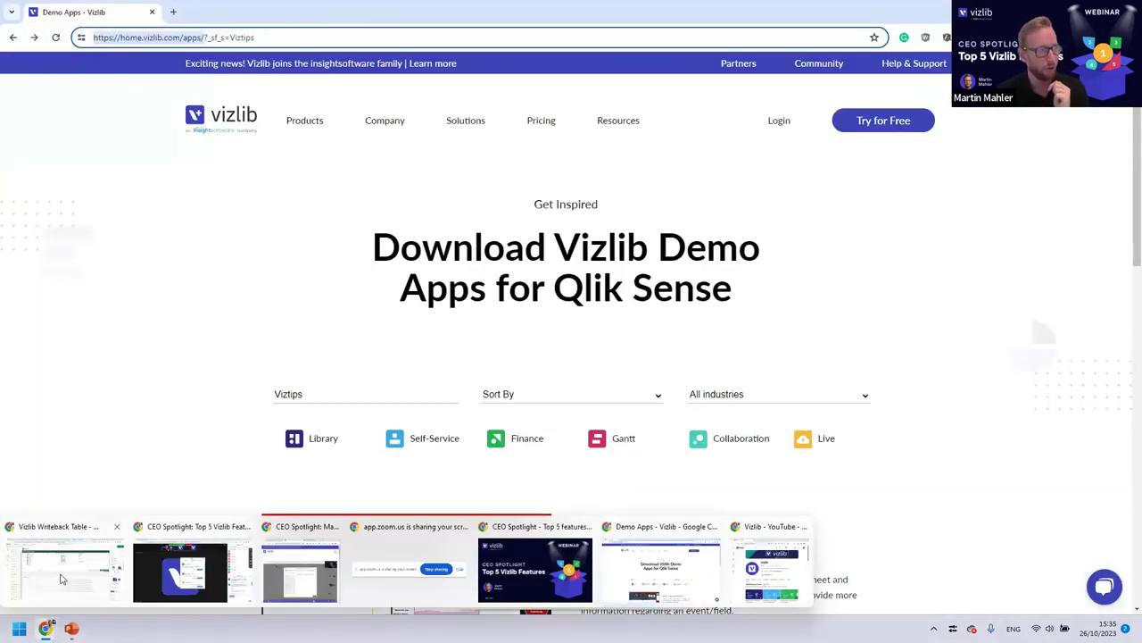
click(62, 576)
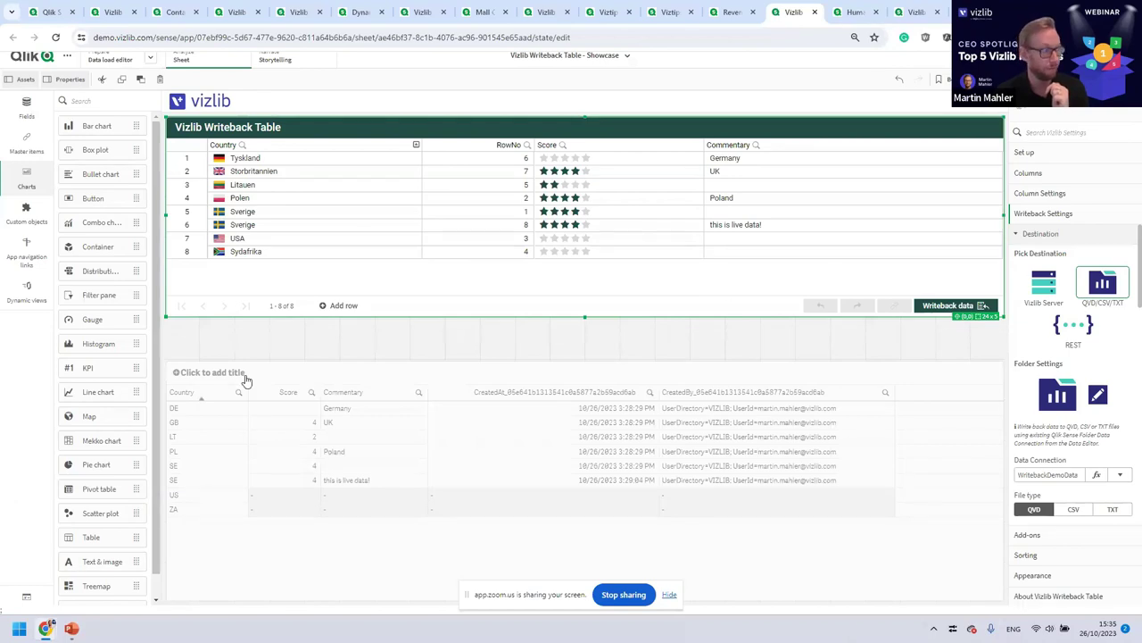
- Move the lower writeback table to the sheet bottom and place a Vizlib Input Form below it
click(186, 409)
drag(167, 357, 127, 544)
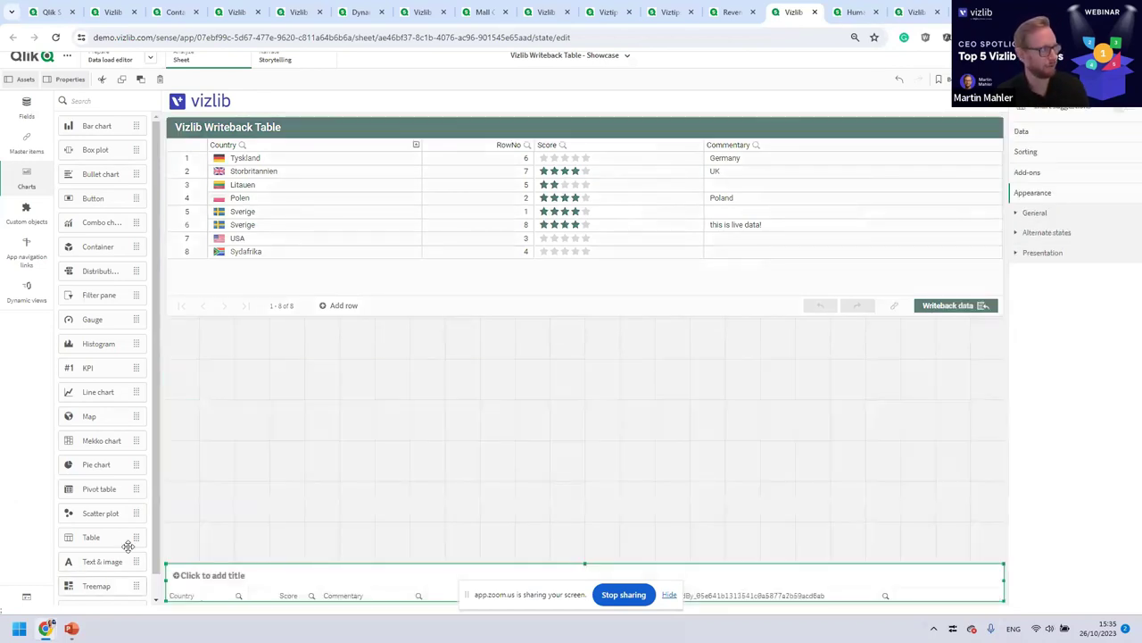
click(93, 100)
text(Input)
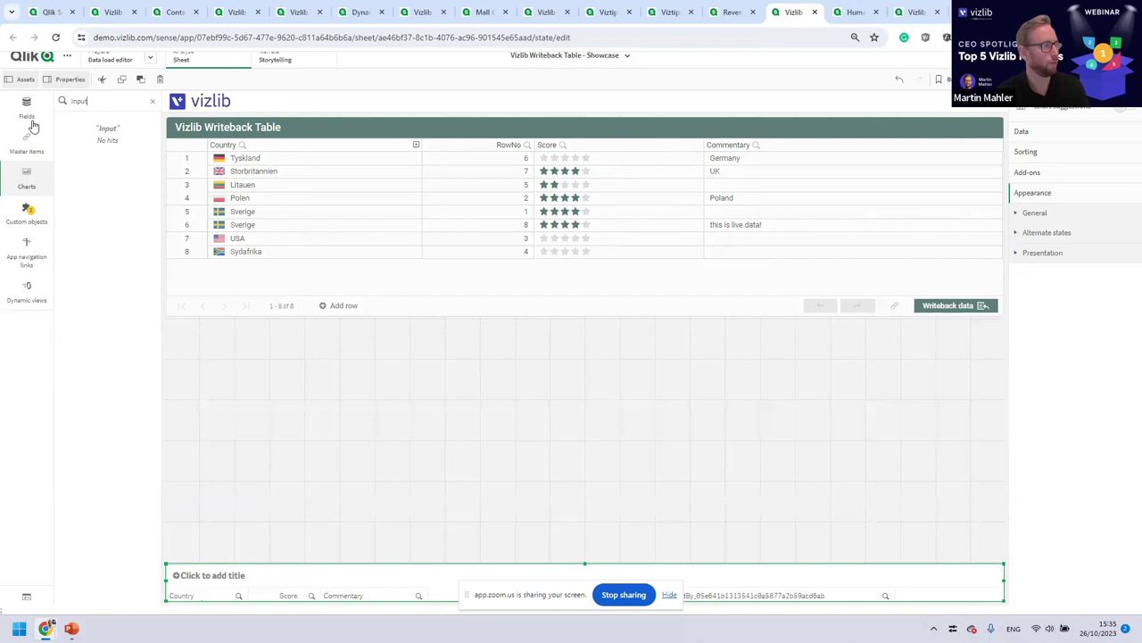
click(27, 214)
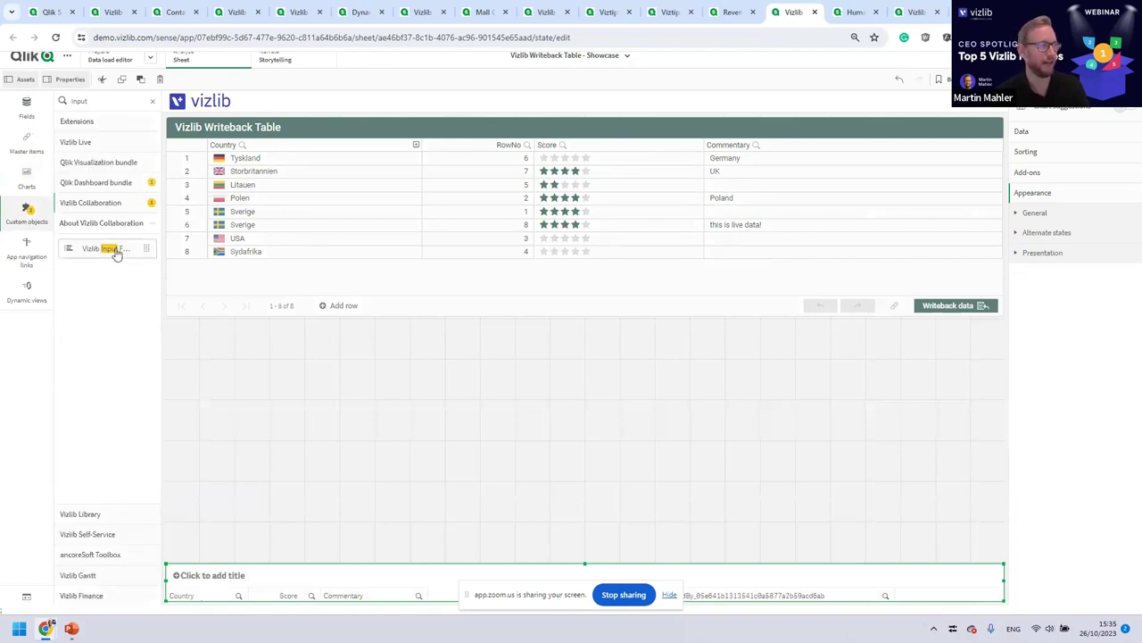
drag(106, 252, 684, 313)
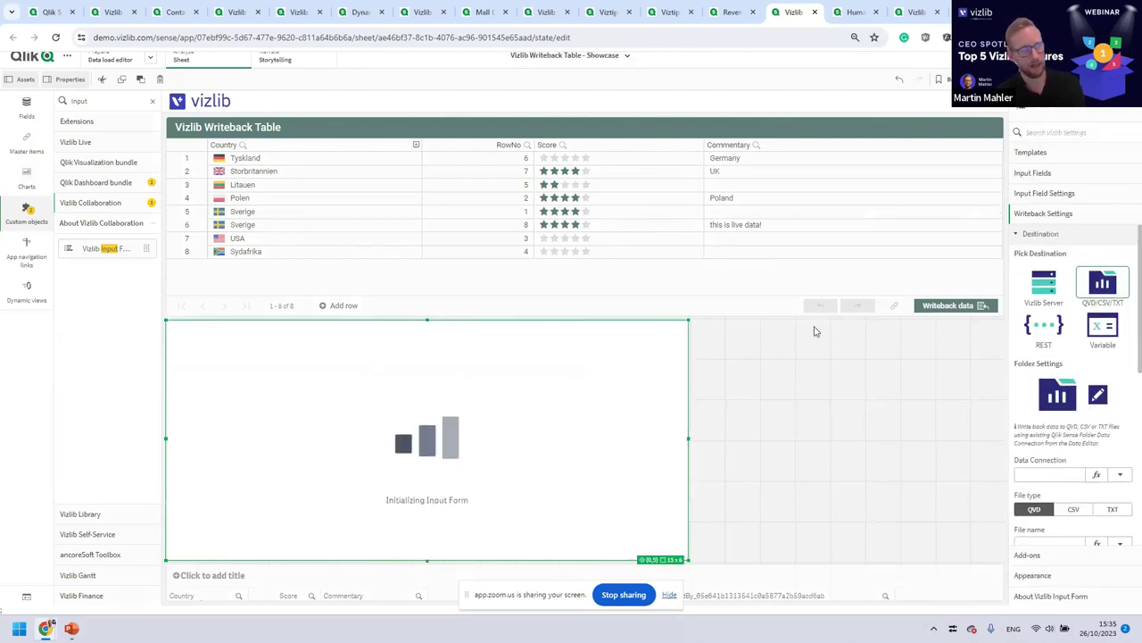
- Apply the Sales Report template to the input form and narrow it to 10 columns
click(1031, 153)
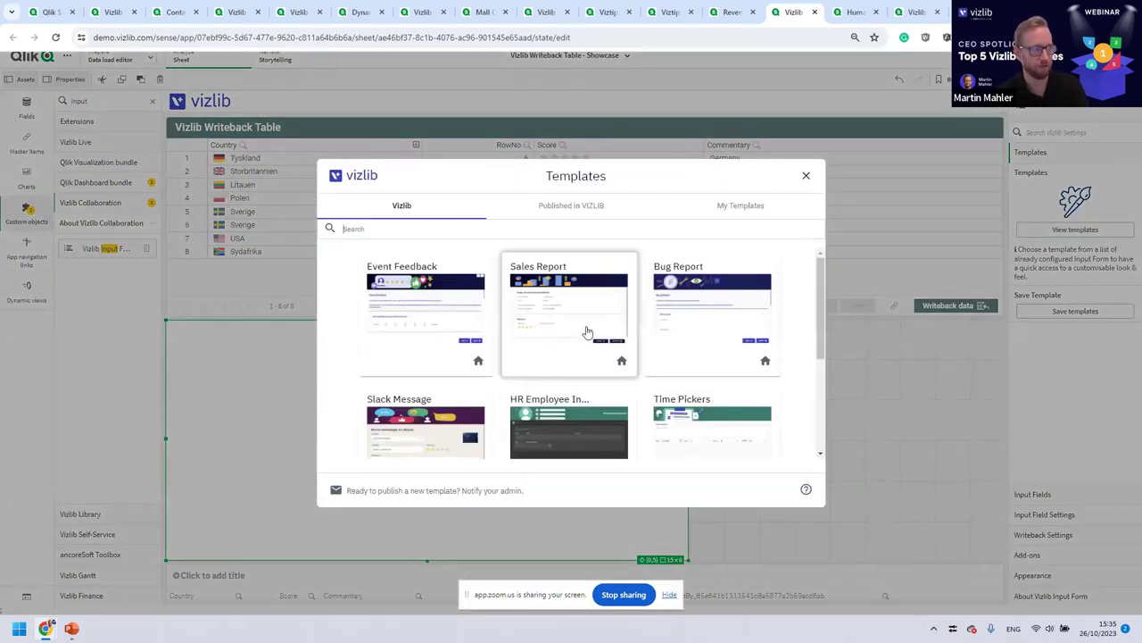
click(576, 312)
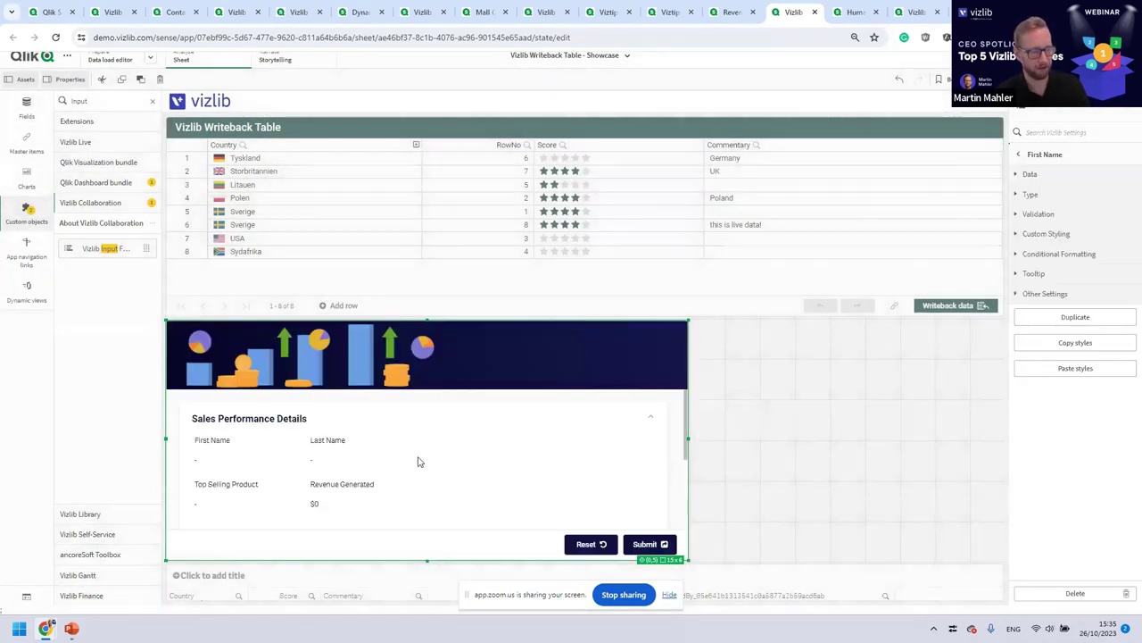
drag(688, 560, 514, 552)
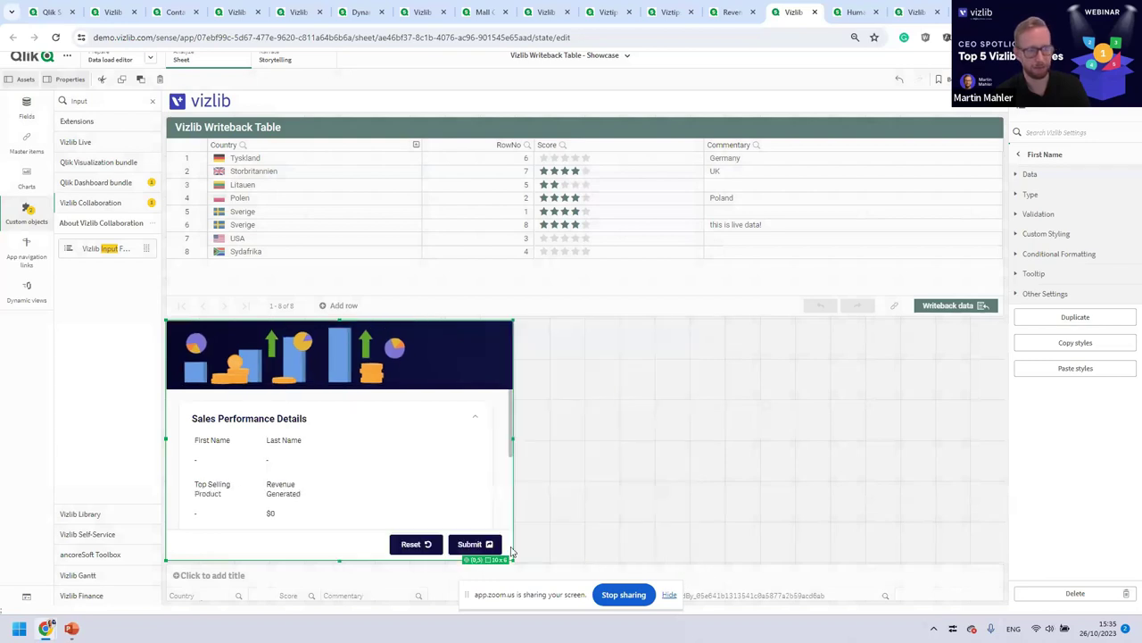
click(1070, 159)
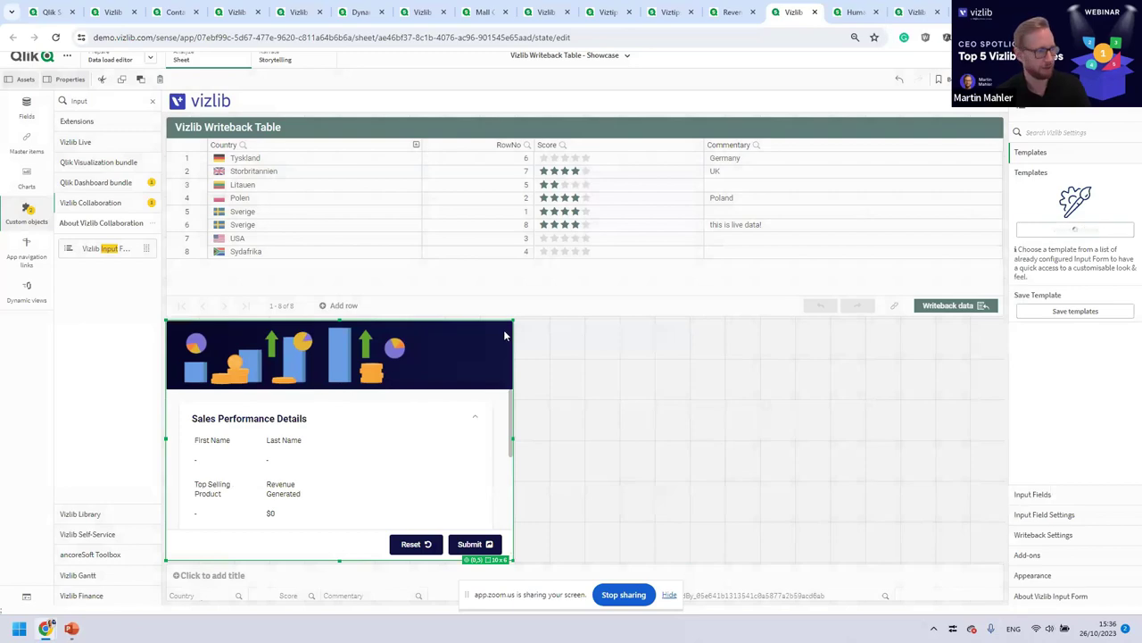
- Browse the list of available input form templates
key(Escape)
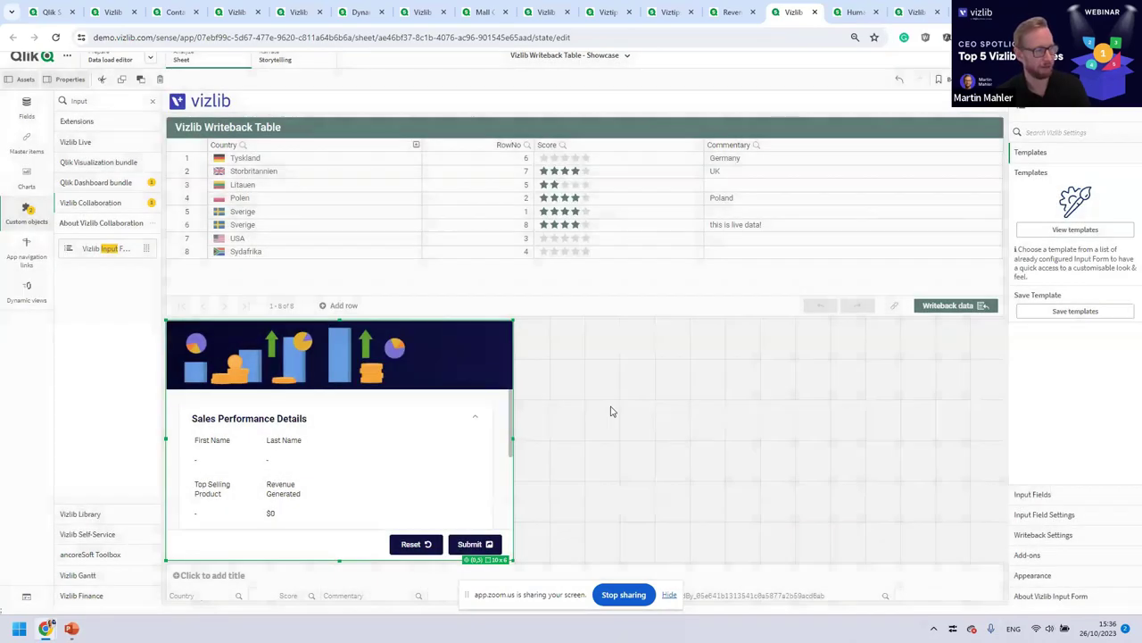
scroll(419, 462, down, 2)
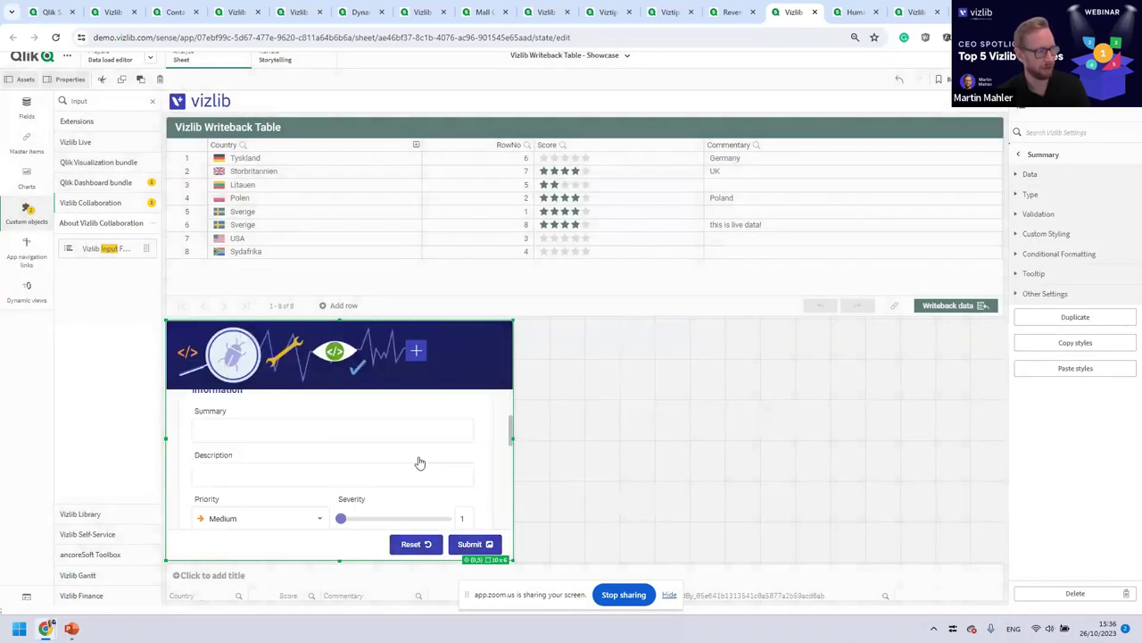
scroll(420, 462, down, 3)
scroll(382, 459, up, 4)
scroll(286, 453, down, 1)
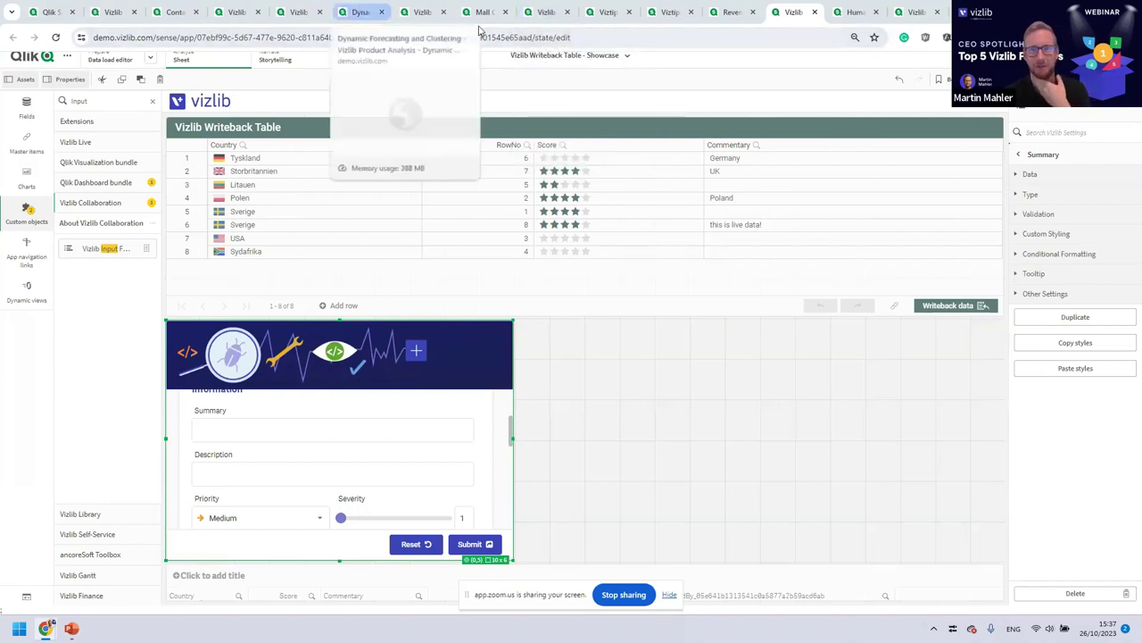
- Cycle through the demo browser tabs to the Full Annotation line chart
click(357, 11)
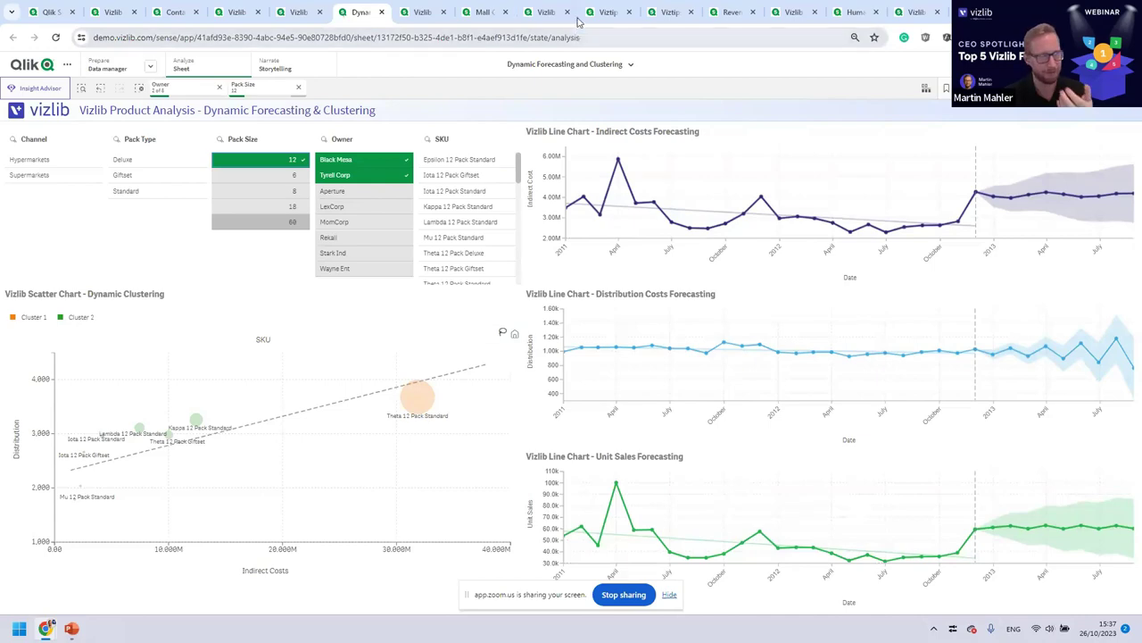
click(607, 12)
click(545, 12)
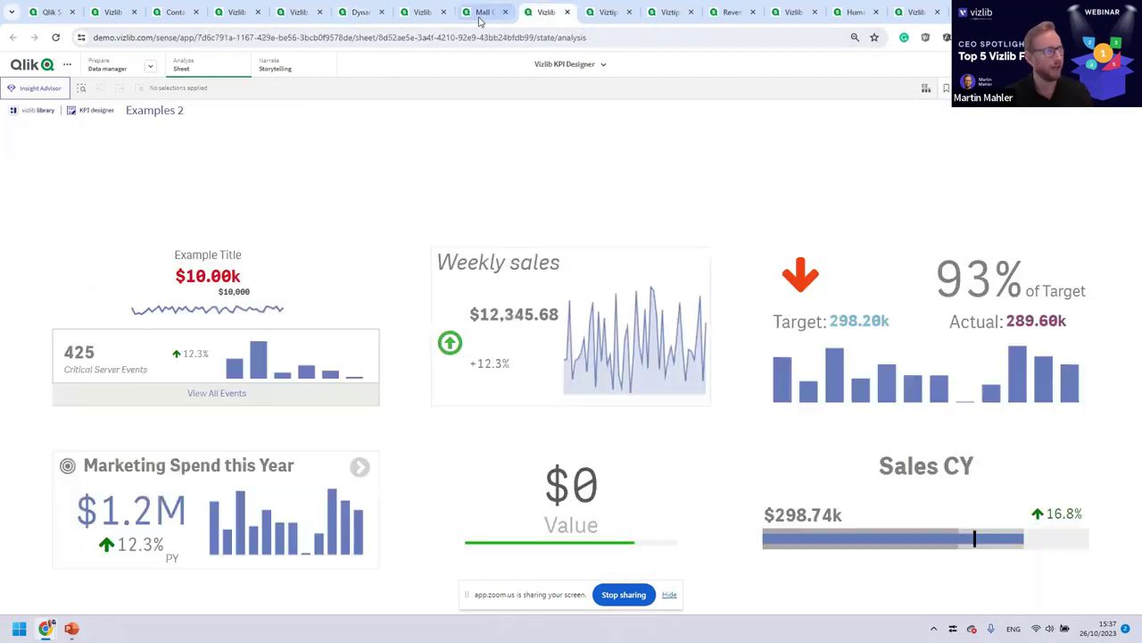
click(234, 11)
click(360, 11)
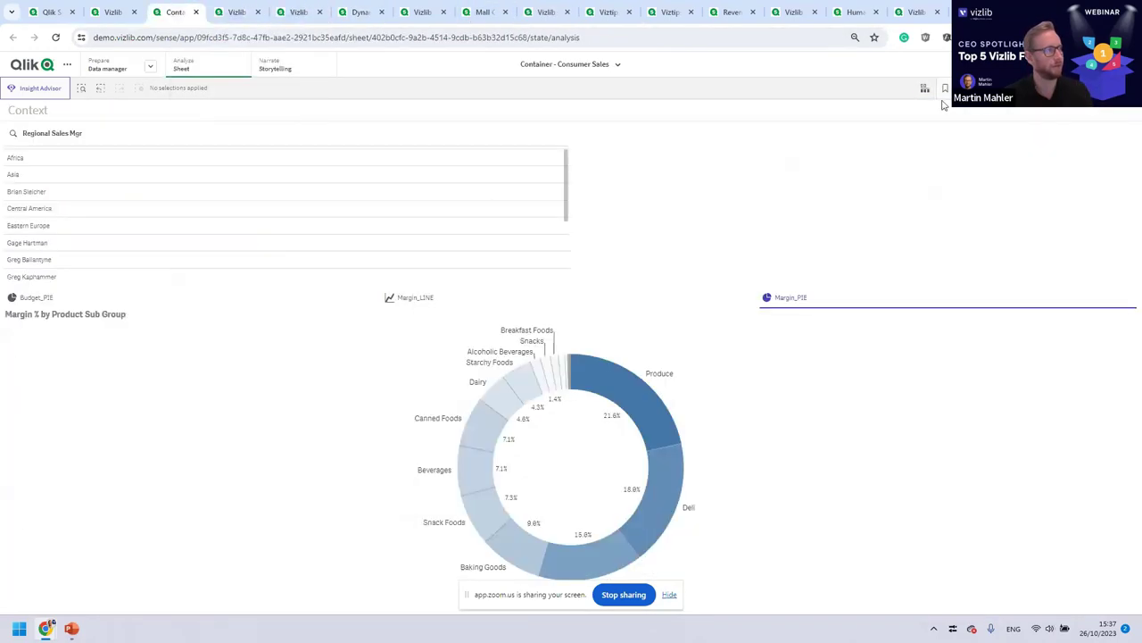
click(299, 12)
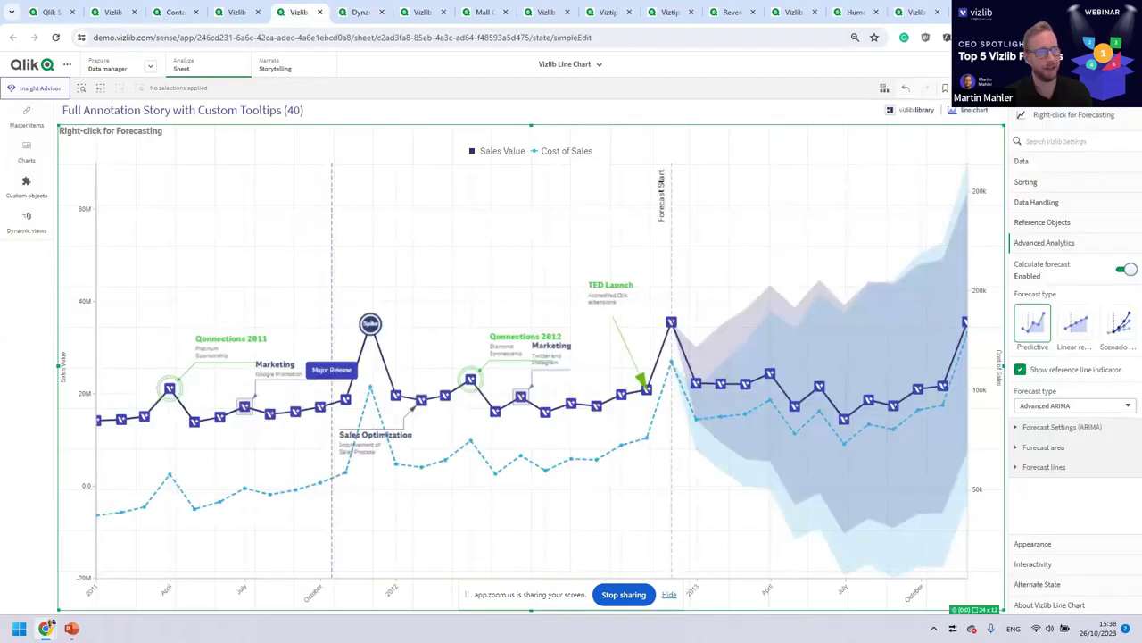
- On the Qlik Native sheet, select dates 10/22/2011 to 2/11/2012, clear them, then advance a sheet
click(564, 63)
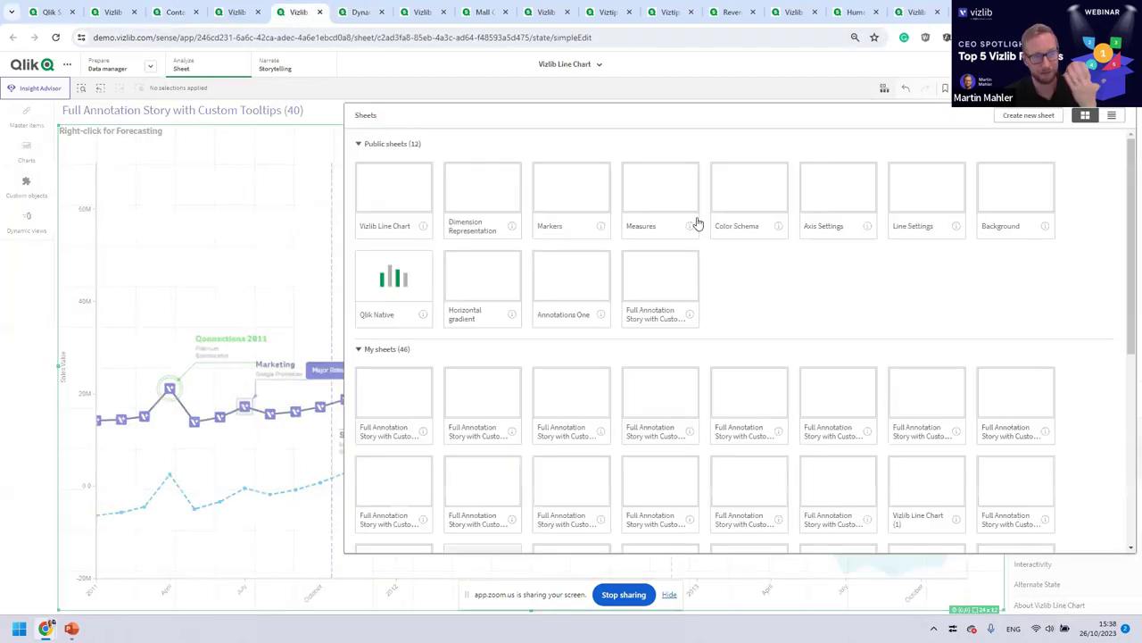
click(397, 285)
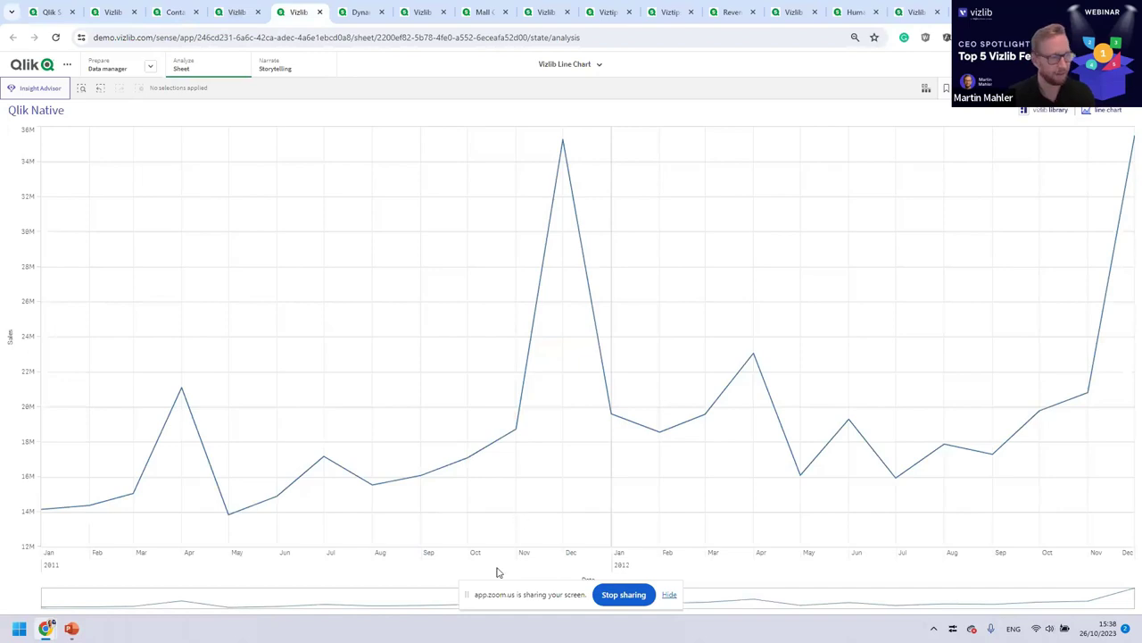
drag(500, 572, 676, 566)
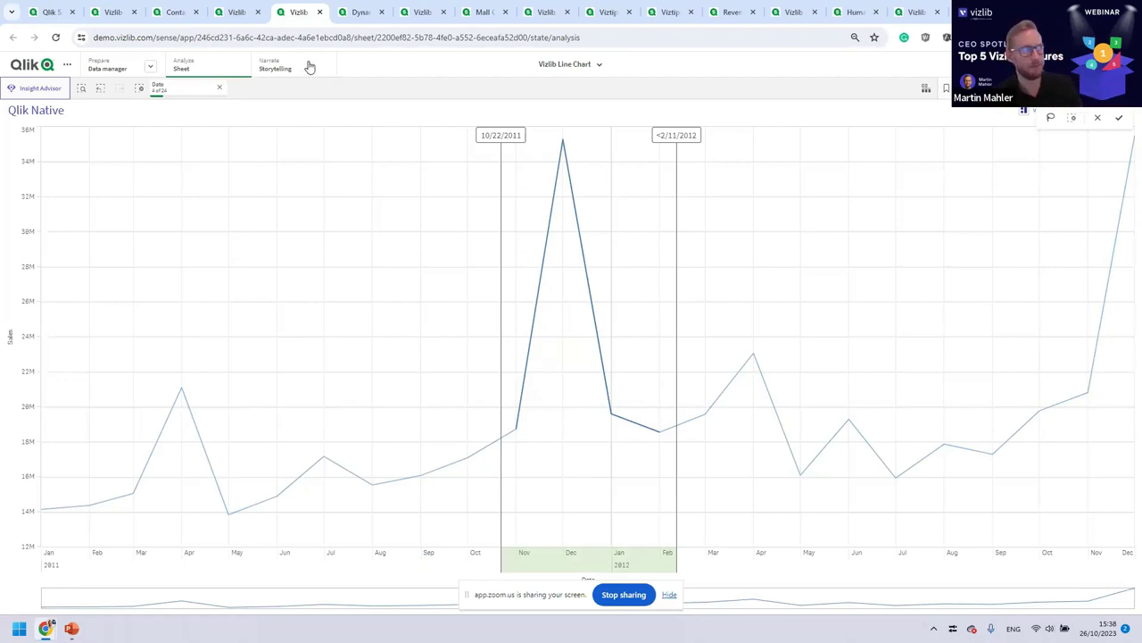
click(219, 87)
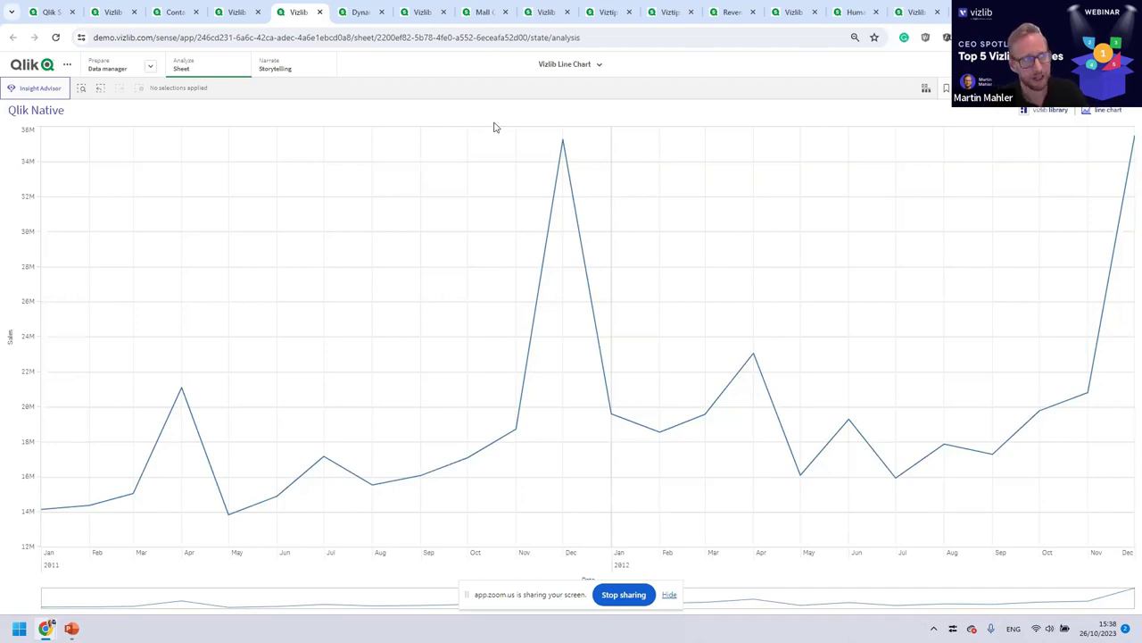
key(ctrl+Right)
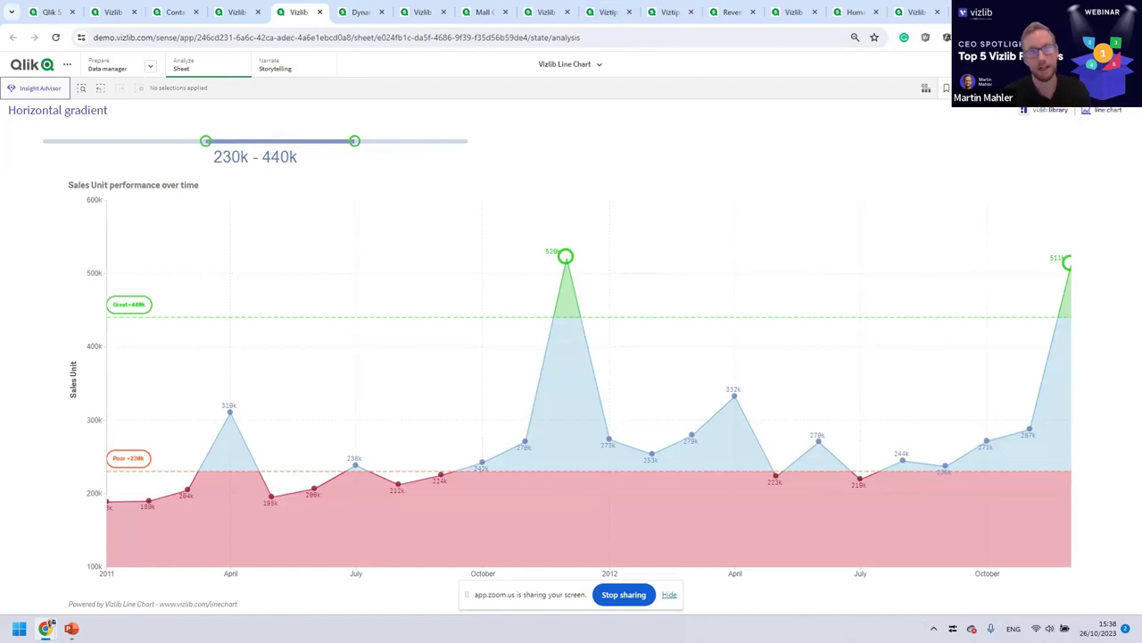
- Step past Annotations One to the Full Annotation Story sheet, then switch to the Container – Consumer Sales tab
key(ctrl+Right)
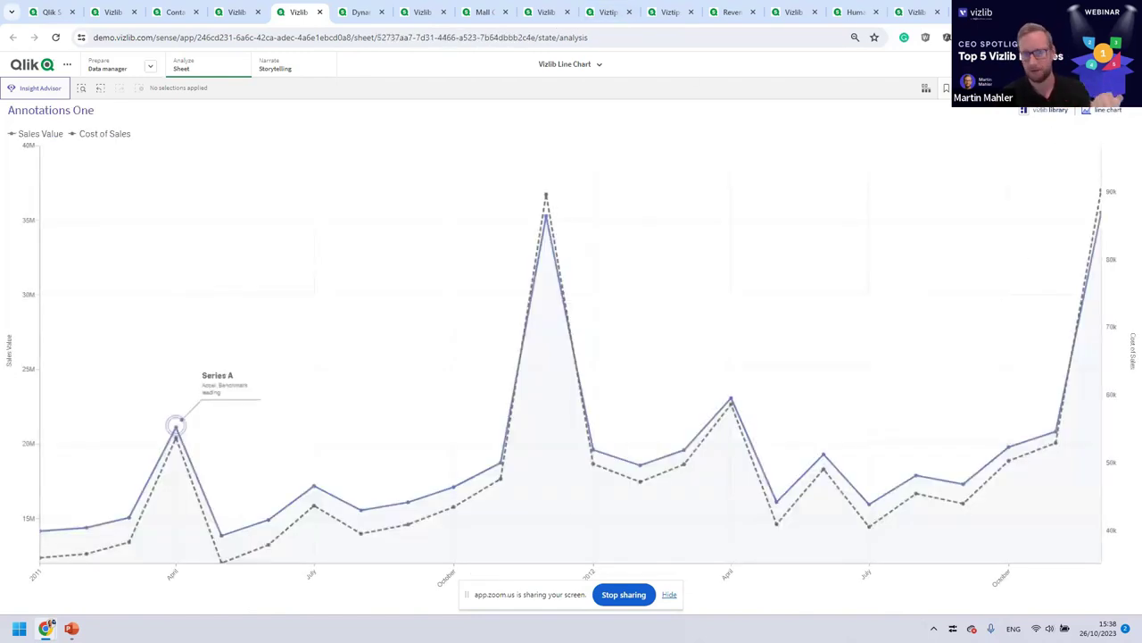
key(ctrl+Right)
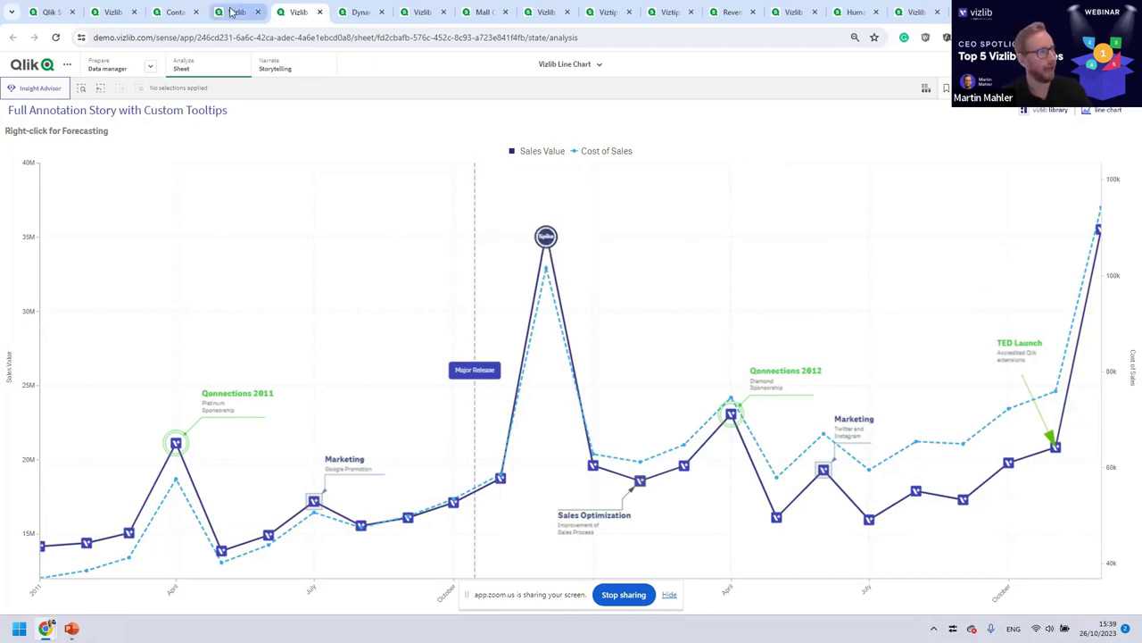
click(171, 13)
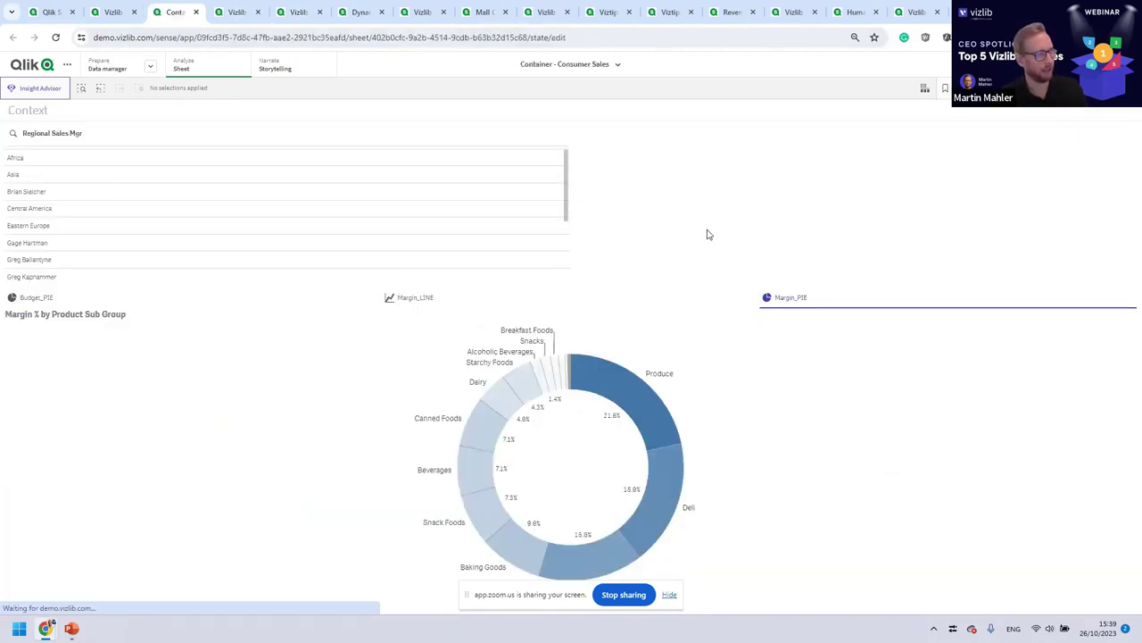
- Narrow the pie-chart container and add a Vizlib Container set to a two-column grid
click(976, 562)
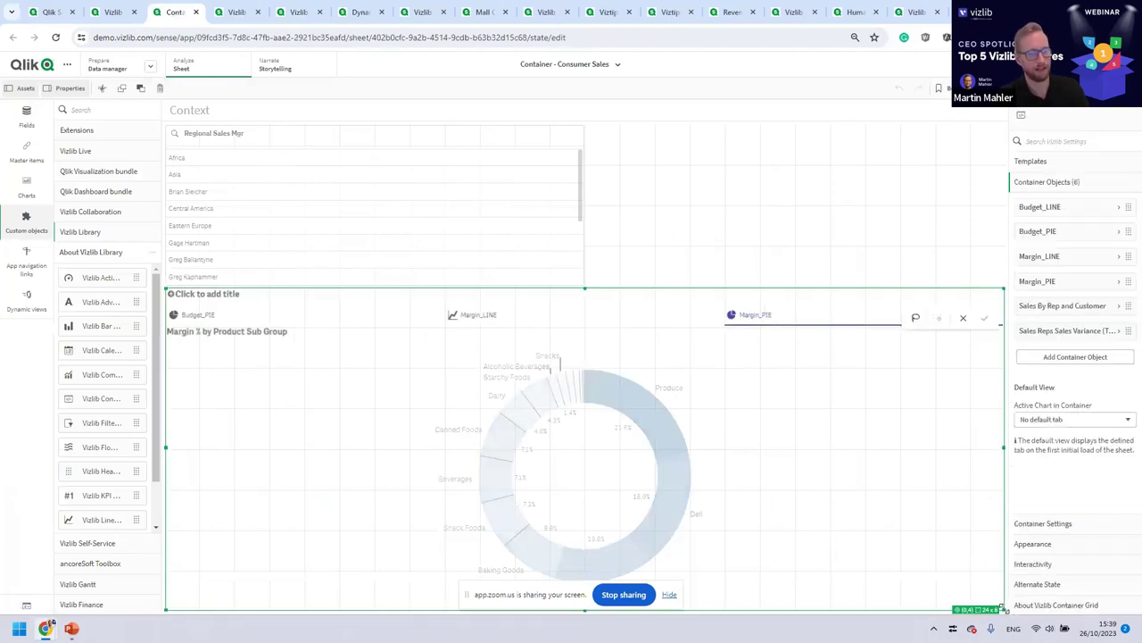
drag(1004, 608, 337, 609)
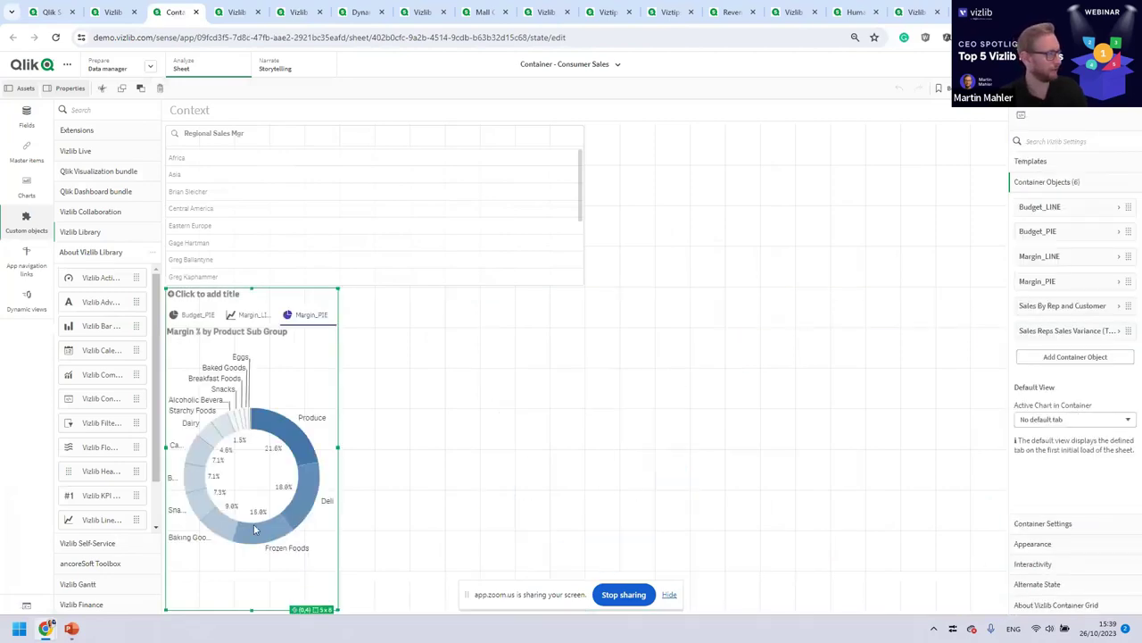
click(110, 109)
text(Container)
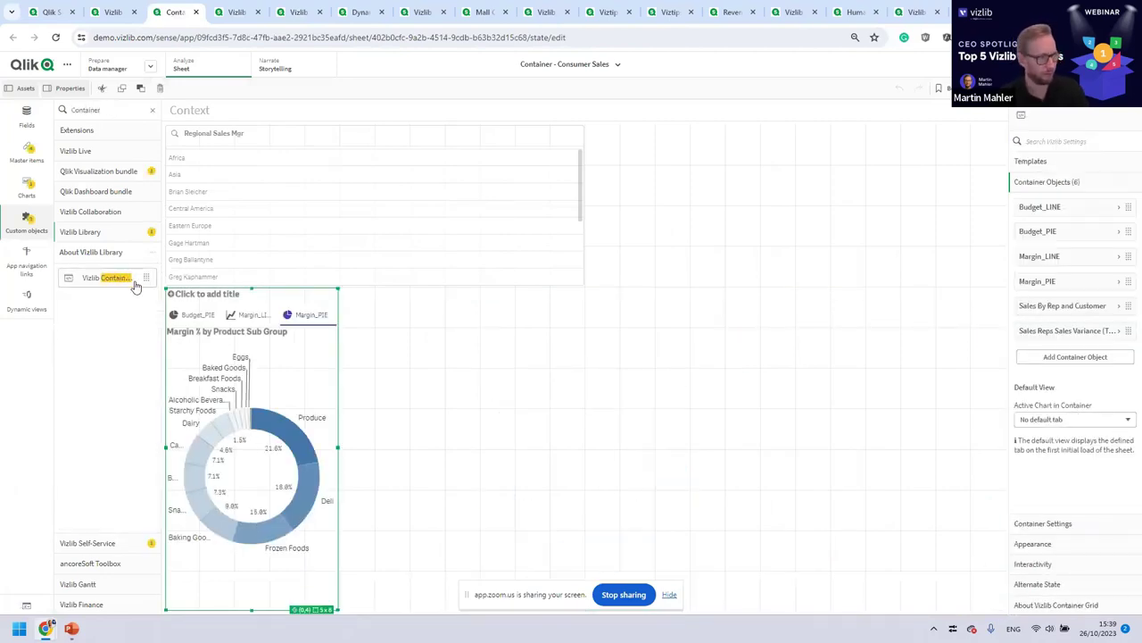
drag(136, 285, 659, 423)
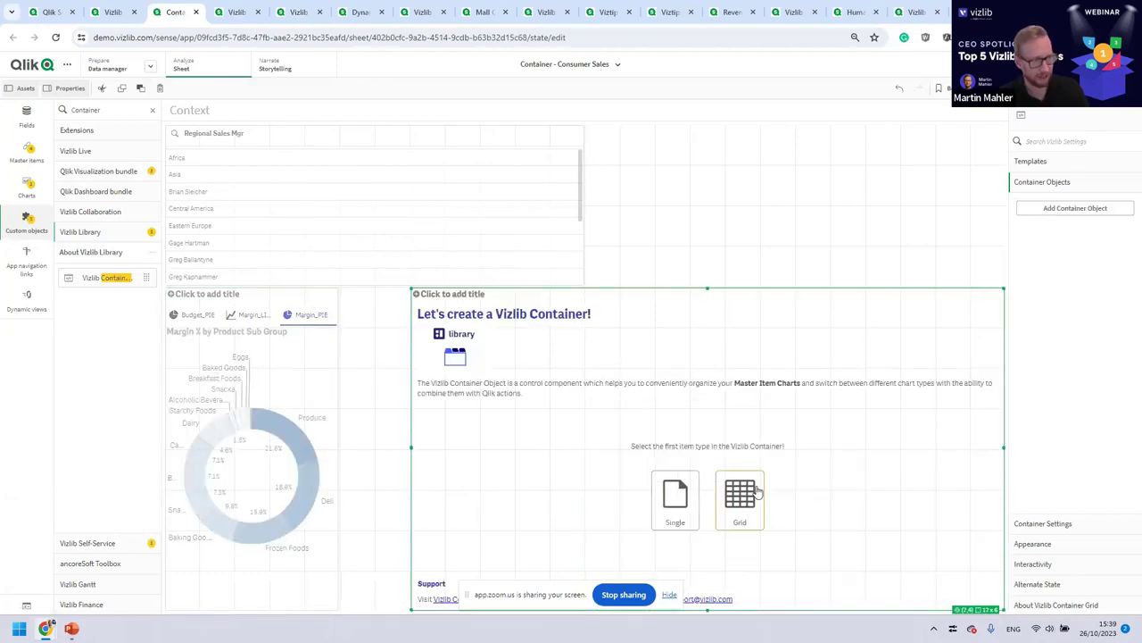
click(740, 498)
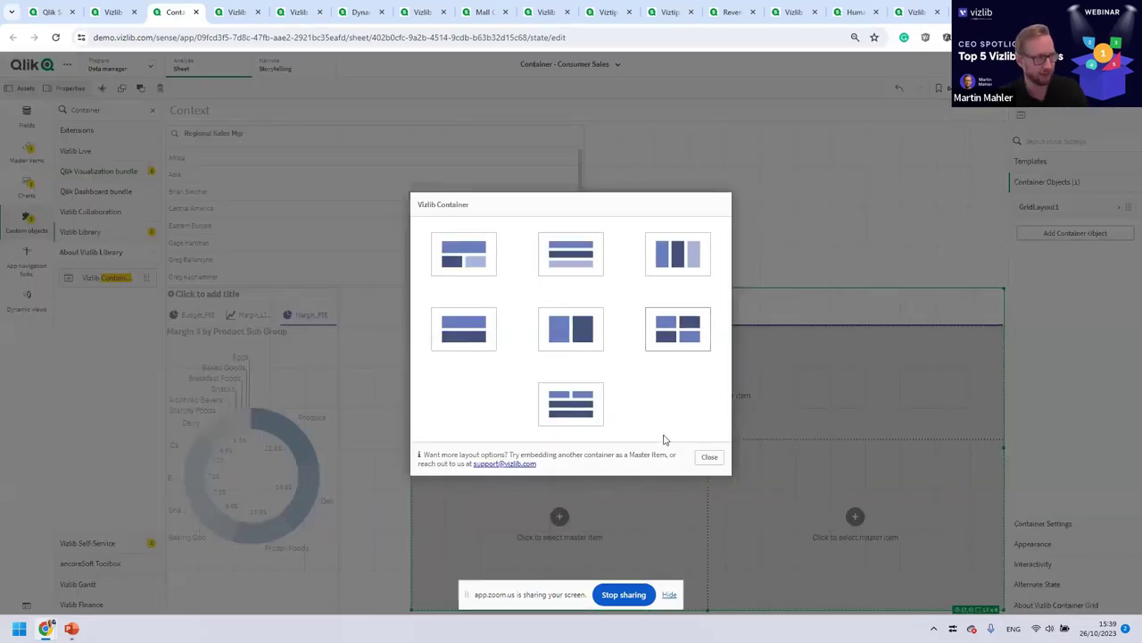
click(580, 322)
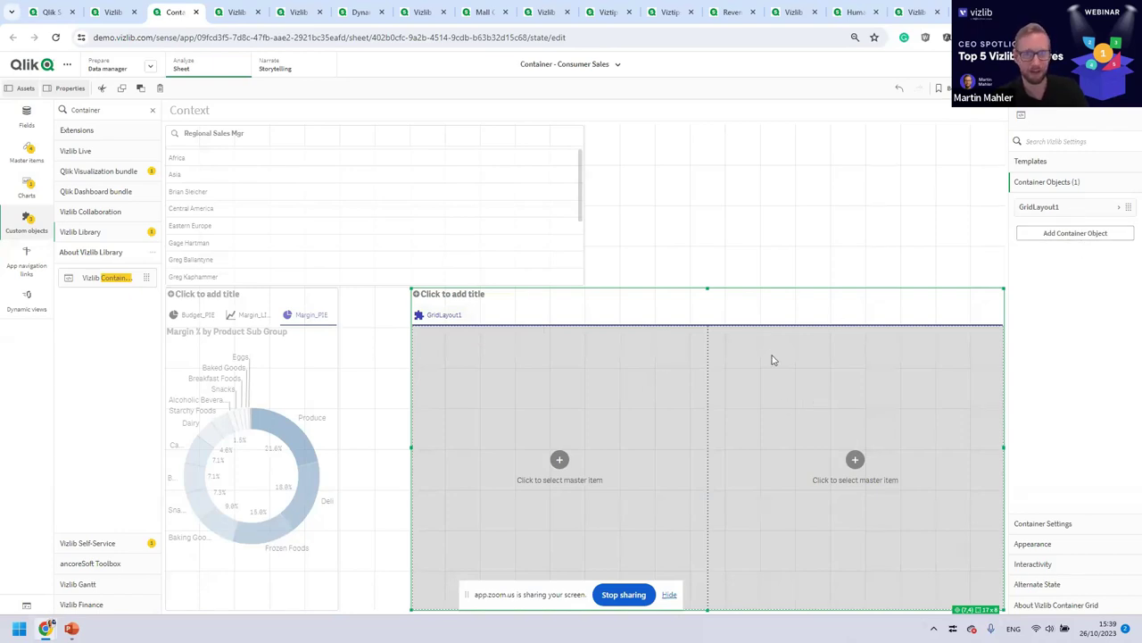
- Narrow the Regional Sales Mgr filter, enlarge the grid container, and add GridLayout2 as a grid
click(581, 211)
drag(582, 211, 347, 213)
click(417, 305)
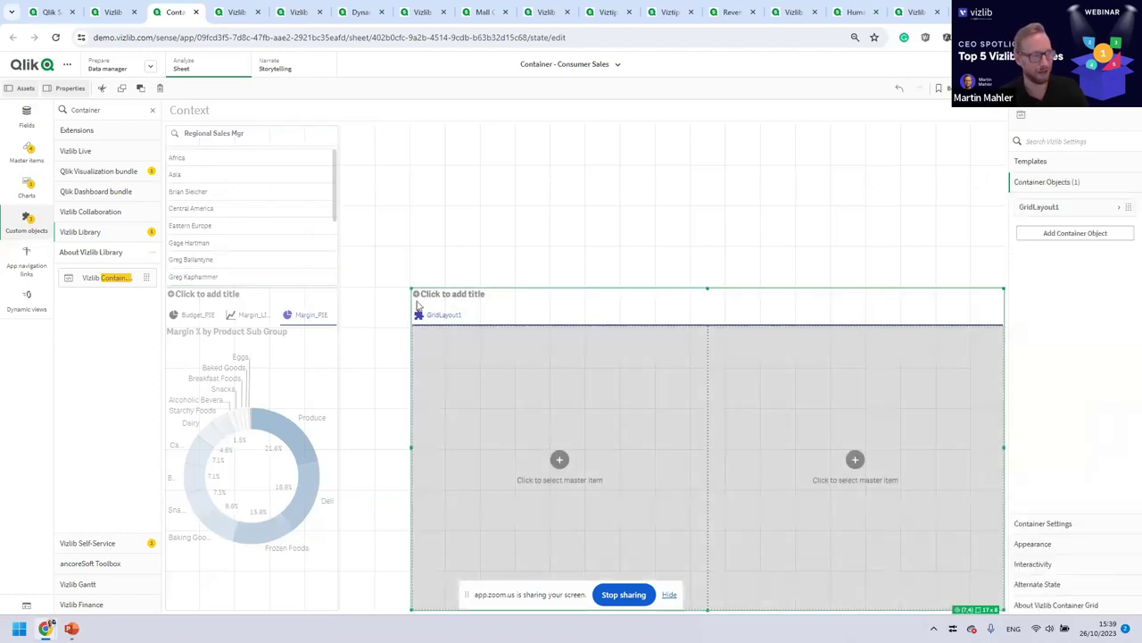
drag(411, 289, 343, 168)
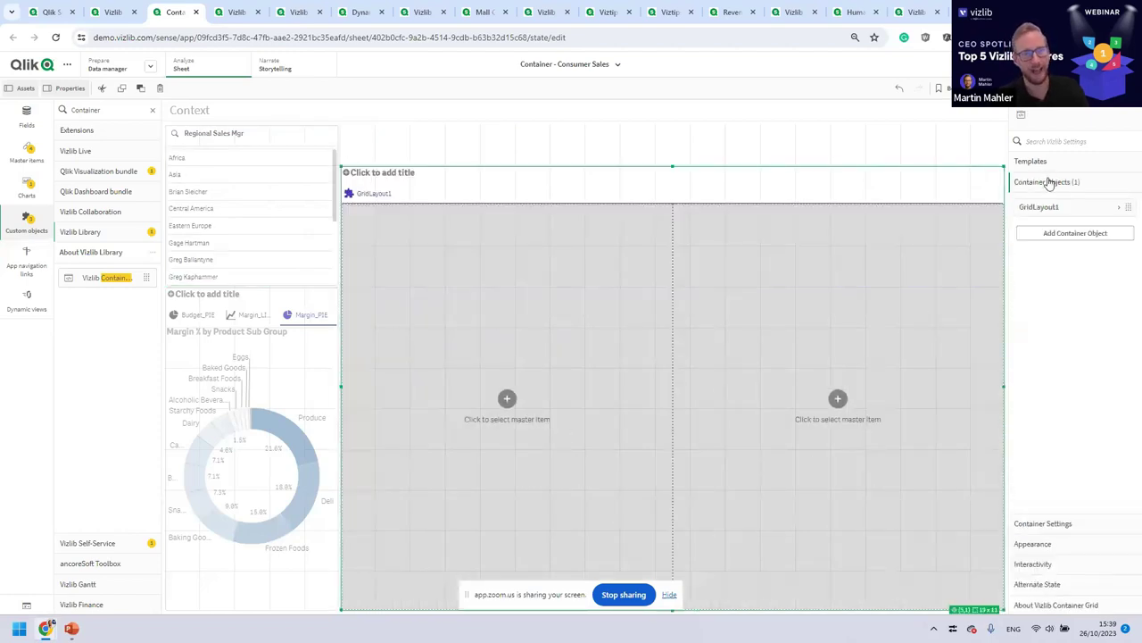
click(1066, 233)
click(1083, 301)
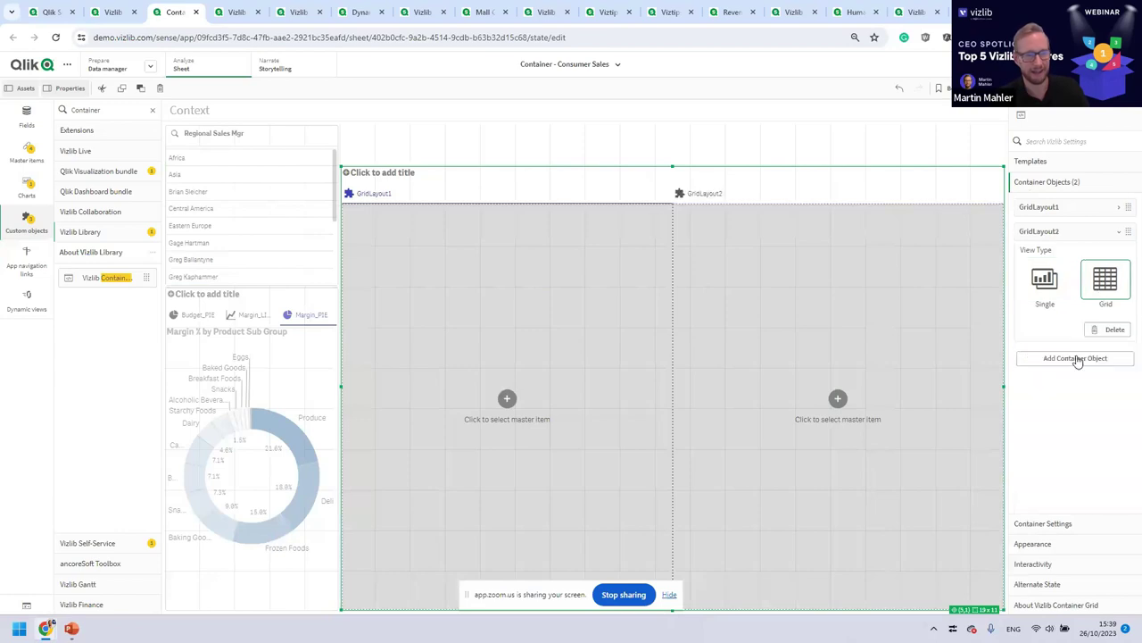